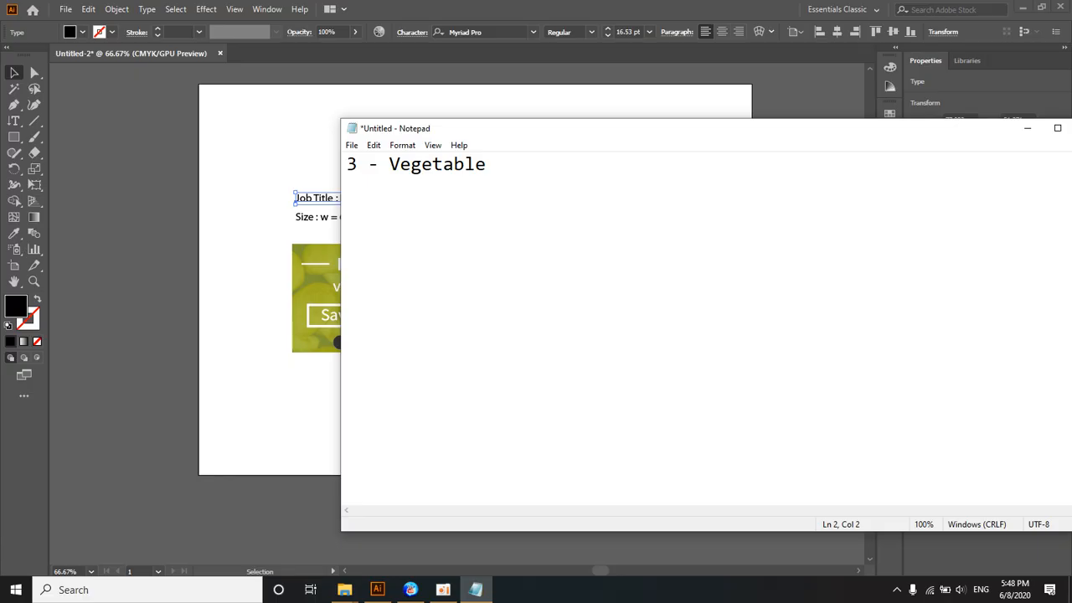
Step: Add a second line reading "Size W =" under the "3 - Vegetable" title in the note
key(BackSpace)
text(Size)
text(W =)
drag(443, 131, 621, 141)
Step: Switch to Illustrator and examine the job title and size lines above the Fresh vegetables banner up close
click(480, 159)
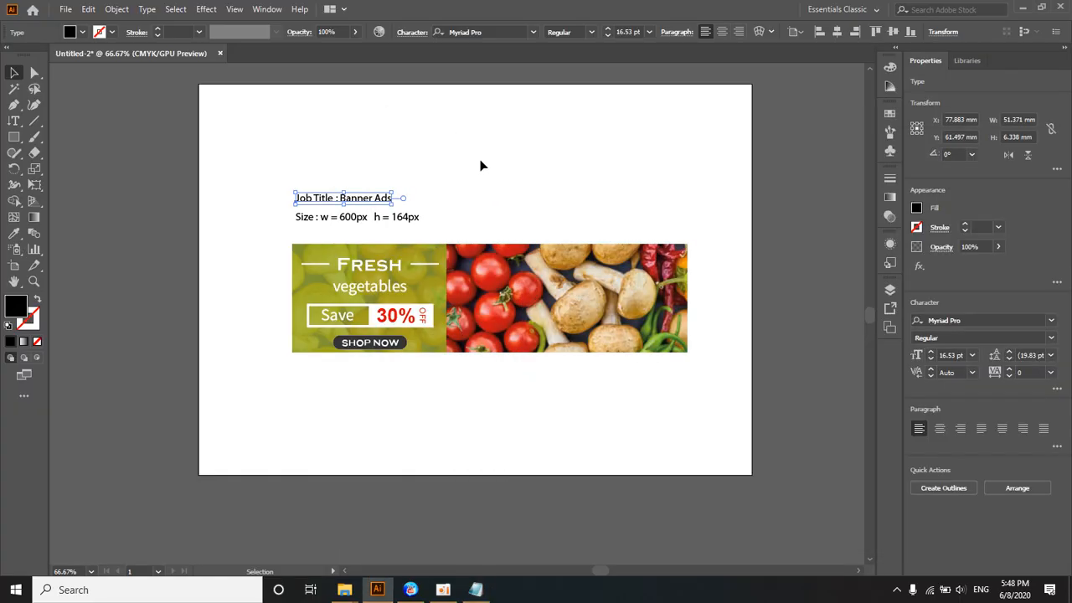
ctrl+click(403, 220)
ctrl+click(403, 220)
ctrl+click(403, 220)
drag(545, 508, 421, 107)
ctrl+click(421, 214)
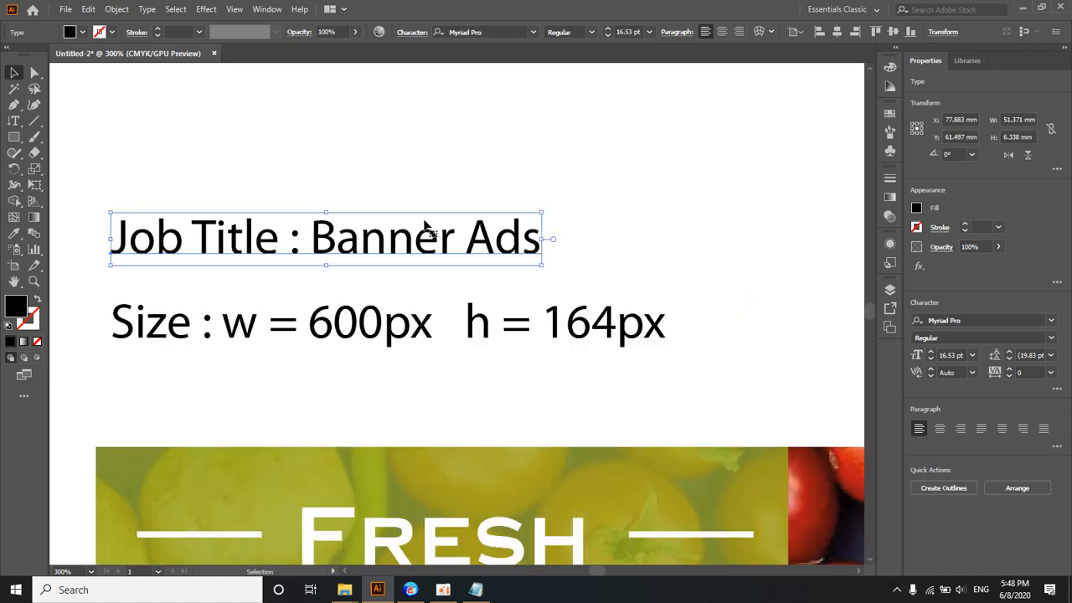
ctrl+click(427, 229)
drag(405, 254, 498, 166)
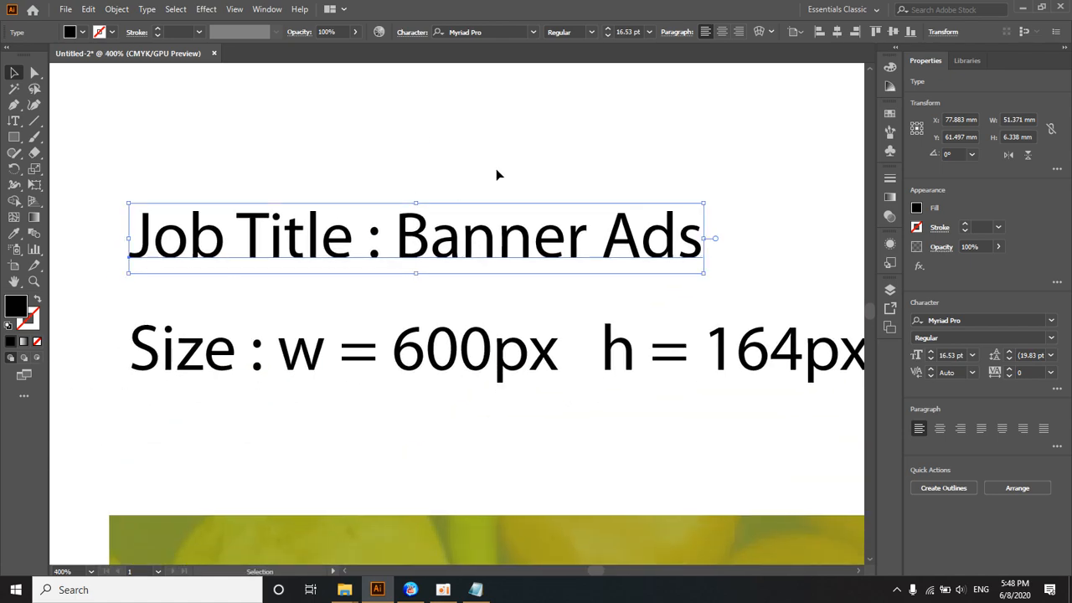
ctrl+alt+click(496, 250)
drag(496, 345, 498, 226)
ctrl+alt+click(496, 230)
ctrl+click(497, 230)
drag(428, 429, 487, 208)
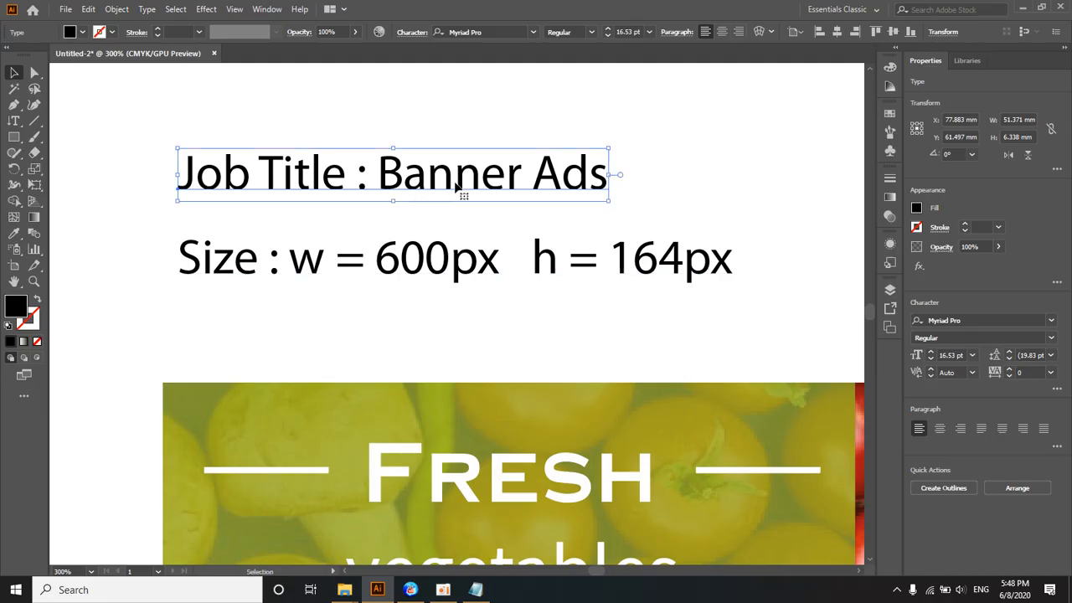
Step: Launch Firefox without making it the default browser, open google.com and maximize the window
click(15, 589)
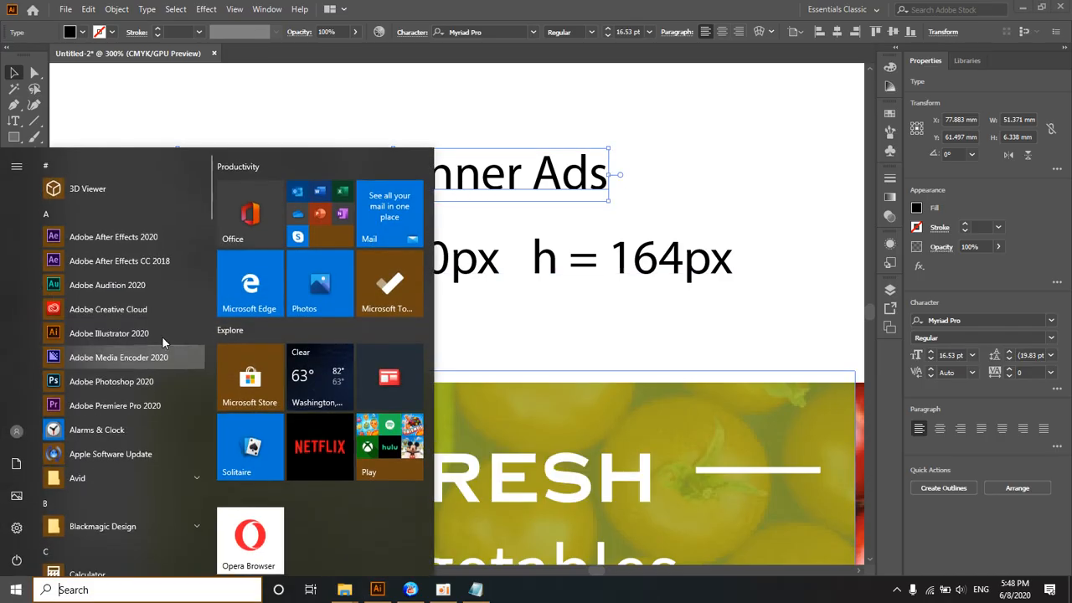
scroll(143, 385, down, 5)
scroll(138, 405, down, 4)
click(115, 184)
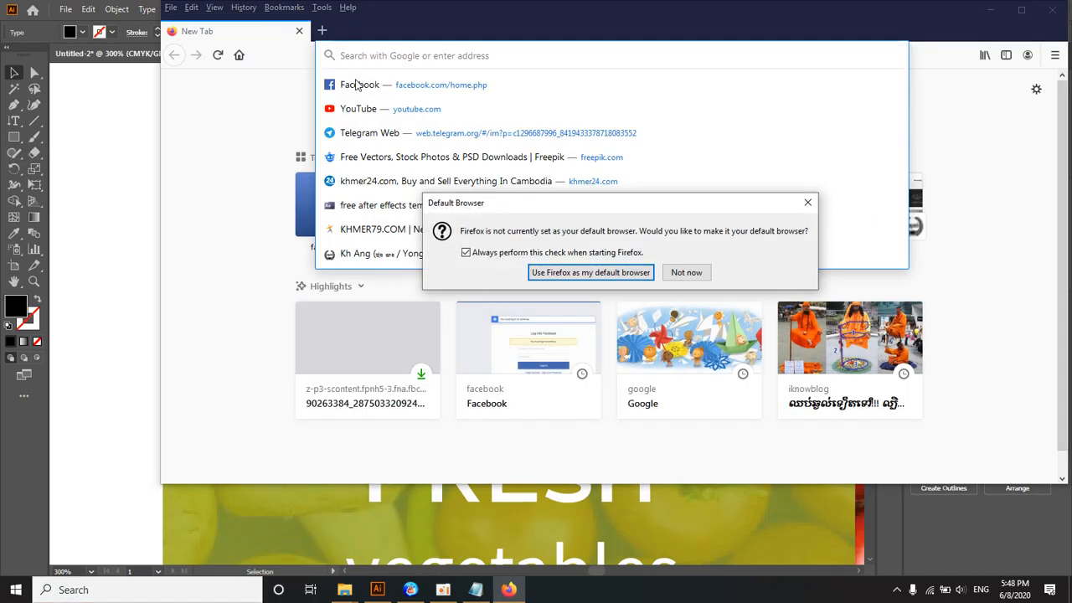
click(687, 273)
text(google.com/)
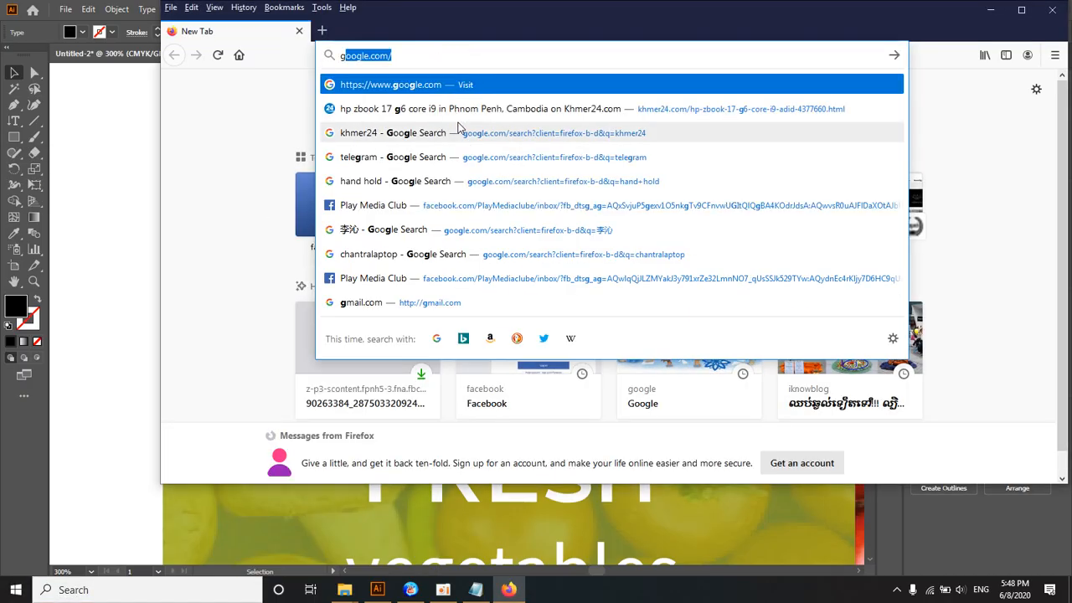
key(Return)
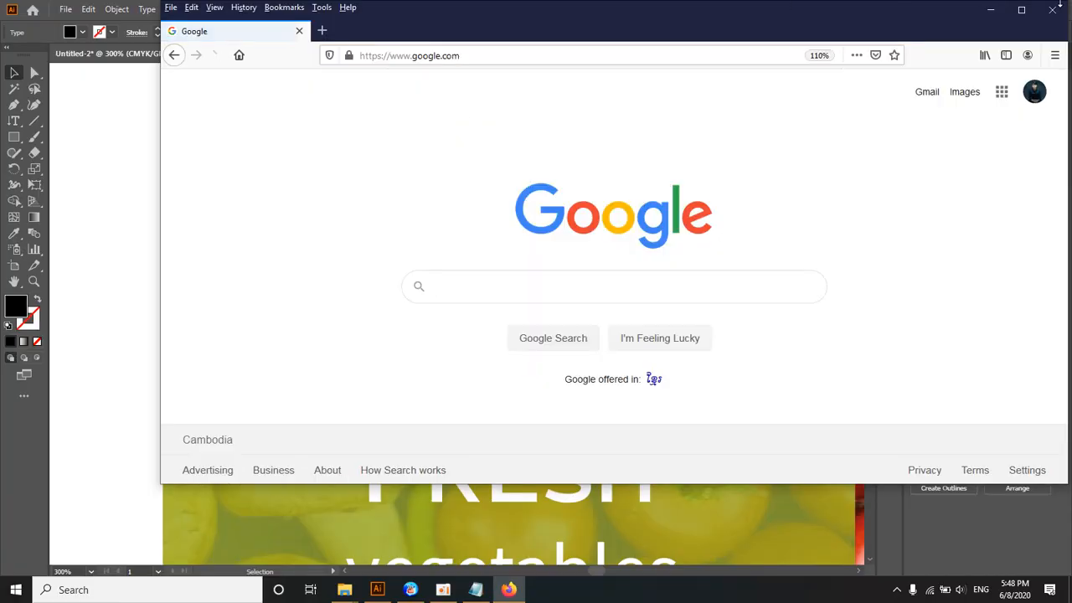
click(1031, 10)
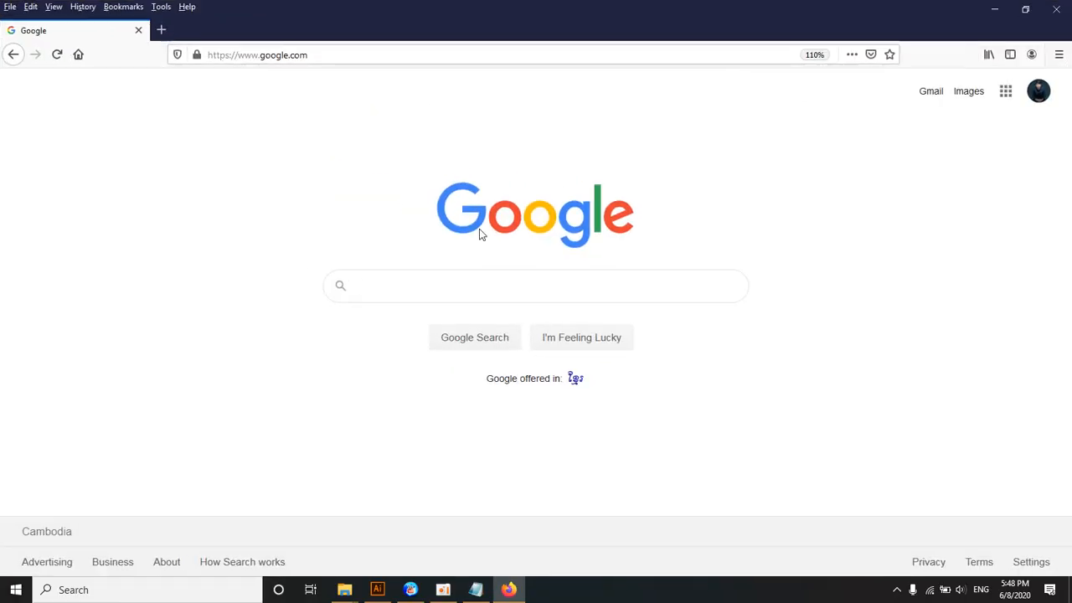
Step: Search Google for "khmer note" and open the Khmernote site to examine the banner ads on its homepage
text(khmer)
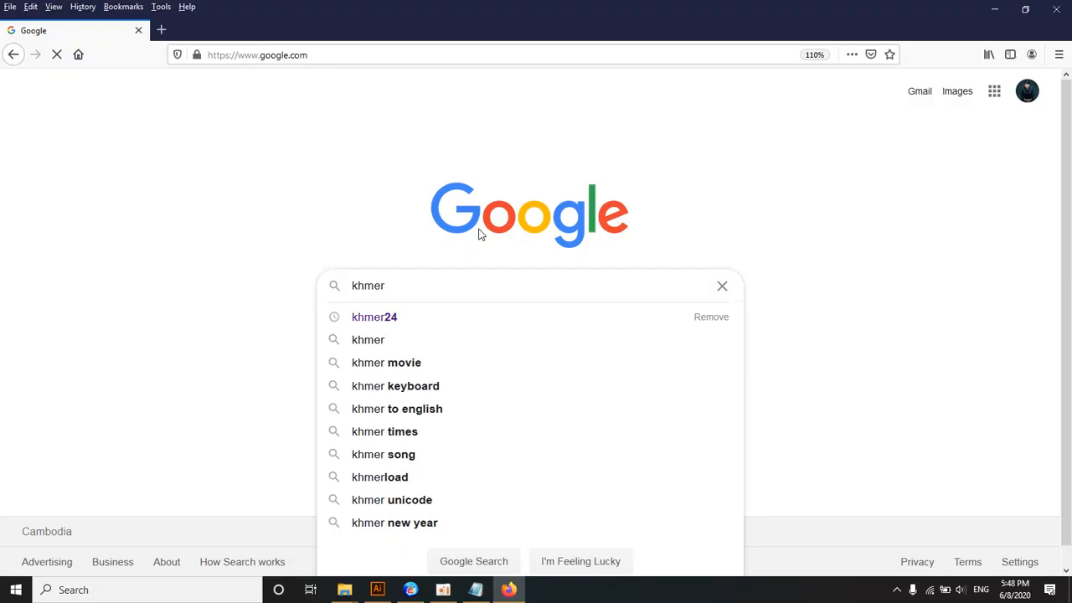
text( note)
key(Return)
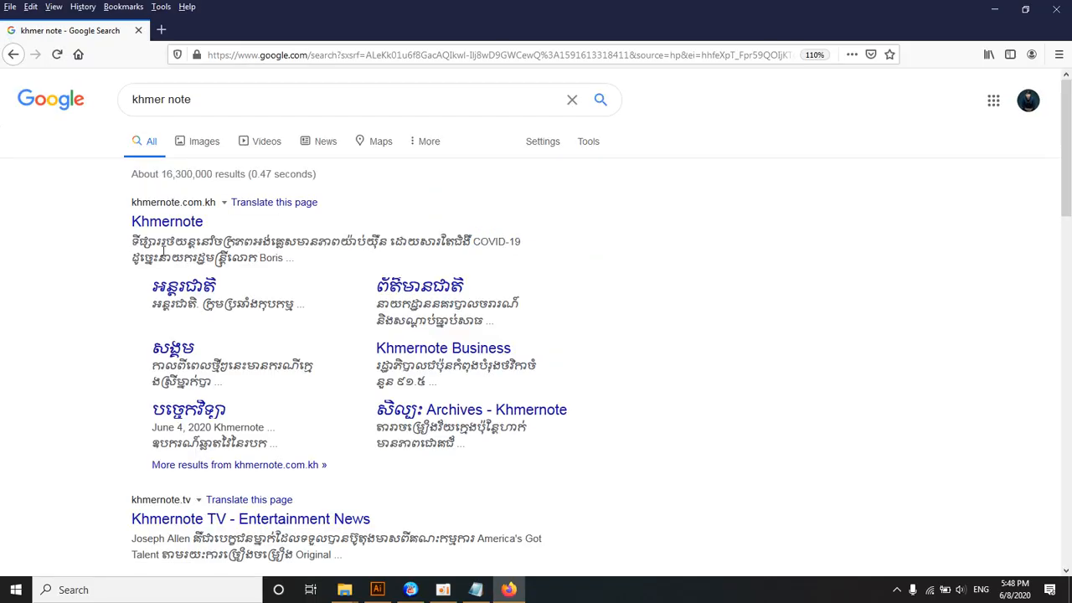
click(167, 223)
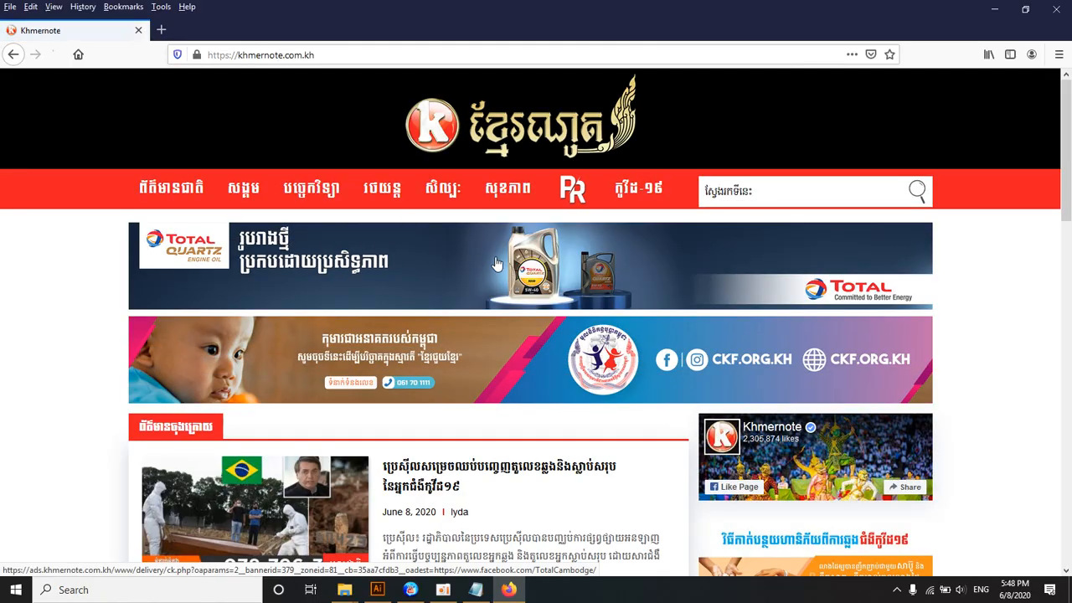
scroll(484, 259, down, 3)
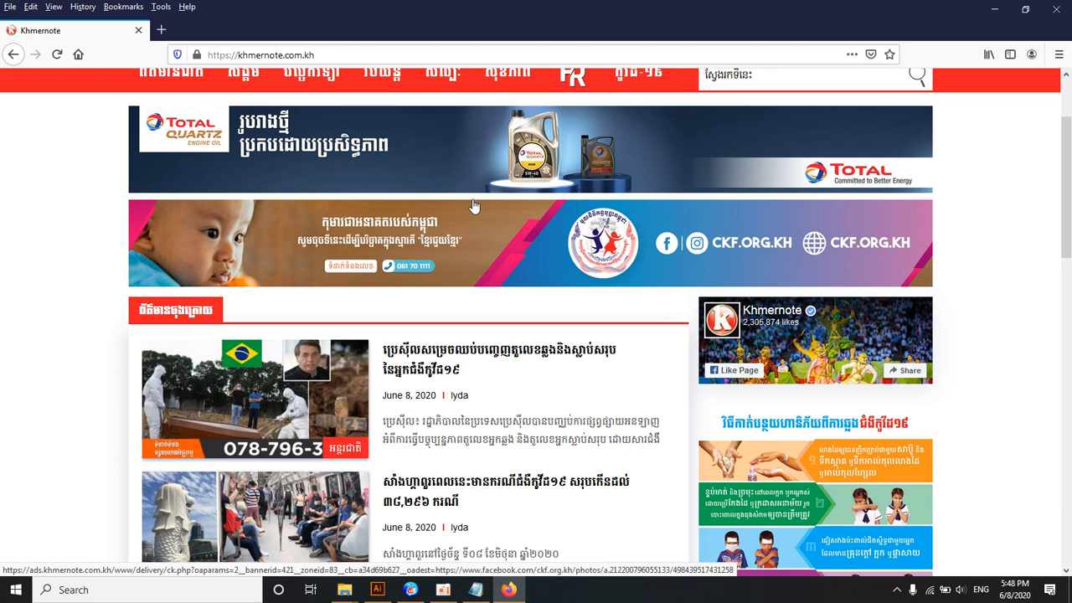
scroll(497, 221, up, 3)
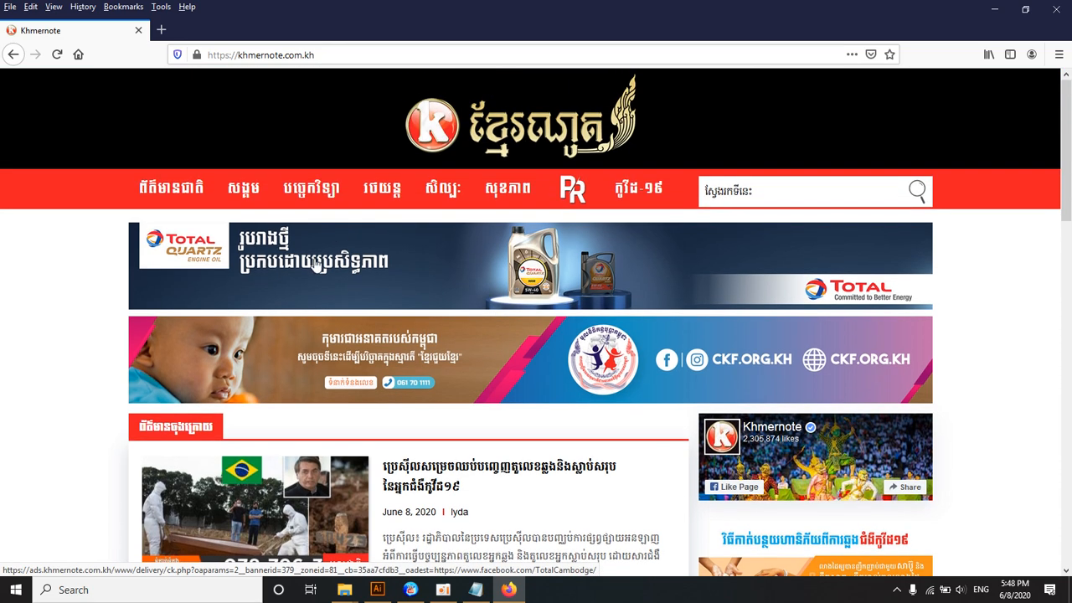
scroll(316, 266, down, 3)
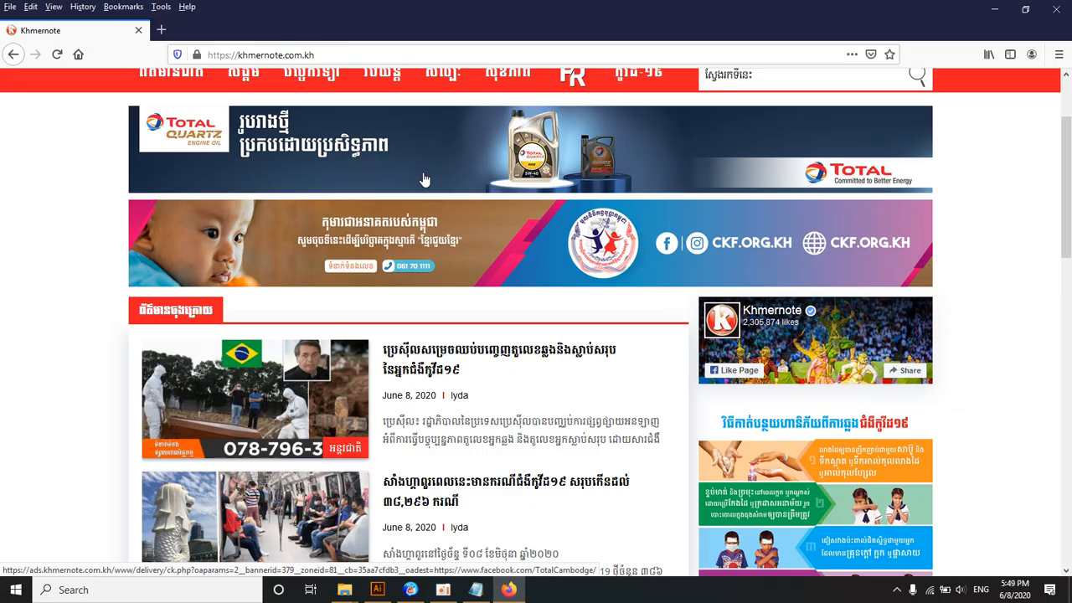
scroll(424, 180, down, 10)
scroll(425, 180, up, 12)
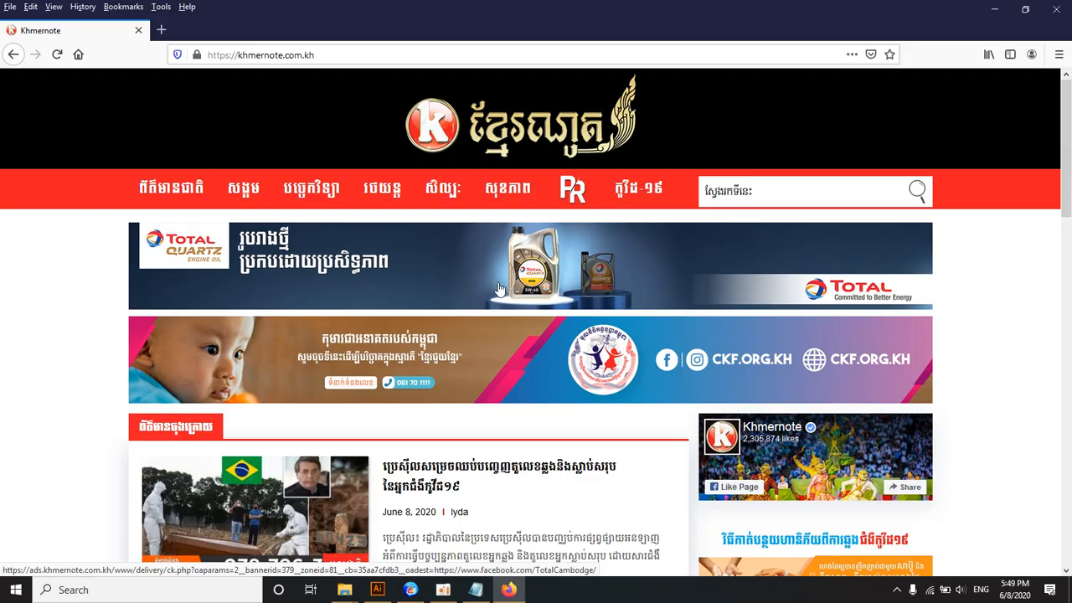
Step: Switch to the Notepad note, append the units "px cm" to the "Size W =" line and highlight px
click(474, 589)
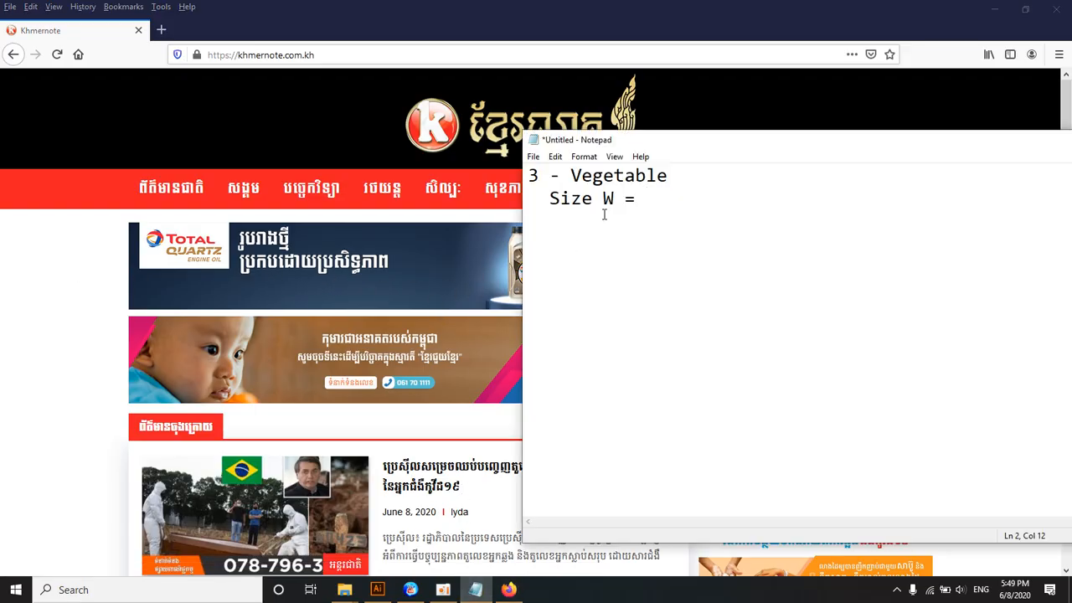
text(px cm)
key(Left)
key(Left)
key(Left)
key(Left)
key(Left)
key(Left)
key(shift+Right)
key(shift+Right)
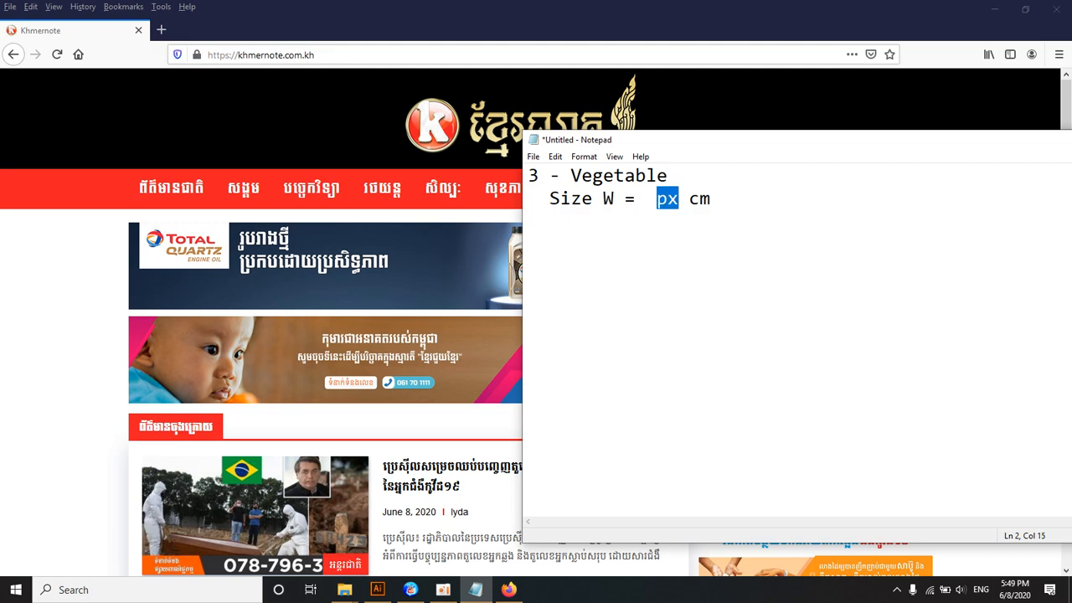
Step: Highlight the px and cm units in turn in the note's size line
key(Left)
key(Right)
key(Right)
key(Left)
key(Left)
key(shift+Right)
key(shift+Right)
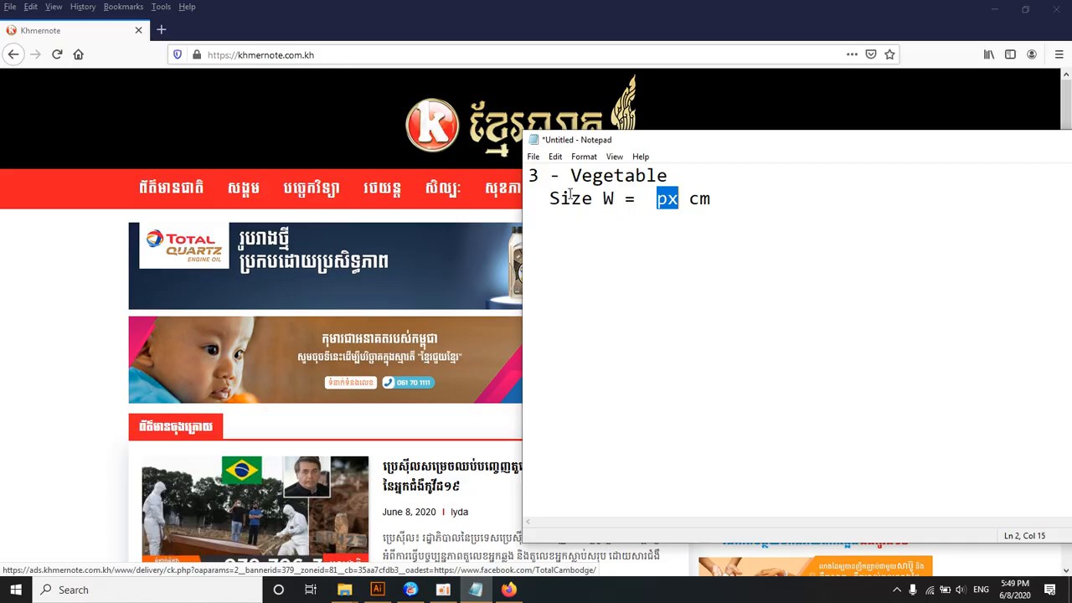
click(656, 199)
drag(689, 201, 721, 200)
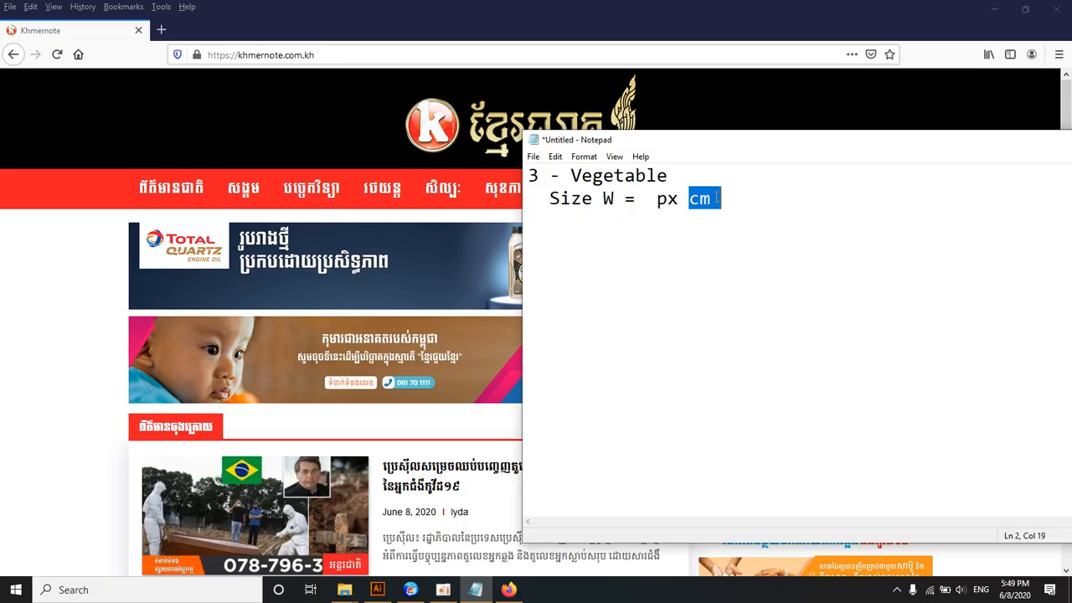
click(709, 201)
drag(681, 201, 710, 203)
click(691, 203)
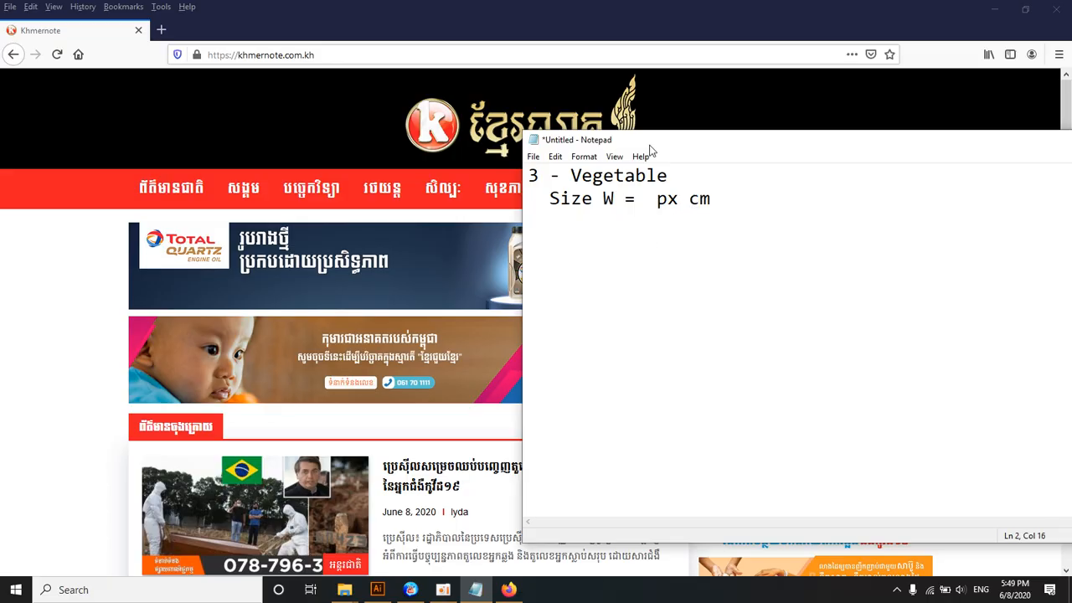
Step: Reposition the note window and remove the "px cm" units from the size line
drag(665, 138, 508, 124)
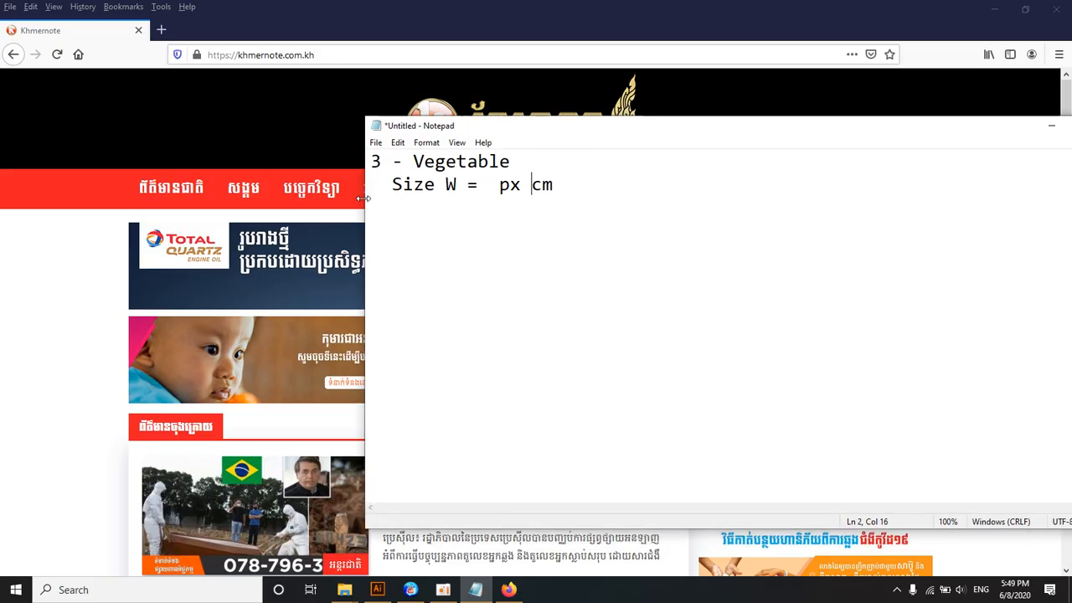
drag(489, 185, 603, 194)
key(BackSpace)
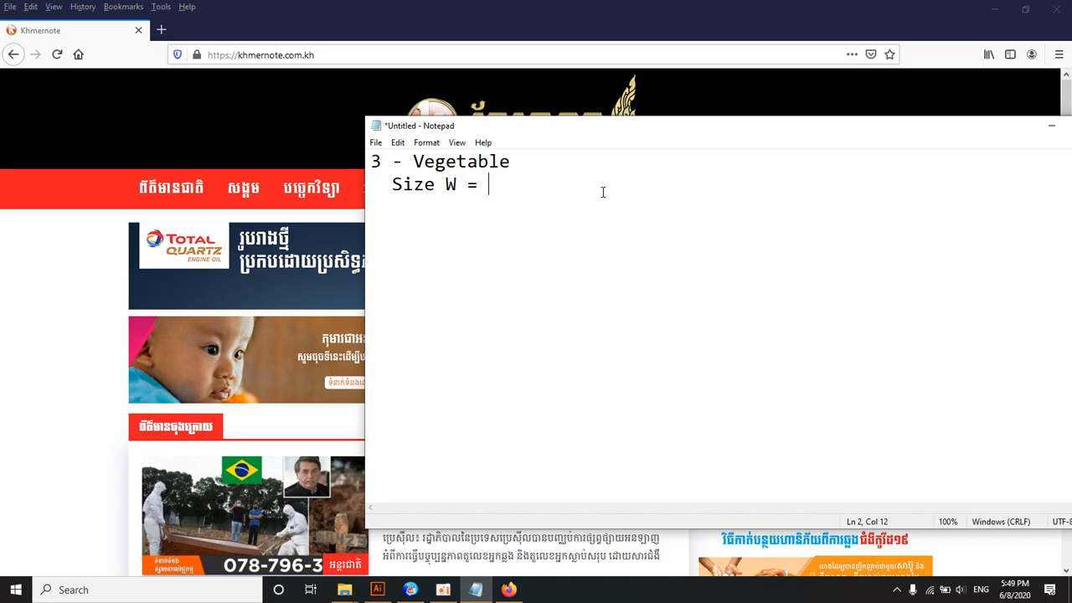
Step: Switch to File Explorer and open the PMC_Version_15 folder inside PMC_Class on the Desktop
click(344, 590)
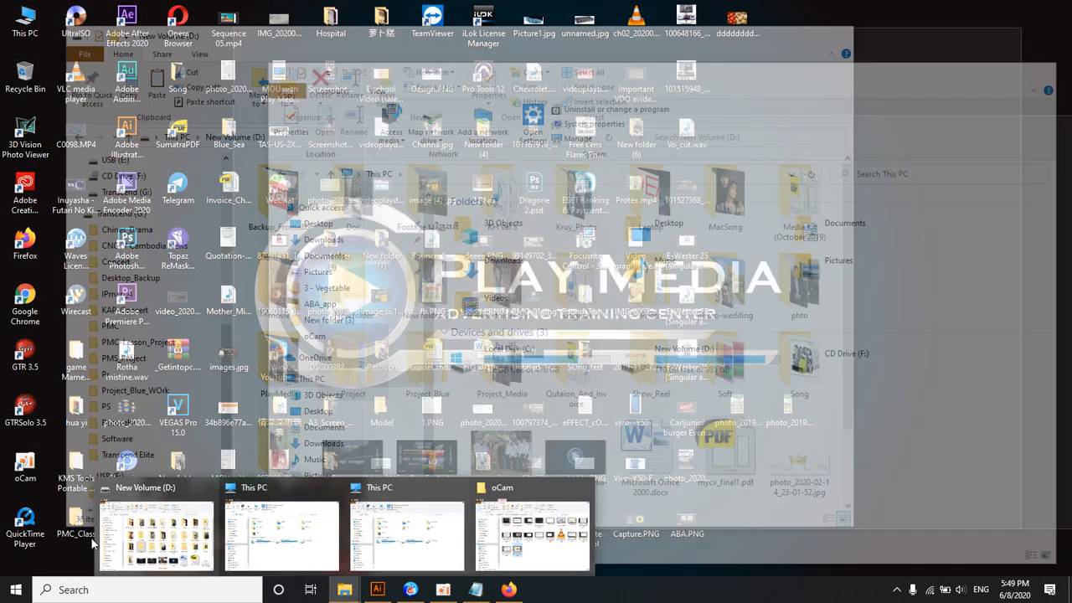
click(117, 536)
click(125, 188)
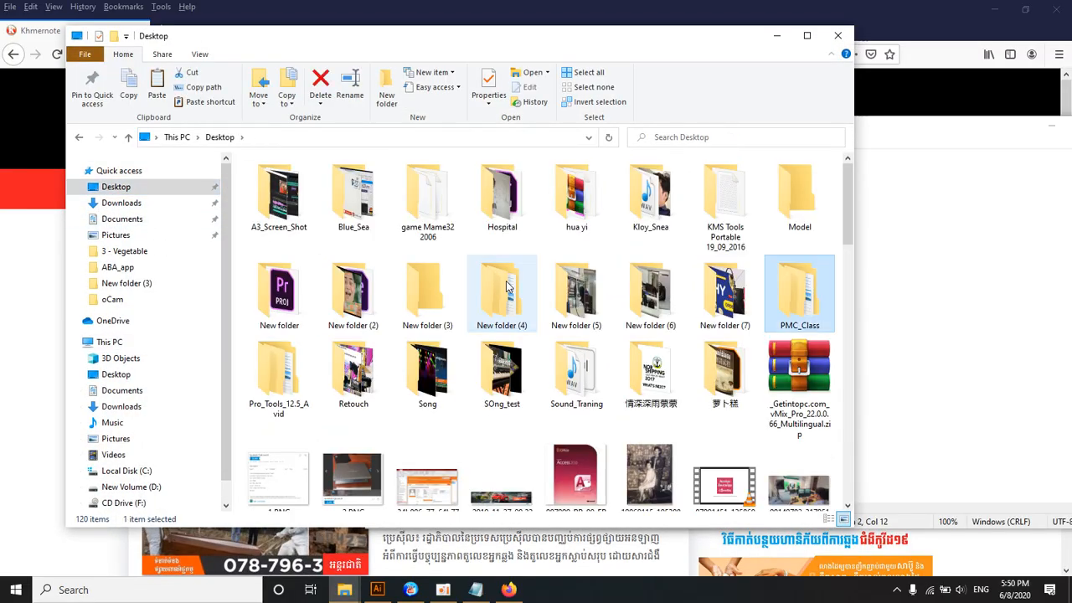
key(Return)
key(Down)
key(Down)
key(Down)
key(Down)
key(Down)
key(Down)
key(Down)
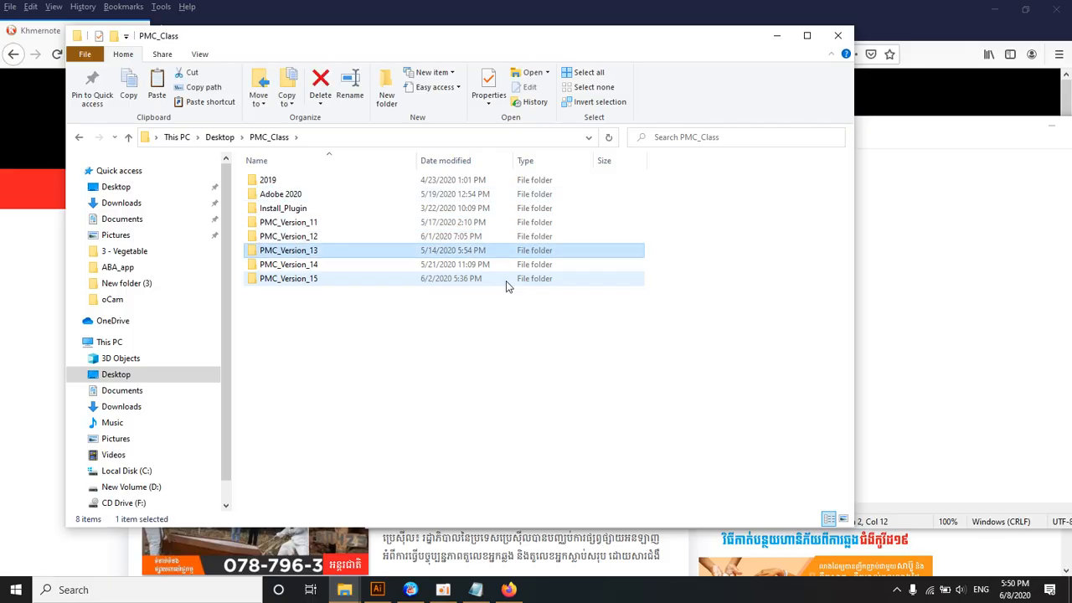
key(Return)
Step: Open the Ai folder and its 3 - Vegetable subfolder, then select the Ex folder
key(Down)
key(Up)
key(Return)
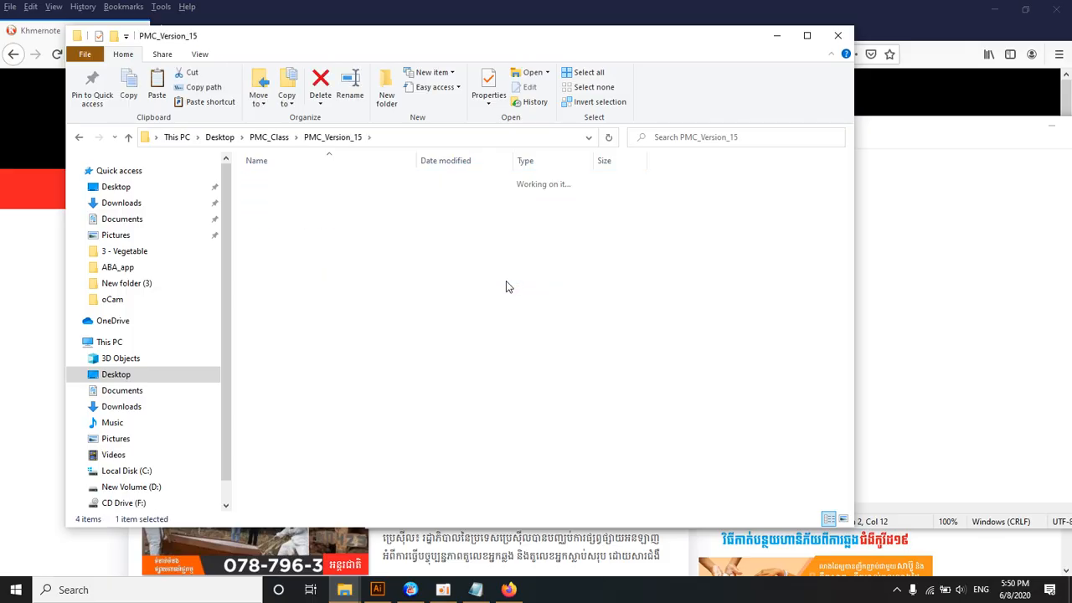
key(Down)
key(Down)
key(Return)
key(Right)
key(Left)
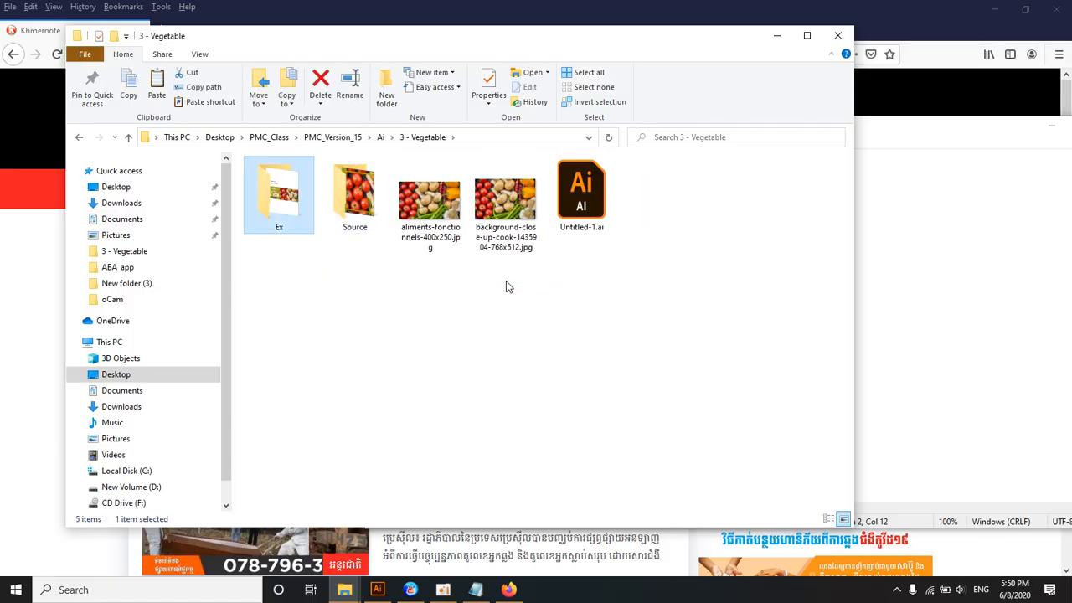
Step: Open the Untitled-2-01.jpg image from the Ex folder and enlarge it to read the banner specifications
key(Return)
key(Return)
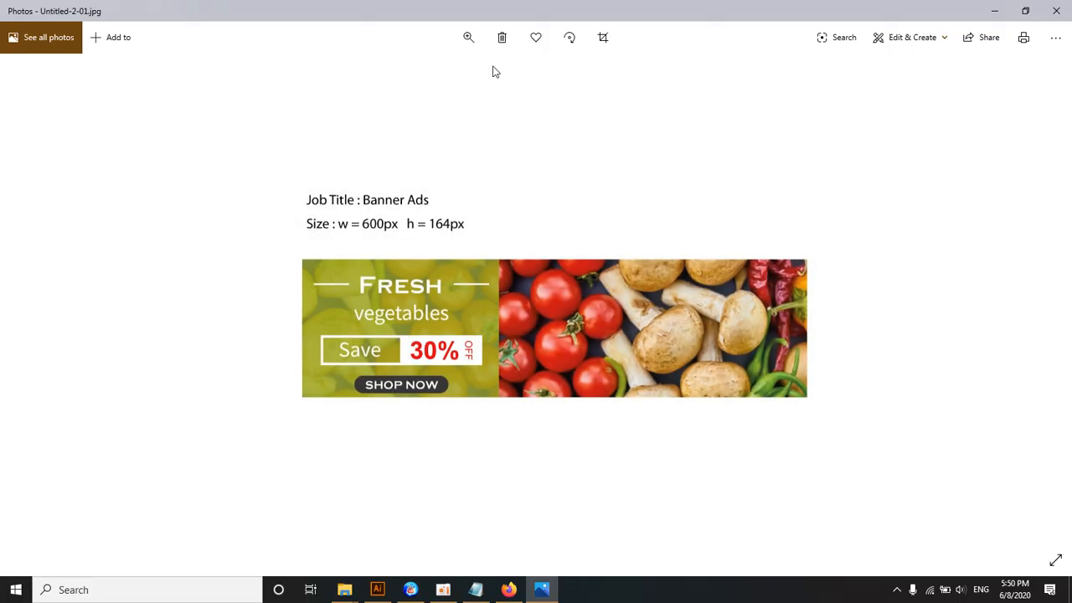
click(468, 37)
drag(404, 72, 422, 72)
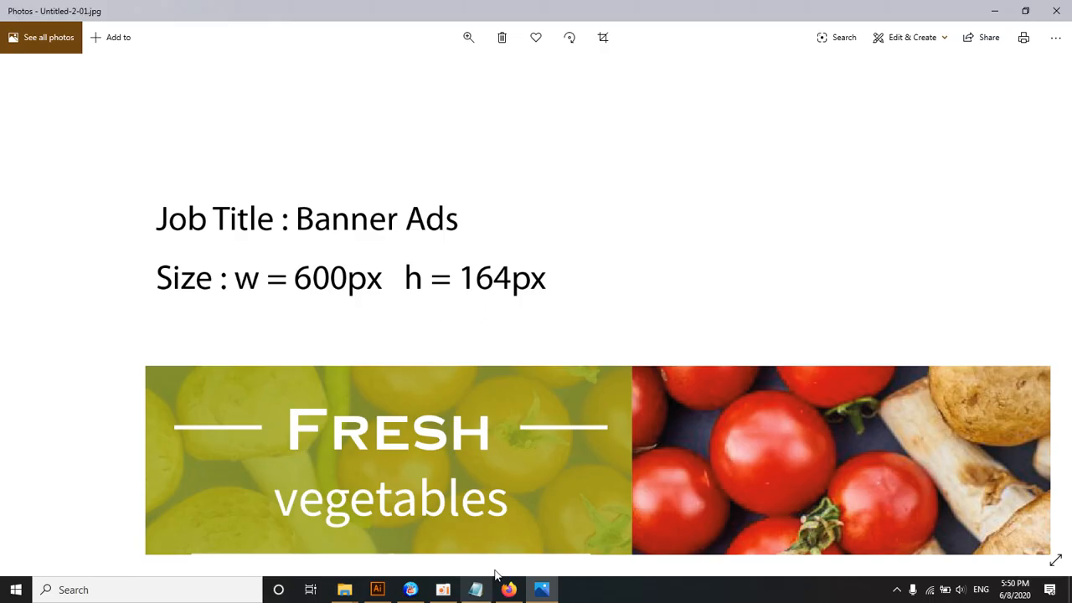
Step: Bring the note beside the image and complete its size line as "Size W = 600px = h = 164px"
click(476, 589)
drag(517, 127, 620, 358)
text(600)
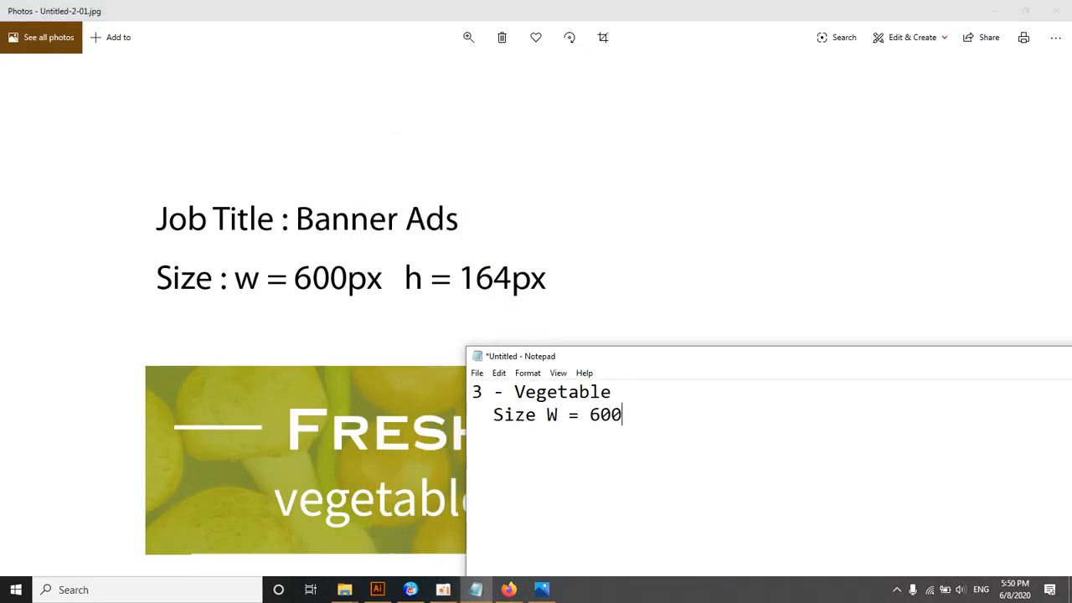
text(px = h = 164px)
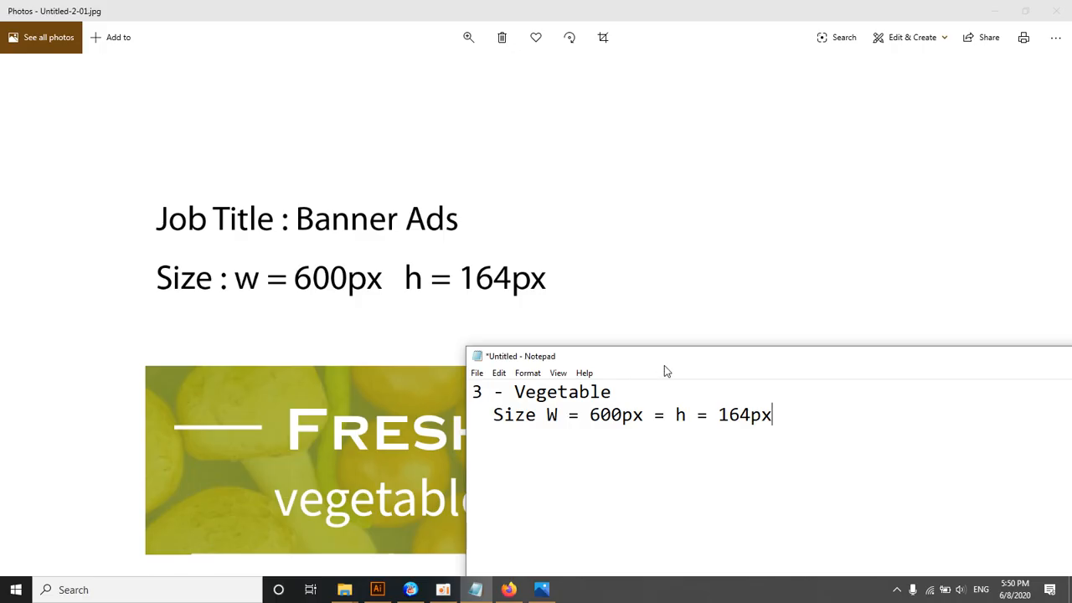
Step: View the Khmernote banners in Firefox again and highlight the size line in the note placed over the page
click(509, 590)
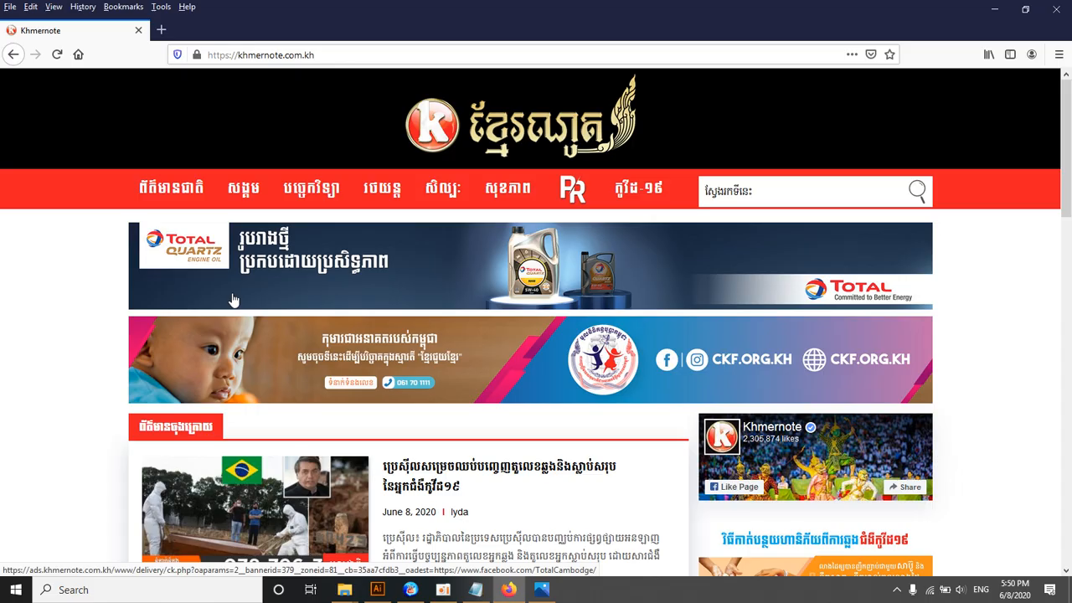
click(453, 593)
click(454, 594)
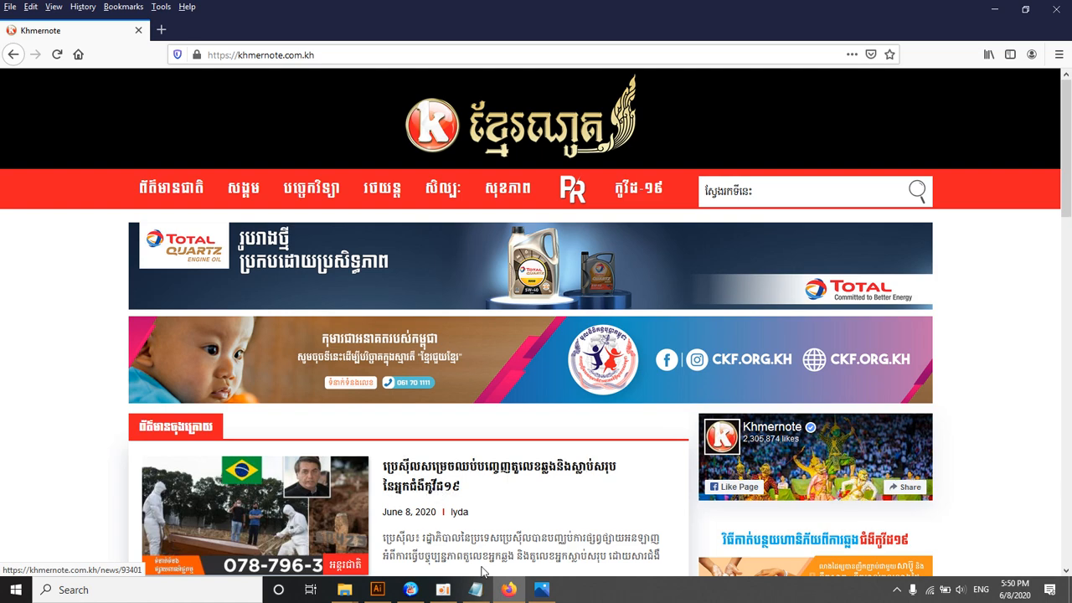
click(475, 589)
drag(540, 356, 437, 261)
drag(402, 319, 639, 320)
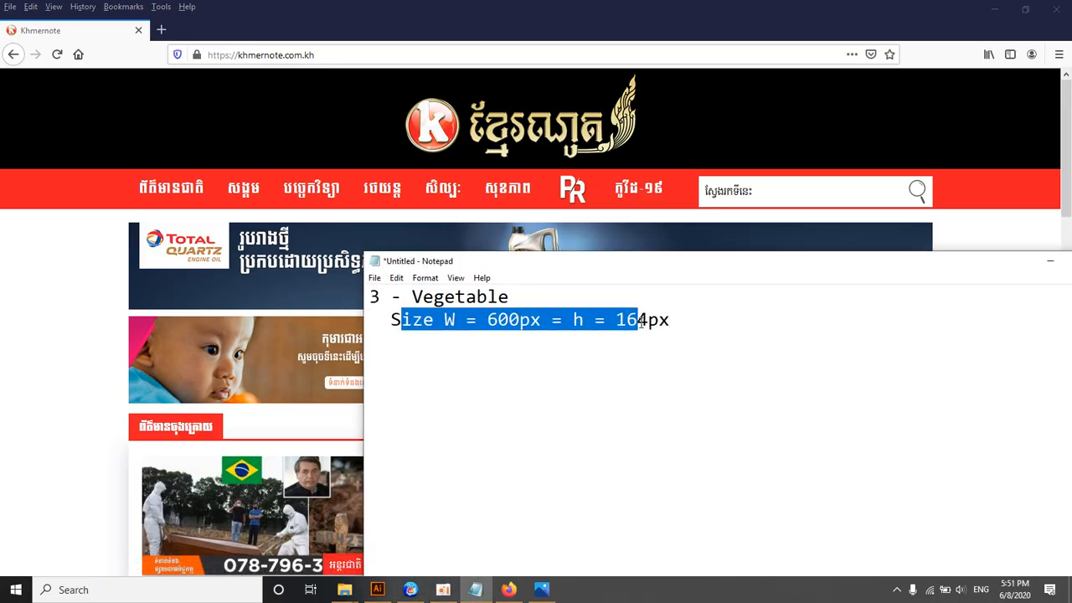
Step: Add a "Data" line below the size line in the note, moving the note window higher over the page
click(604, 323)
click(688, 320)
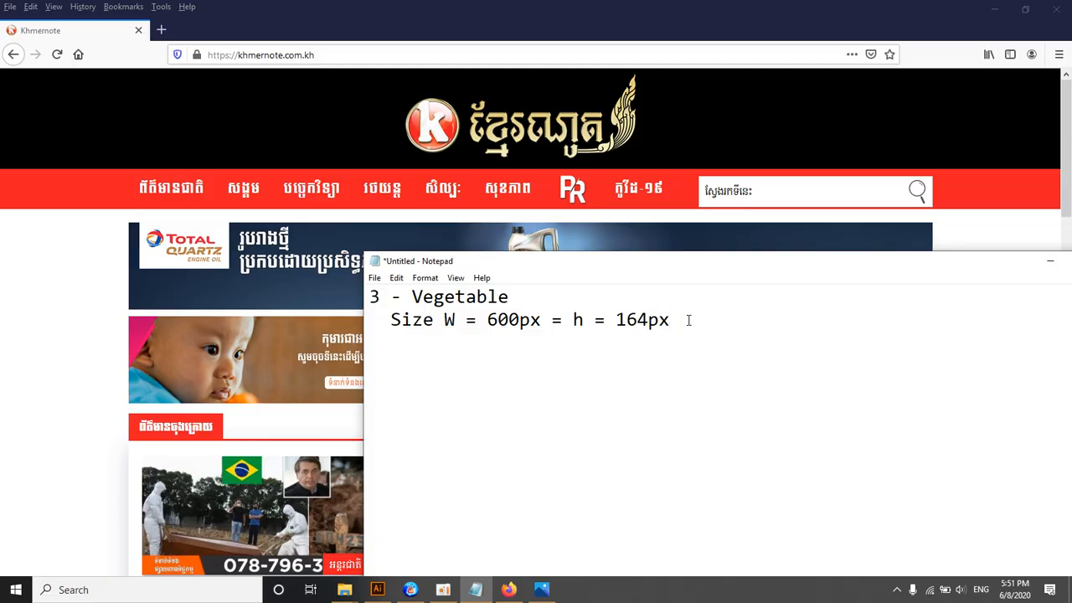
key(Return)
drag(742, 270, 676, 194)
text(Dat)
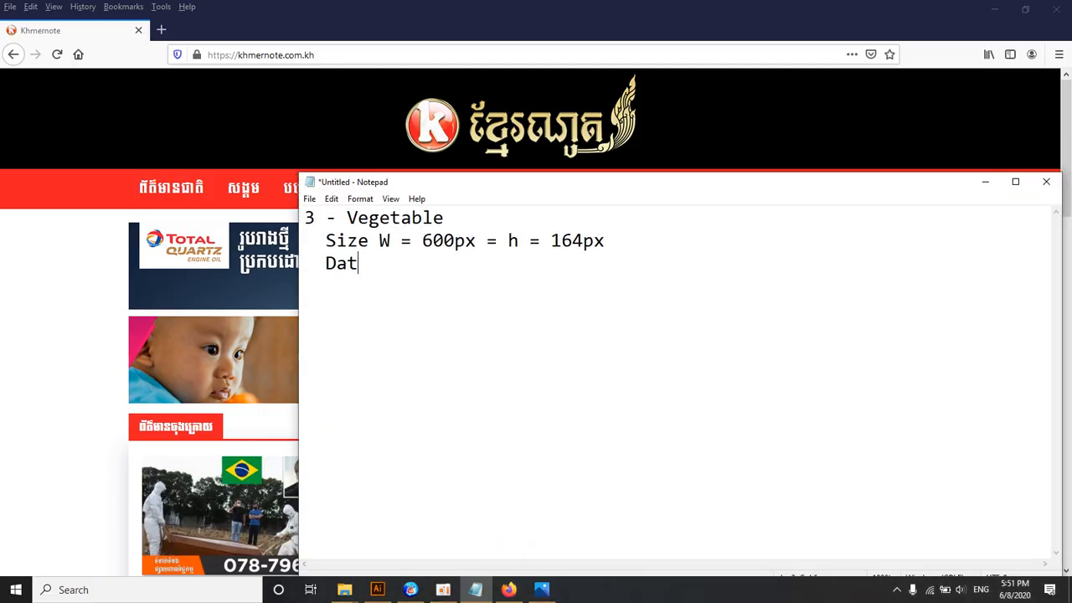
text(a)
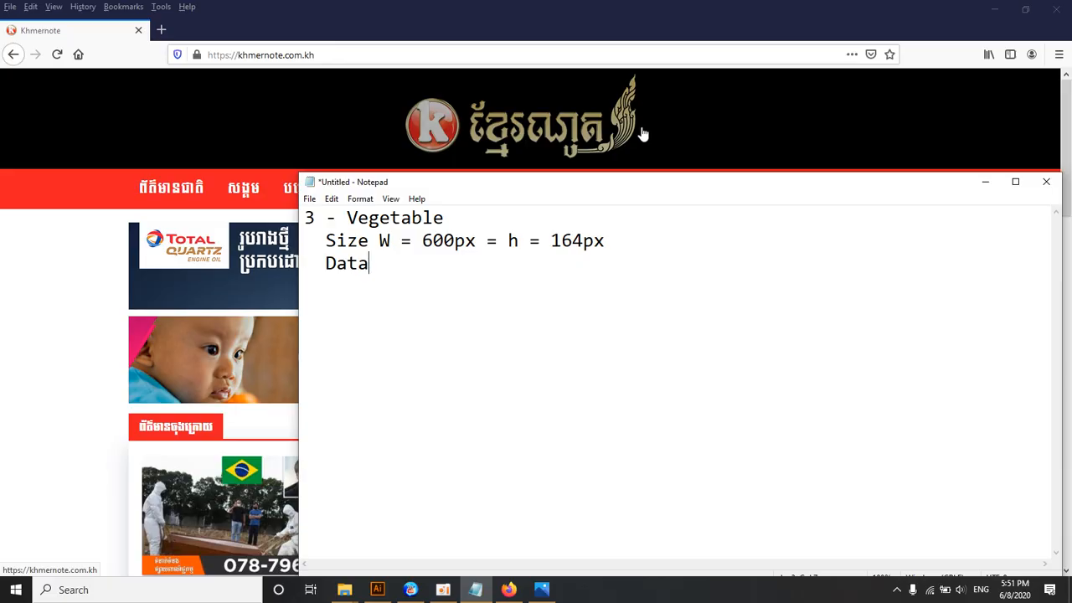
Step: Go to the 3 - Vegetable folder in File Explorer and check the contents of its Source subfolder
click(348, 590)
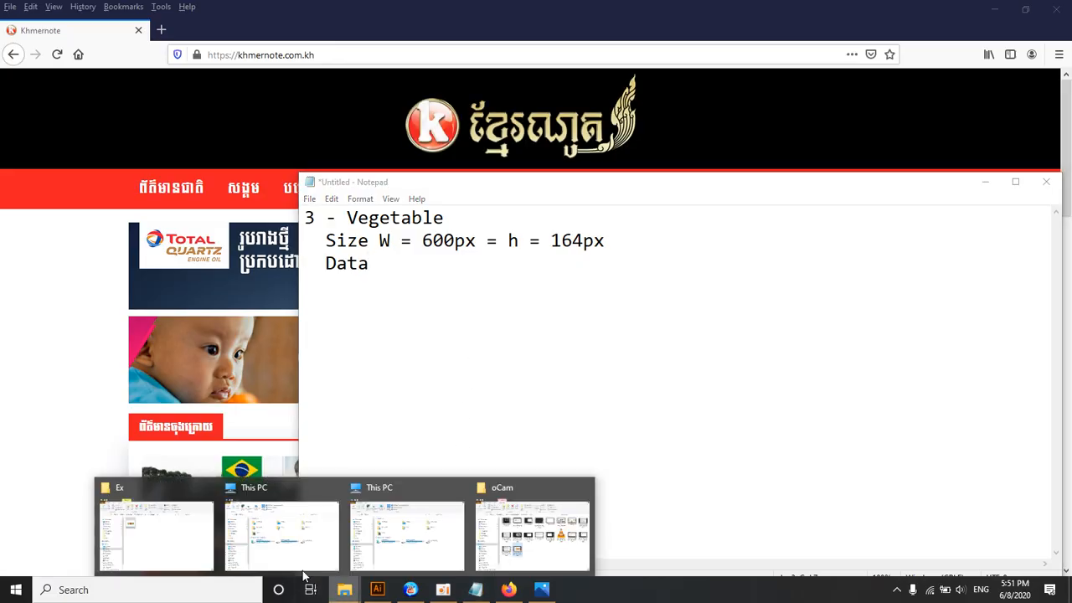
click(179, 531)
click(402, 139)
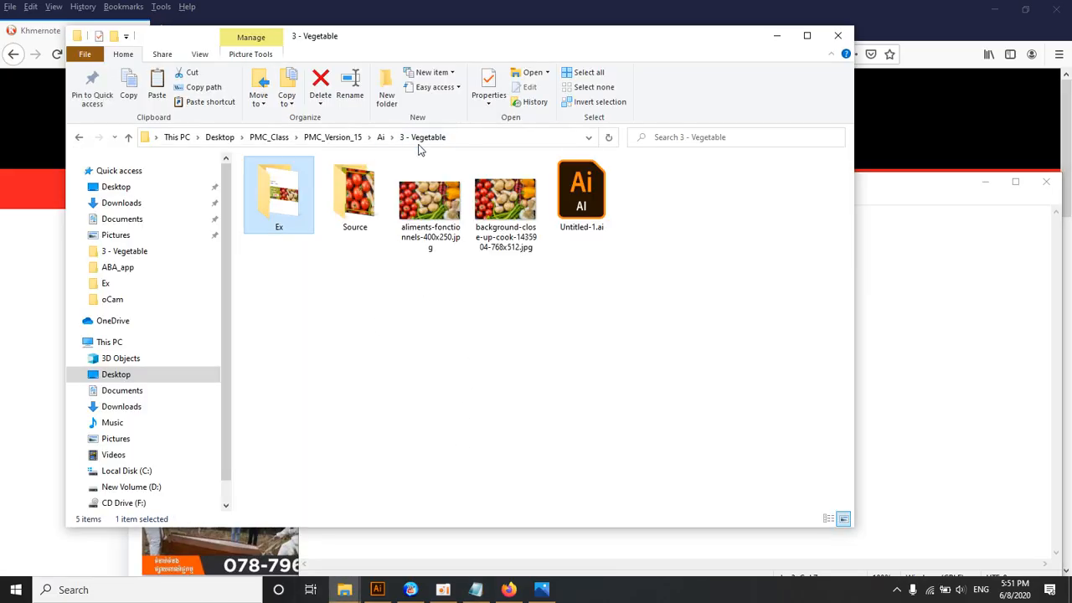
double_click(279, 197)
click(279, 197)
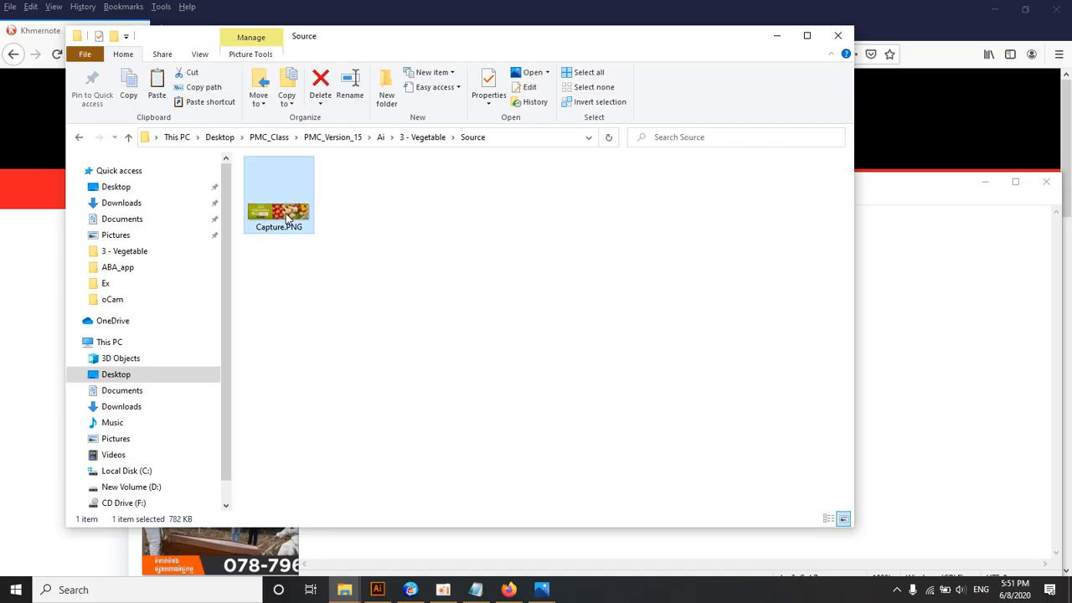
click(80, 139)
click(504, 201)
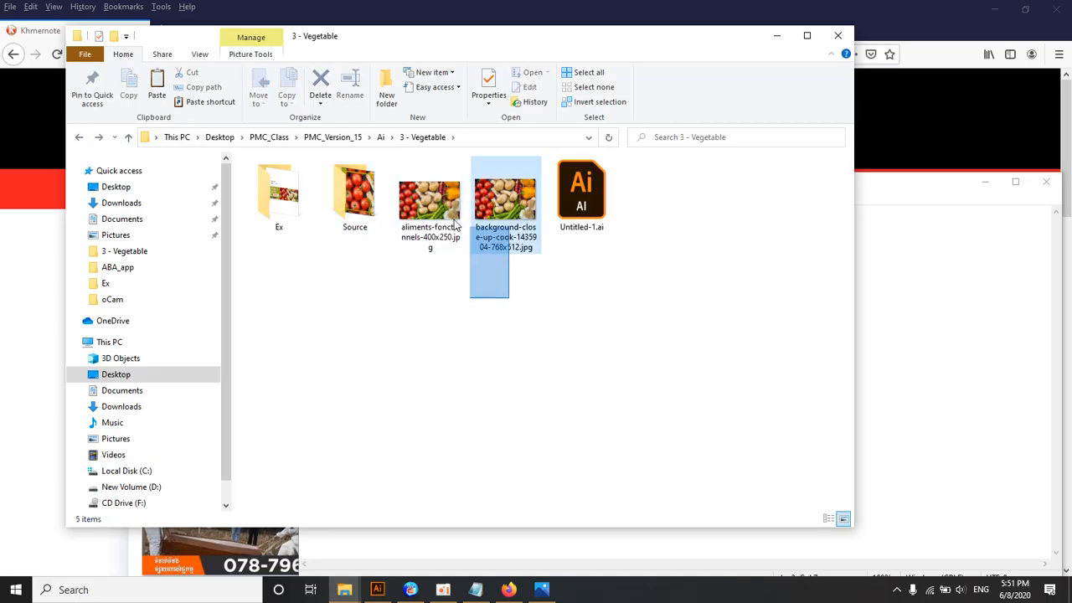
ctrl+click(431, 201)
drag(430, 201, 369, 214)
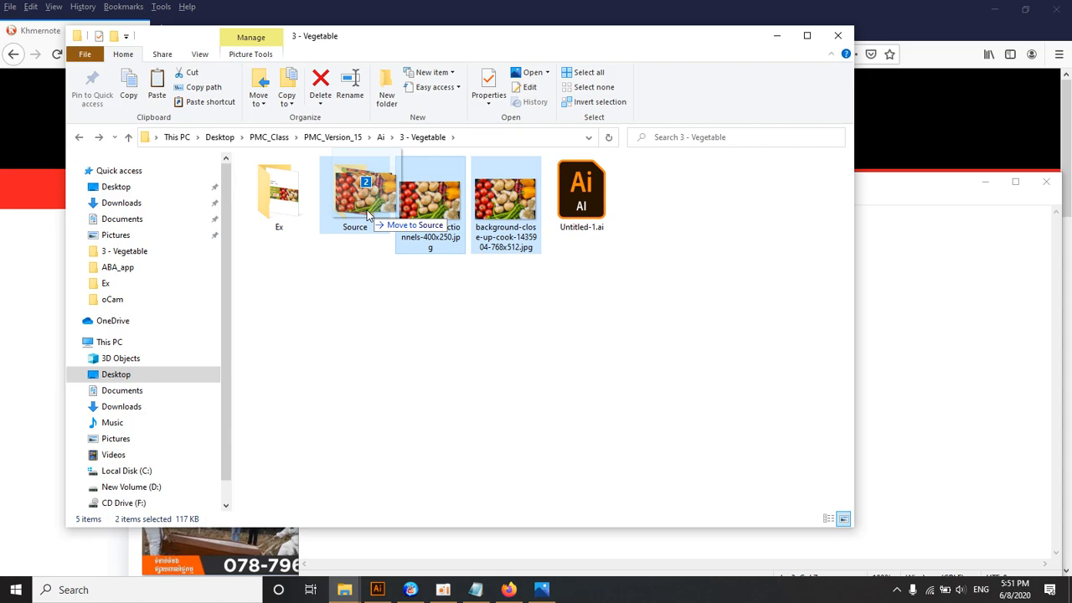
drag(366, 216, 367, 216)
Step: View the two vegetable photos in the Source folder one after the other to compare them
double_click(355, 197)
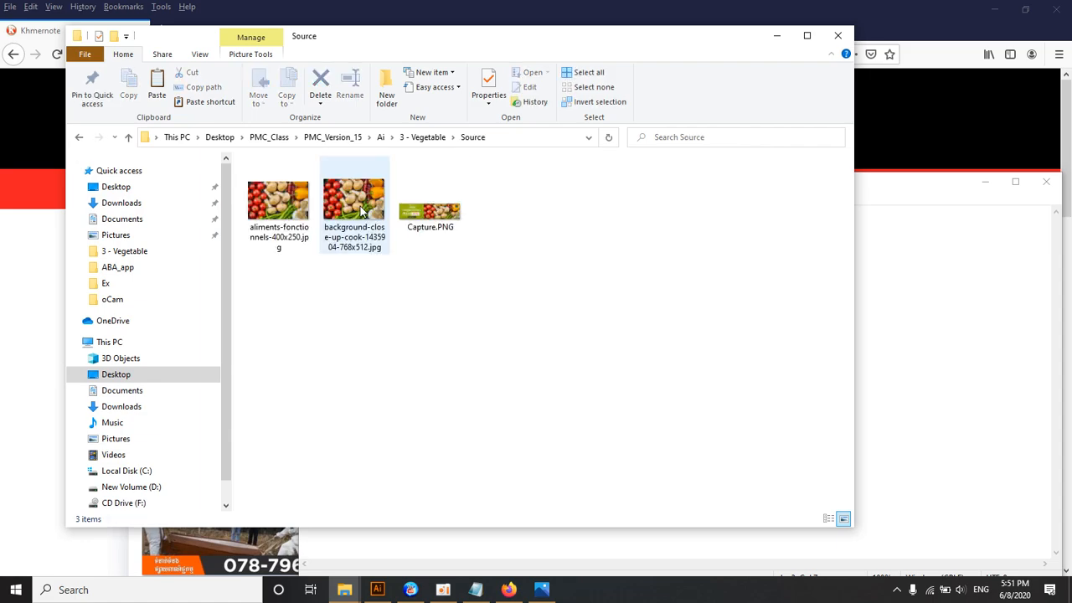
double_click(268, 216)
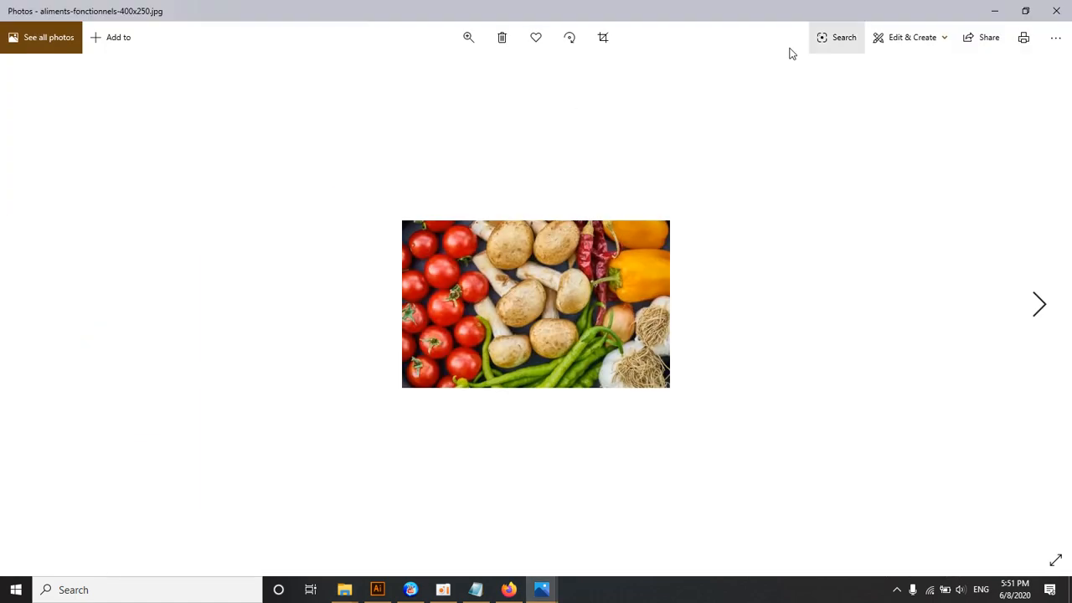
click(1056, 11)
double_click(341, 204)
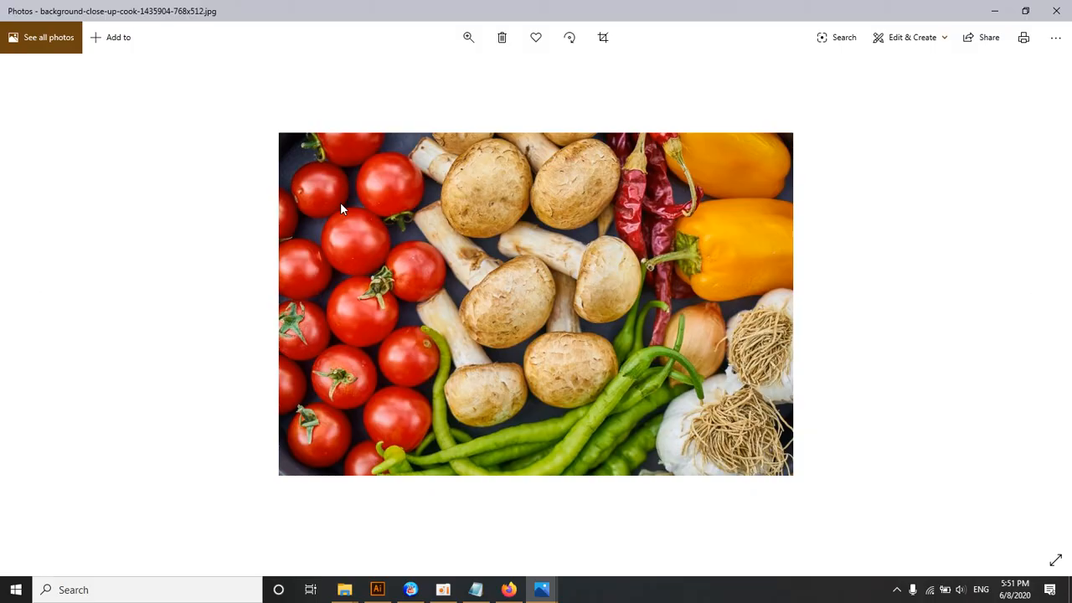
Step: Open freepik.com in a new Firefox tab and highlight its web address
click(509, 590)
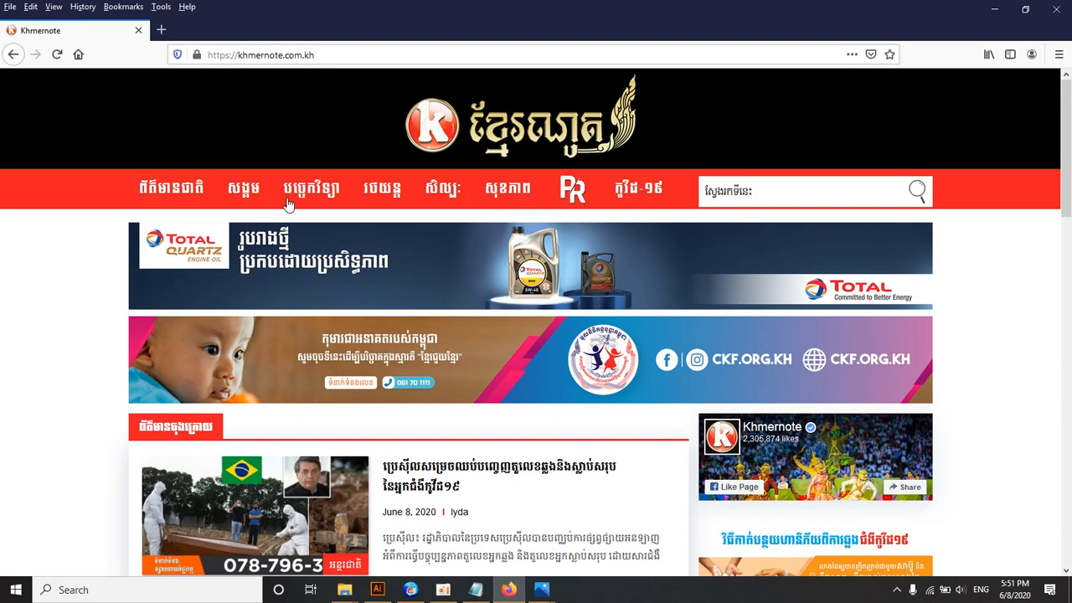
click(161, 29)
text(freepik.com/)
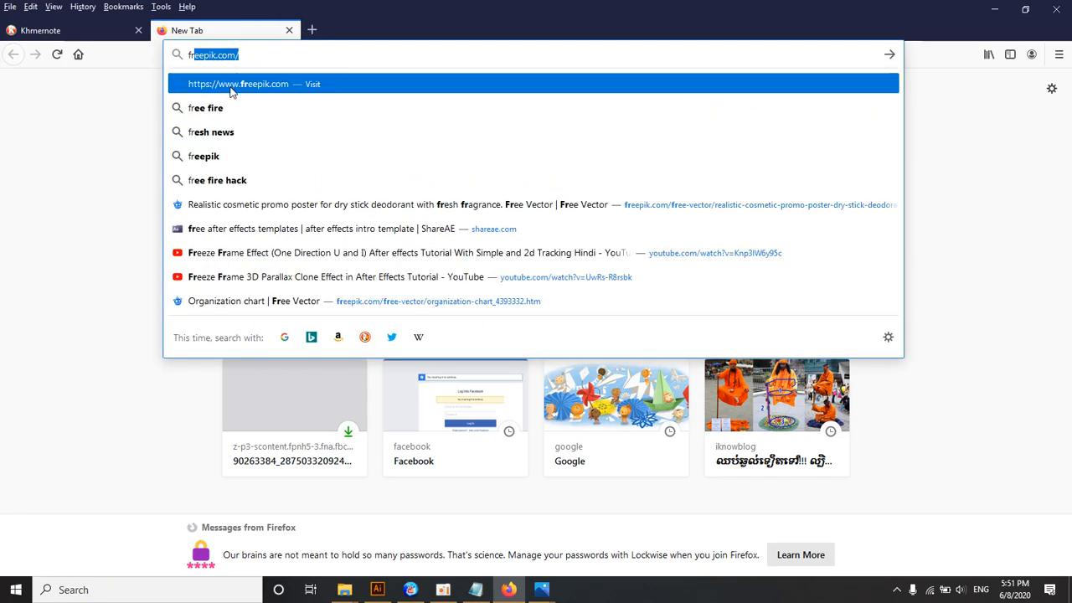
key(Return)
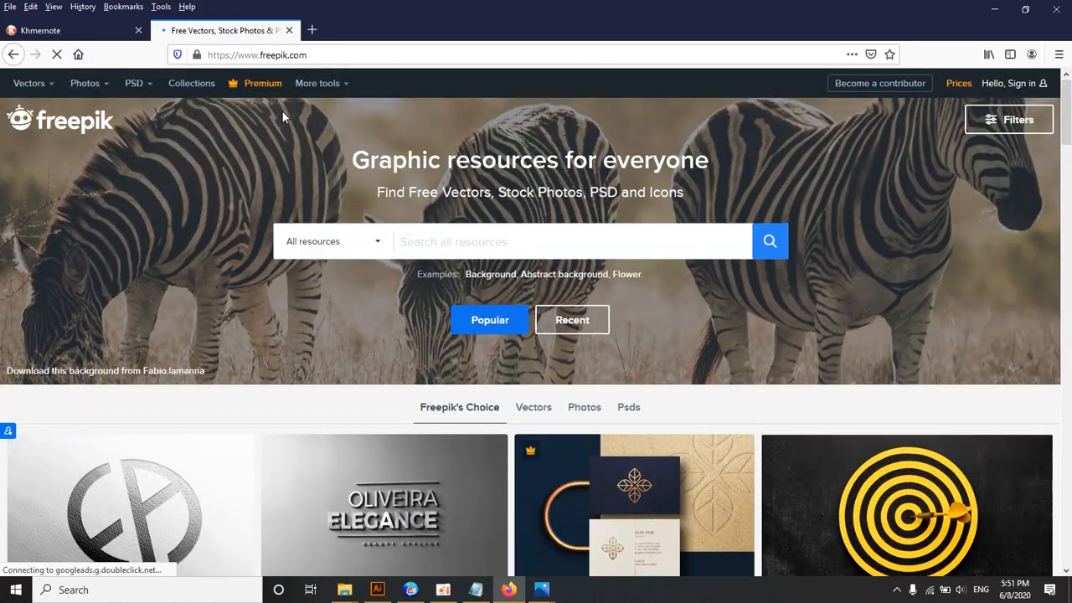
click(243, 54)
drag(301, 55, 227, 62)
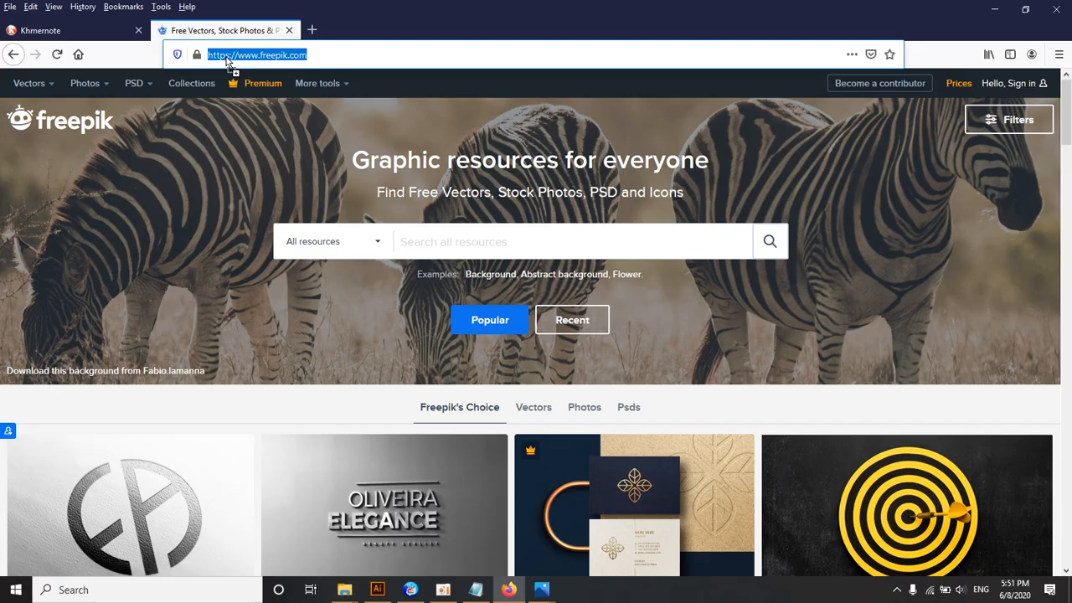
Step: Search all Freepik resources for "vegetables"
click(413, 244)
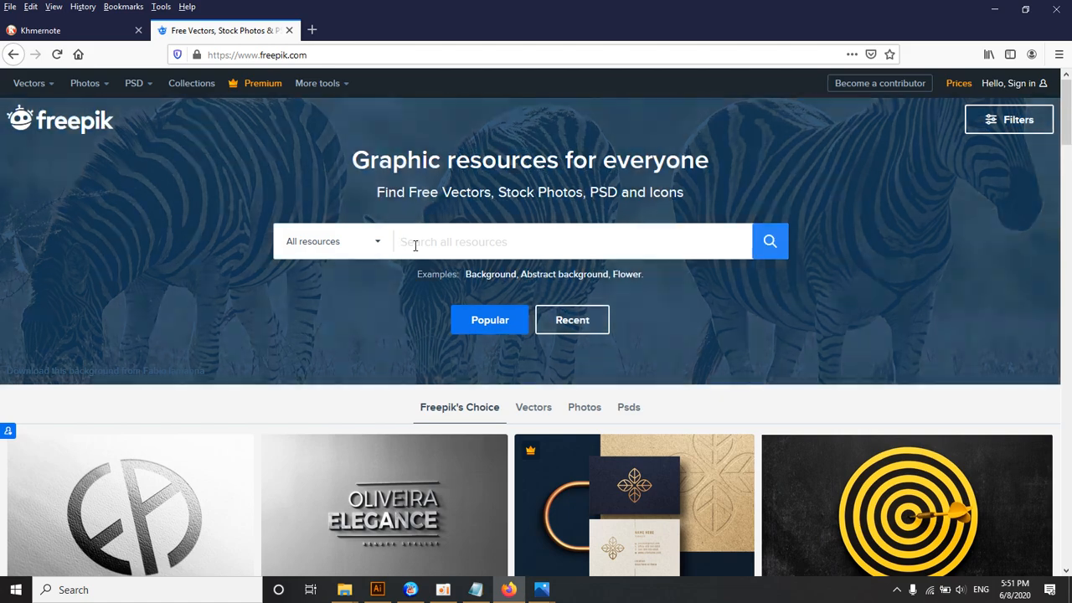
text(veget)
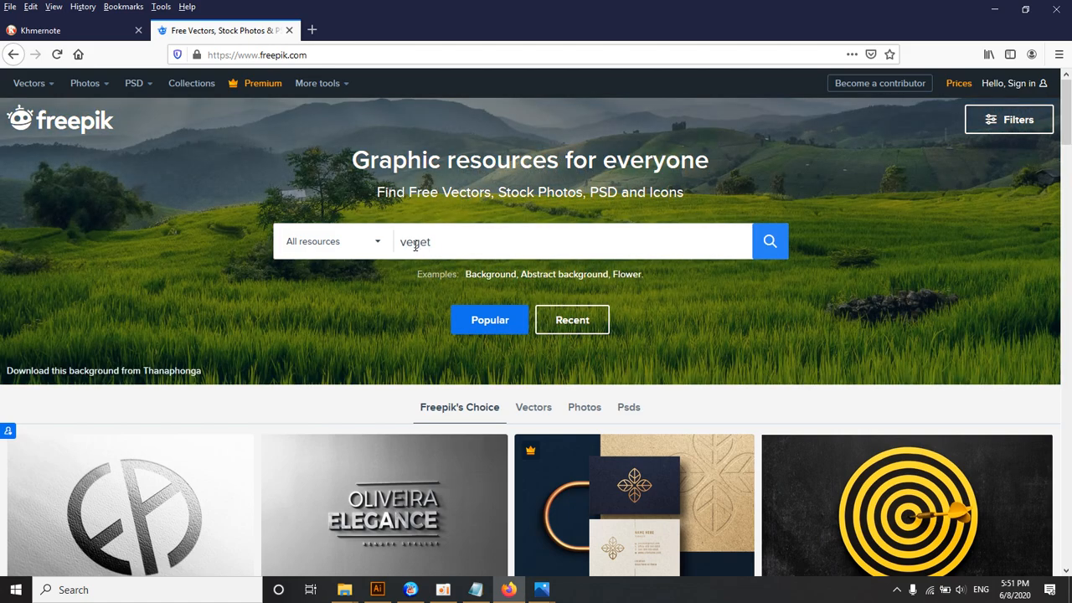
text(able)
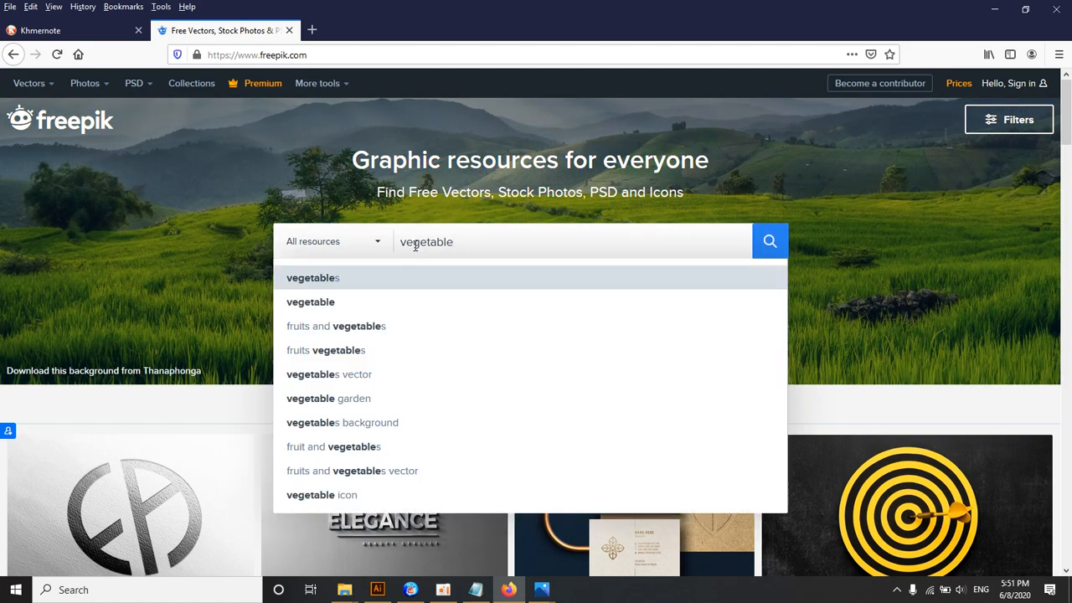
key(Return)
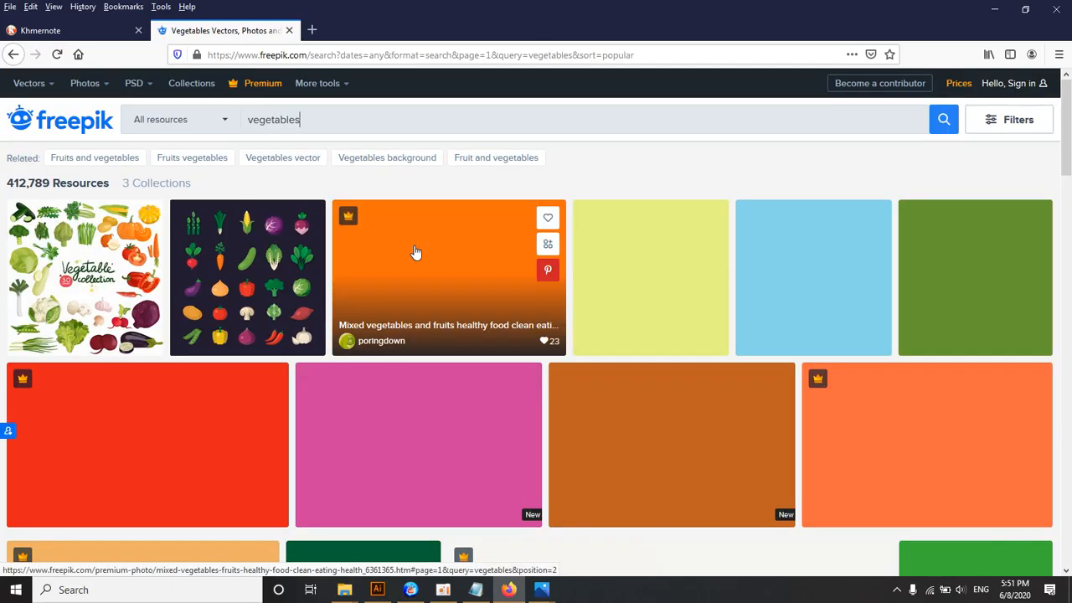
Step: View the premium mixed vegetables and fruits photo, close it, check the sign-in options and browse further through the results
scroll(276, 281, down, 5)
scroll(276, 282, up, 5)
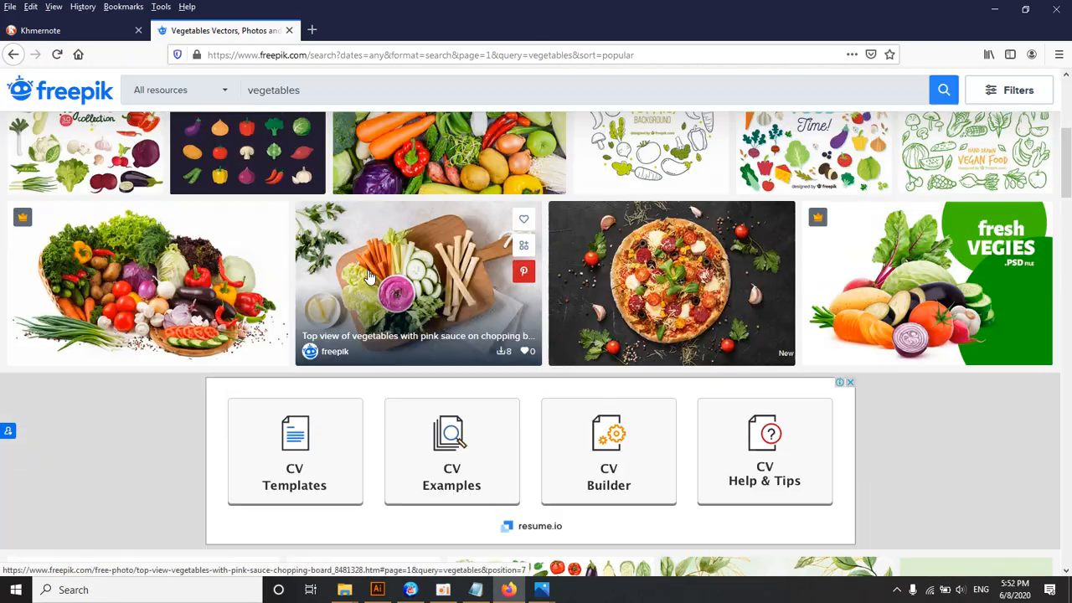
click(431, 309)
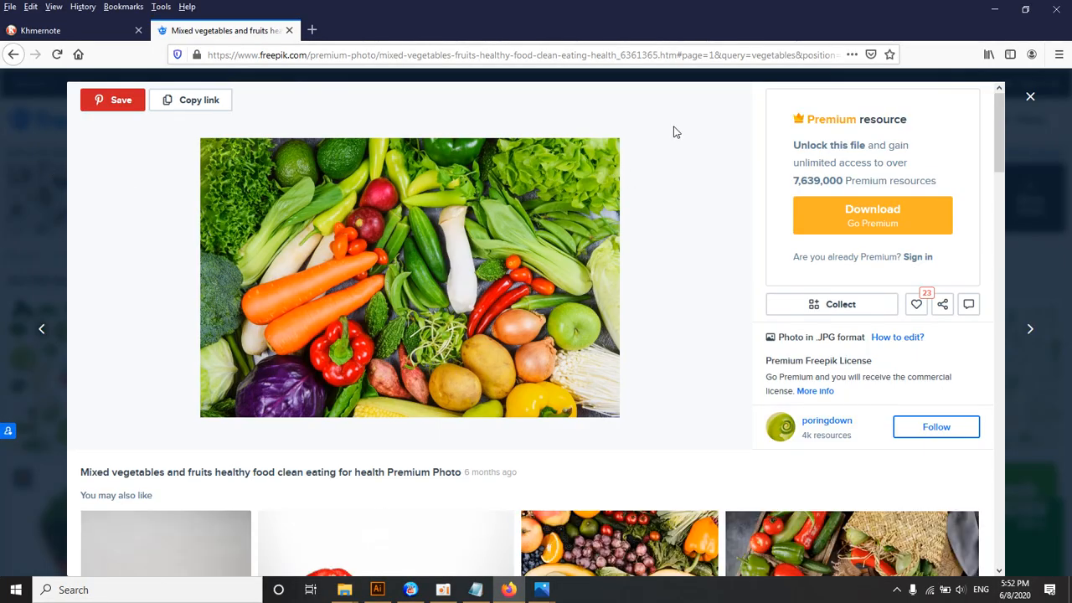
click(1027, 98)
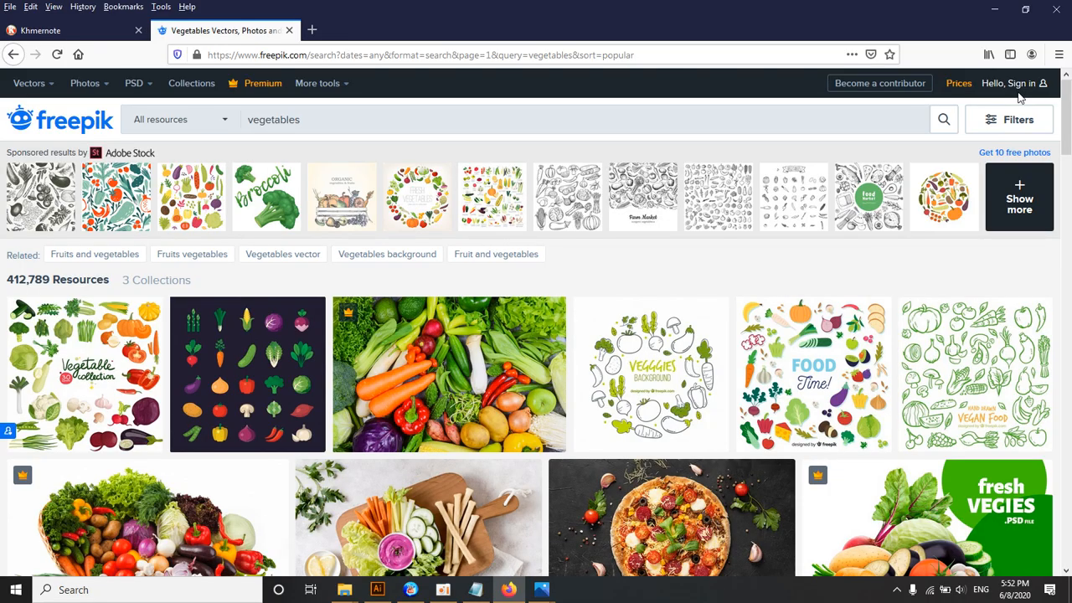
mouse_move(1002, 94)
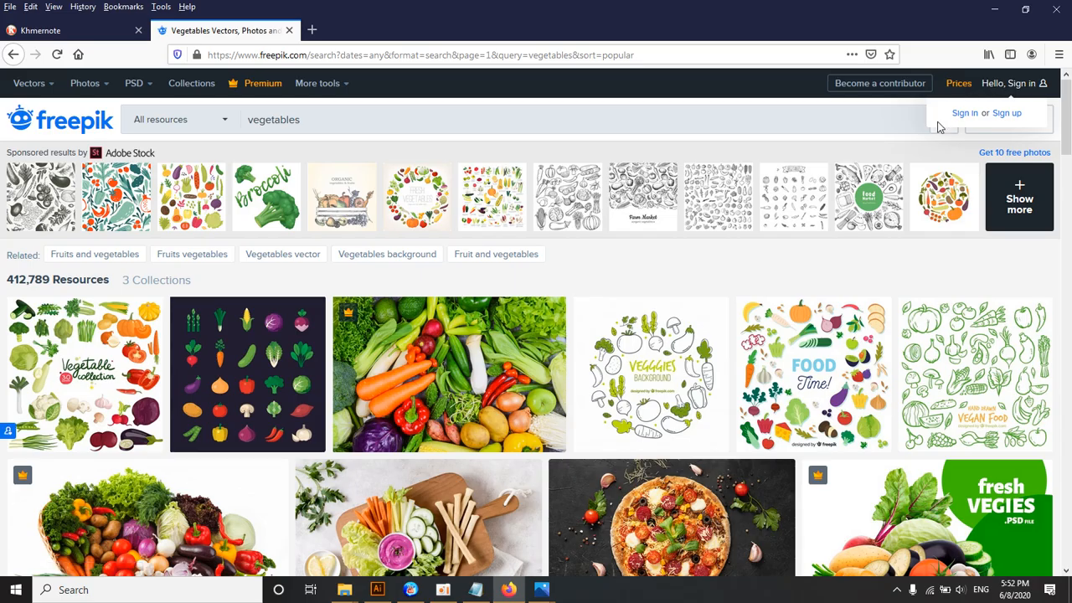
scroll(940, 126, down, 10)
scroll(939, 128, up, 4)
scroll(939, 127, down, 4)
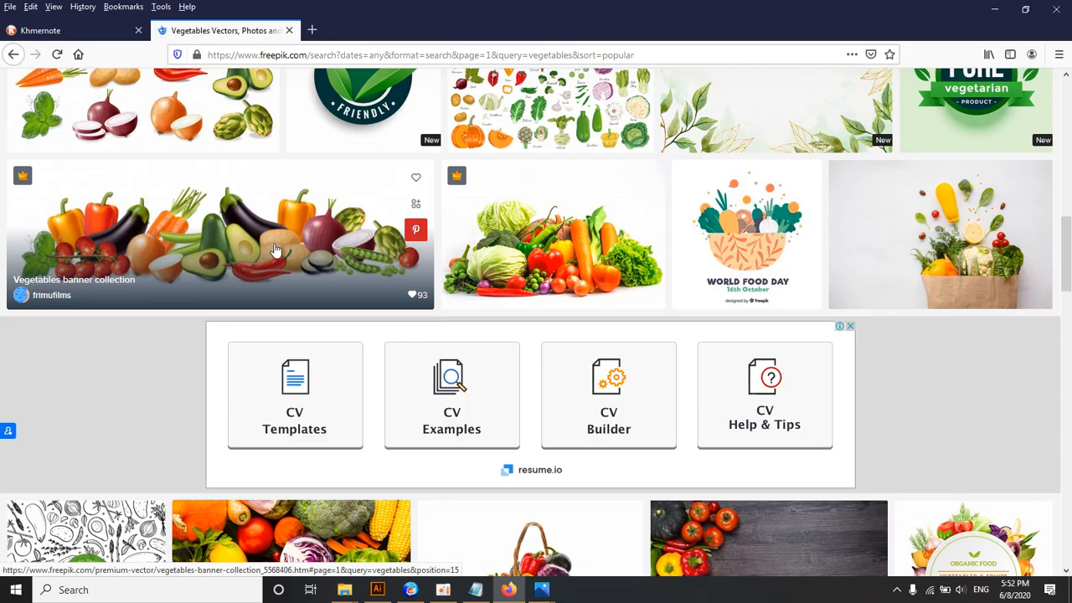
Step: Switch to Illustrator, decline updating the modified links, and examine the reference banner together with its job title and size text
click(377, 589)
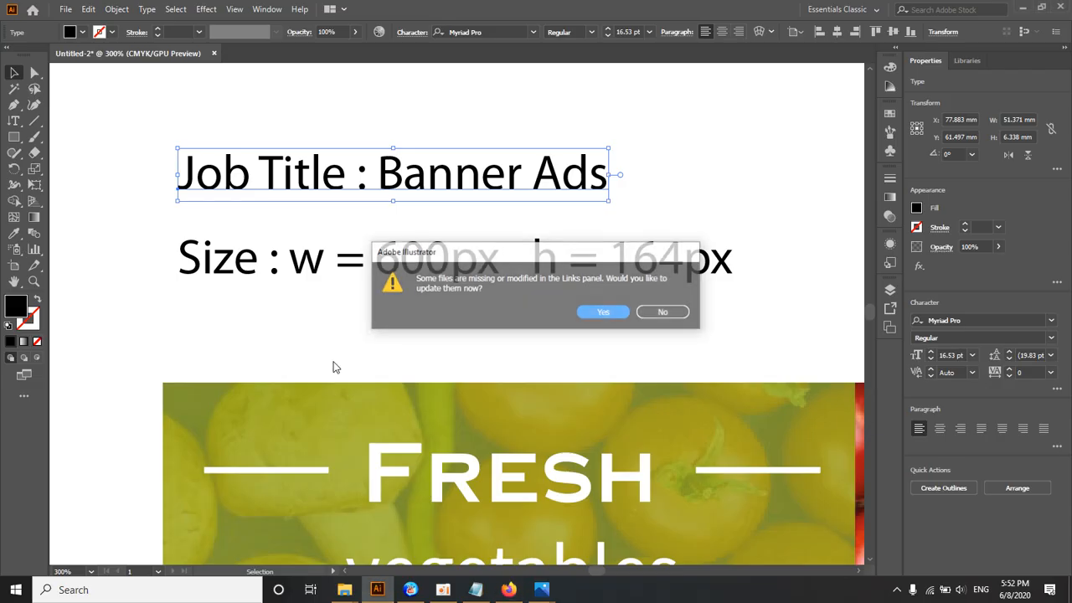
click(655, 312)
ctrl+alt+click(408, 302)
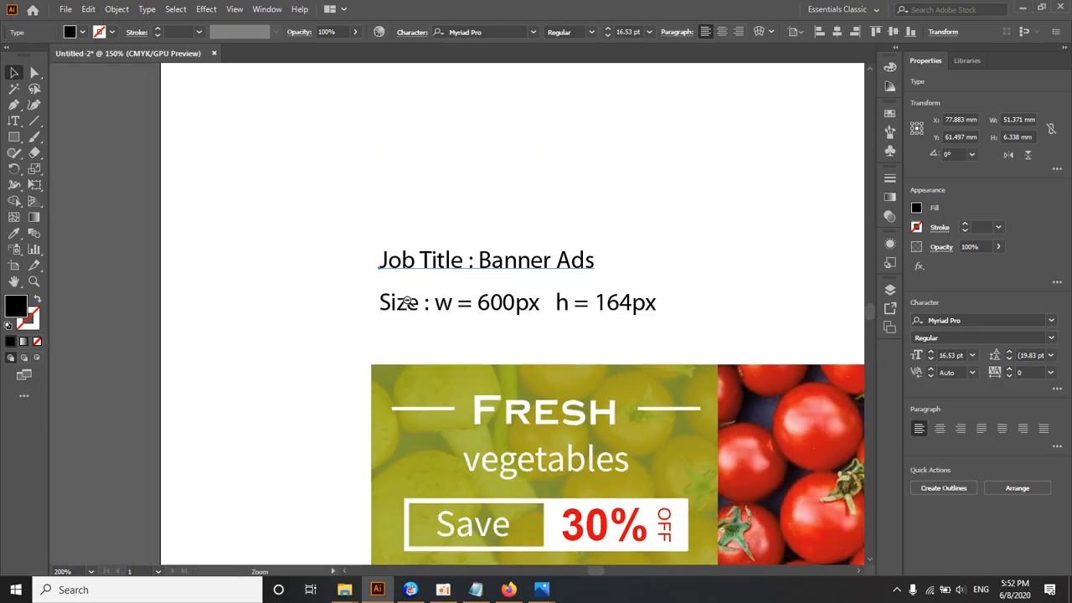
ctrl+alt+click(408, 301)
ctrl+click(501, 310)
ctrl+click(501, 310)
ctrl+click(500, 310)
ctrl+alt+click(501, 309)
ctrl+alt+click(500, 310)
ctrl+click(432, 300)
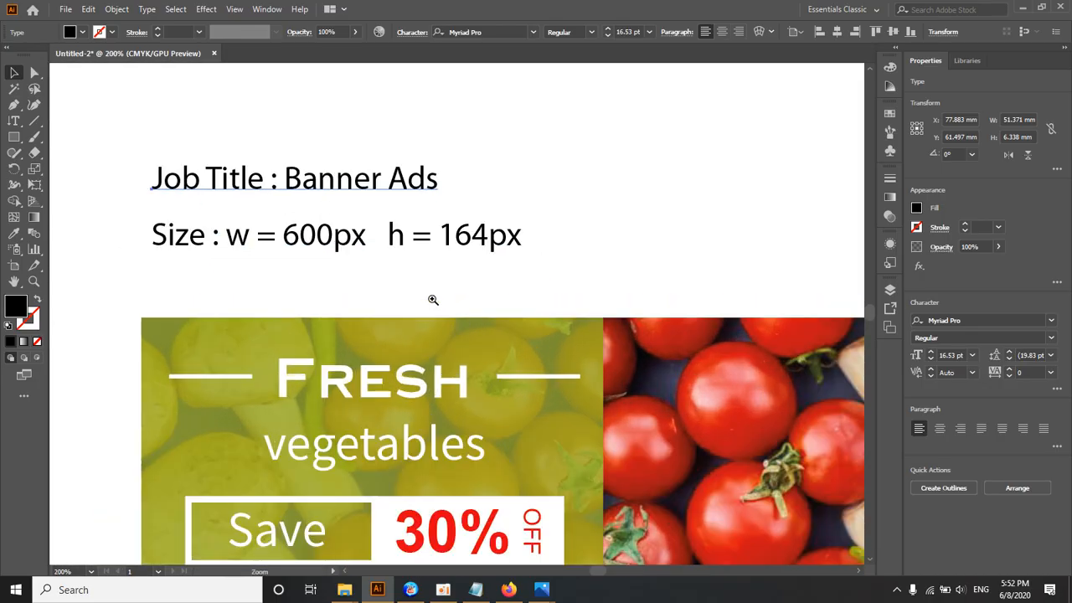
ctrl+click(442, 306)
ctrl+alt+click(442, 307)
ctrl+alt+click(442, 306)
ctrl+alt+click(442, 306)
ctrl+alt+click(442, 307)
drag(442, 306, 345, 203)
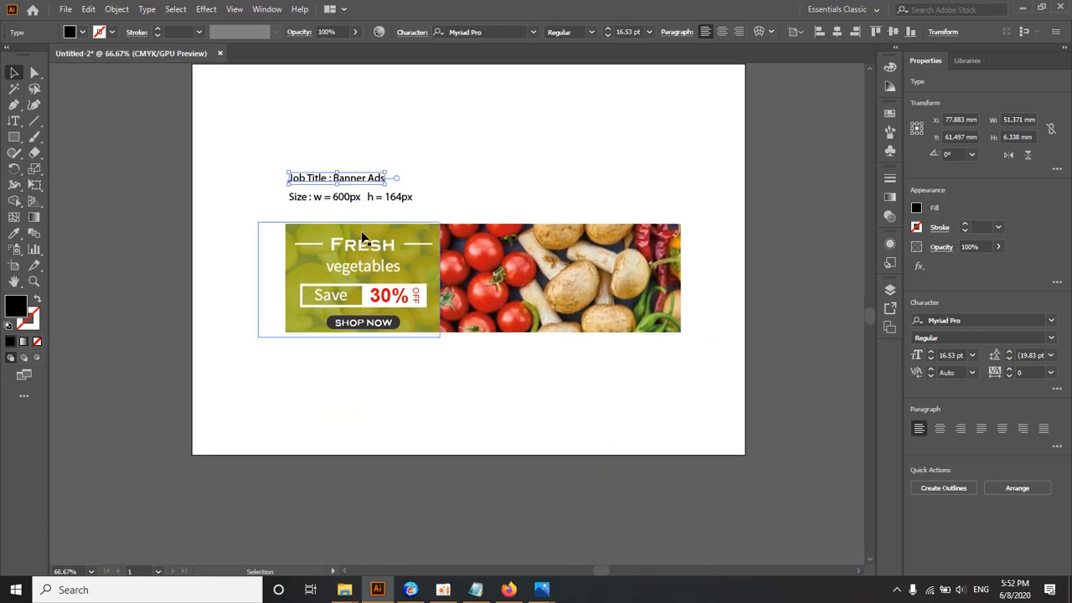
ctrl+click(389, 246)
drag(387, 251, 316, 198)
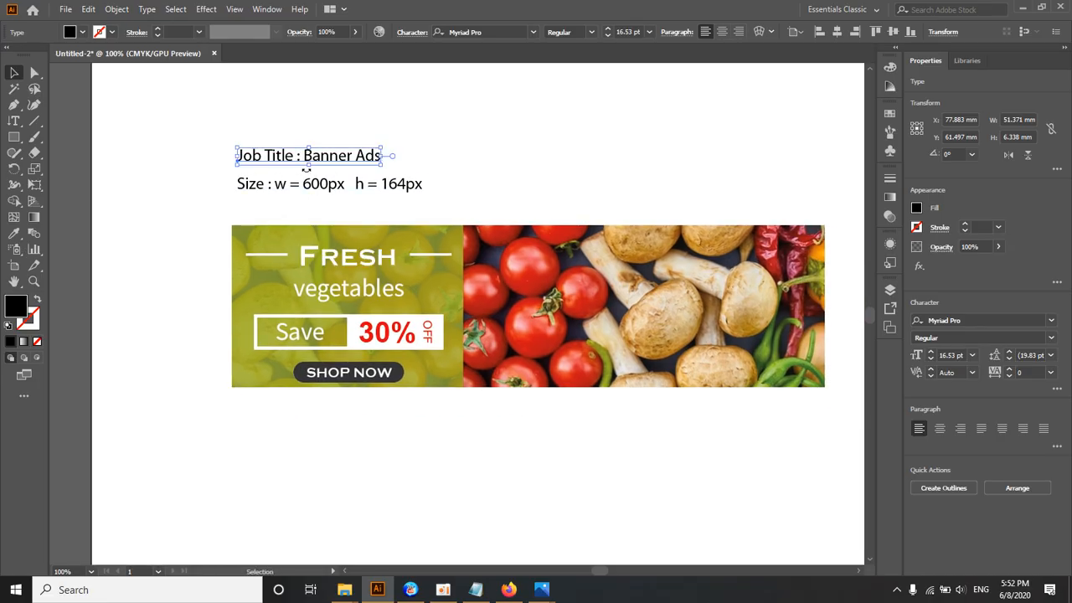
Step: Return to the Notepad note and add a "Creative Design" line below "Data"
click(473, 592)
key(Return)
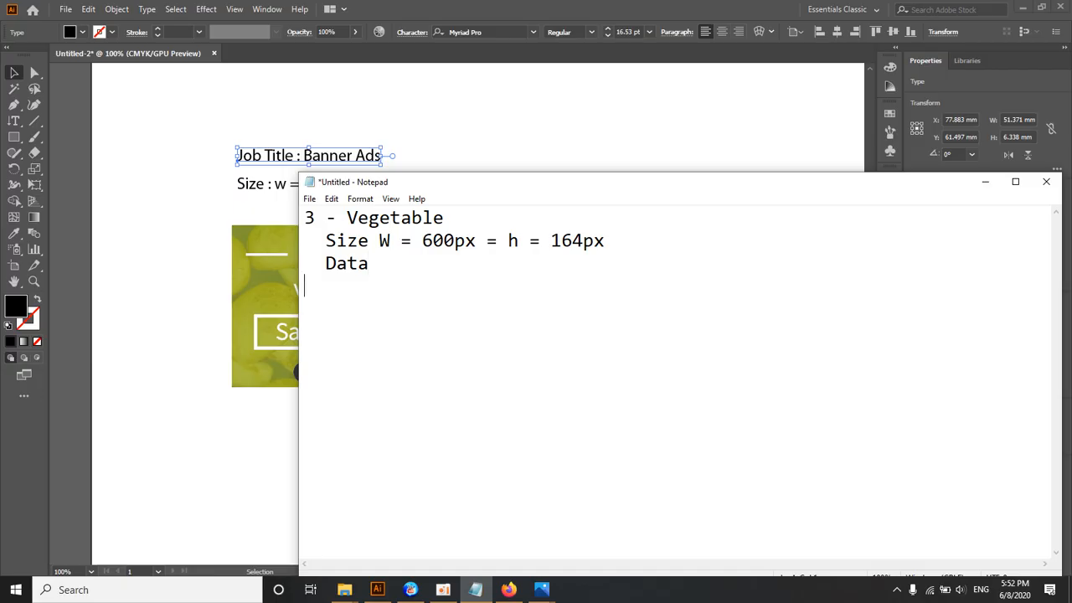
text(v)
key(BackSpace)
text(Creatiev)
key(BackSpace)
key(BackSpace)
key(BackSpace)
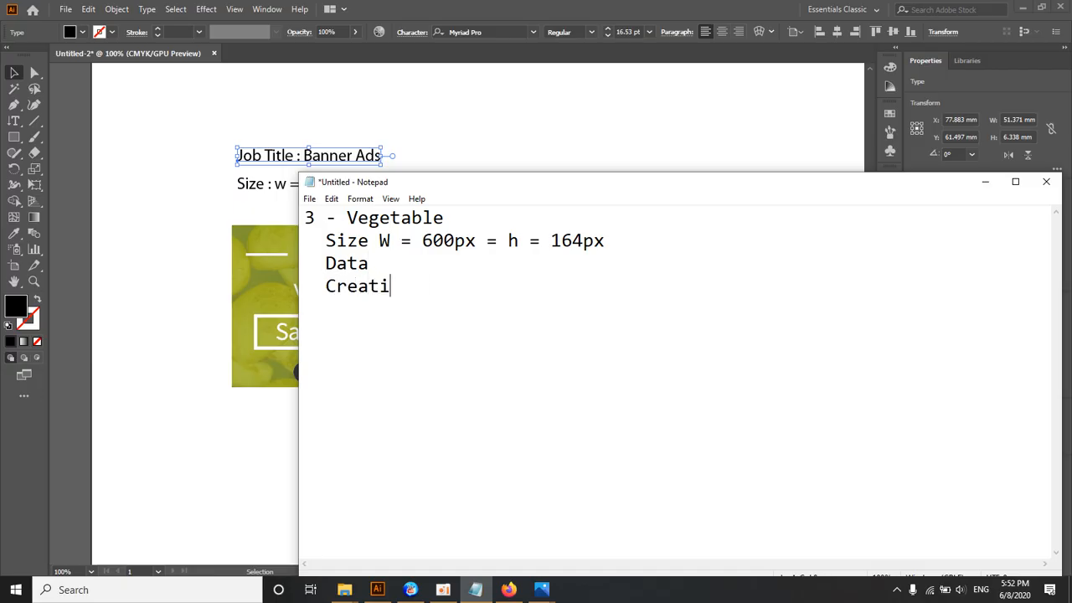
text(ve Deisg)
key(BackSpace)
key(BackSpace)
key(BackSpace)
text(sign)
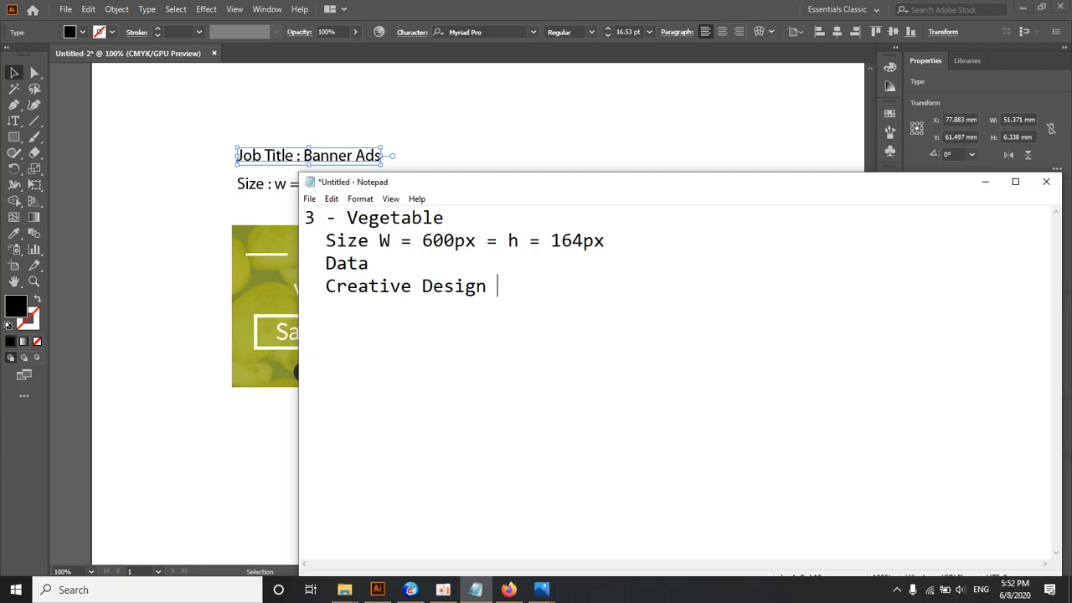
Step: Leave two blank lines below "Creative Design" and add the heading "Project_Name" to the note
key(Return)
key(Return)
key(Return)
text(Project_Name)
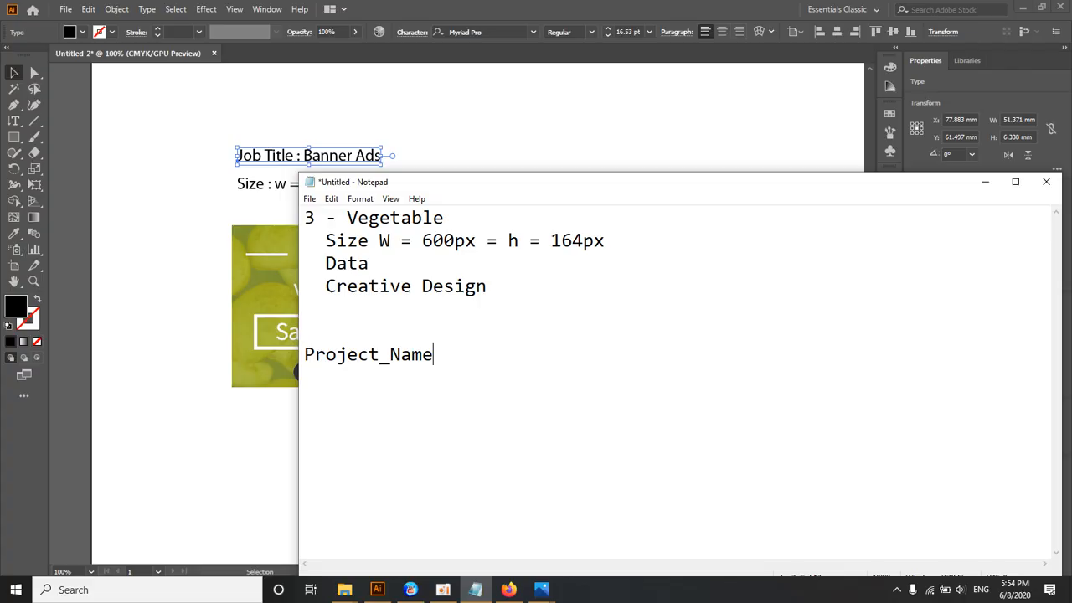
Step: Add an indented "Link" entry under the Project_Name heading and start a new line after it
key(Return)
text(Link)
key(Return)
drag(326, 376, 366, 378)
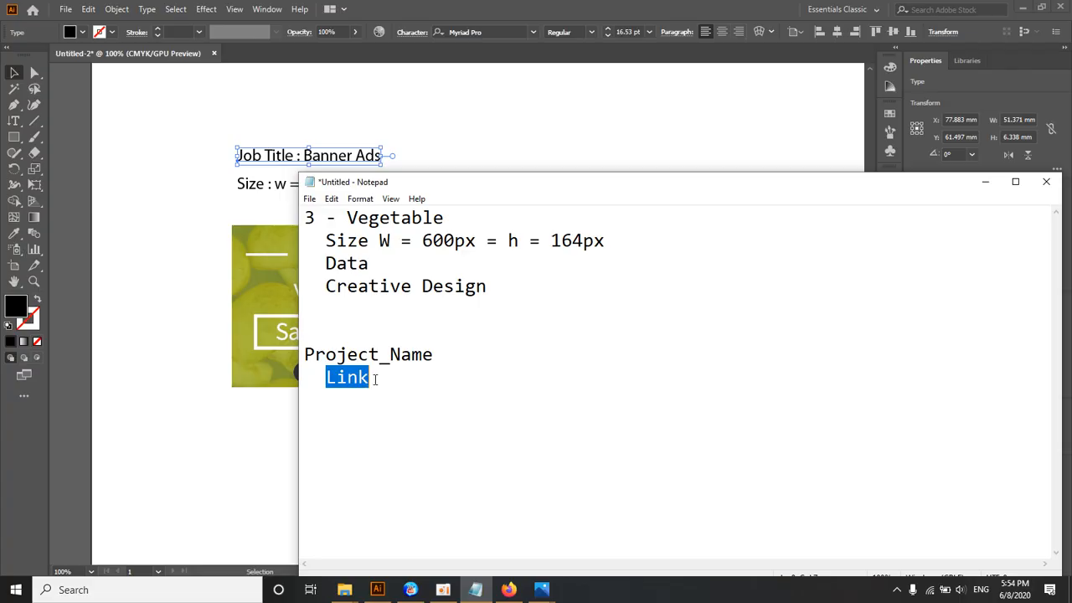
click(374, 378)
key(Return)
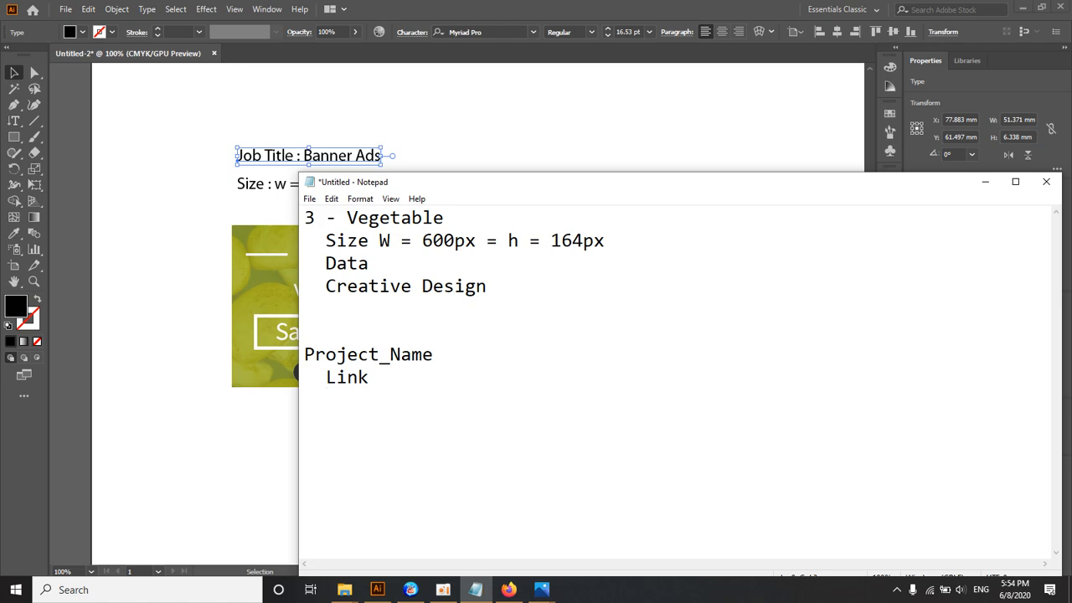
Step: Add indented "Source" and "Ex" entries below "Link" under the Project_Name heading
text(Source)
key(Return)
key(BackSpace)
text(Ex)
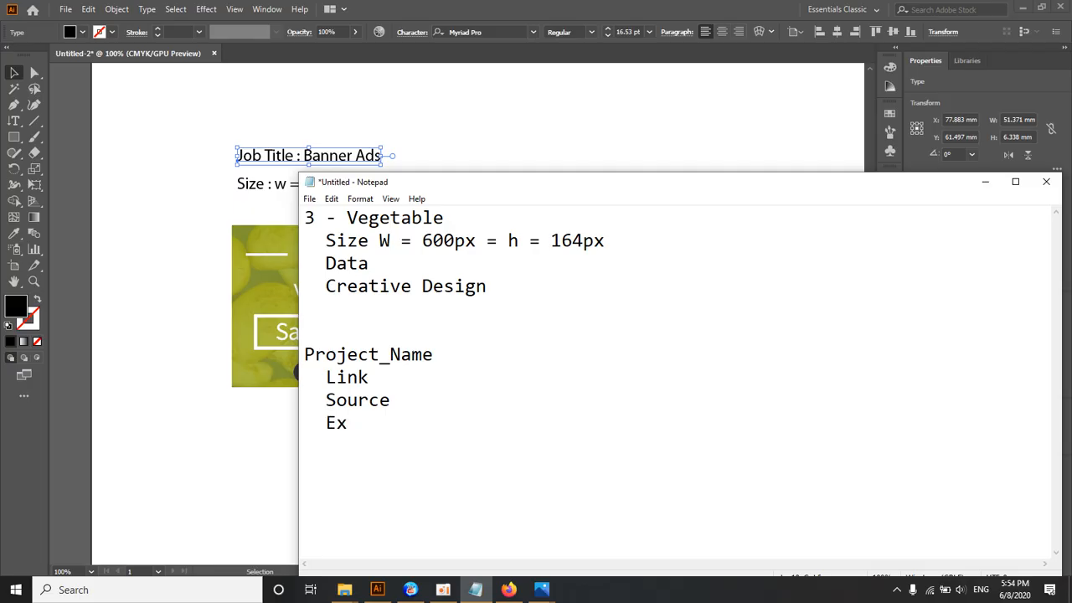
Step: Reposition the note window and highlight the Project_Name outline with its Link, Source and Ex entries
click(389, 355)
drag(414, 184, 366, 108)
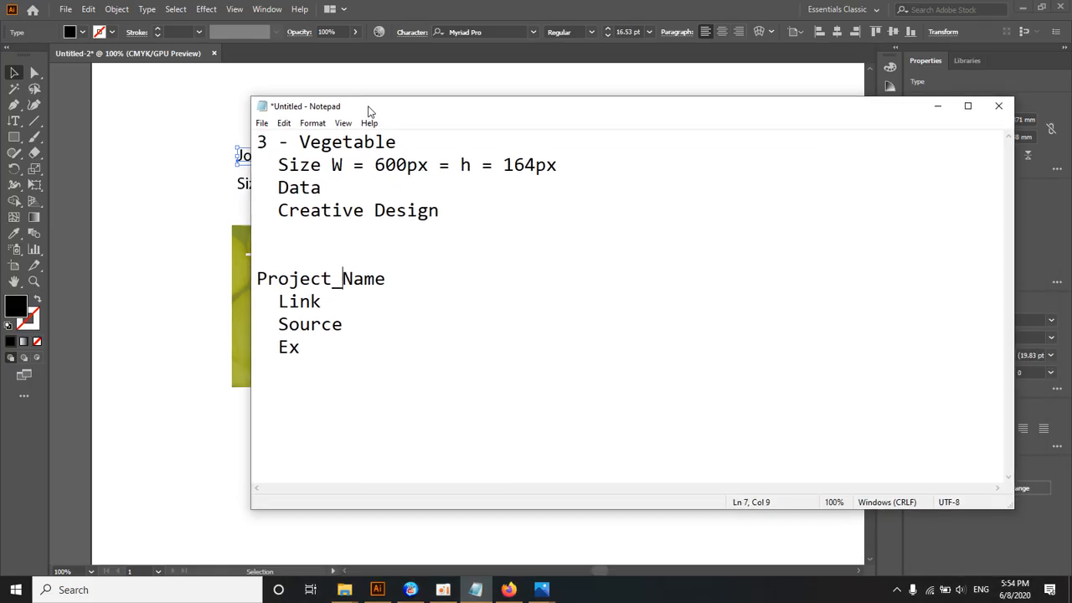
drag(298, 342, 255, 311)
shift+click(255, 274)
click(255, 273)
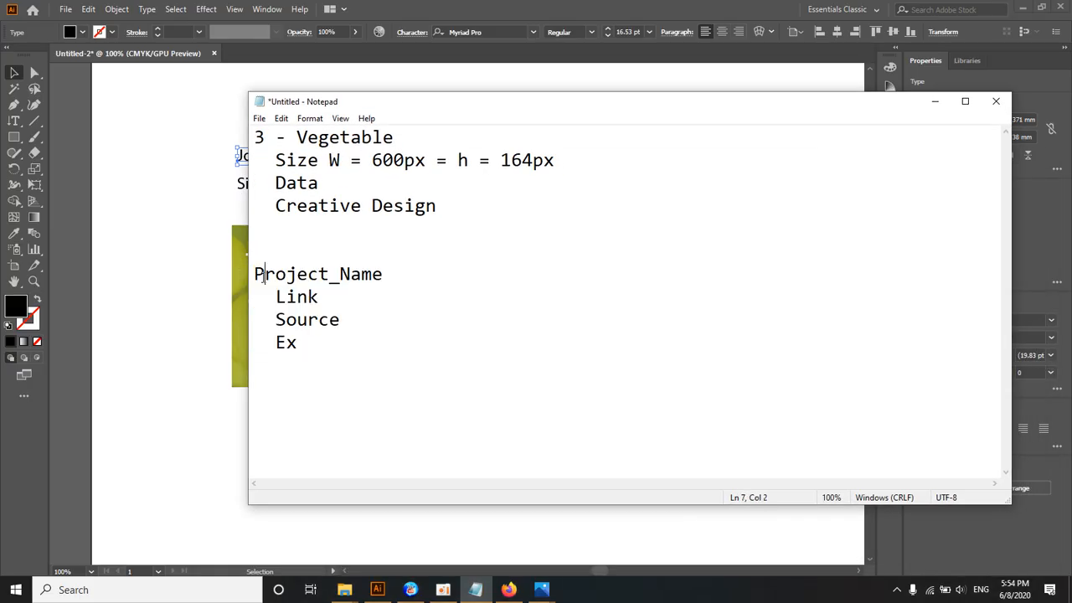
drag(256, 274, 335, 360)
drag(309, 95, 448, 96)
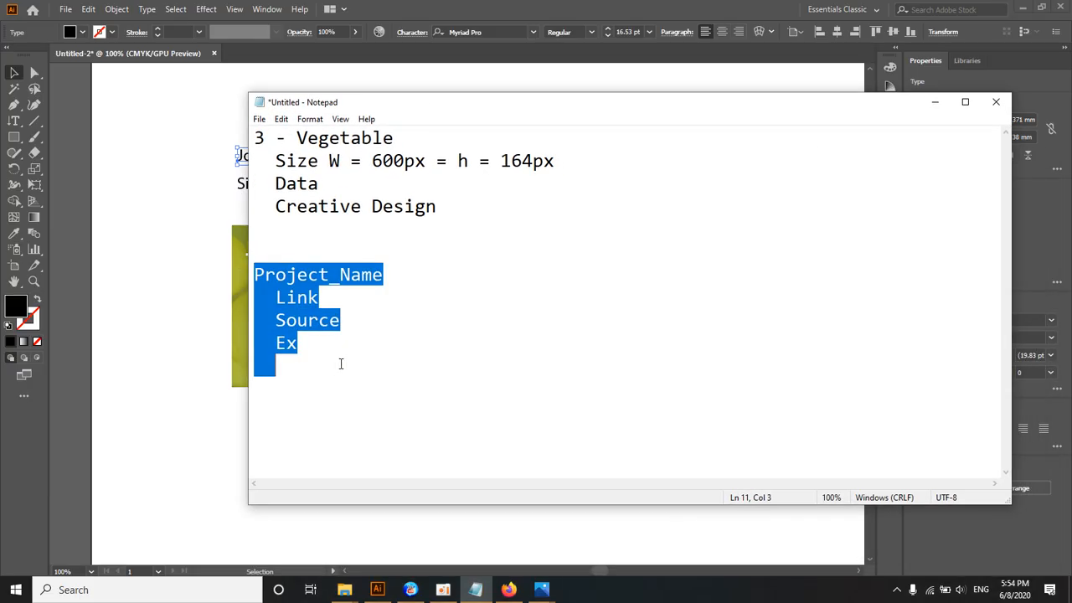
Step: Switch to File Explorer, go up to the Ai folder and show its contents as extra large icons
click(344, 589)
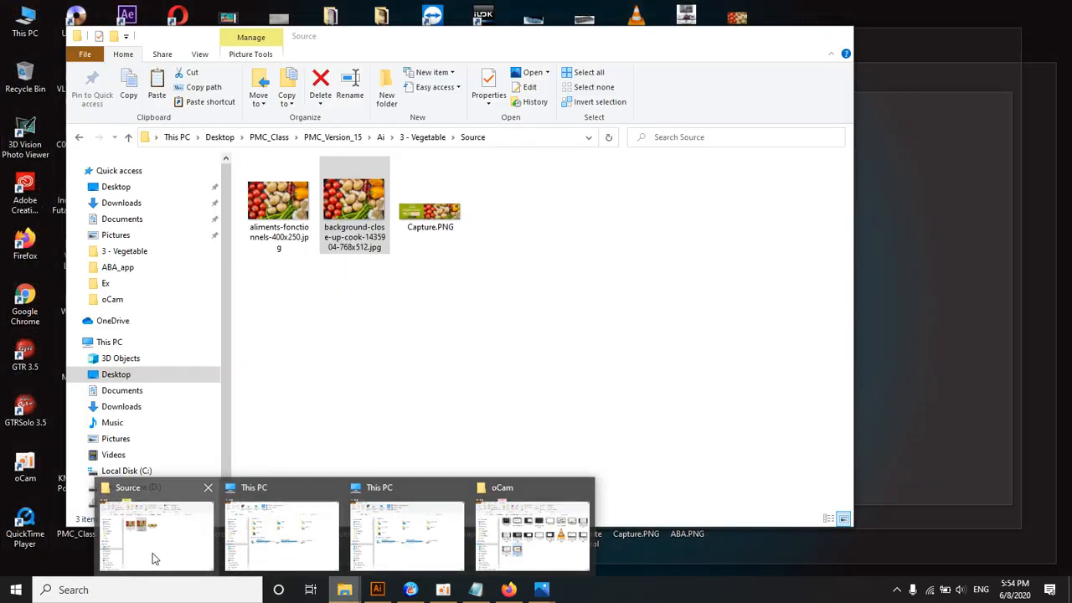
click(152, 554)
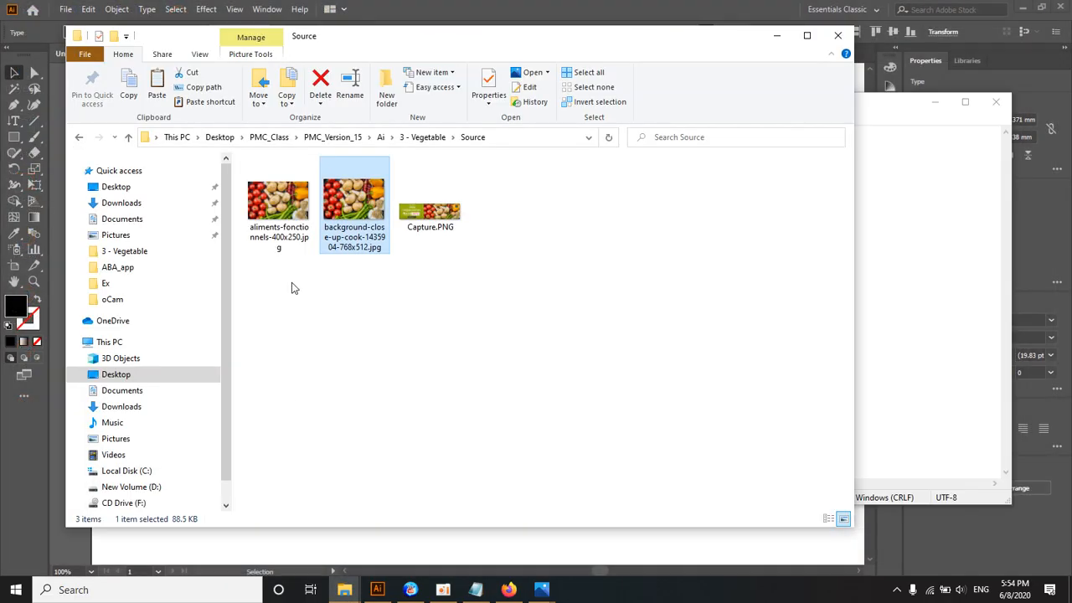
drag(352, 45, 399, 47)
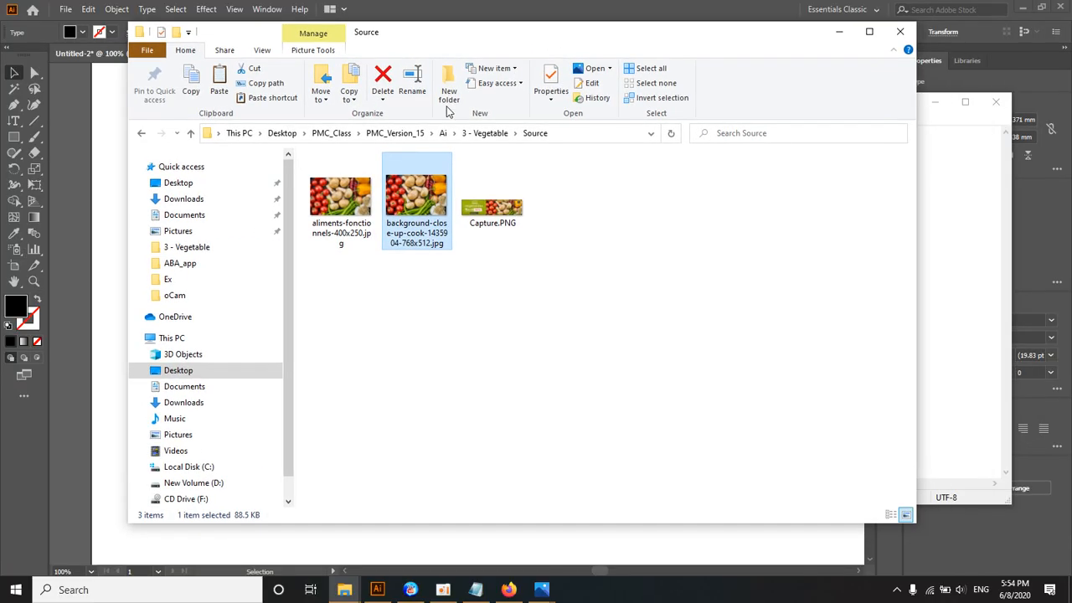
click(443, 132)
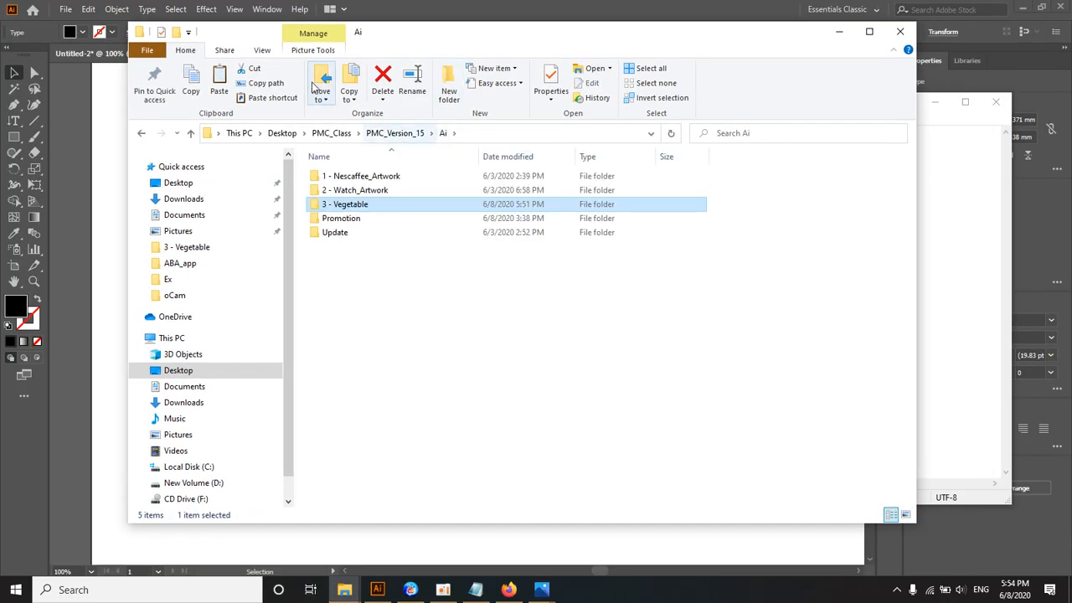
click(262, 50)
click(283, 71)
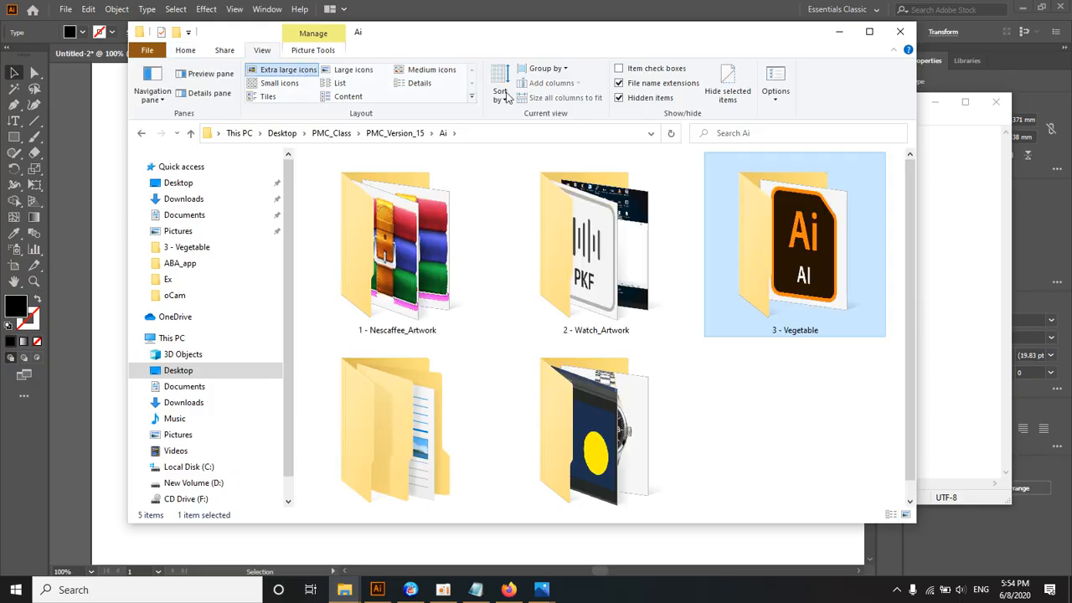
drag(503, 38, 465, 17)
Step: Open the Source folder inside 3 - Vegetable and preview the background-close-up-cook image
click(754, 248)
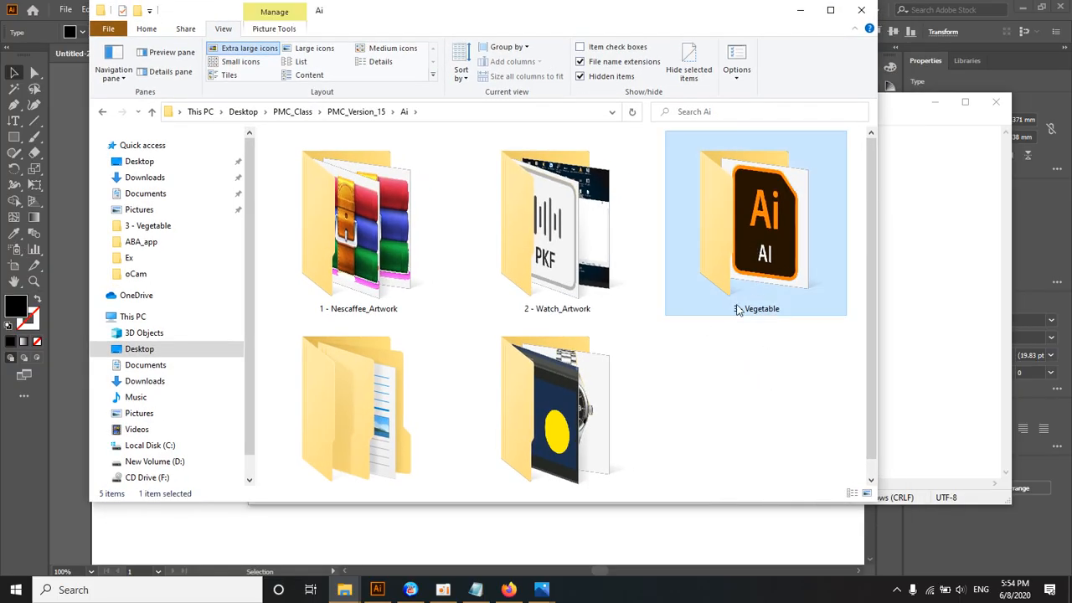
double_click(754, 266)
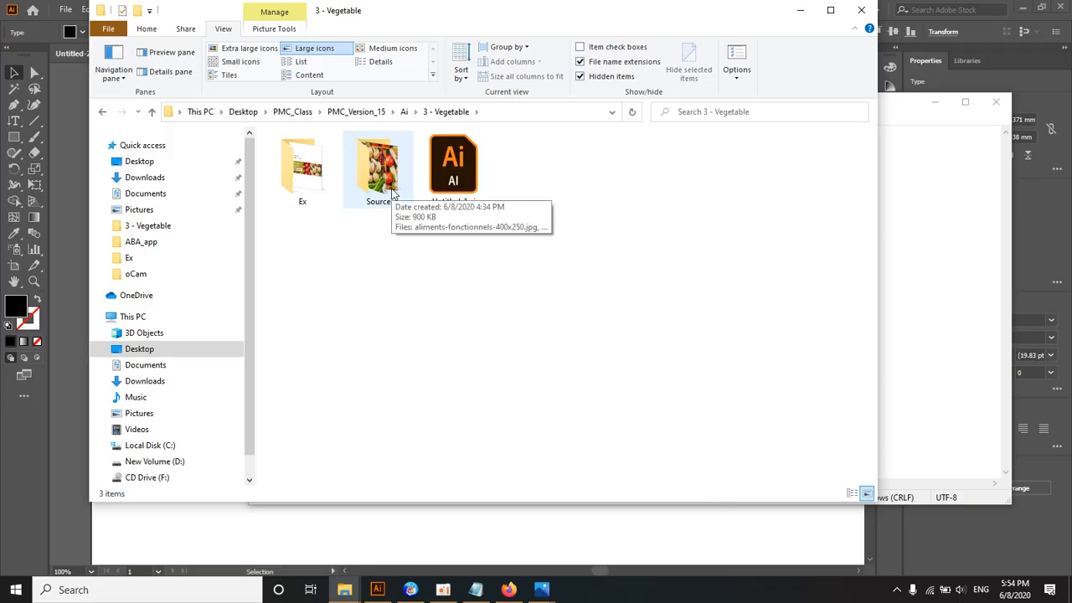
double_click(392, 190)
click(382, 192)
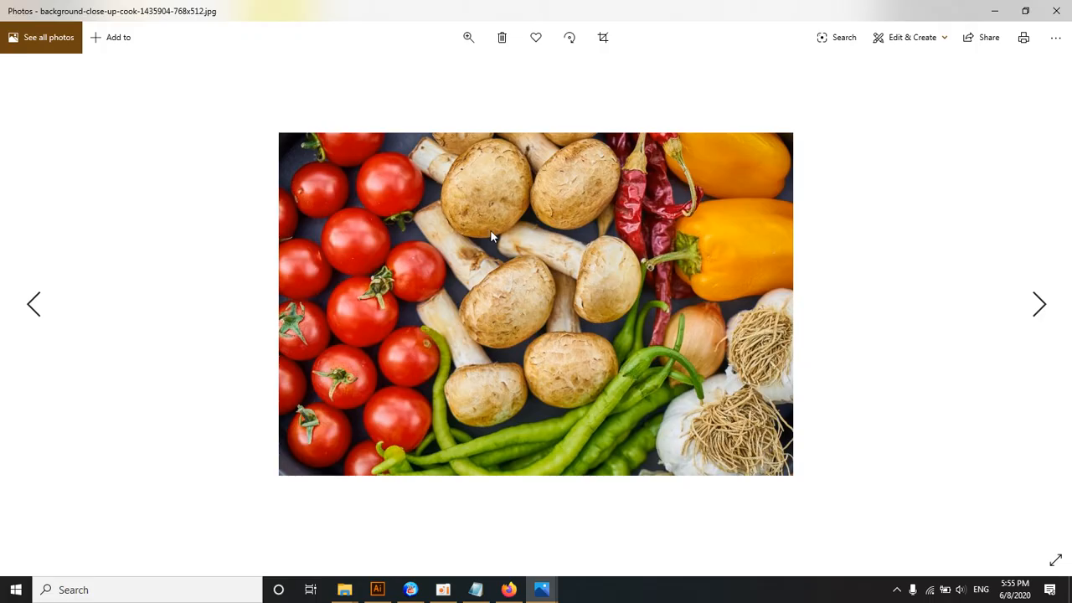
click(1056, 11)
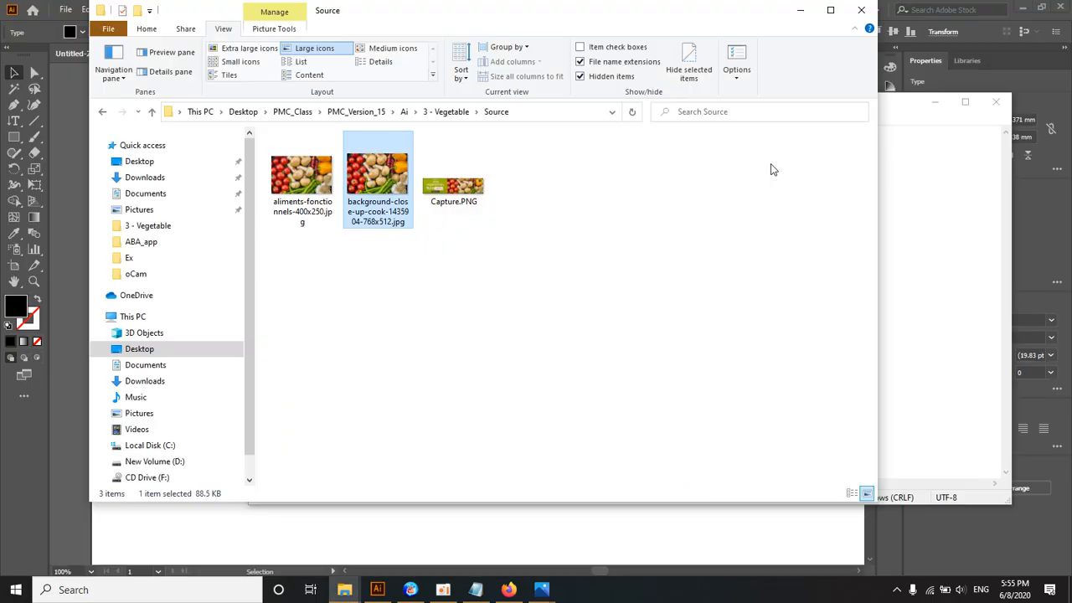
Step: Go back to 3 - Vegetable, open its Ex folder and preview the reference image Untitled-2-01.jpg
click(444, 112)
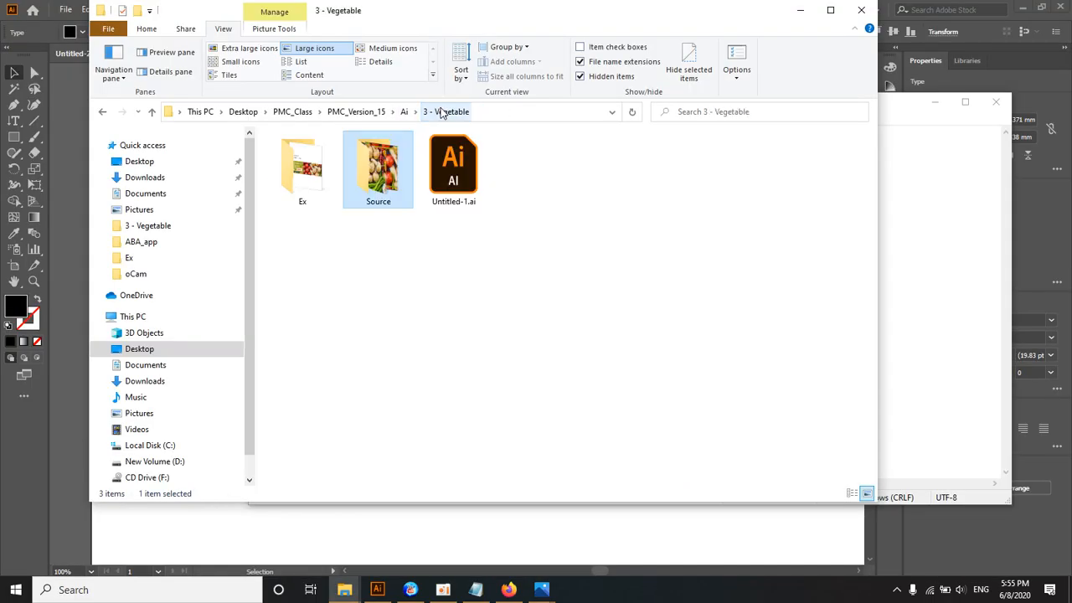
double_click(302, 172)
double_click(300, 178)
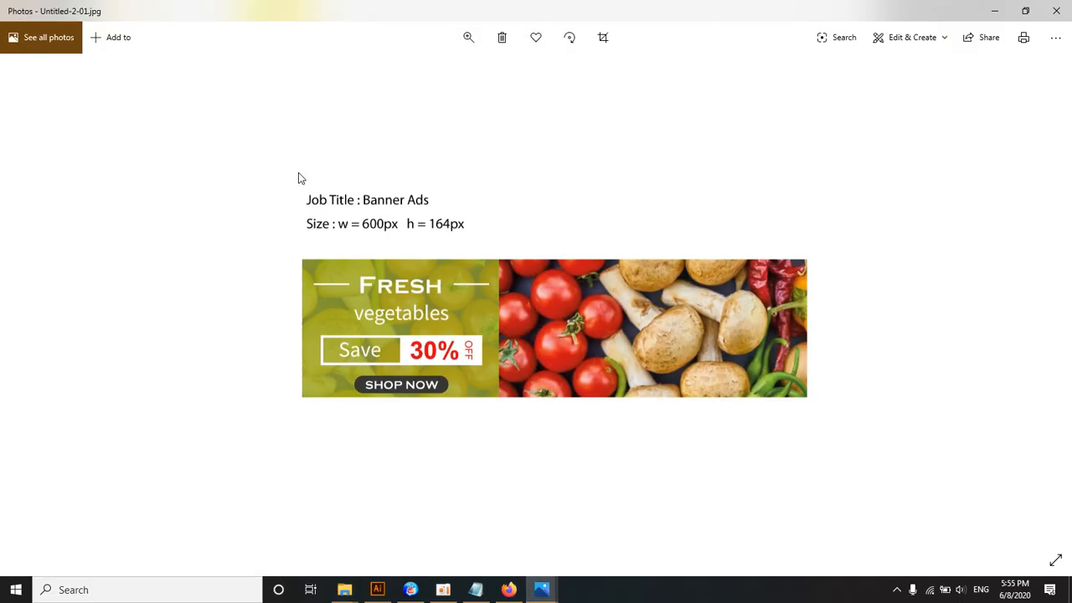
click(1056, 11)
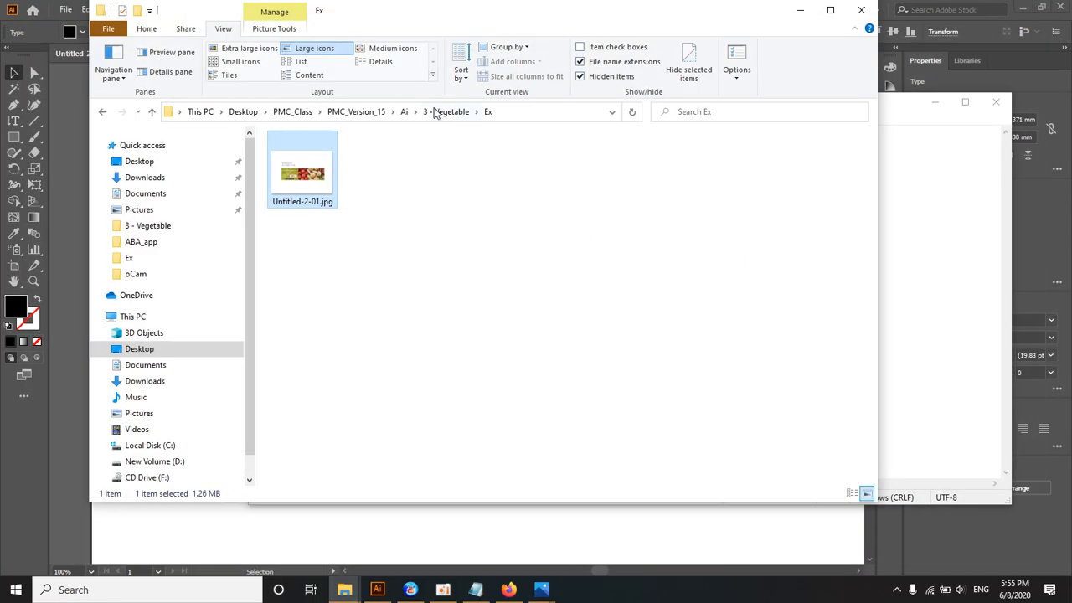
Step: Return to Illustrator, close the Untitled-2 document without saving and begin setting up a new document
drag(363, 9, 537, 17)
click(216, 96)
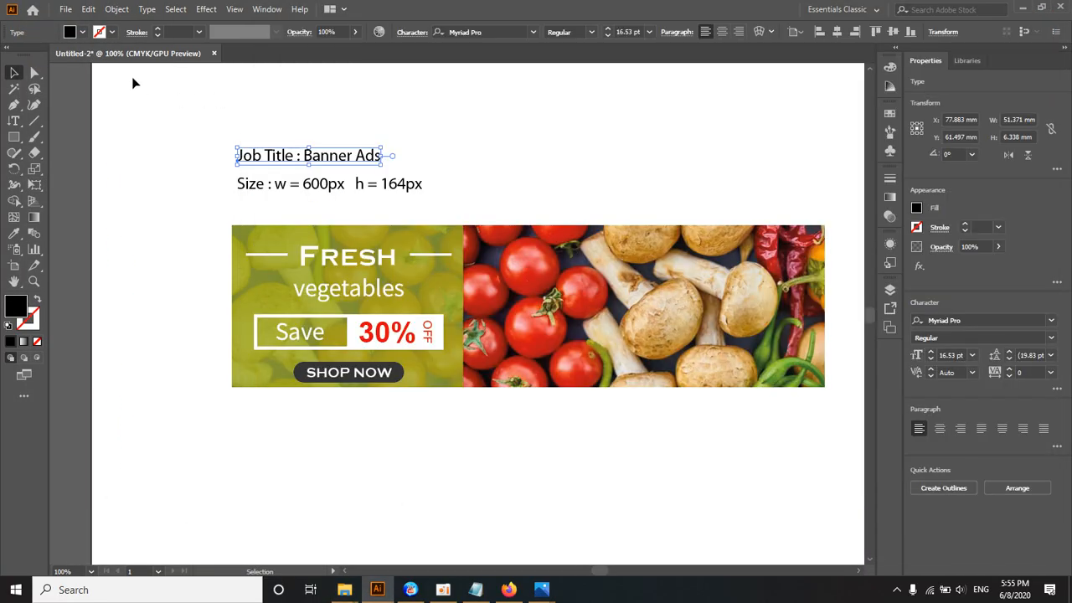
click(213, 52)
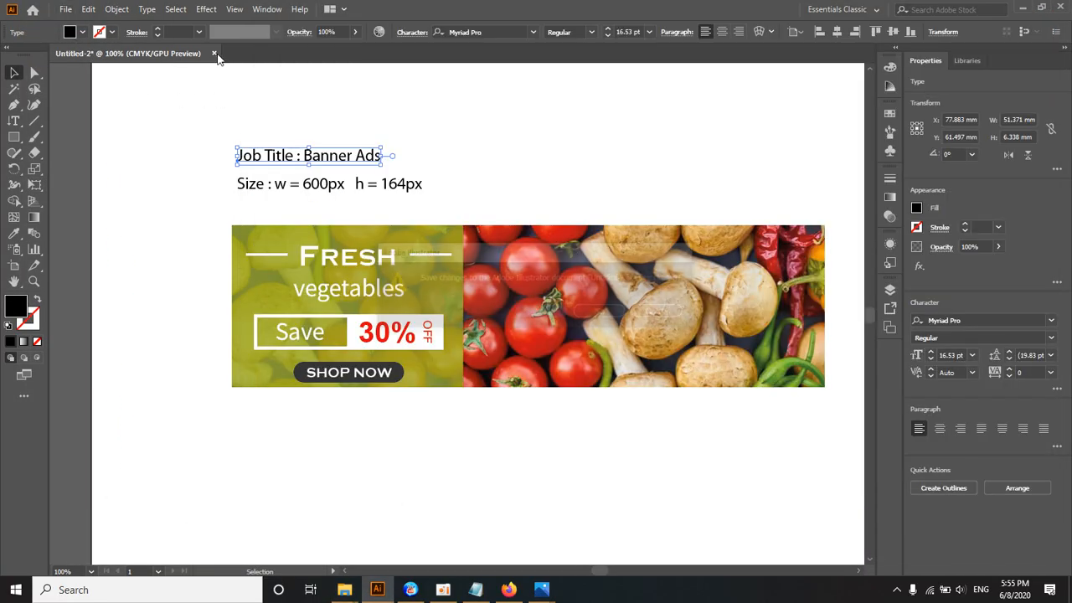
click(599, 312)
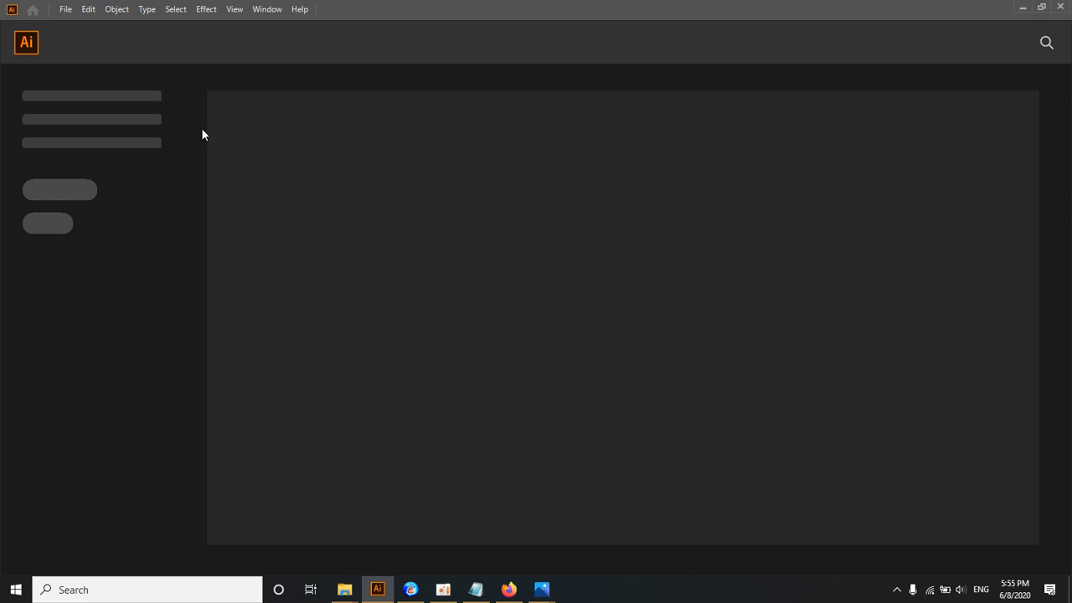
click(65, 9)
click(69, 23)
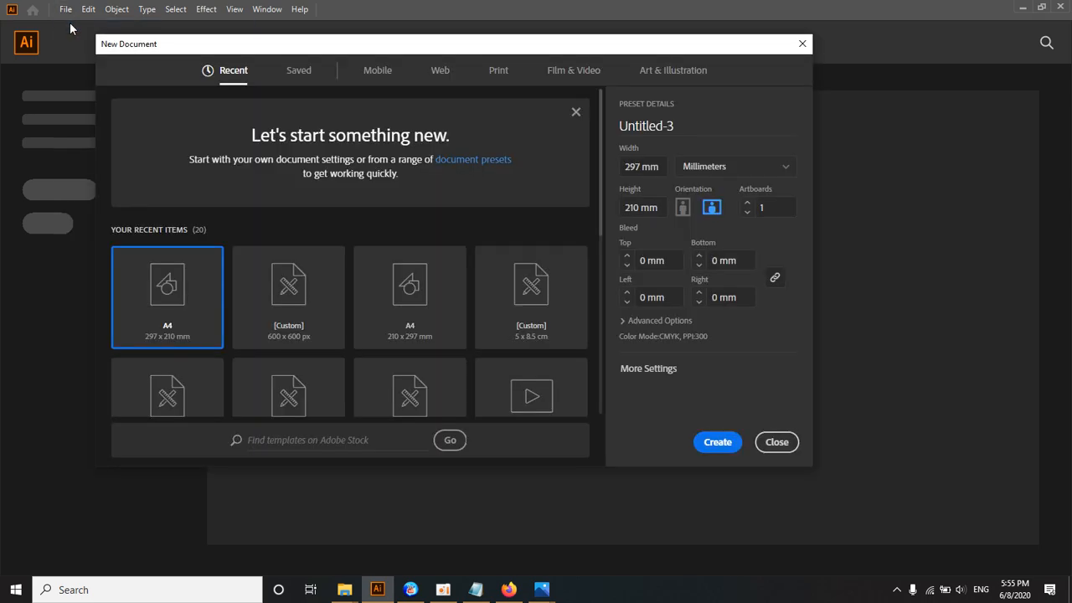
Step: Set the units of the recent A4 preset to pixels for the new document
click(703, 167)
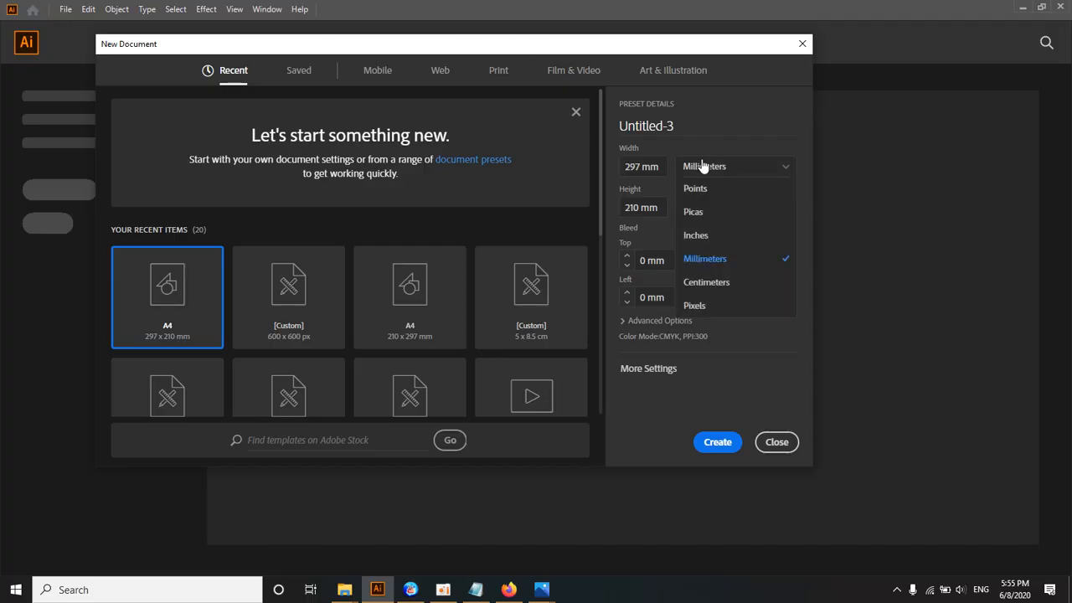
click(693, 307)
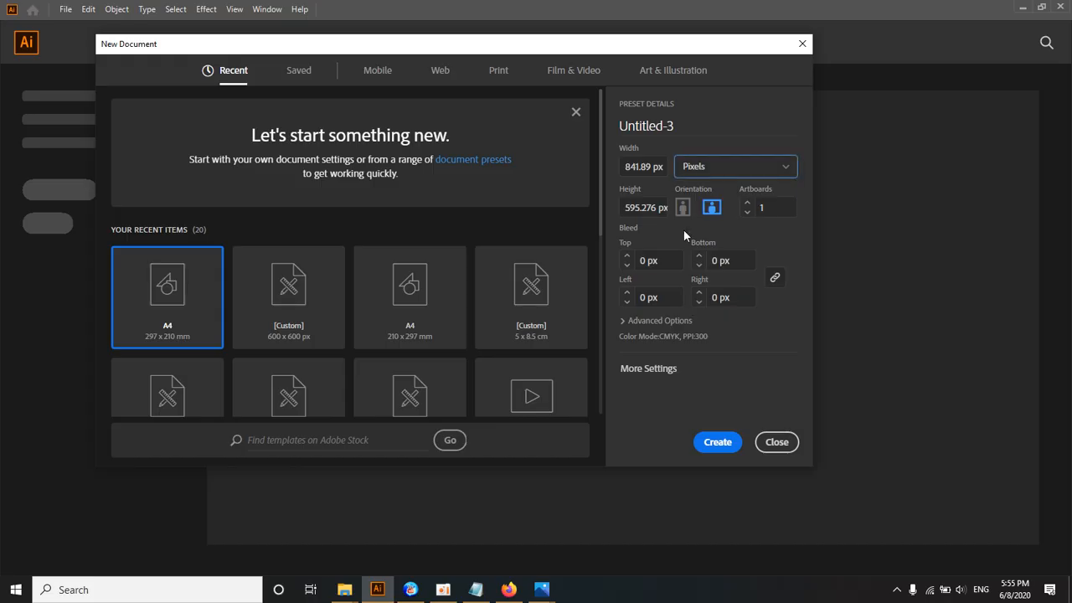
click(705, 170)
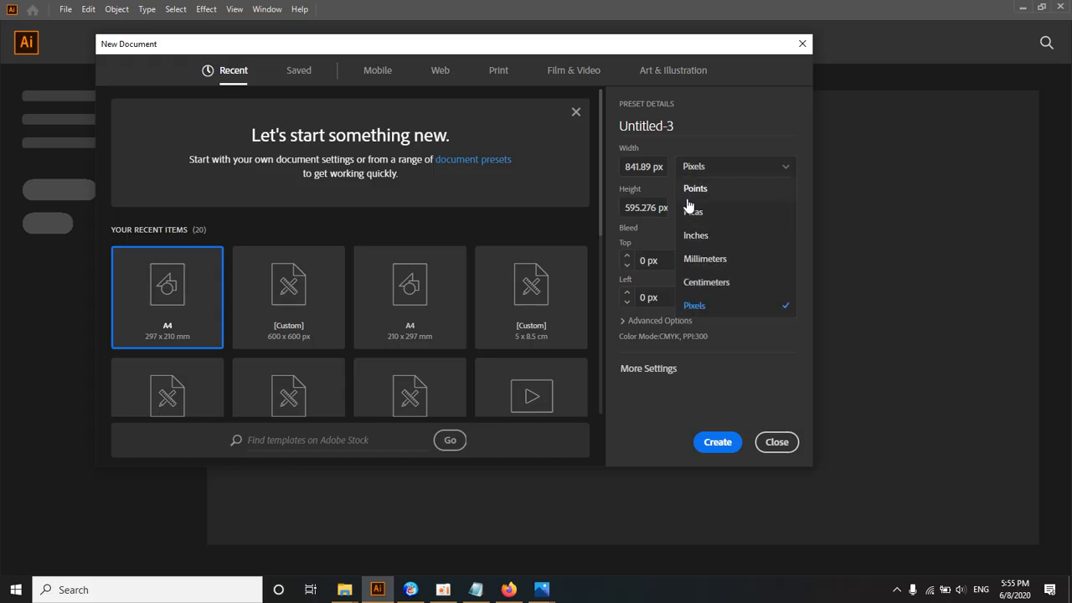
click(693, 307)
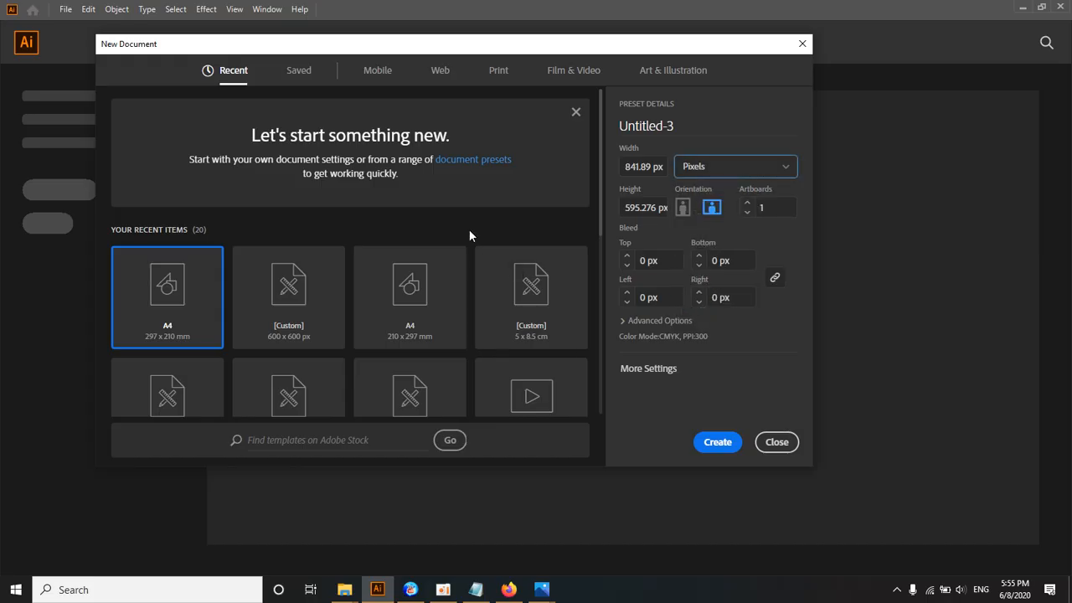
Step: Switch to the Print presets with pixel units and check the required banner size in the Untitled-2-01.jpg reference
click(498, 70)
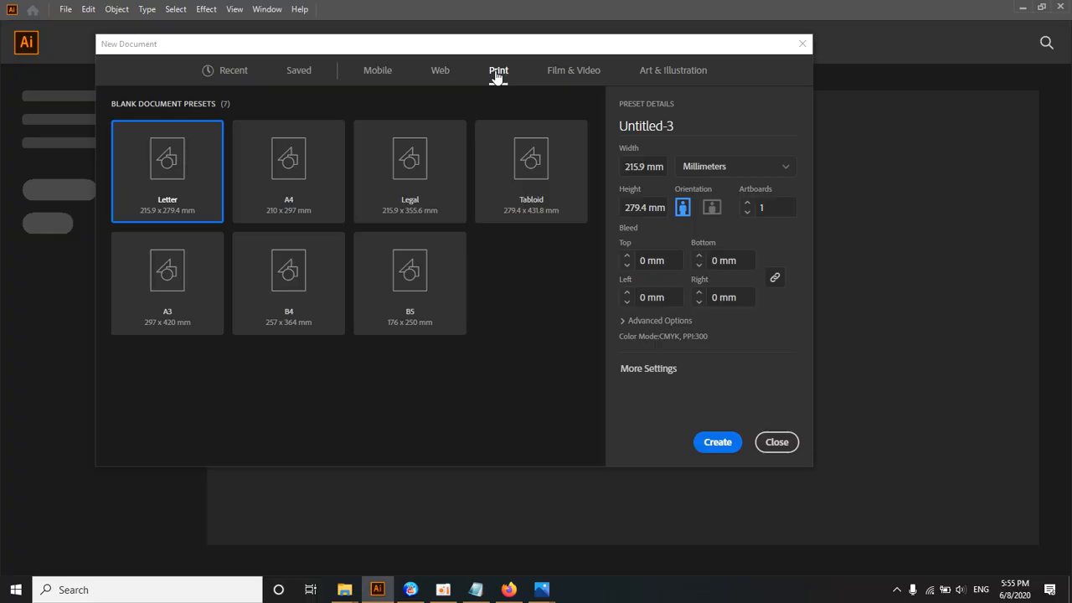
click(701, 167)
click(695, 307)
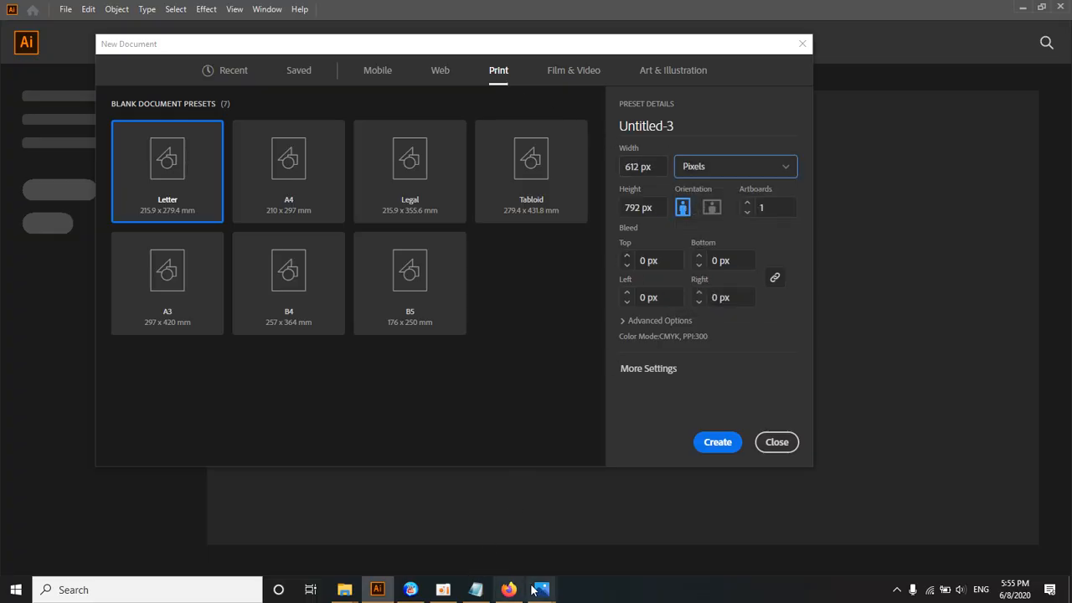
mouse_move(542, 588)
click(494, 533)
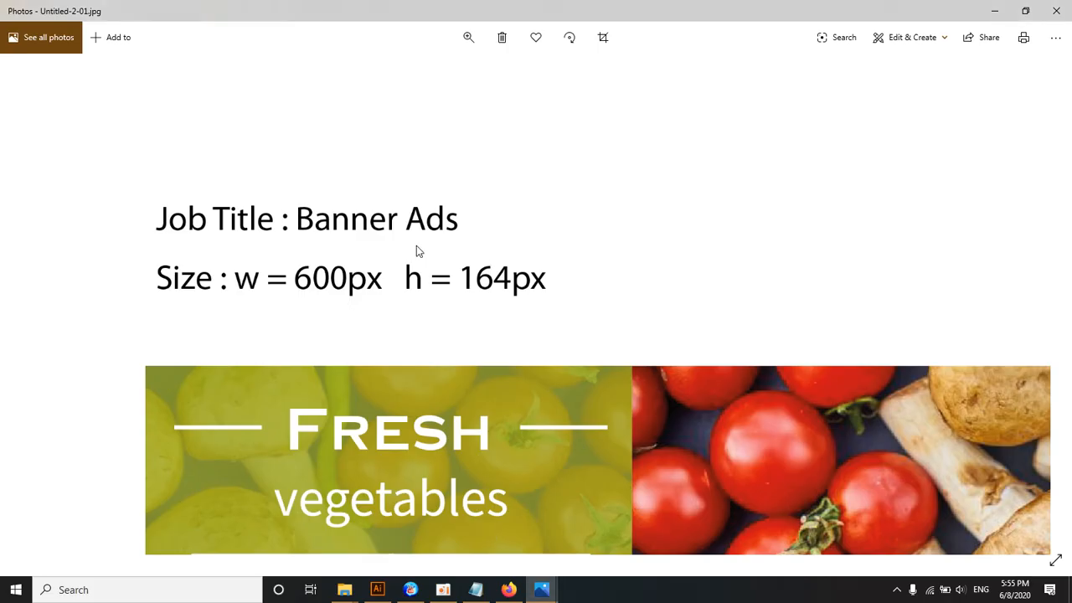
click(995, 11)
Step: Set the document width to 600 px and height to 164 px, and create it
double_click(641, 167)
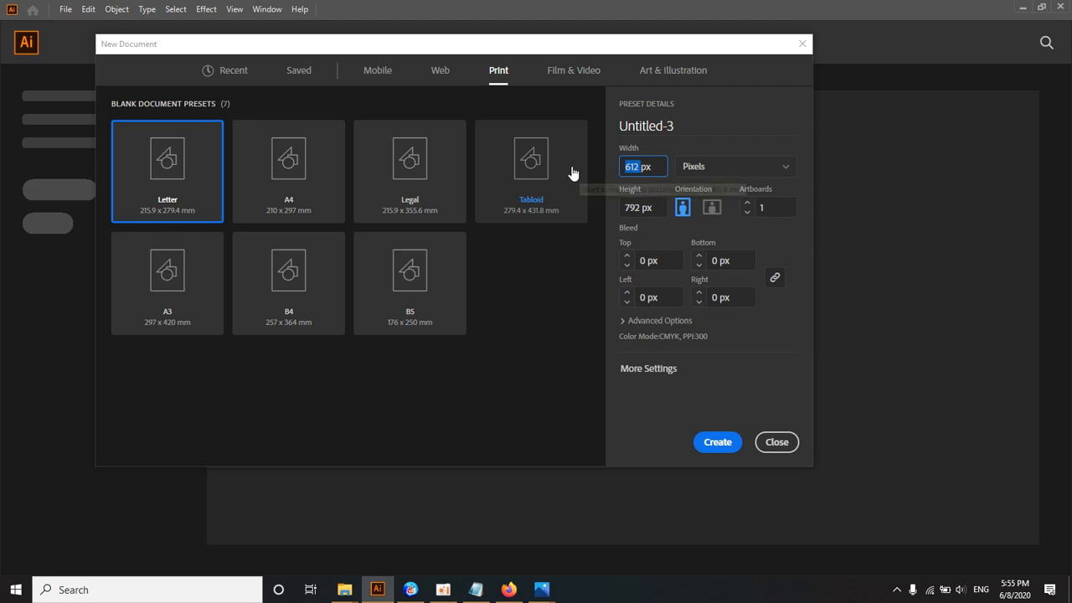
text(600)
double_click(633, 206)
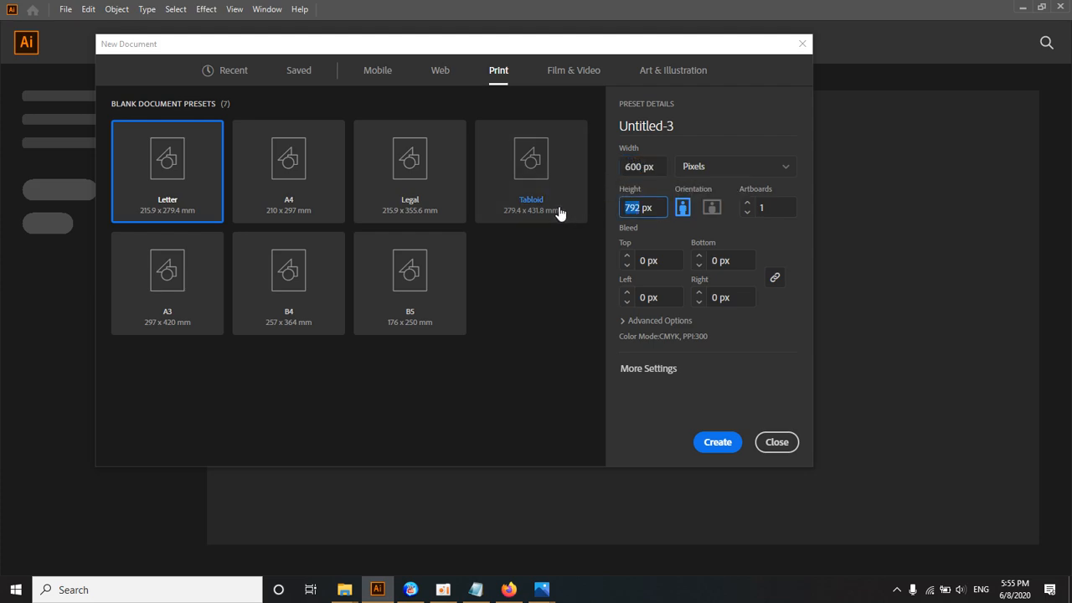
text(16)
text(0)
click(713, 438)
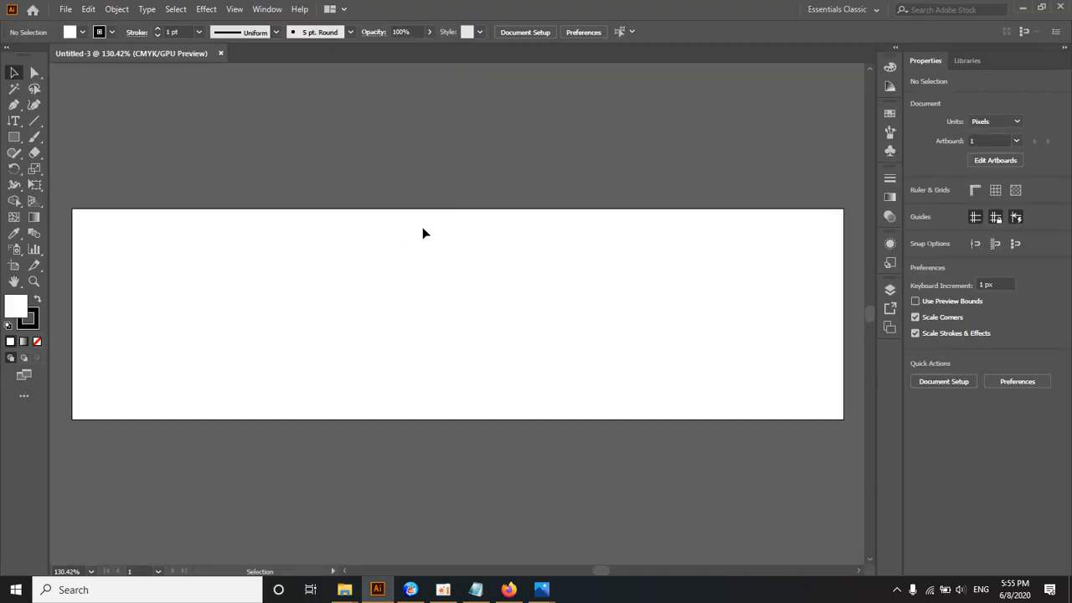
ctrl+alt+click(493, 296)
drag(501, 299, 492, 239)
ctrl+click(454, 251)
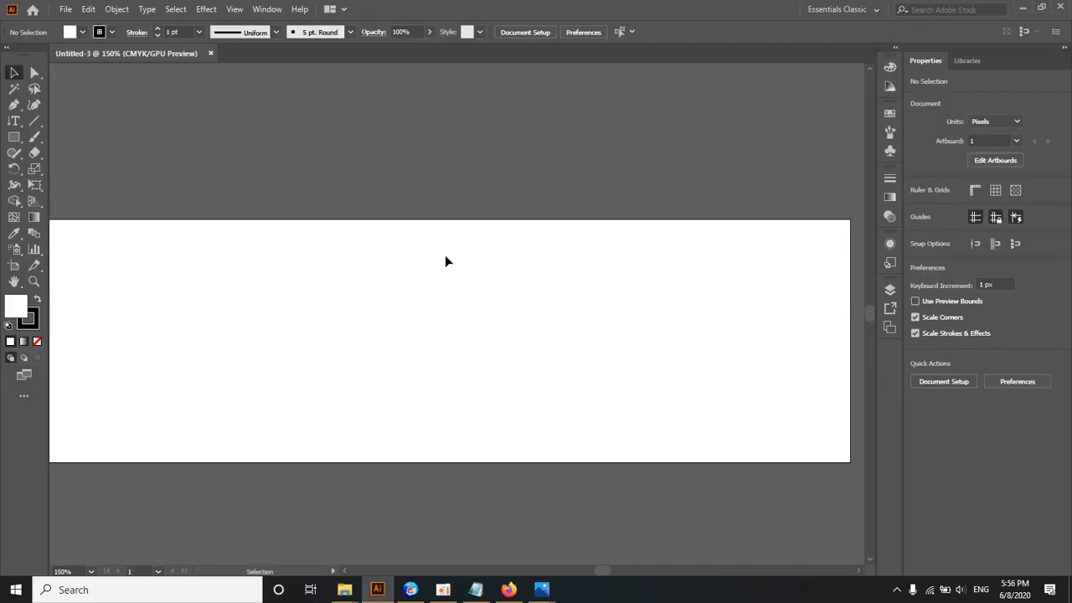
drag(437, 289, 453, 269)
ctrl+alt+click(452, 269)
ctrl+click(467, 249)
drag(457, 372, 519, 222)
ctrl+alt+click(452, 226)
Step: Save the document as Vegetable_Ads in Adobe Illustrator format in the 3 - Vegetable folder, accepting the default Illustrator 2020 options
click(66, 8)
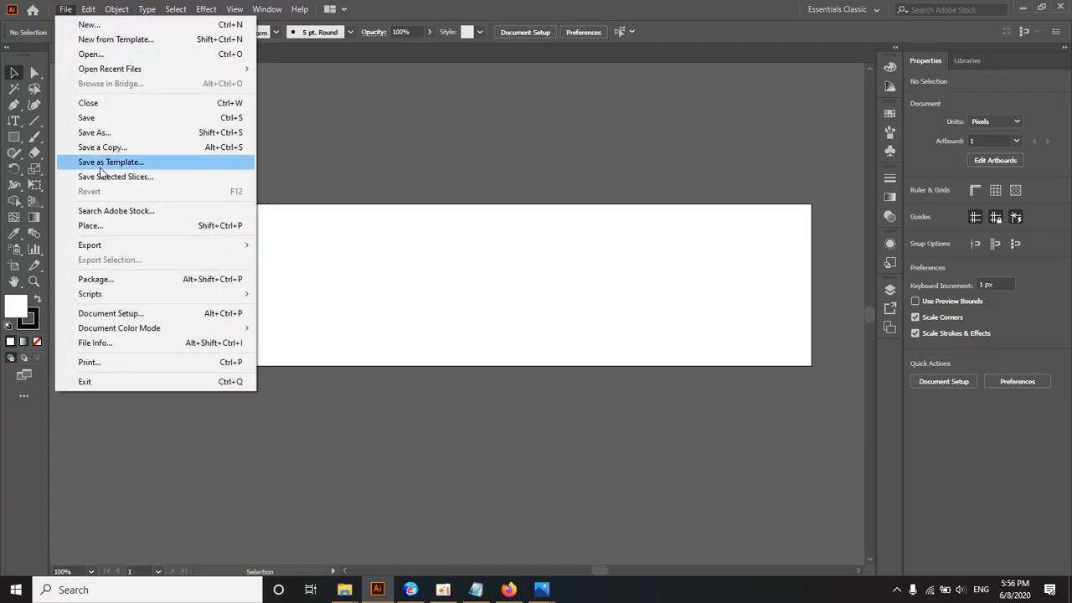
click(105, 133)
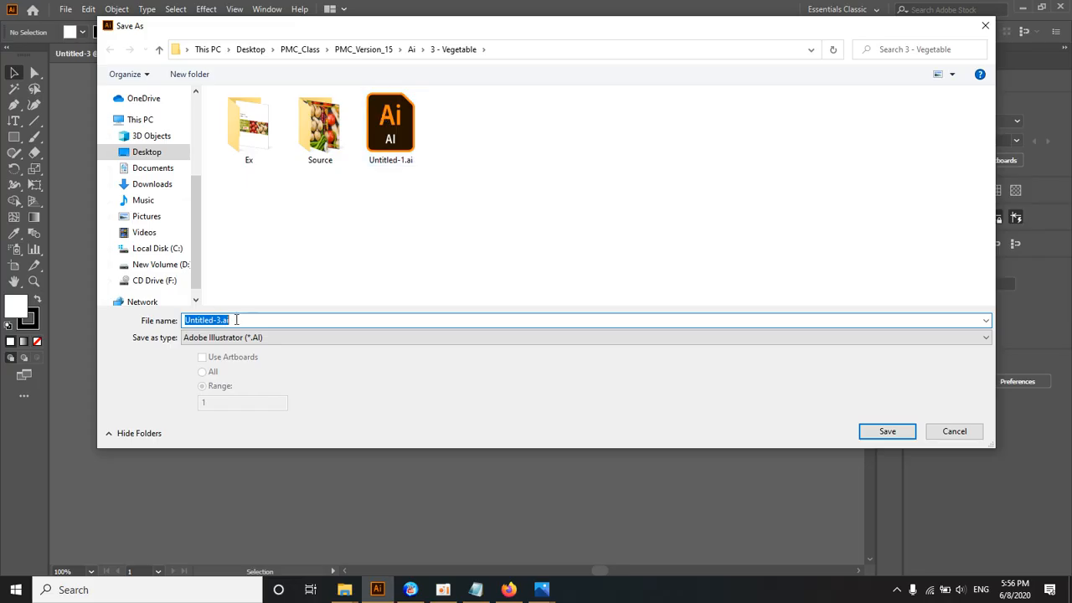
text(Vegetable_Ads)
key(Return)
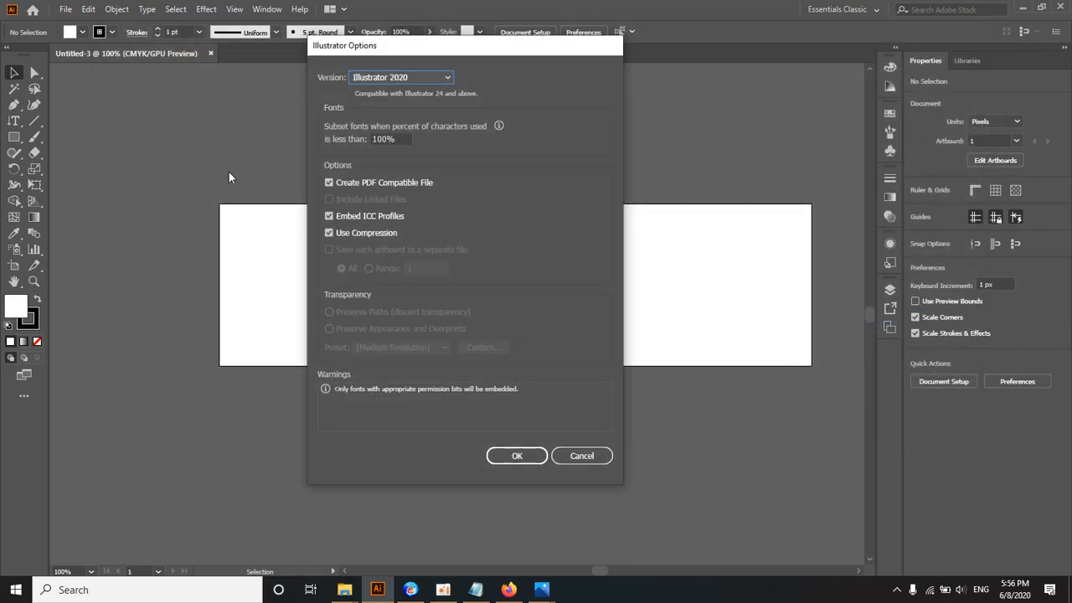
click(500, 459)
Step: Check the saved Vegetable_Ads.ai file and the job folders inside the 3 - Vegetable folder in File Explorer
mouse_move(344, 589)
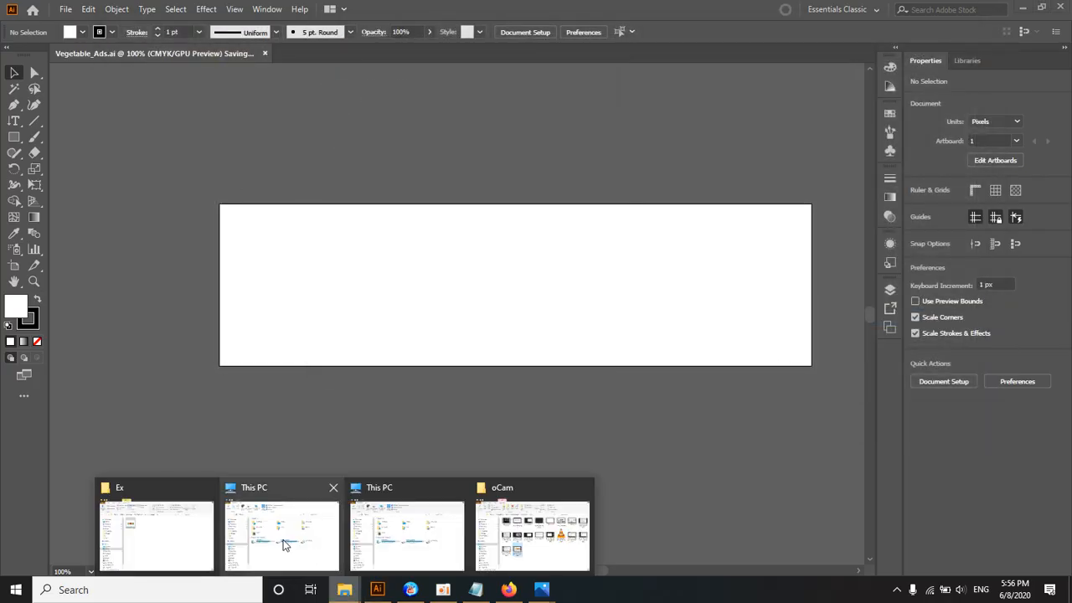
click(168, 526)
click(578, 120)
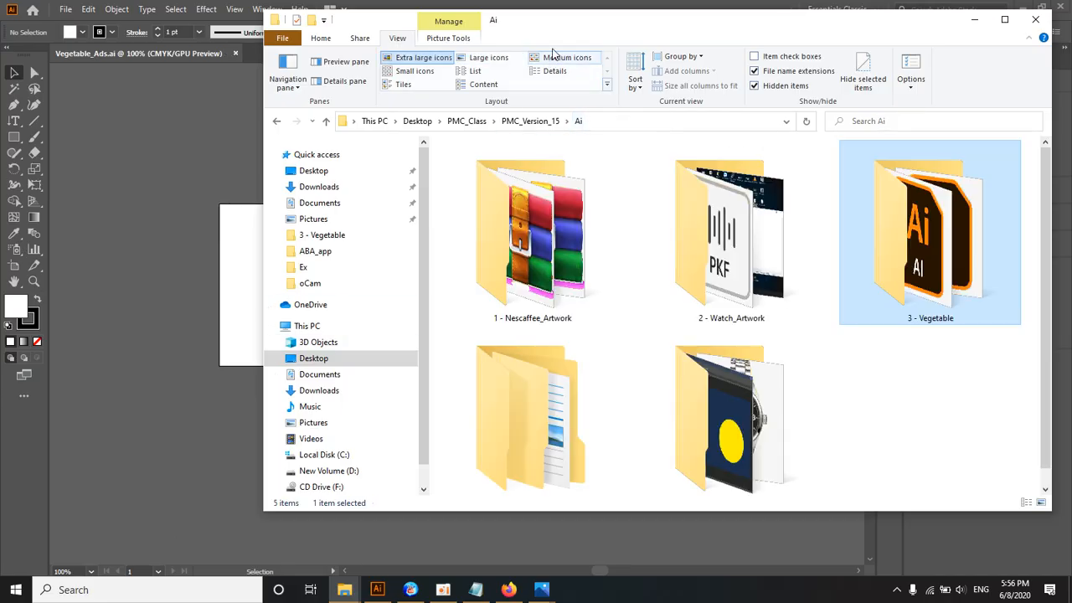
drag(556, 34, 428, 33)
double_click(778, 290)
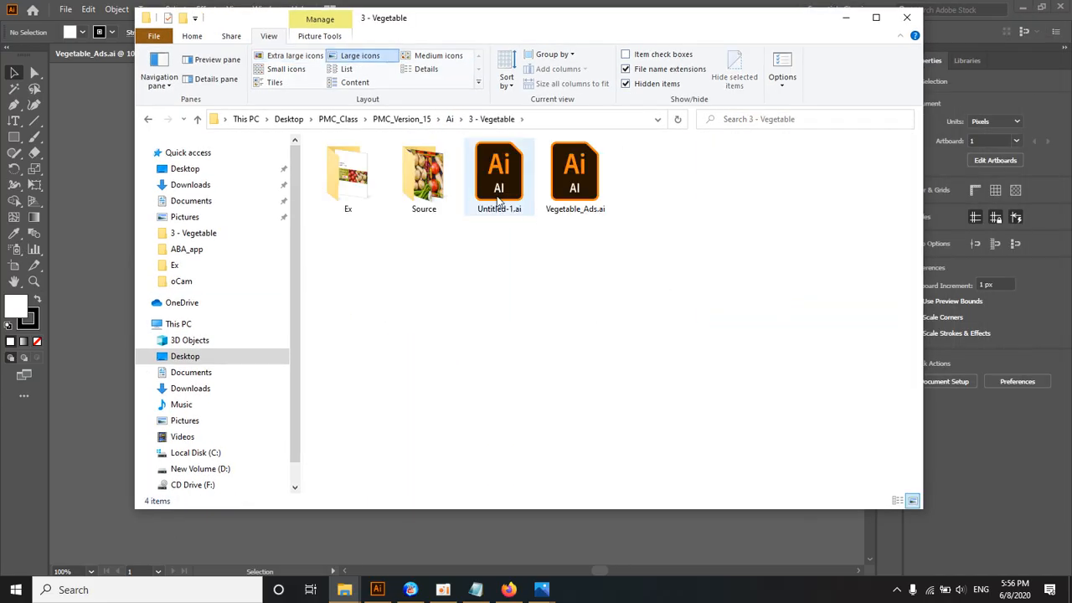
drag(584, 327, 601, 169)
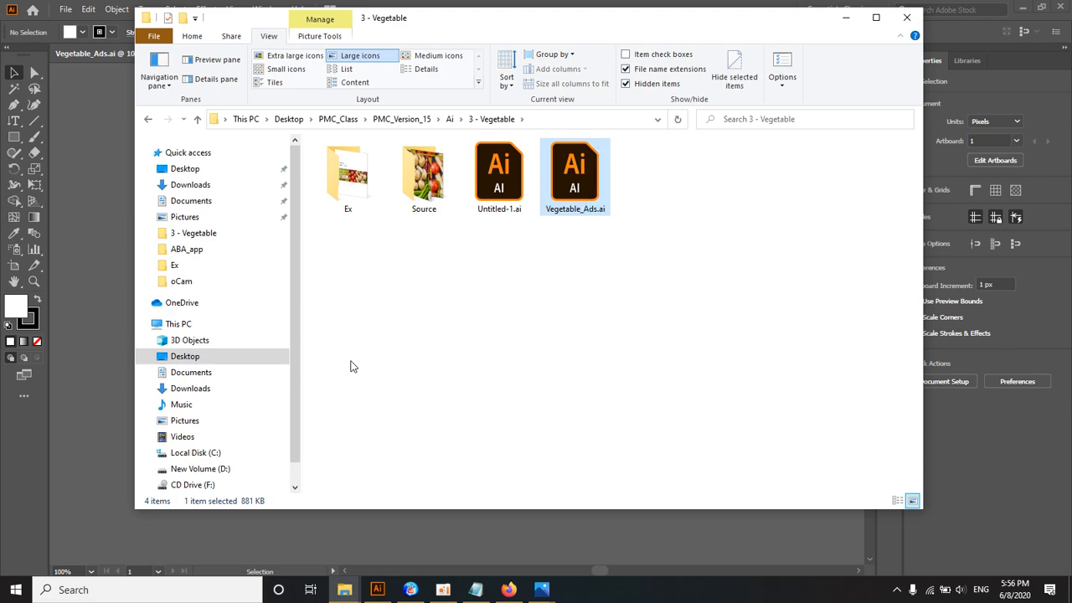
drag(360, 355, 428, 208)
click(395, 263)
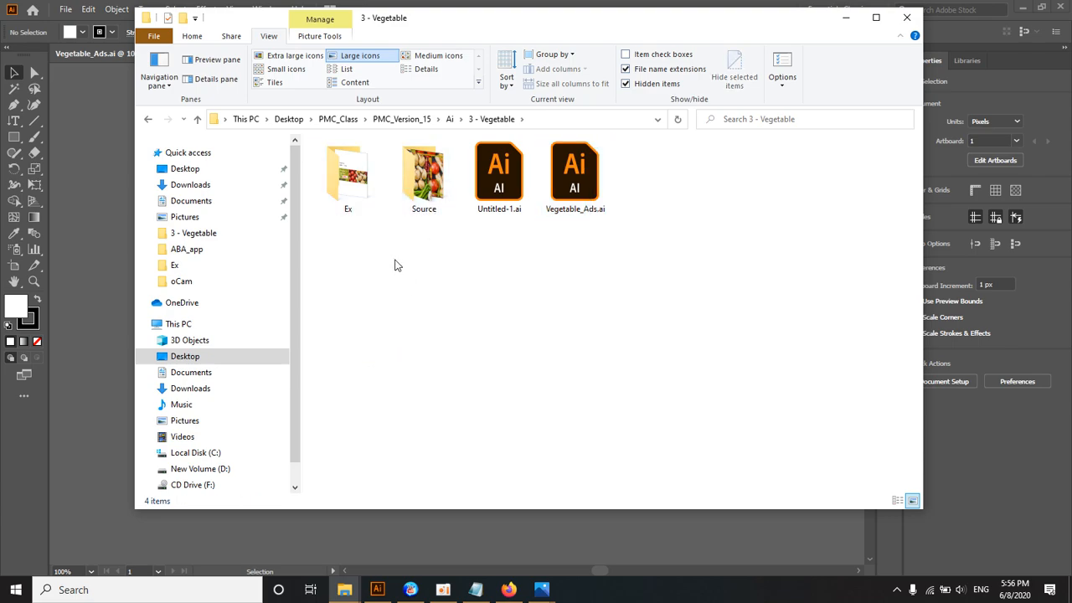
Step: Check the banner job notes in Notepad, and minimise the oCam and Notepad windows
click(476, 590)
click(443, 590)
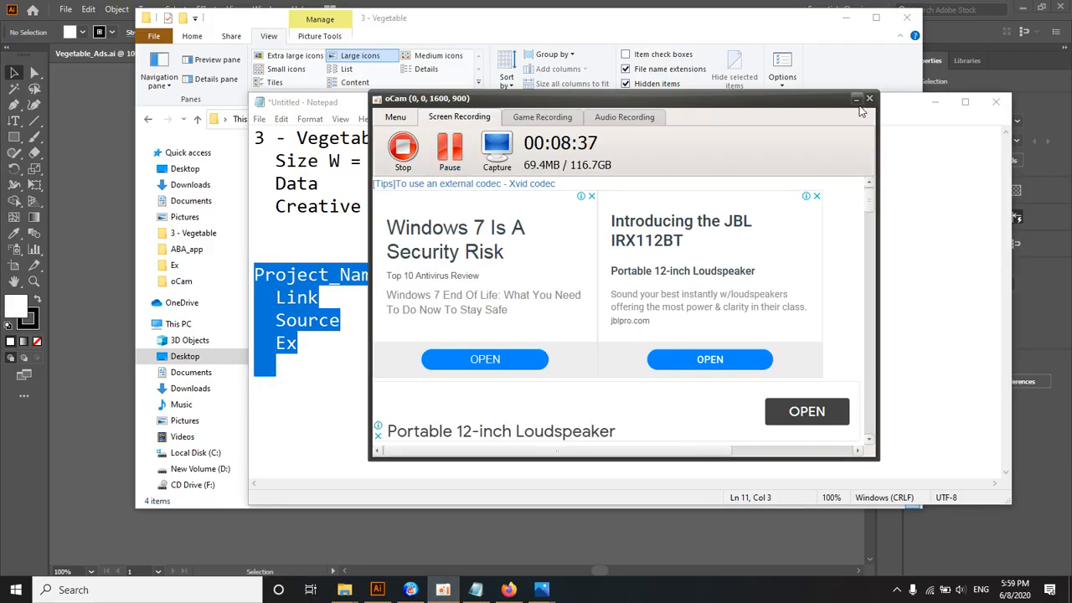
click(856, 100)
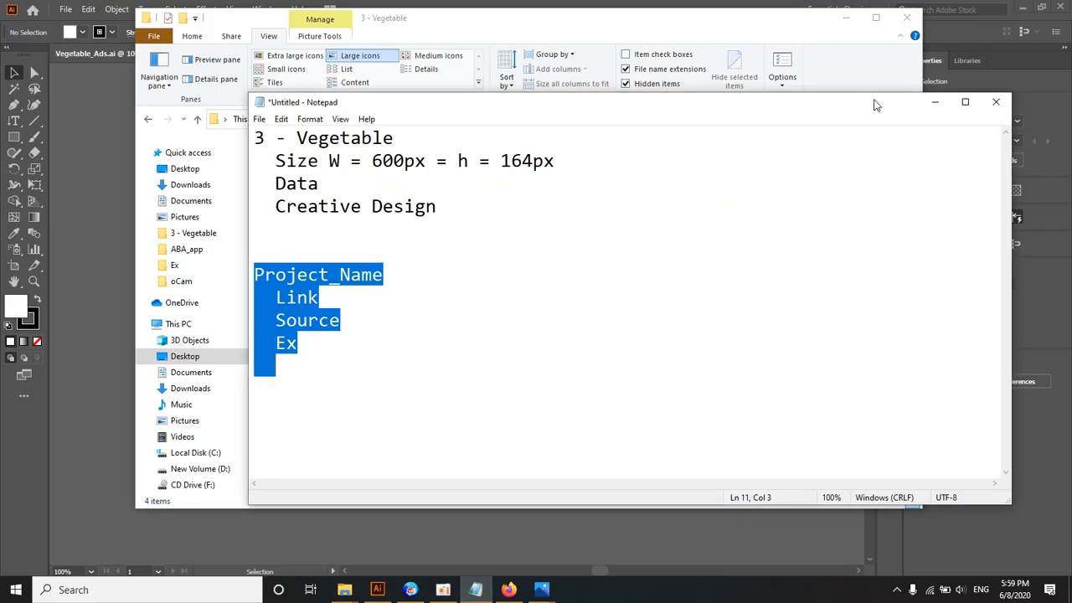
click(934, 102)
Step: Place the Untitled-2-01.jpg reference from the Ex folder into the Vegetable_Ads document as a linked image
drag(686, 23, 906, 84)
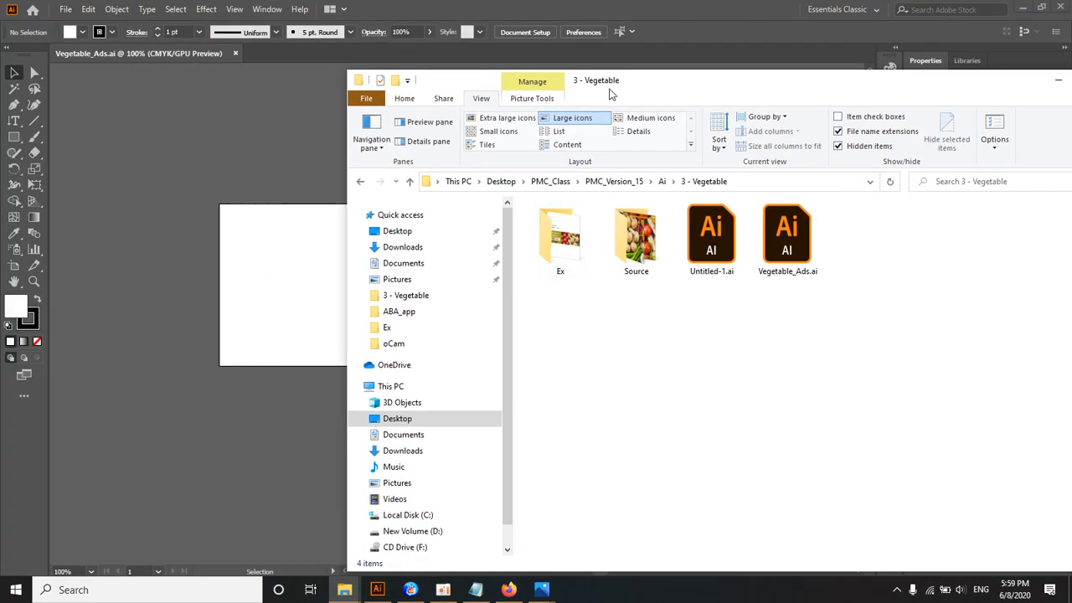
drag(608, 88, 685, 81)
double_click(644, 243)
drag(644, 244, 334, 208)
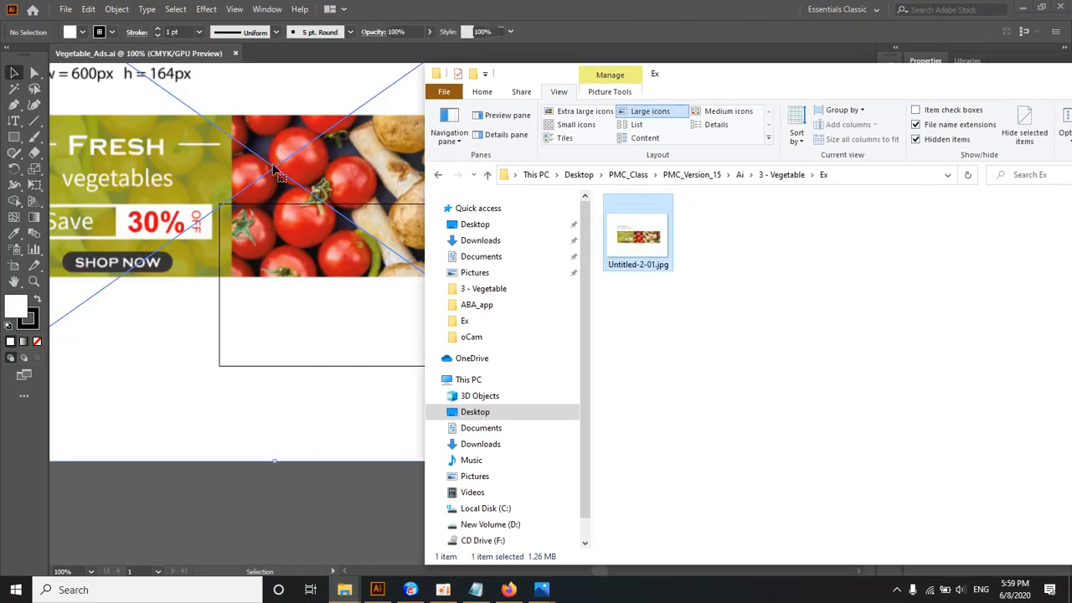
click(304, 195)
scroll(364, 236, down, 3)
drag(469, 376, 312, 248)
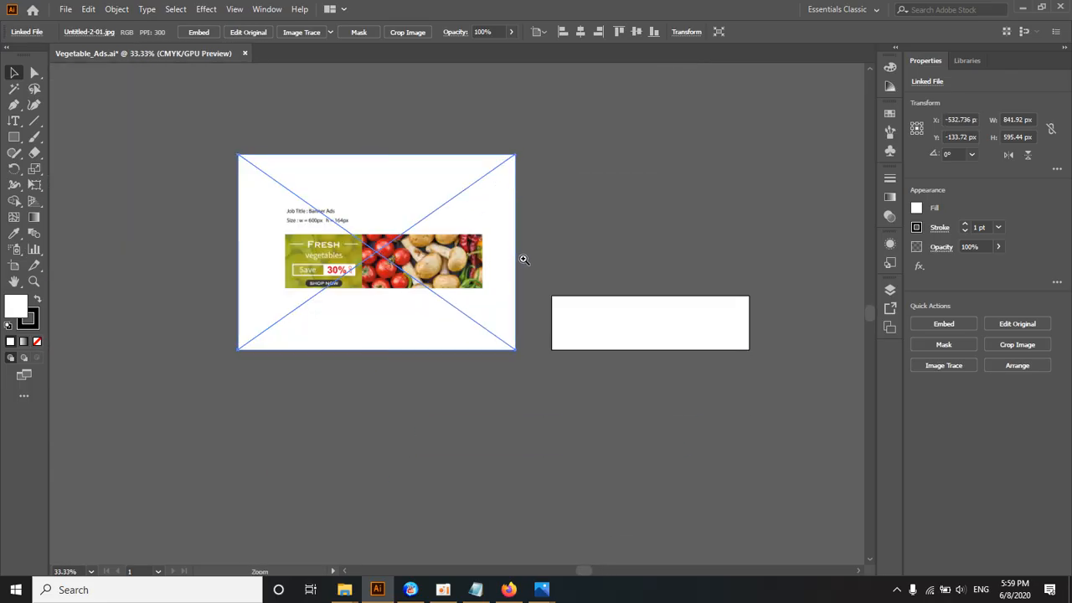
Step: Move the reference image directly above the empty banner artboard, to about X 322.8 px and Y -316.8 px
ctrl+click(521, 259)
ctrl+click(593, 350)
drag(562, 347, 553, 256)
ctrl+click(463, 274)
drag(477, 211, 447, 319)
drag(90, 308, 653, 203)
ctrl+alt+click(602, 247)
drag(448, 390, 476, 379)
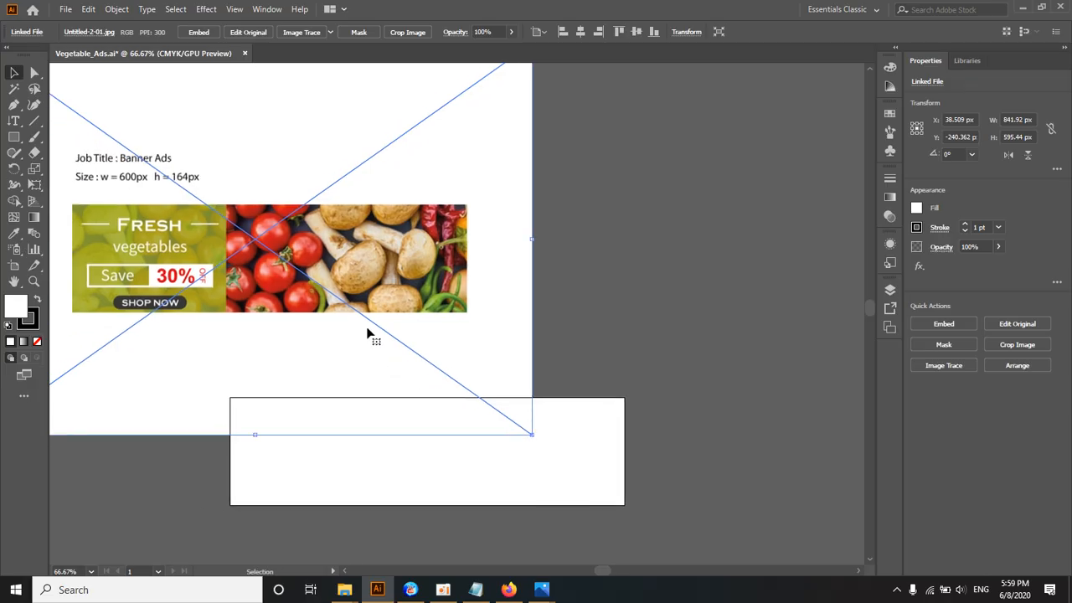
drag(303, 325, 490, 275)
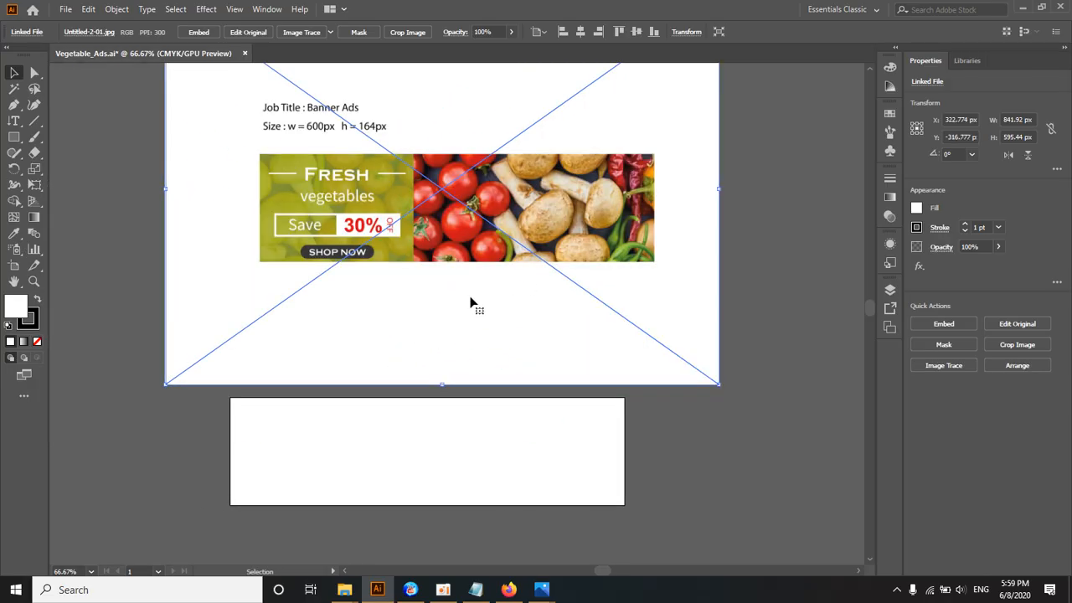
drag(456, 272, 459, 256)
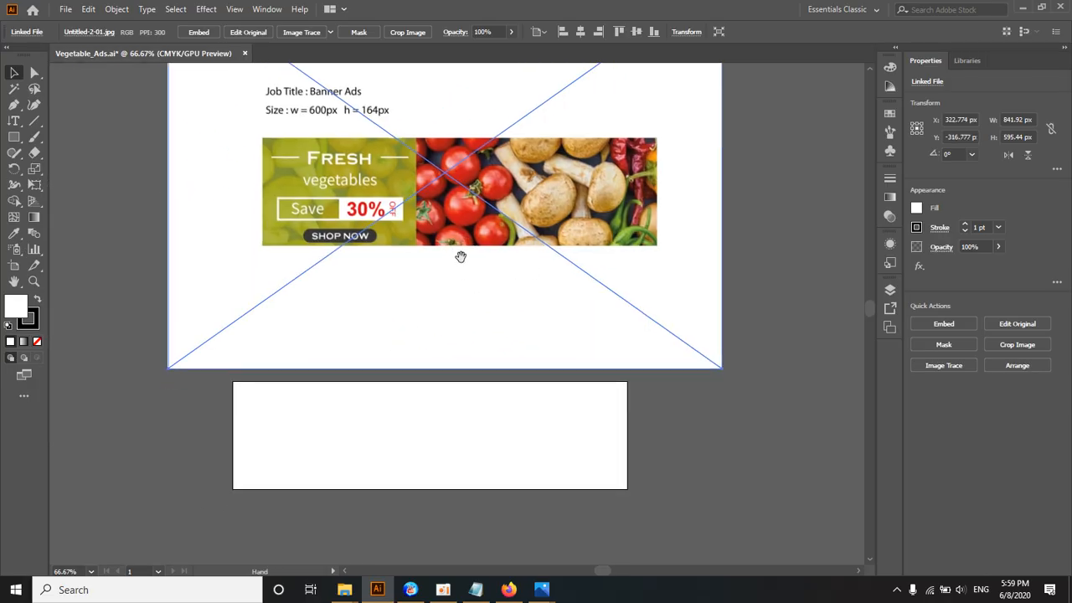
Step: Switch to File Explorer and open the Source folder of 3 - Vegetable alongside the Illustrator canvas
mouse_move(344, 589)
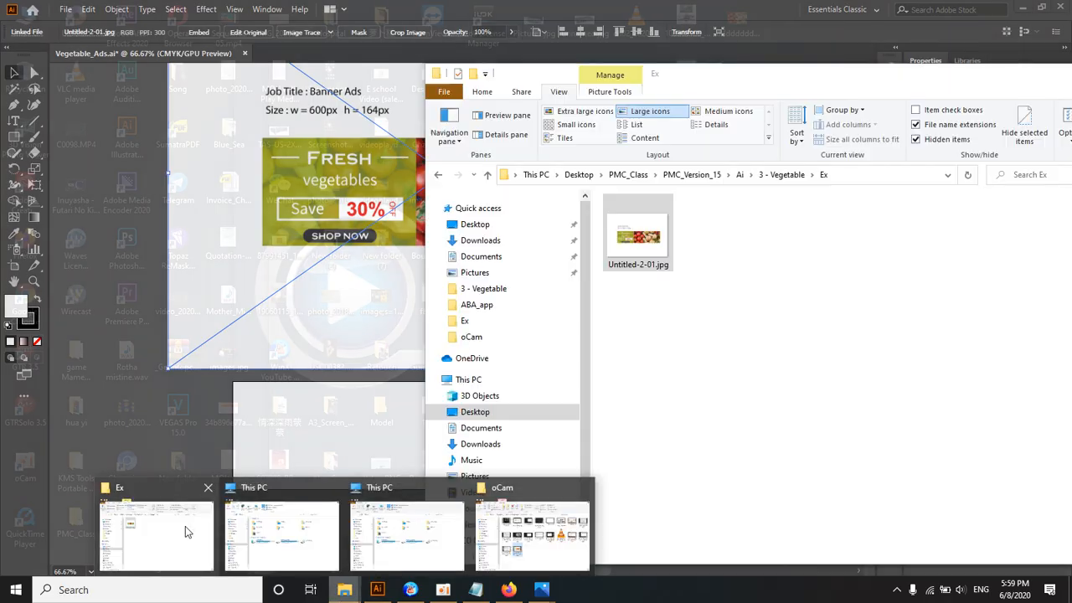
click(185, 526)
click(782, 174)
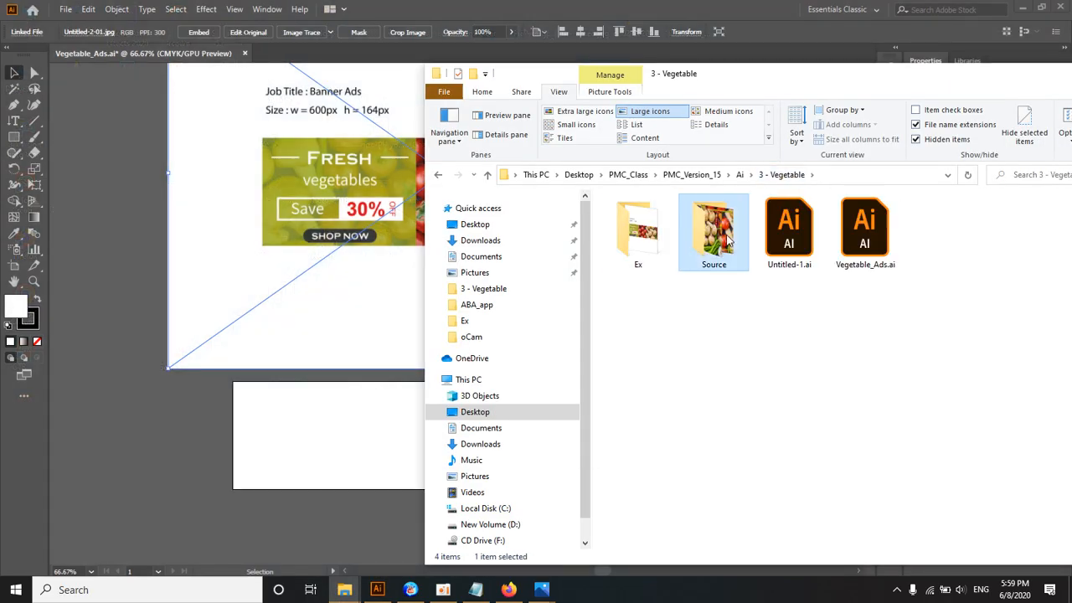
double_click(725, 239)
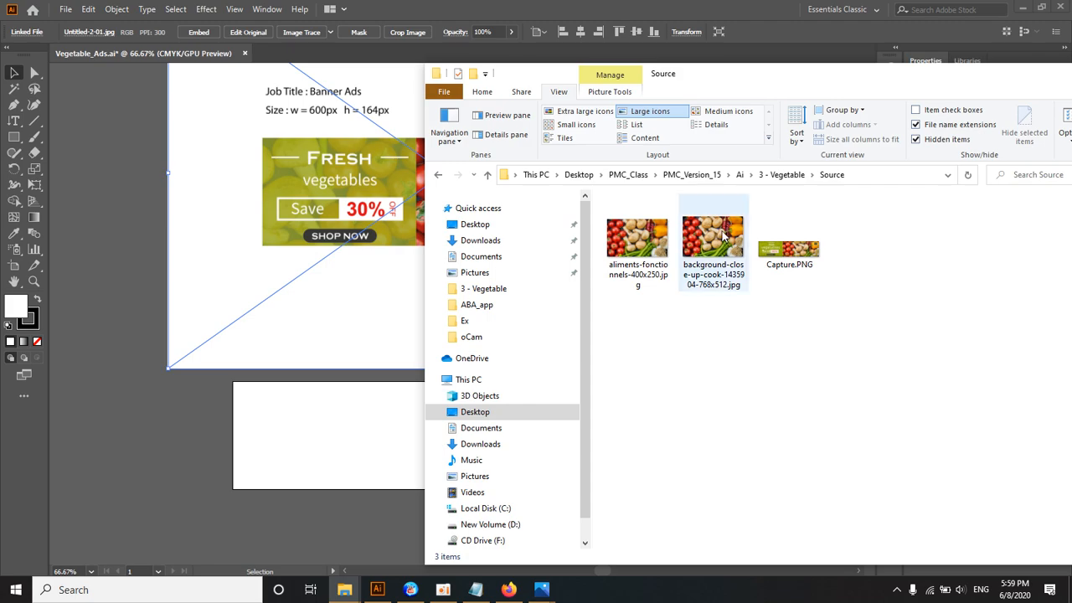
drag(717, 77, 752, 65)
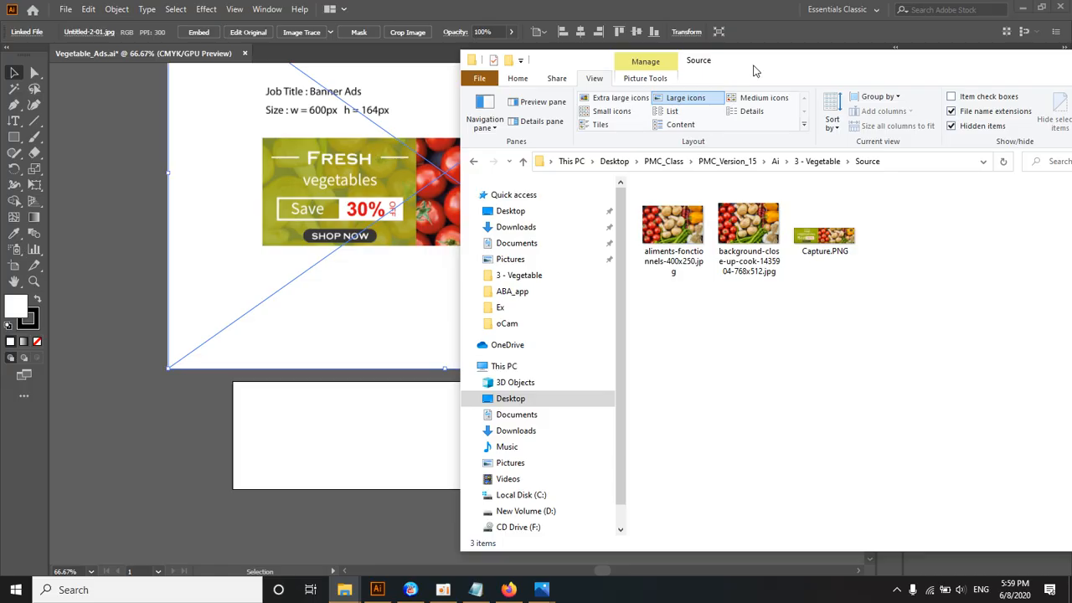
drag(753, 70, 762, 59)
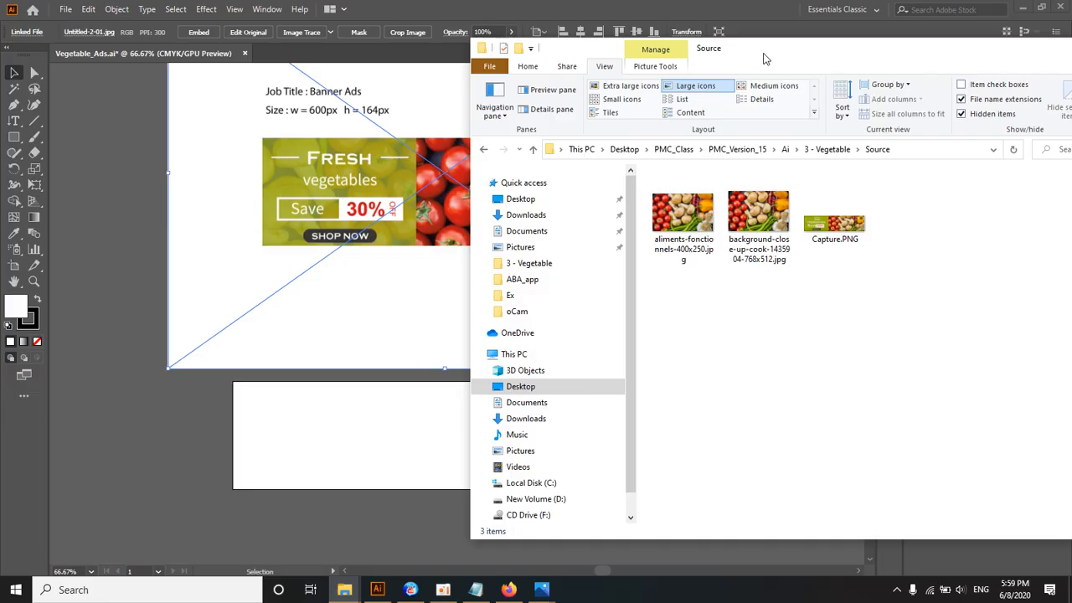
click(758, 219)
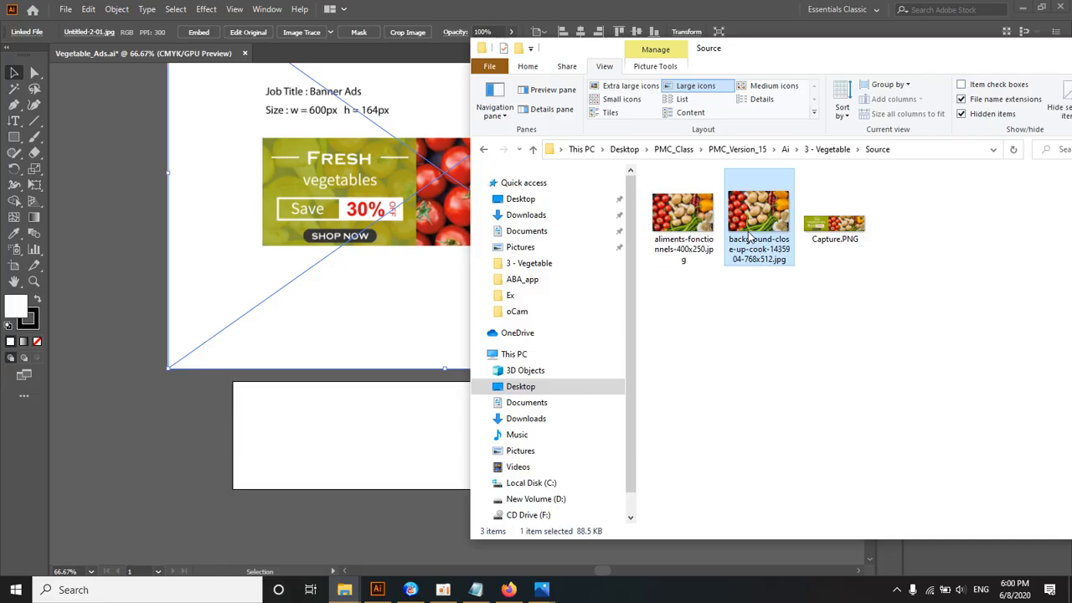
click(687, 238)
click(747, 237)
click(766, 297)
click(758, 238)
drag(748, 237, 515, 341)
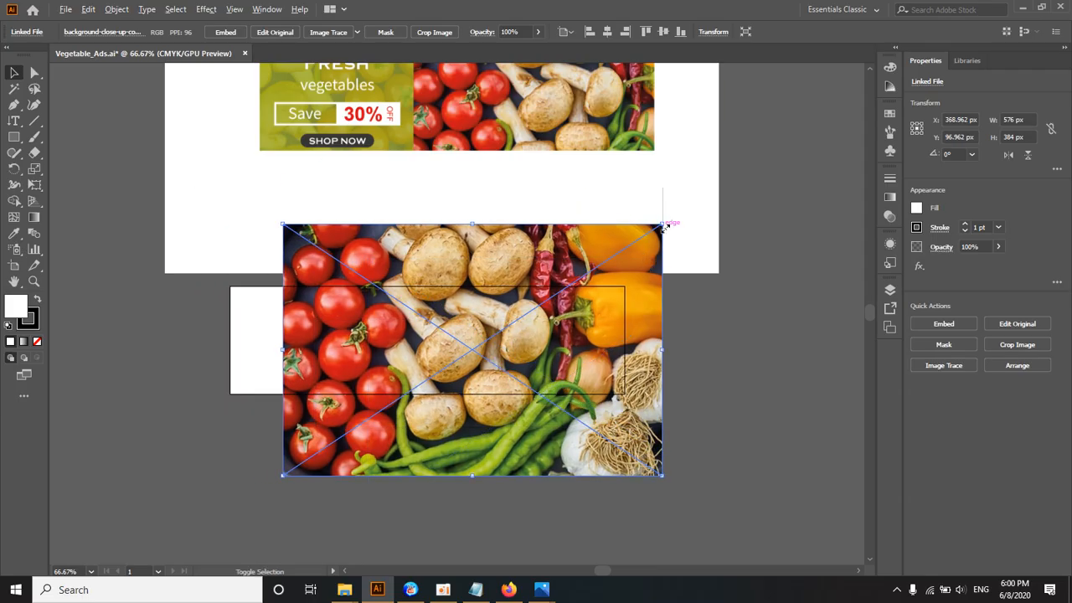
Step: Scale the vegetable photo to about 345 x 230 px over the artboard's right part, and move the reference image up to about Y -385 px
drag(661, 224, 586, 276)
drag(506, 316, 497, 262)
drag(479, 170, 479, 125)
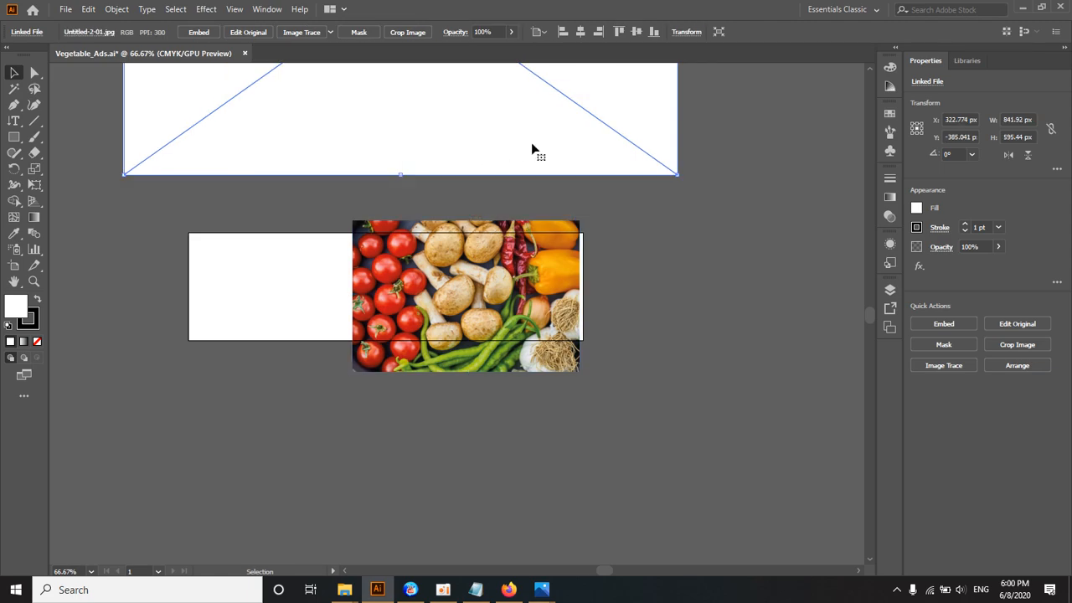
click(629, 201)
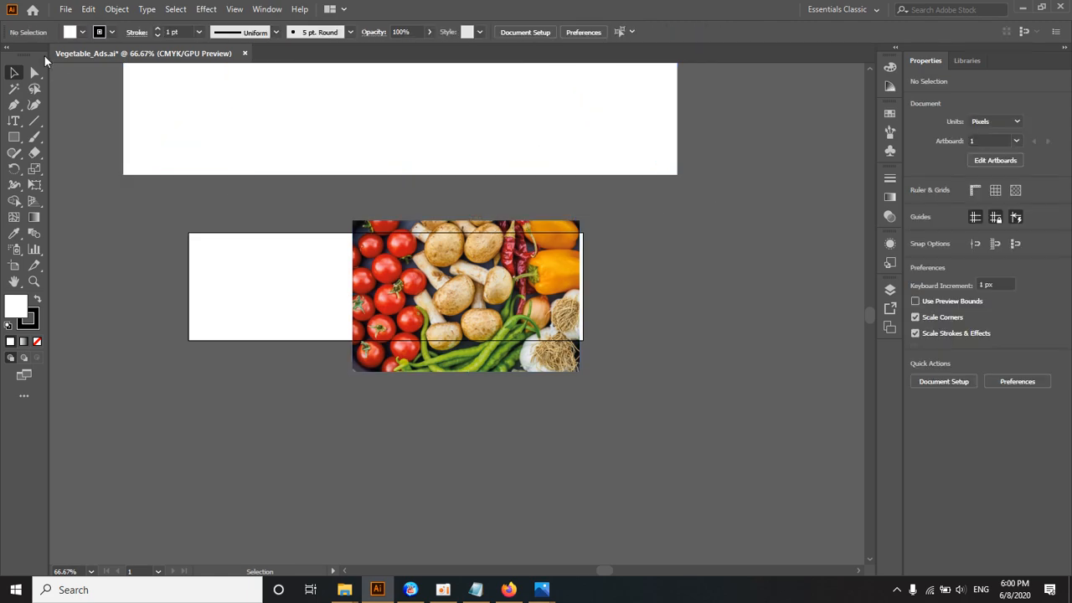
Step: Undock the toolbar, float it beside the Properties panel, and activate the Selection tool
drag(42, 55, 833, 67)
scroll(499, 228, up, 1)
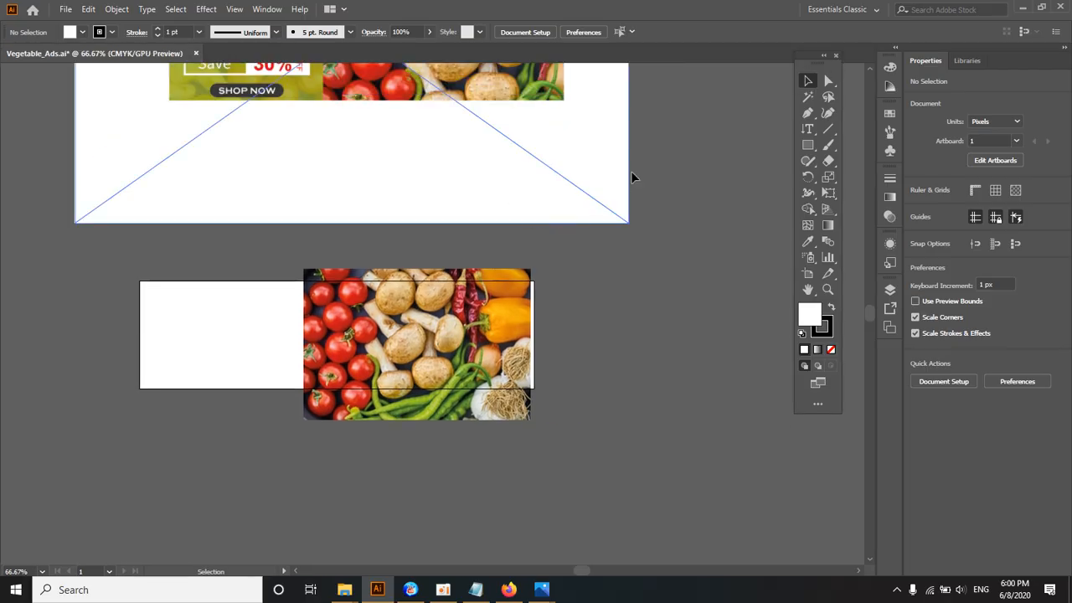
click(806, 81)
Step: Align the vegetable photo with the artboard's right edge, and enlarge it about its centre to about 442 x 295 px
mouse_move(456, 332)
mouse_down()
mouse_move(506, 314)
mouse_move(459, 323)
mouse_up()
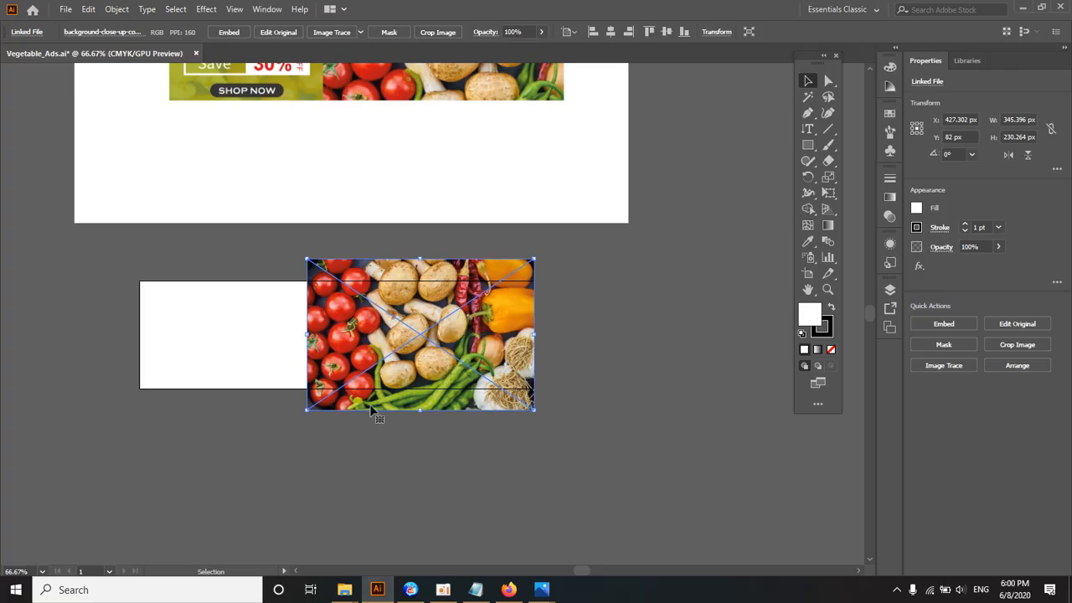
drag(306, 410, 272, 433)
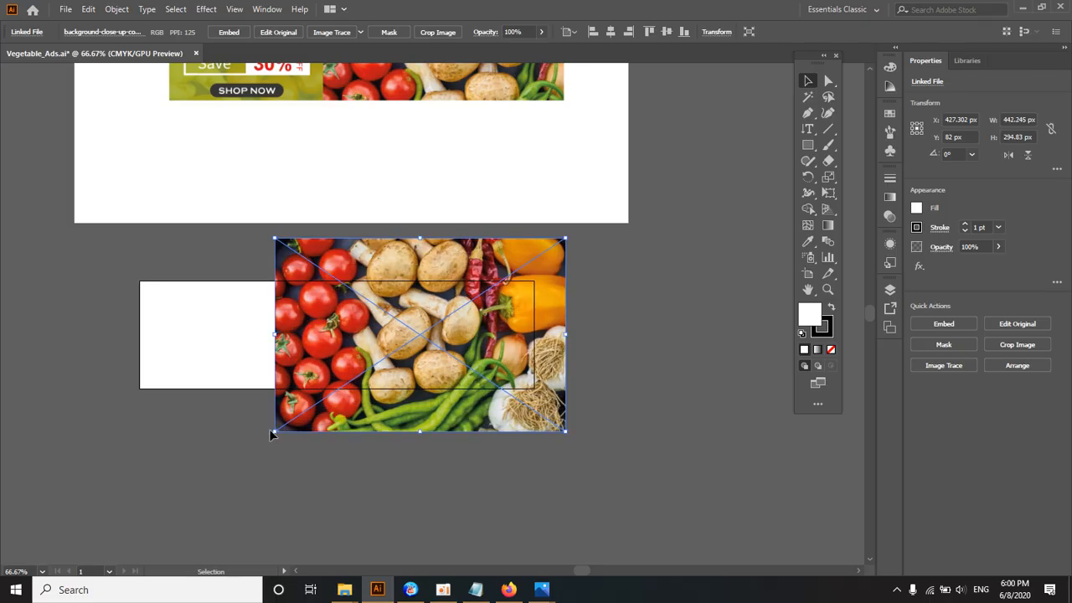
click(809, 82)
click(624, 222)
click(481, 324)
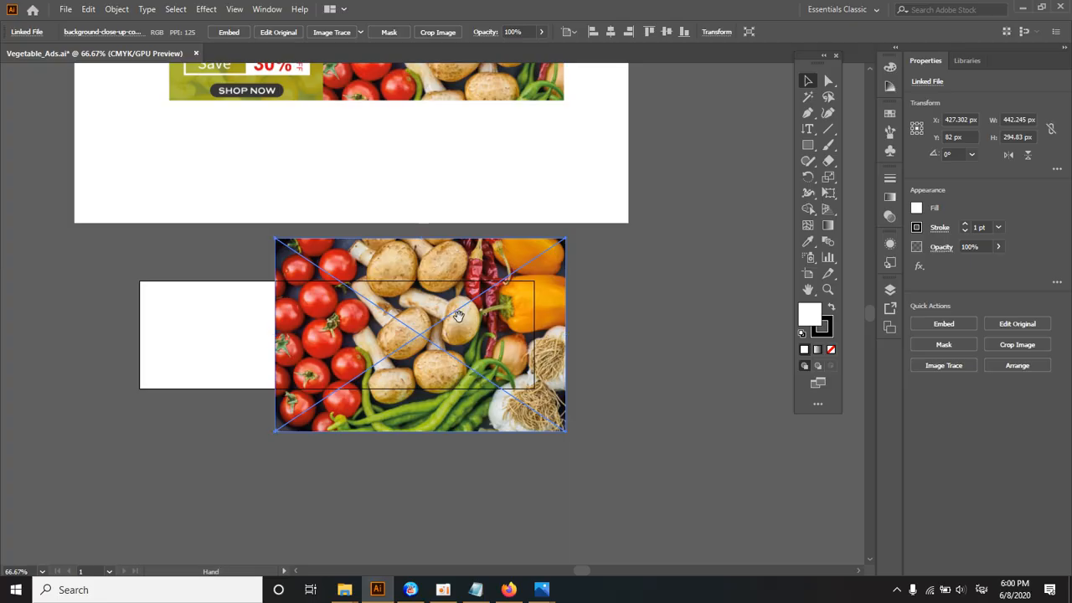
scroll(458, 311, down, 1)
scroll(456, 300, up, 1)
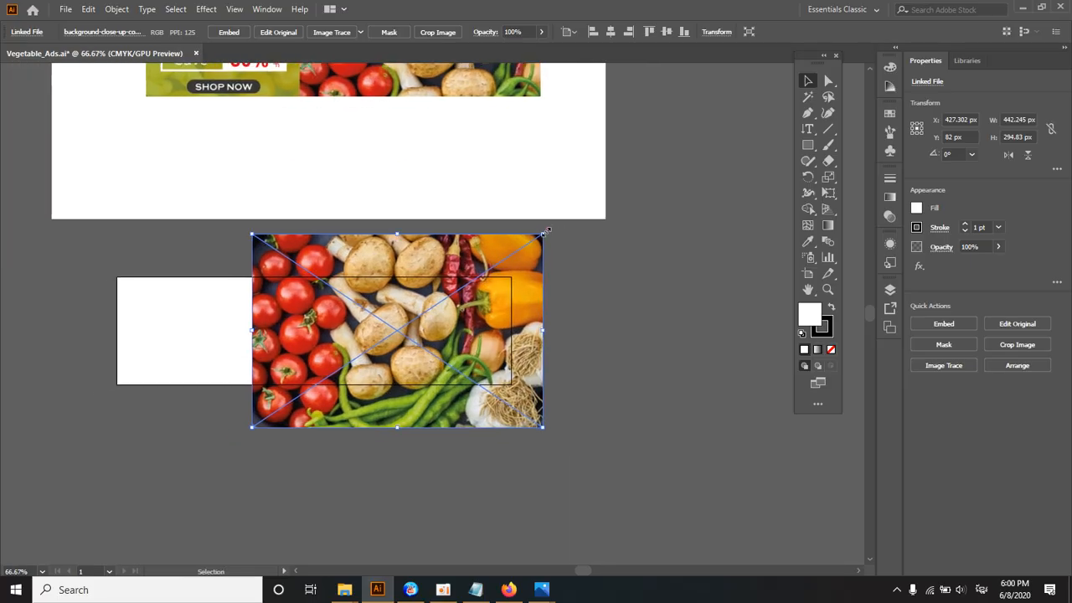
Step: Resize the vegetable photo to about 382 x 255 px, centred near X 414 px and Y 91 px over the artboard's right part
drag(546, 231, 512, 254)
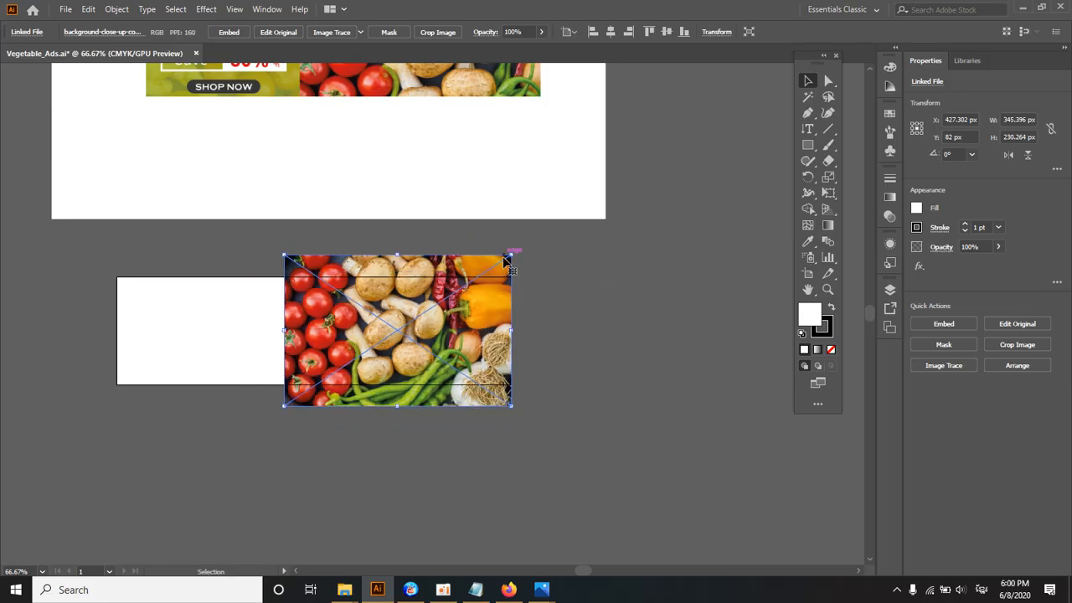
mouse_move(512, 255)
mouse_down()
mouse_move(479, 274)
mouse_move(527, 252)
mouse_up()
drag(336, 377, 313, 394)
ctrl+alt+click(378, 336)
ctrl+click(385, 335)
ctrl+alt+click(392, 333)
drag(427, 307, 309, 455)
ctrl+click(411, 369)
drag(440, 344, 402, 344)
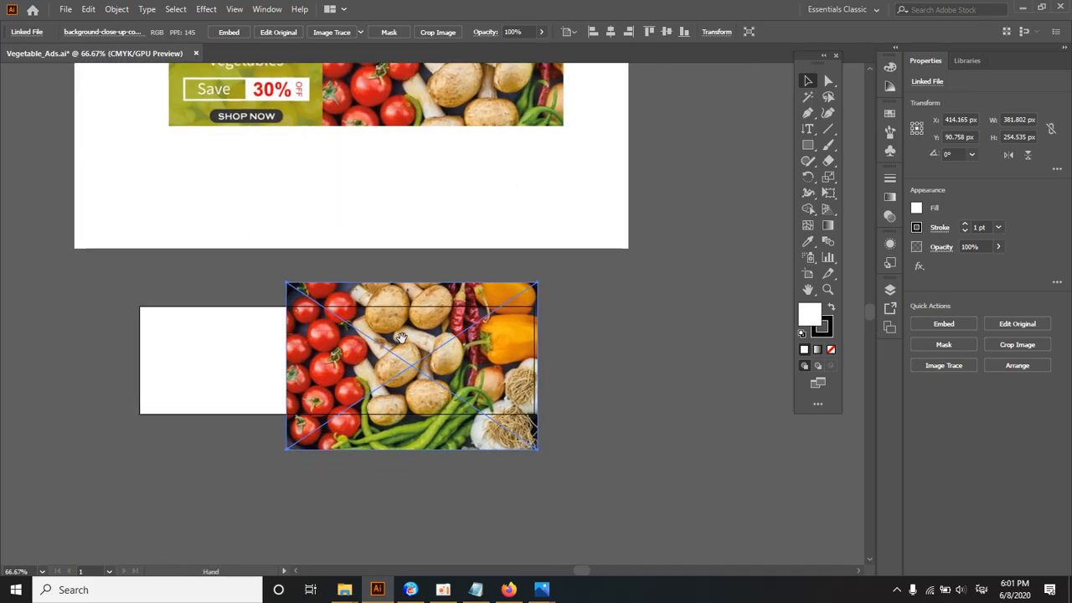
Step: Examine the green text panel and photo area of the reference banner against the photo on the artboard
ctrl+alt+click(411, 352)
ctrl+click(418, 343)
drag(412, 297, 382, 407)
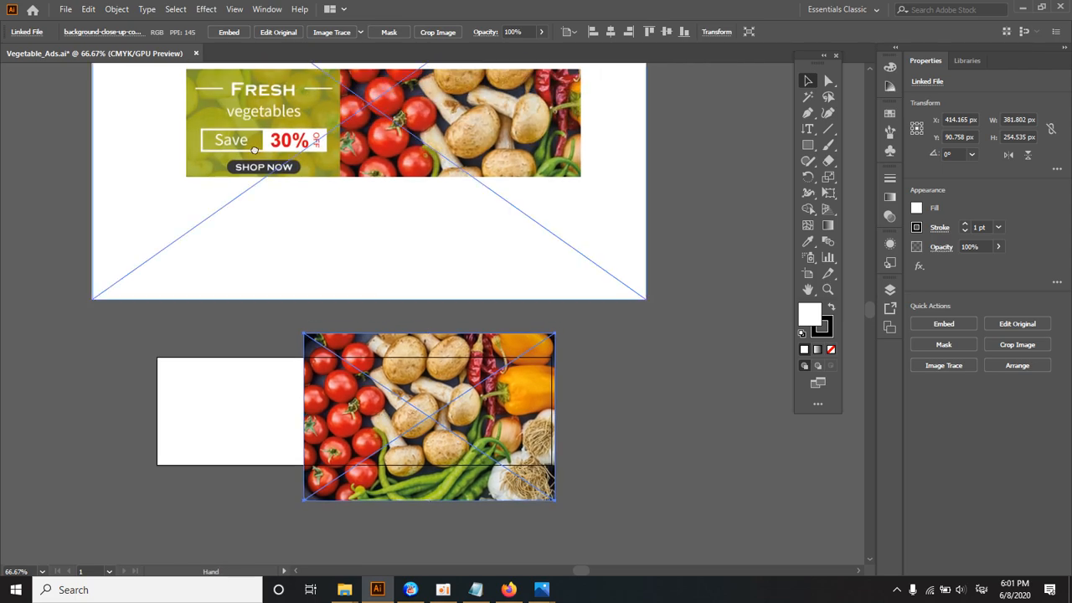
ctrl+click(301, 145)
drag(343, 270, 332, 181)
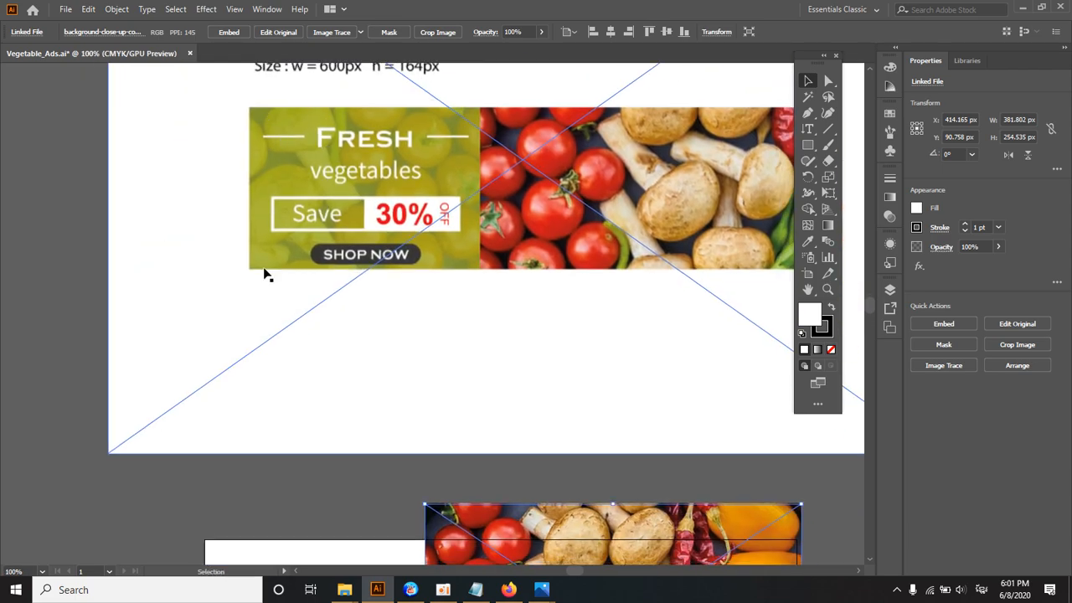
ctrl+alt+click(462, 344)
ctrl+alt+click(462, 344)
drag(474, 310, 461, 144)
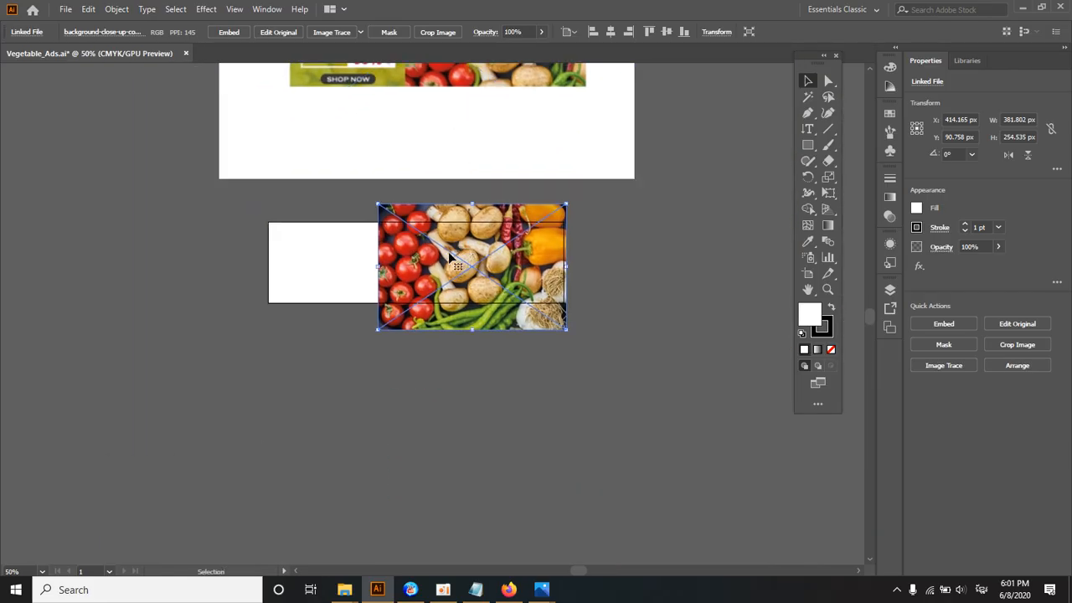
drag(453, 254, 449, 275)
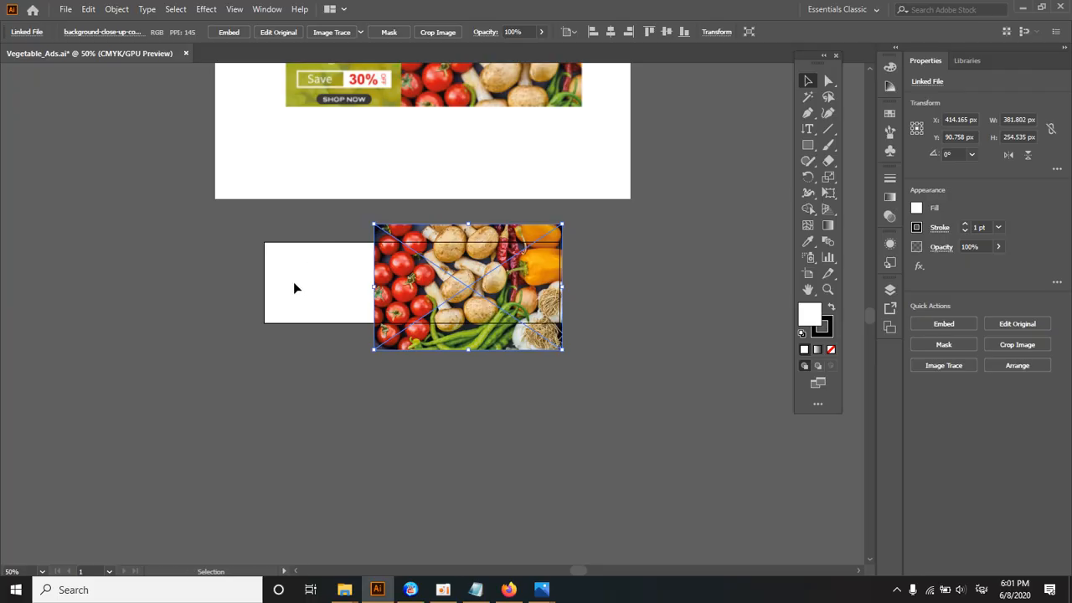
alt+drag(448, 275, 243, 278)
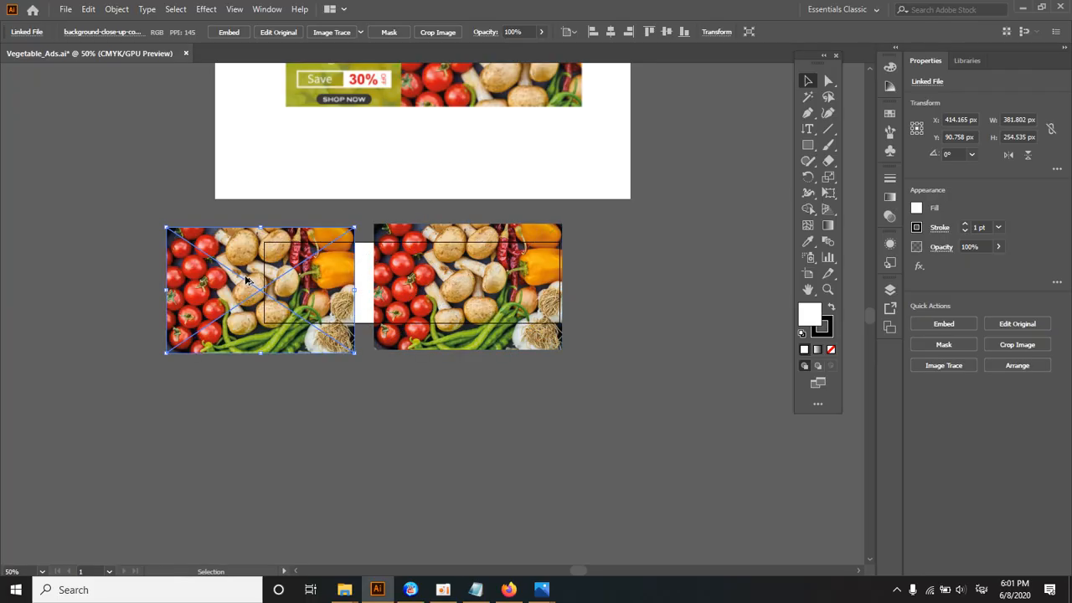
click(620, 256)
click(304, 317)
key(Delete)
click(413, 277)
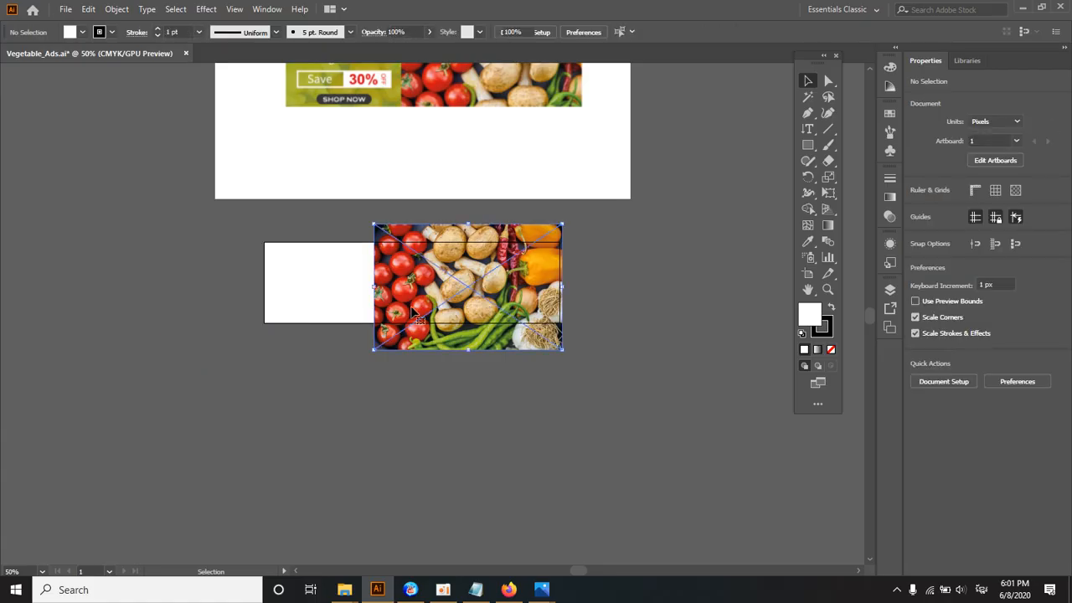
Step: Switch to Notepad and add the note "Alt" below the Project_Name folder list
click(475, 590)
click(363, 377)
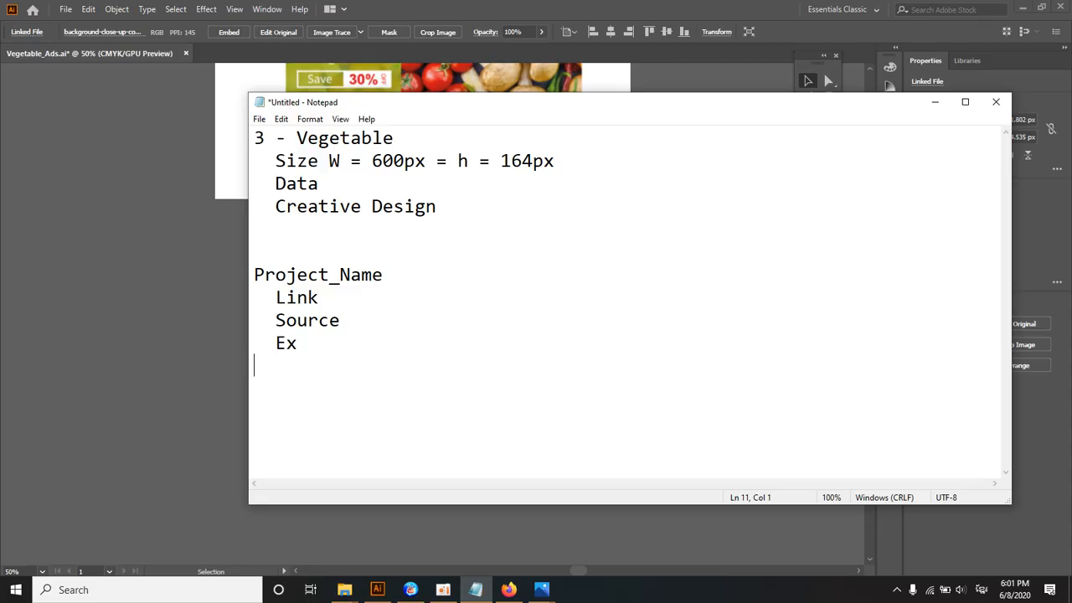
key(alt)
key(alt)
text(Alt)
key(alt+Tab)
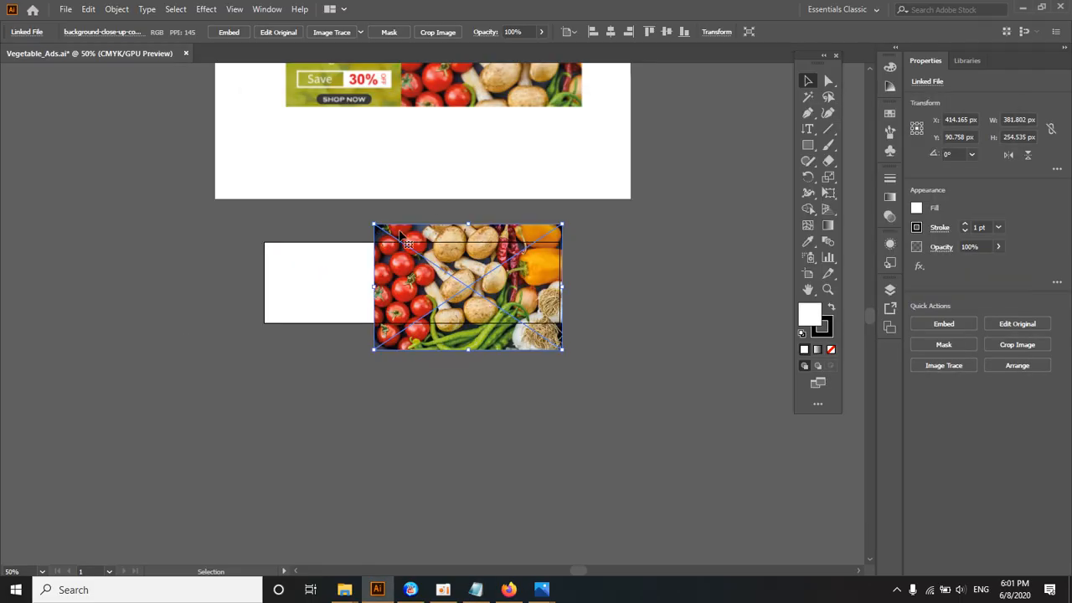
Step: In Illustrator, duplicate the vegetable photo over the artboard's empty part, level with the original and centred near X 15 px, Y 91 px
drag(444, 279, 239, 286)
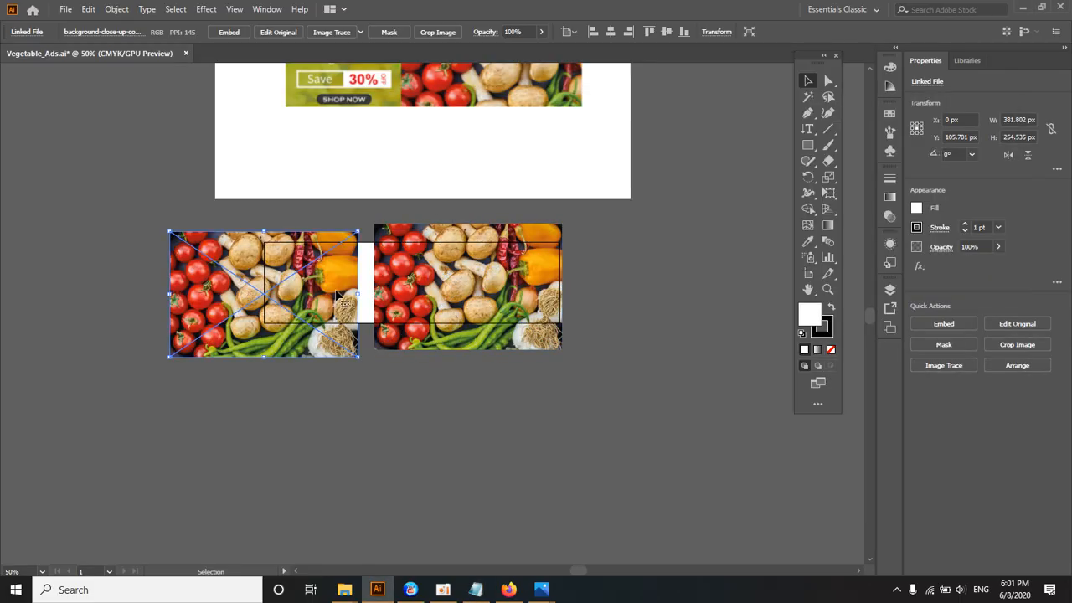
ctrl+click(370, 288)
drag(381, 293, 386, 275)
drag(371, 261, 382, 247)
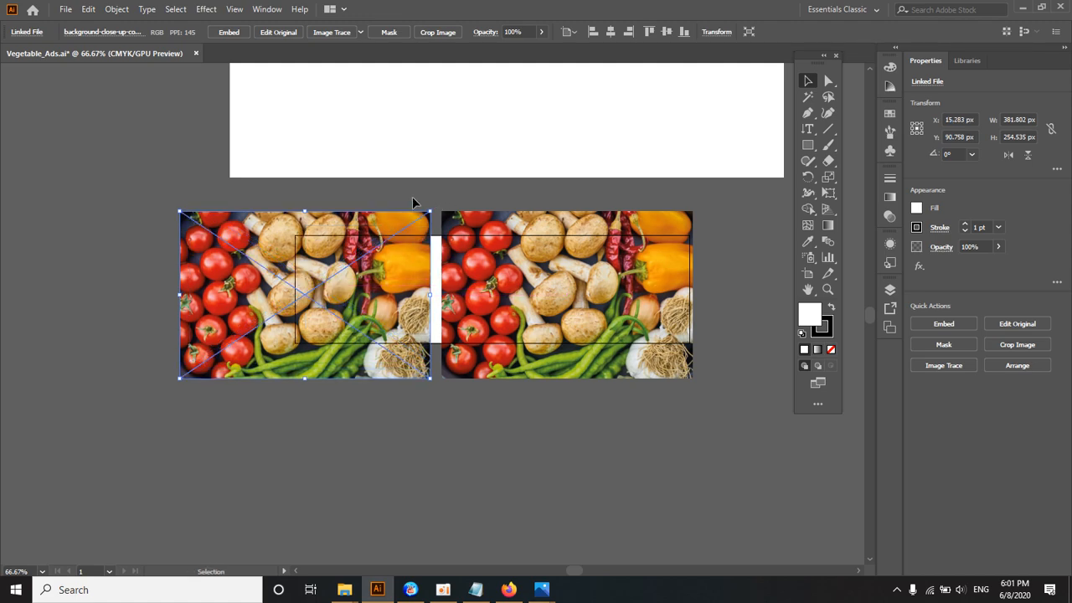
Step: Rotate the duplicated vegetable photo by 180°
click(412, 196)
click(412, 222)
drag(437, 215, 245, 313)
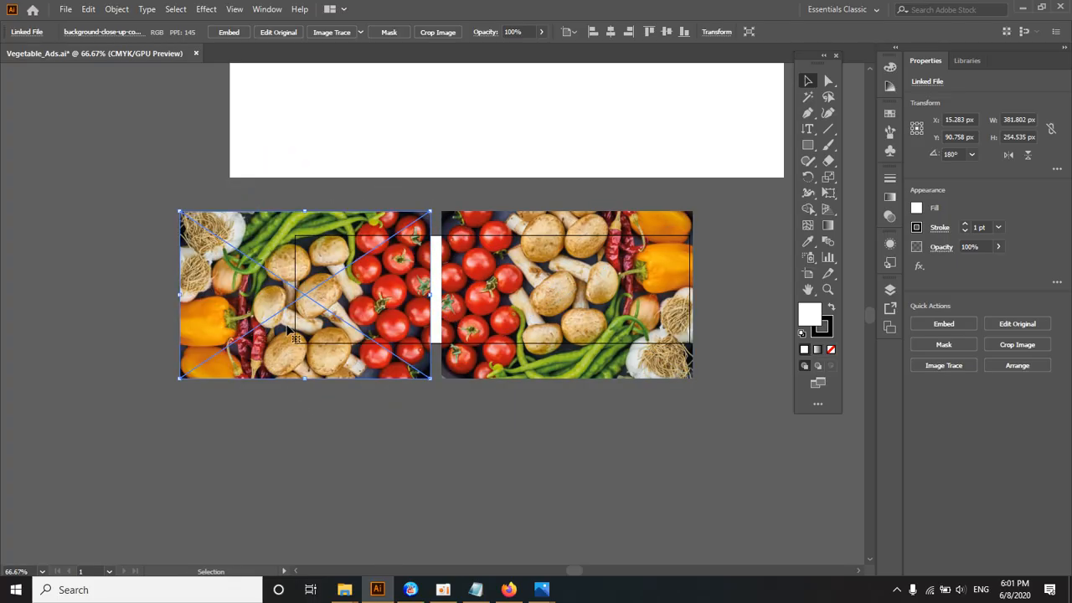
Step: Move the rotated photo horizontally to about X 32 px so its edge meets the original photo
ctrl+click(364, 325)
drag(373, 298, 347, 295)
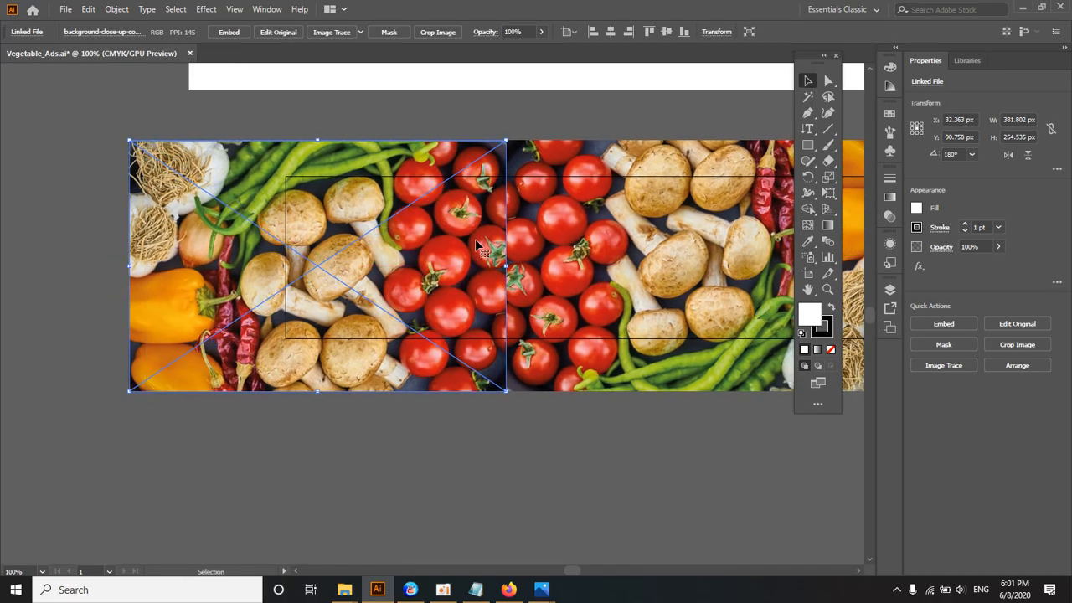
ctrl+alt+click(475, 238)
drag(474, 258, 459, 259)
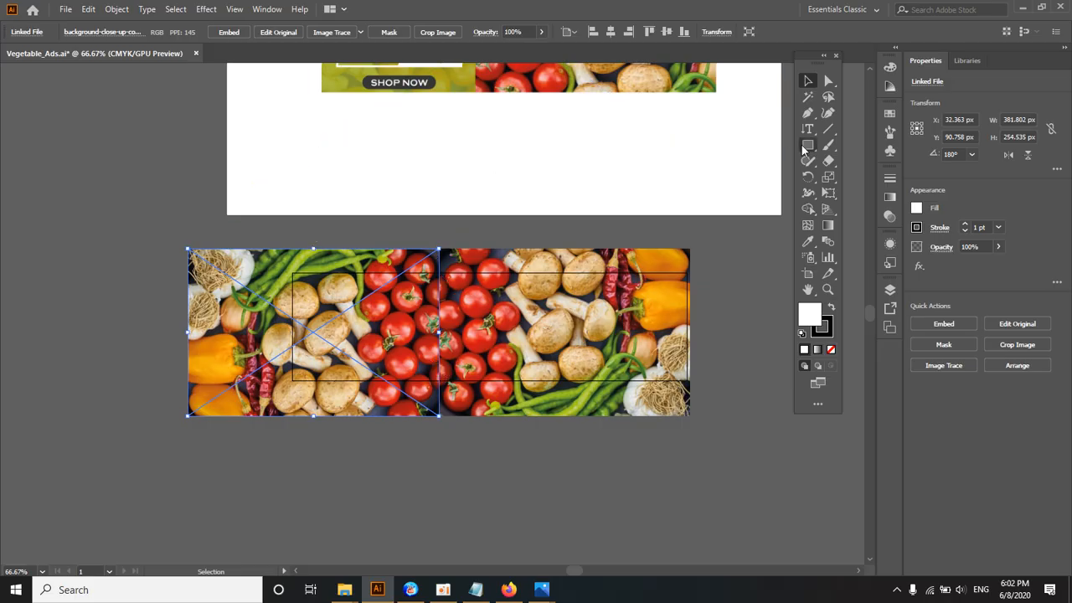
Step: Draw a rectangle about 260 x 218 px over the rotated photo, ending at the original photo's edge, and open its stroke colour swatches
mouse_move(266, 258)
mouse_down()
mouse_move(394, 385)
mouse_move(439, 402)
mouse_up()
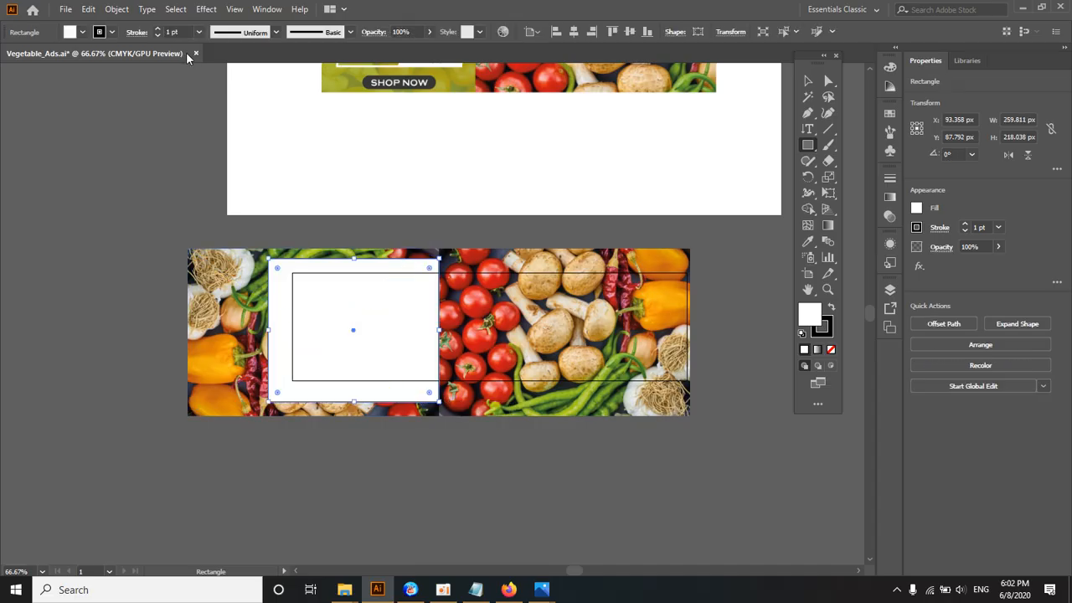
click(113, 32)
click(112, 34)
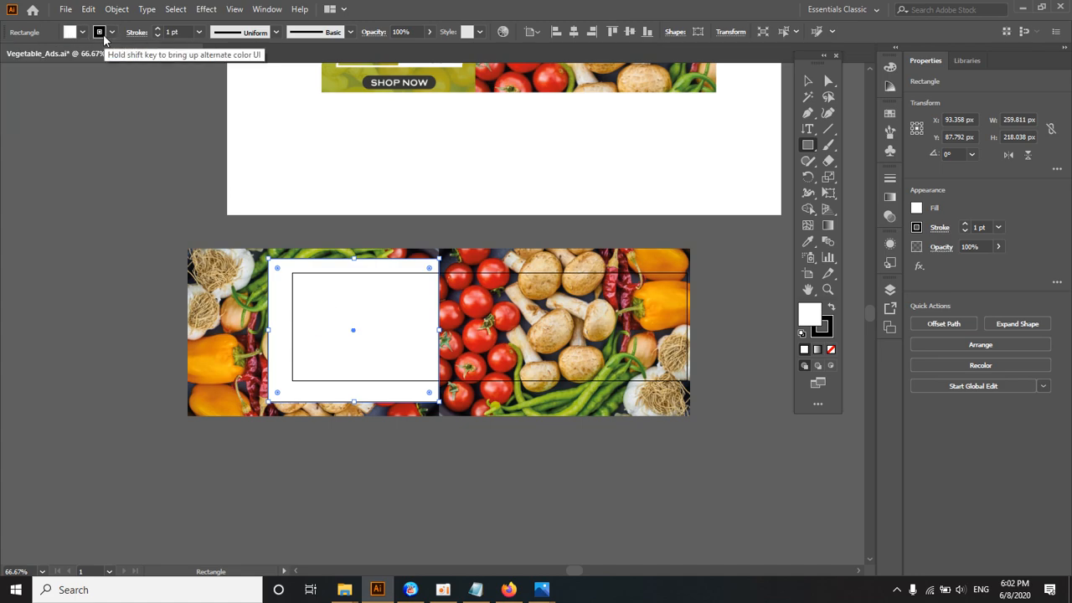
click(110, 33)
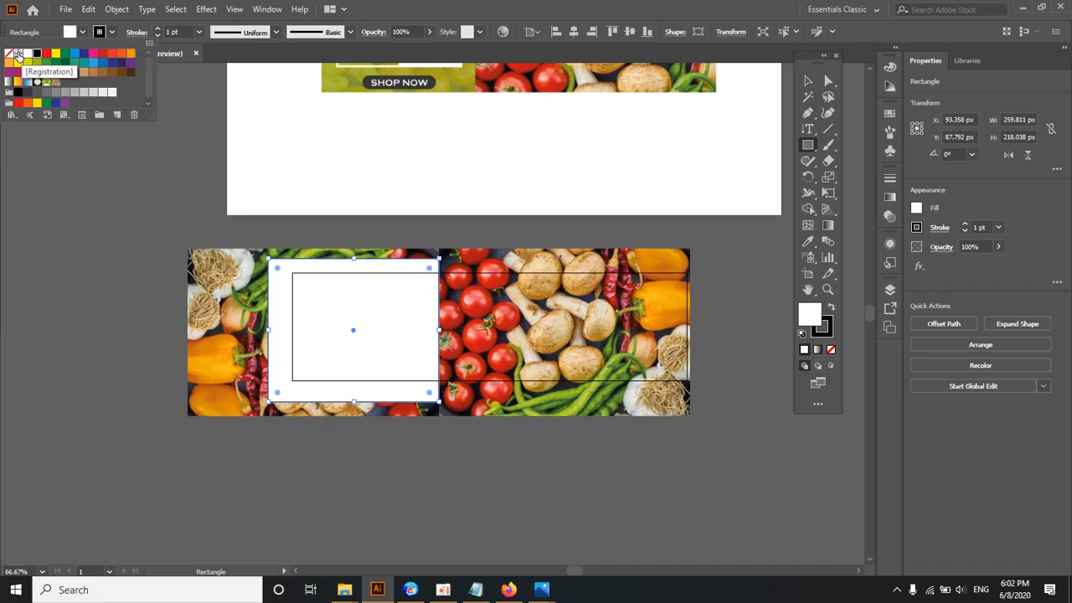
Step: Switch to Notepad and replace the "Alt" note with the lines "Fill Color" and "Strock colo"
click(475, 589)
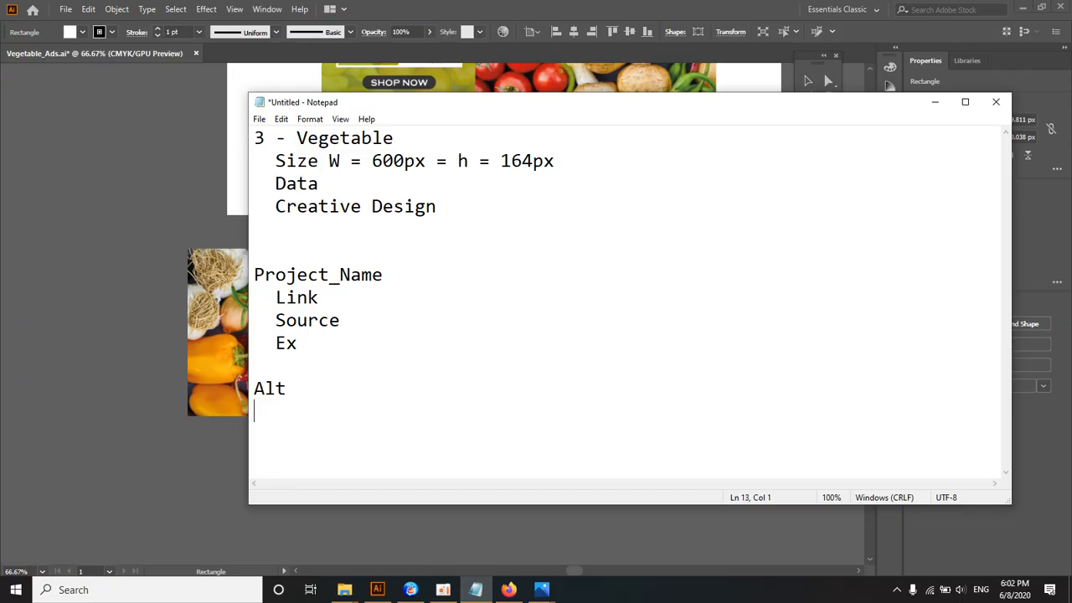
key(Return)
key(Return)
key(Return)
key(Return)
key(Return)
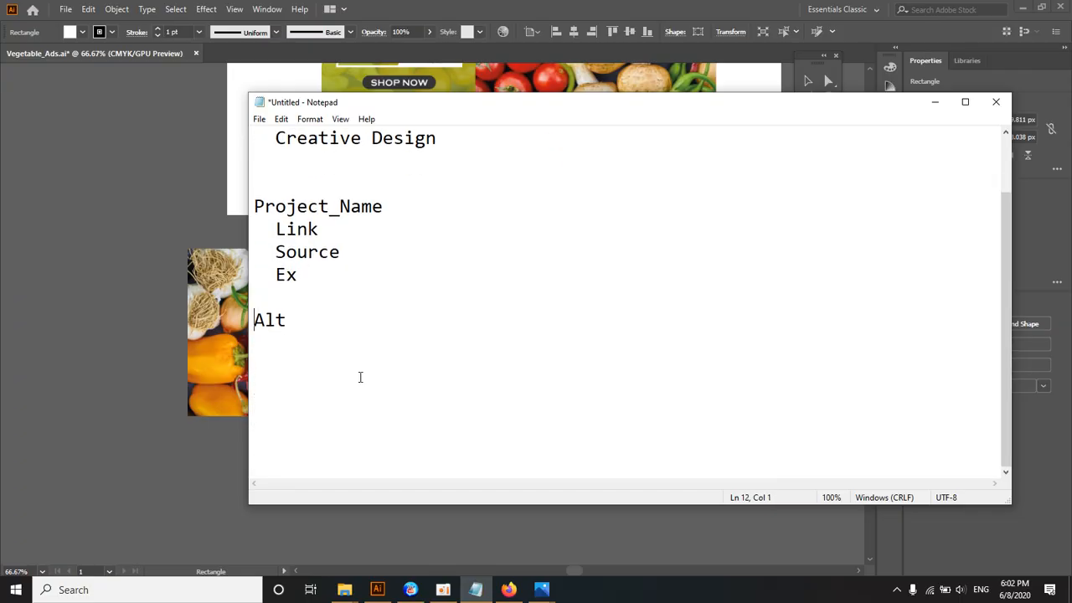
key(shift+Right)
key(shift+Right)
key(shift+Right)
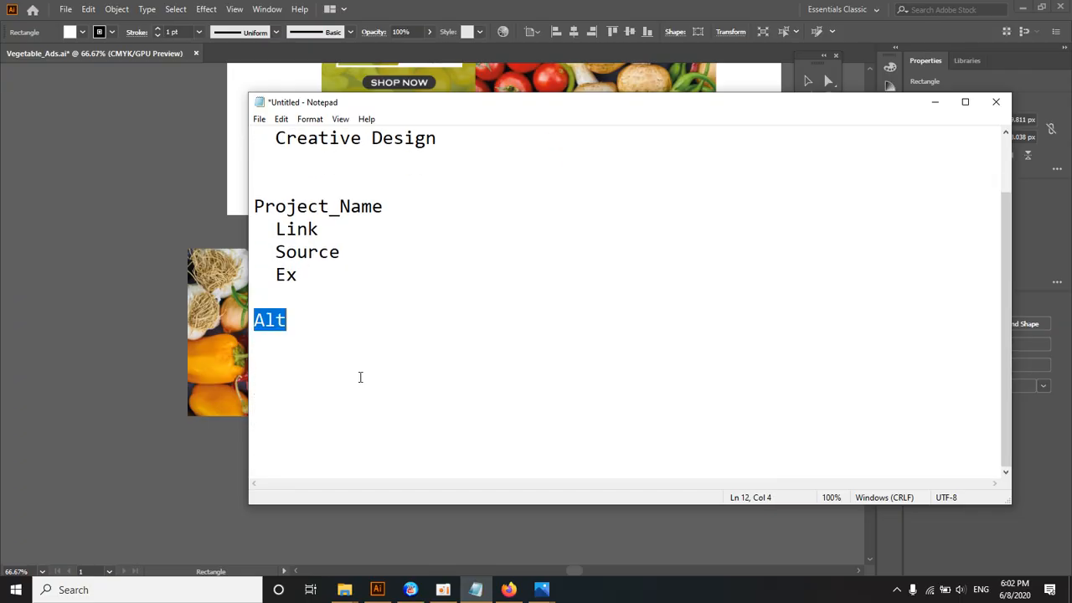
text(Fill Color)
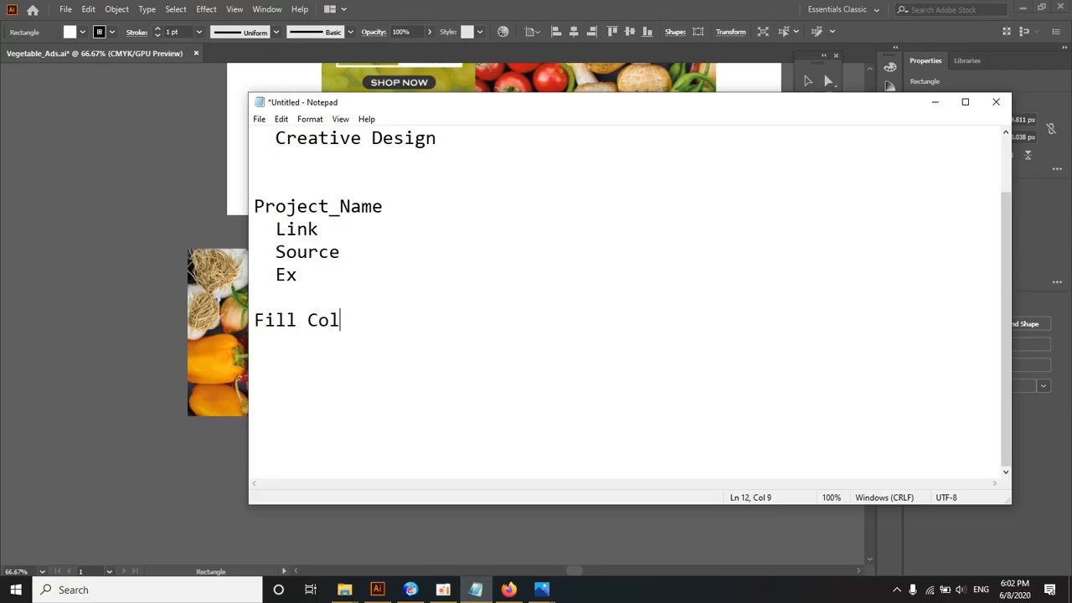
key(Return)
text(Strock)
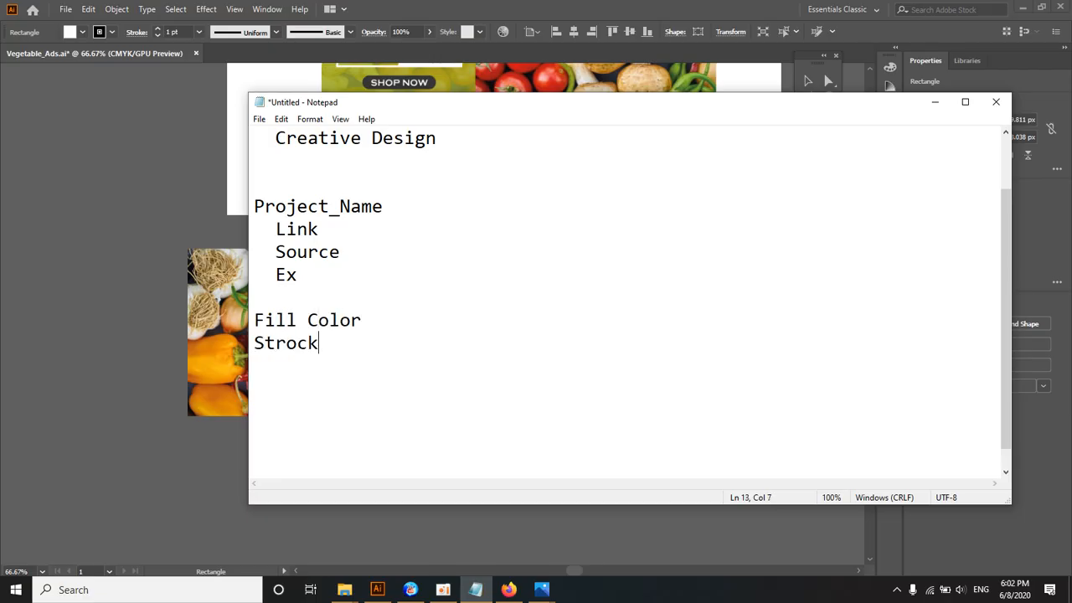
text( color)
drag(360, 320, 254, 320)
click(824, 74)
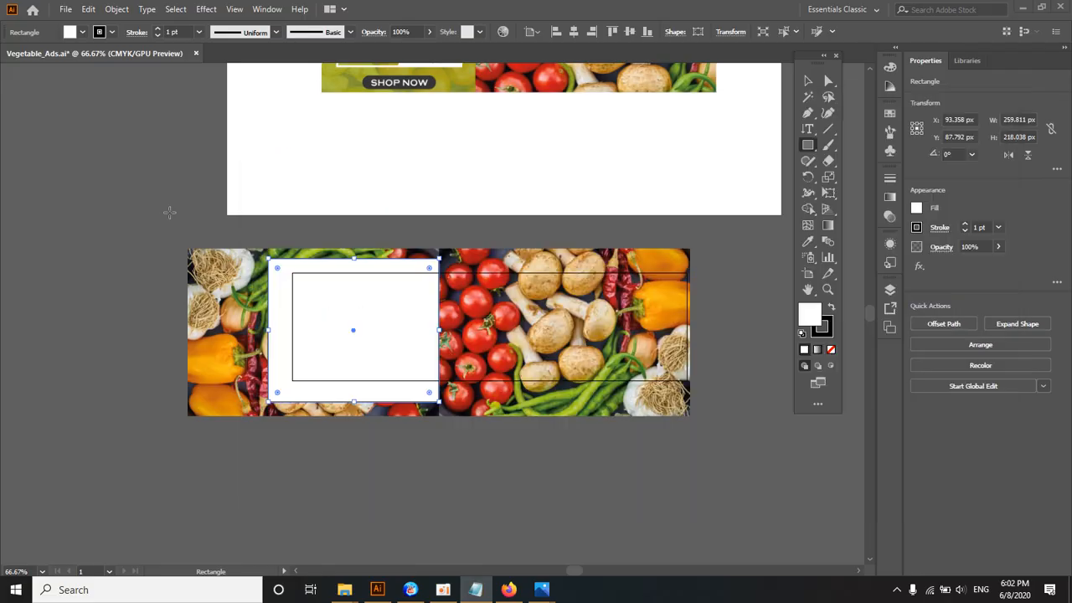
Step: In Illustrator, try several green swatches on the rectangle's fill and settle on the yellow-green one
click(809, 82)
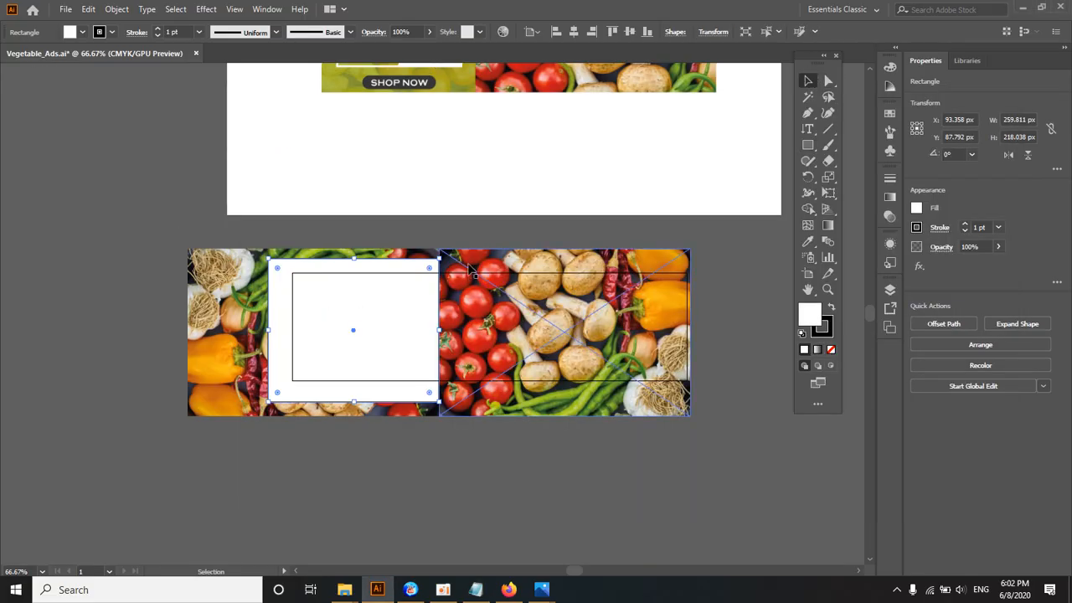
click(362, 232)
click(364, 312)
click(82, 32)
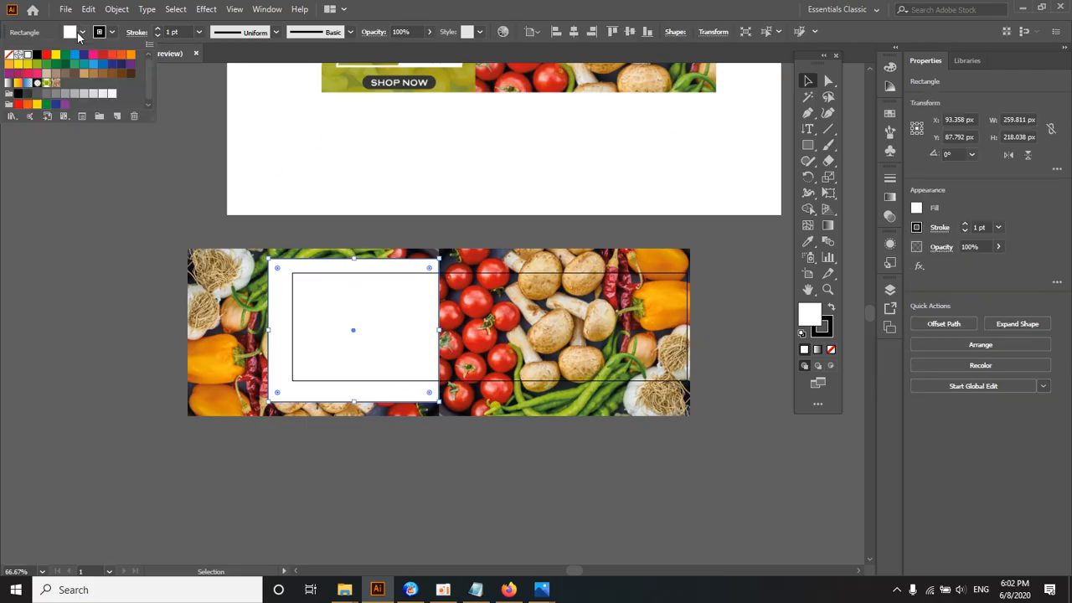
click(55, 55)
click(74, 64)
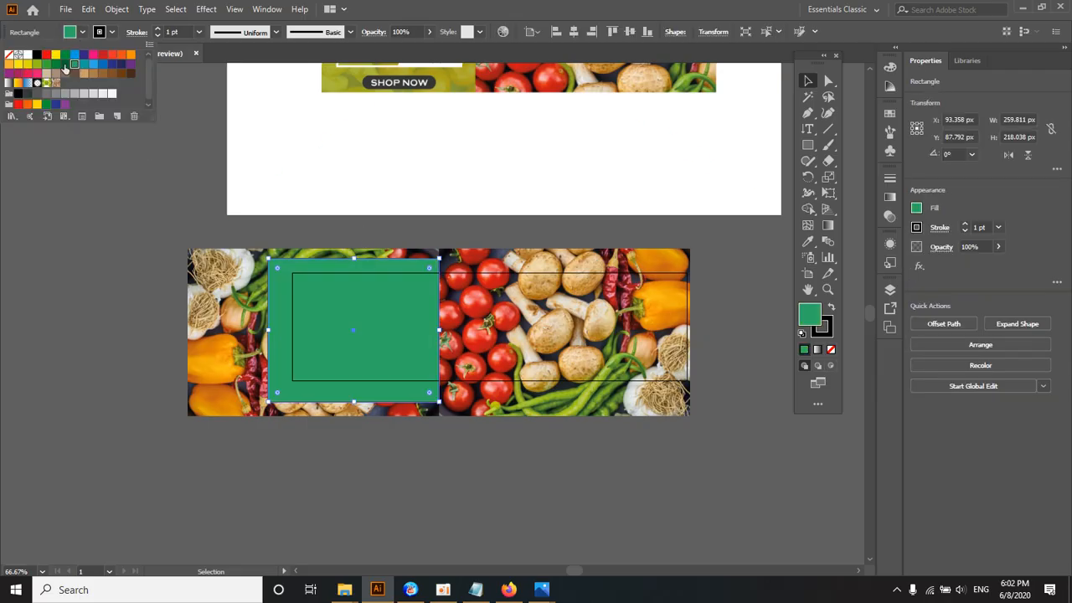
click(65, 64)
click(64, 55)
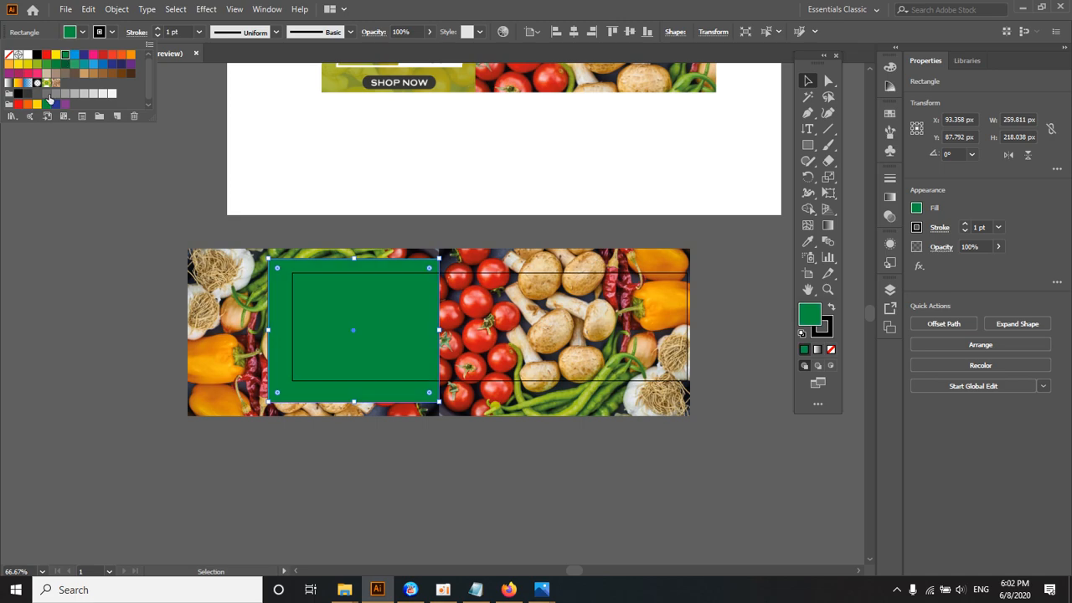
click(37, 65)
click(44, 65)
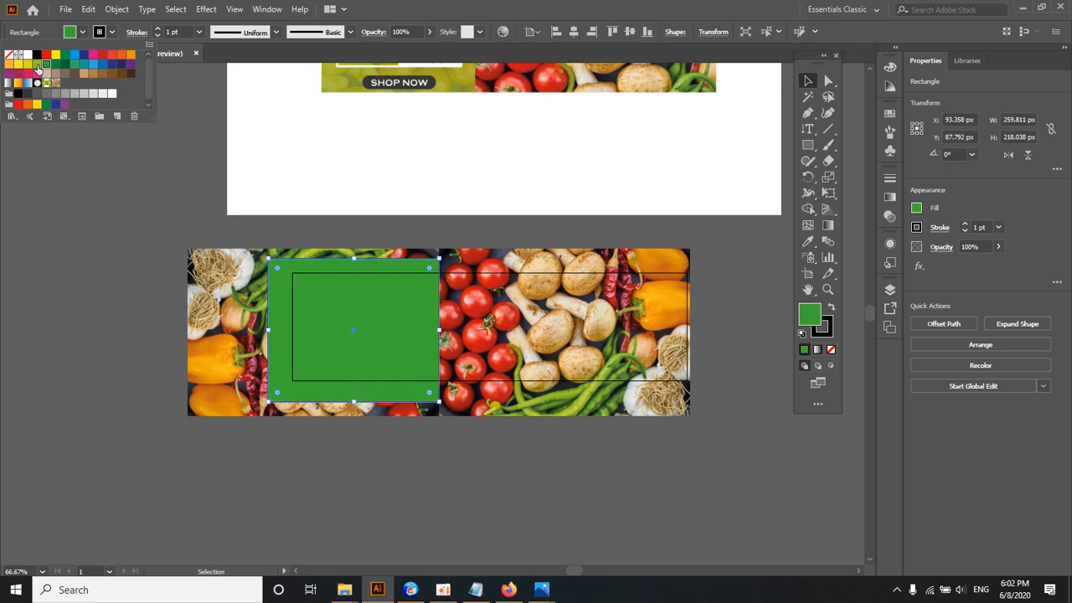
click(37, 64)
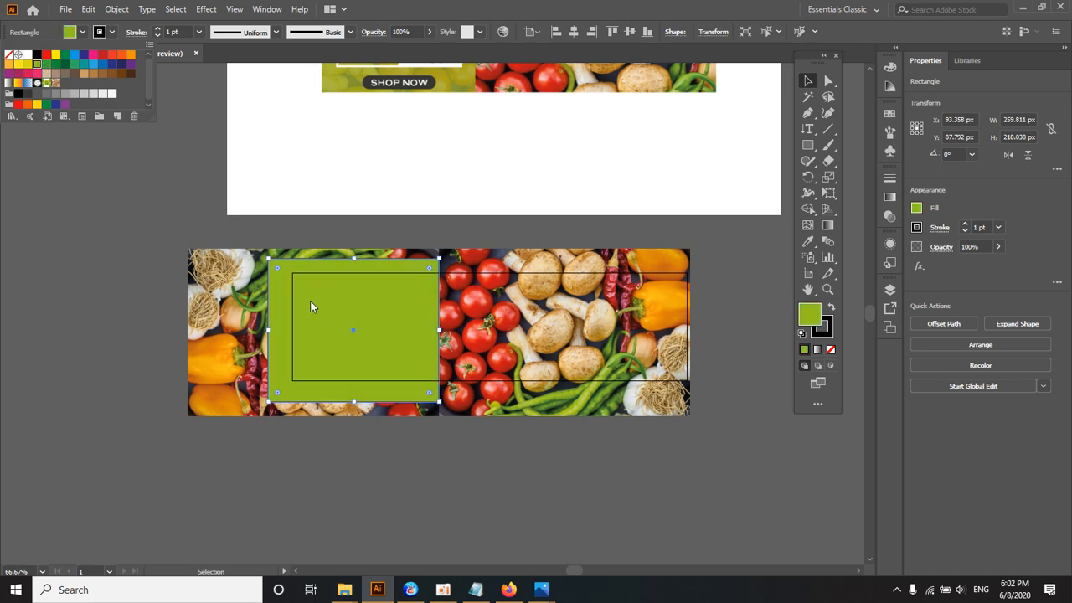
Step: Give the green rectangle a white stroke with a weight of 15 pt
click(28, 56)
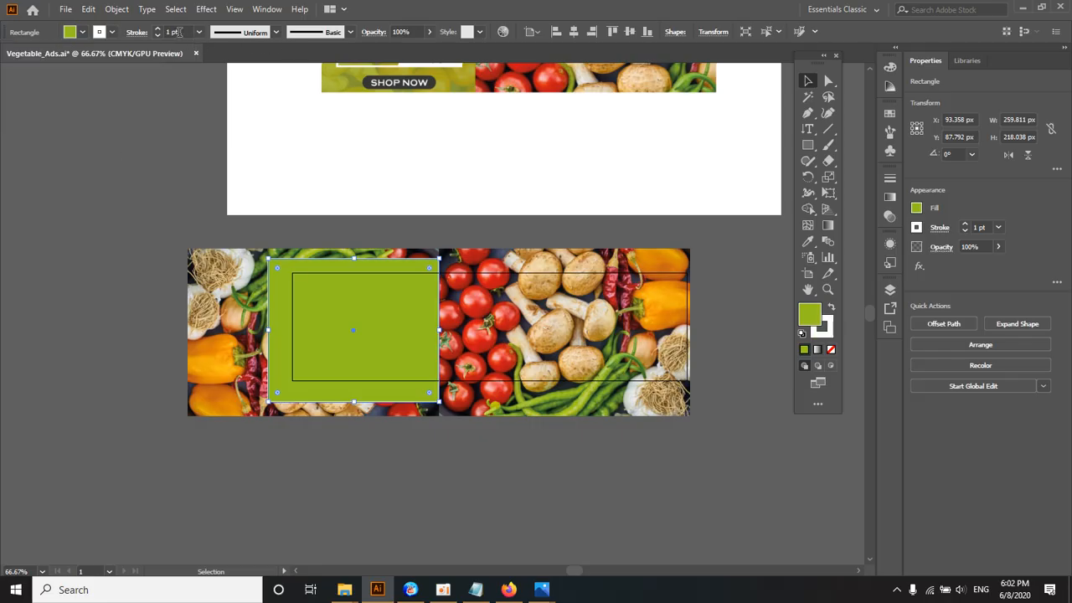
scroll(178, 32, up, 17)
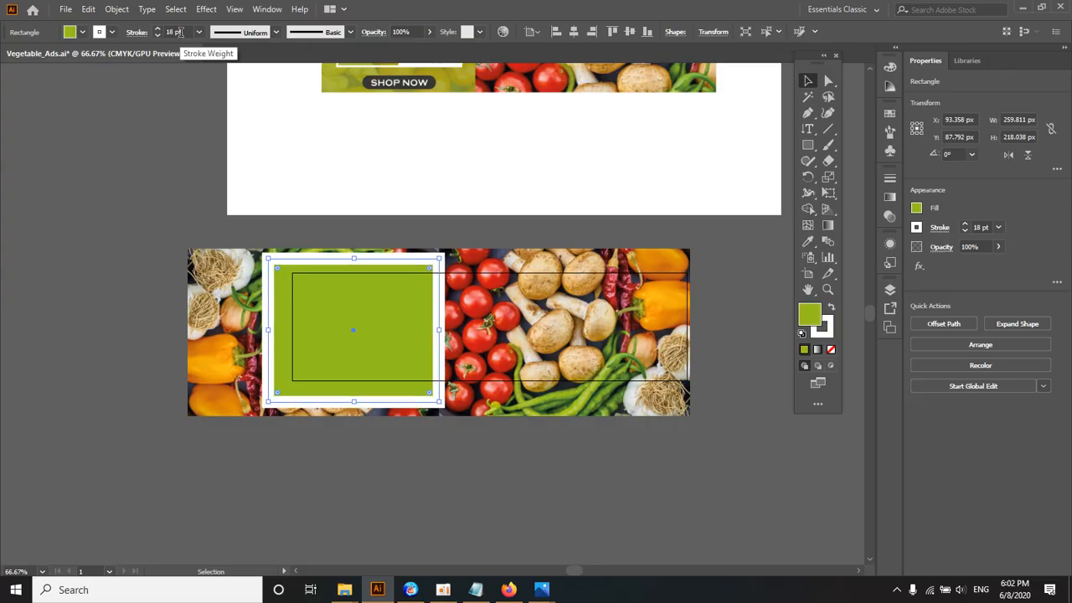
scroll(179, 32, down, 3)
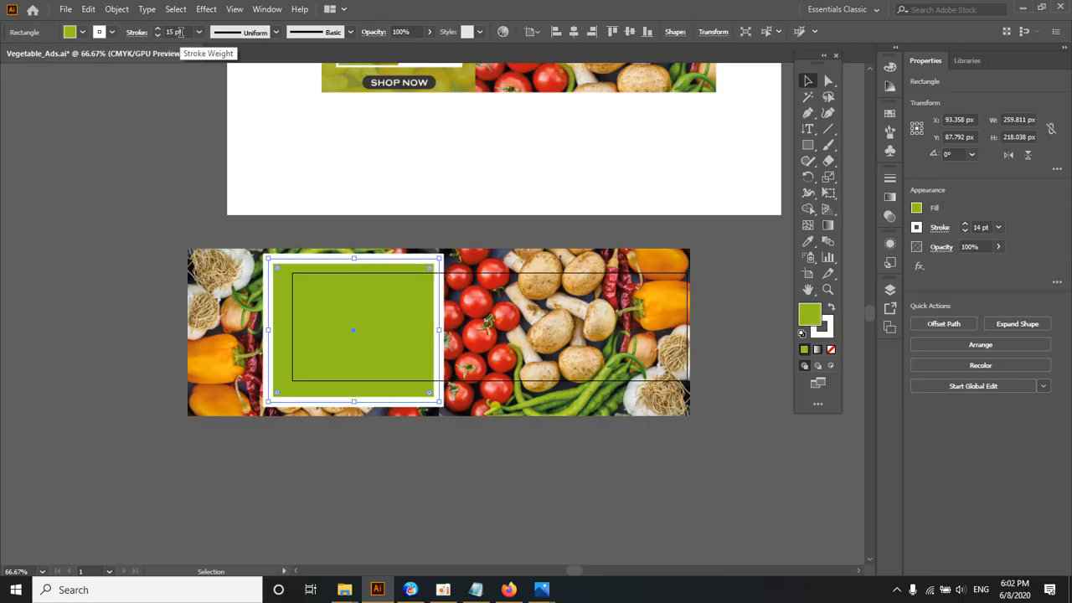
Step: Remove the stroke from the green rectangle by setting its colour to None
click(112, 32)
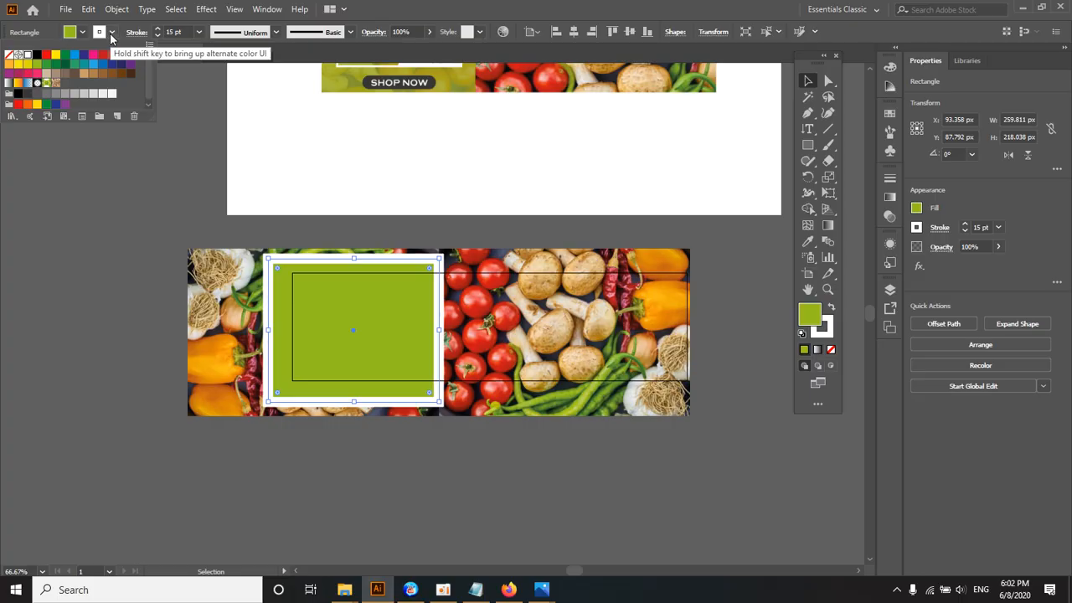
click(9, 55)
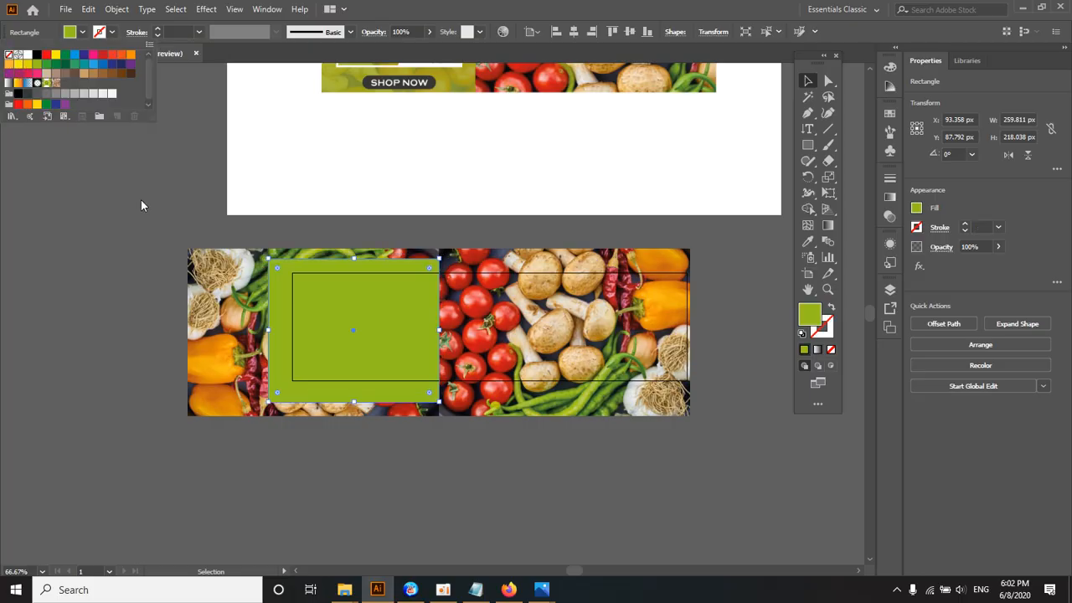
click(141, 200)
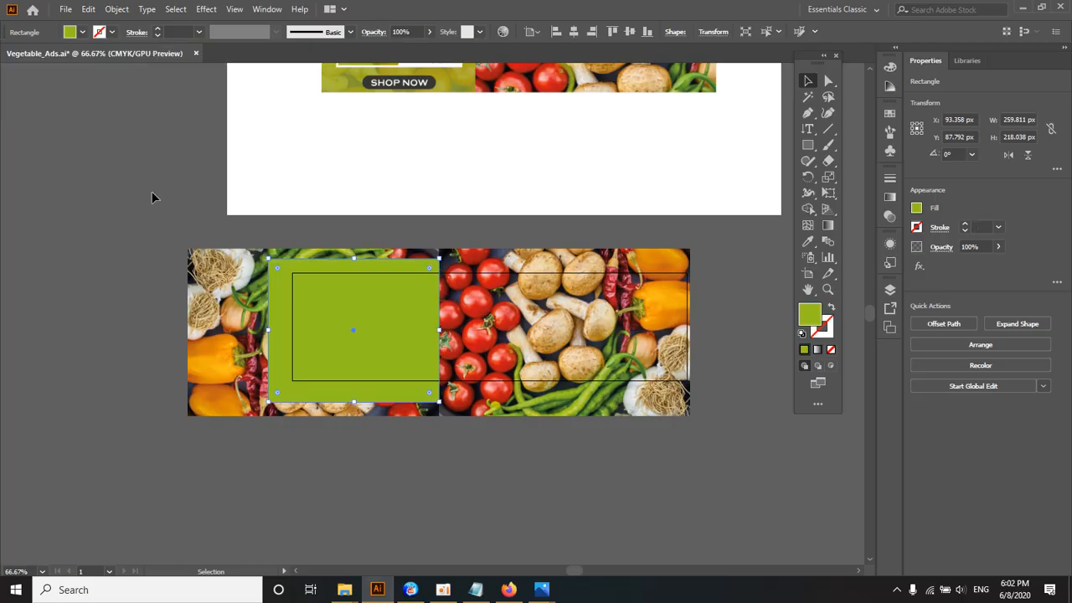
Step: Examine how the reference banner's translucent green text panel overlays the vegetables, and return to the artboard
ctrl+alt+click(412, 316)
drag(408, 271, 356, 331)
ctrl+click(402, 313)
ctrl+click(388, 166)
ctrl+click(387, 165)
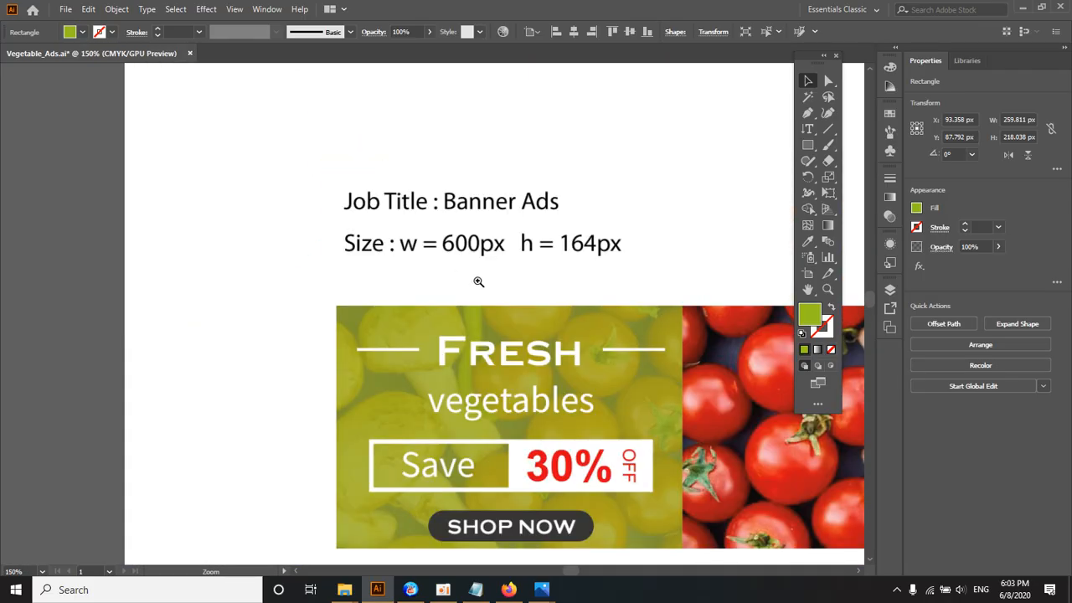
ctrl+click(478, 282)
ctrl+click(478, 280)
drag(471, 373, 366, 127)
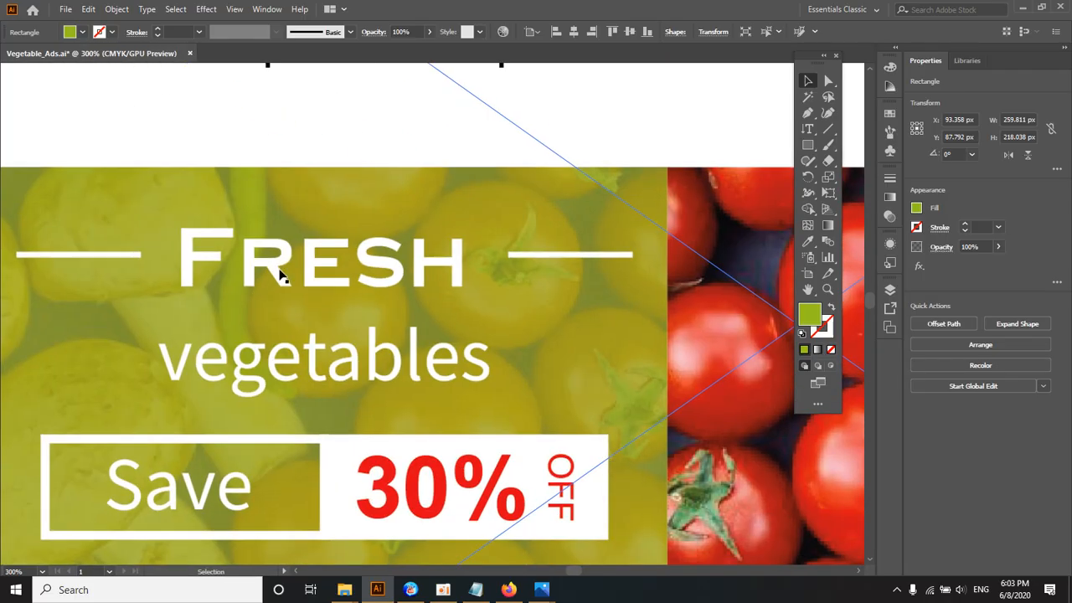
ctrl+alt+click(401, 327)
ctrl+alt+click(401, 325)
drag(401, 327, 375, 116)
ctrl+alt+click(430, 283)
ctrl+alt+click(430, 284)
drag(419, 354, 417, 155)
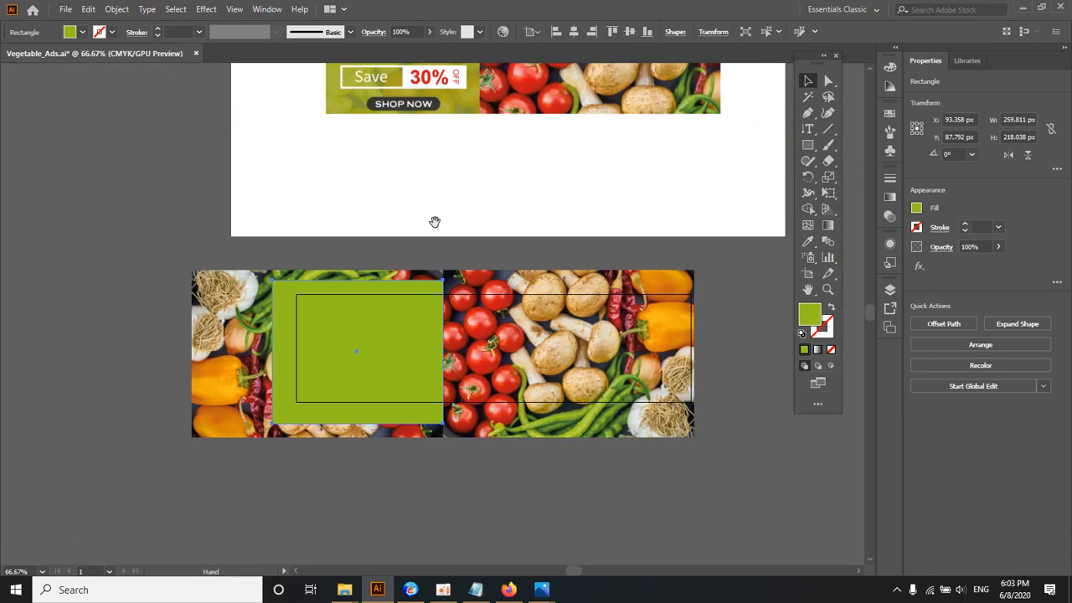
drag(435, 221, 443, 187)
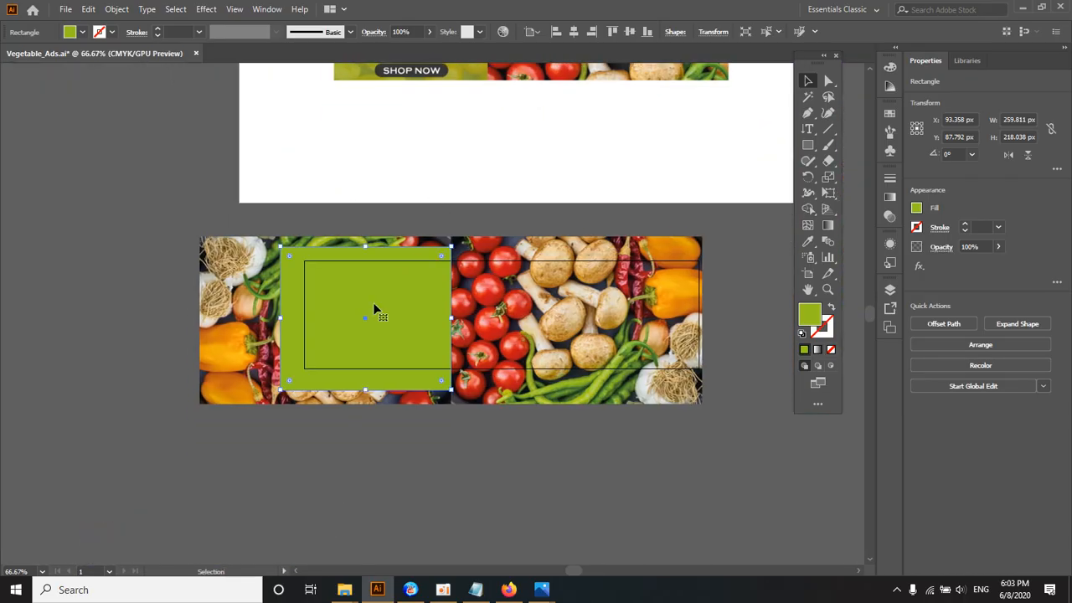
Step: Set the green rectangle's opacity to 90% and deselect it
click(429, 33)
mouse_move(426, 48)
mouse_down()
mouse_move(404, 52)
mouse_move(420, 53)
mouse_up()
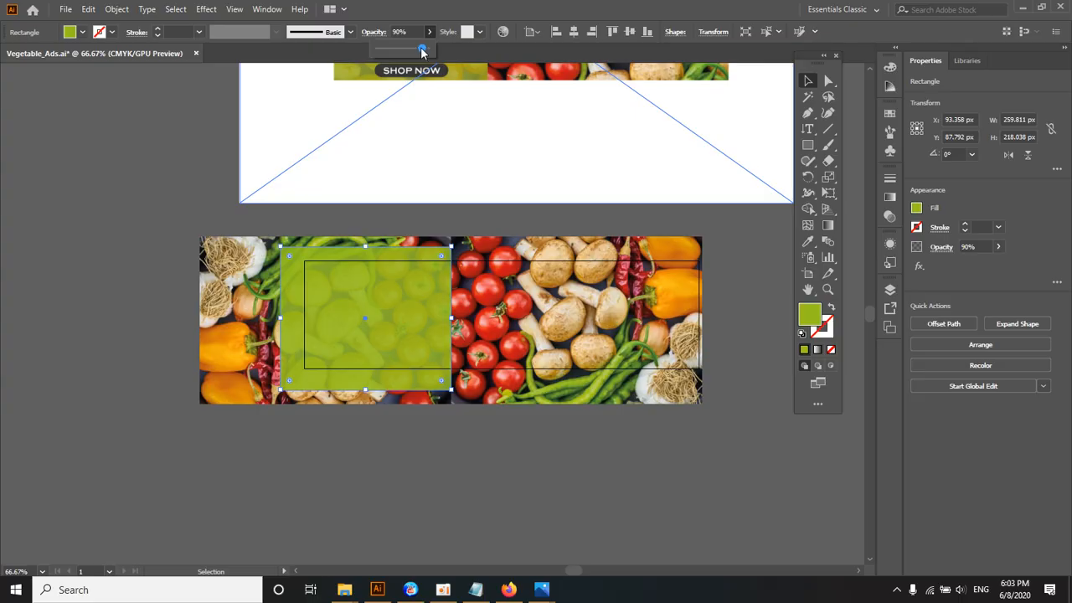
click(172, 127)
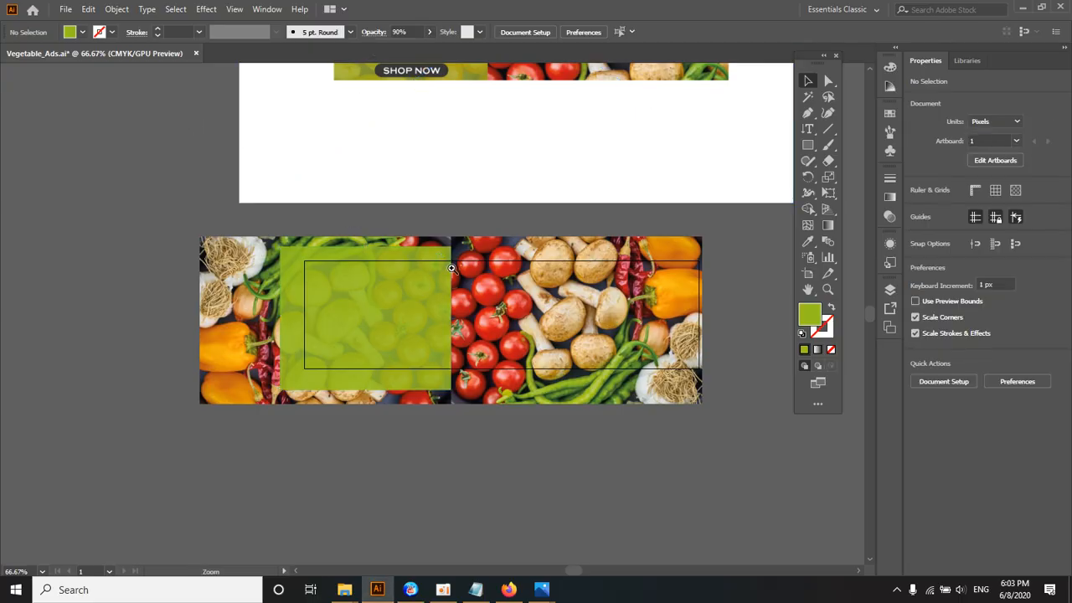
scroll(452, 270, down, 1)
scroll(429, 298, up, 1)
click(417, 323)
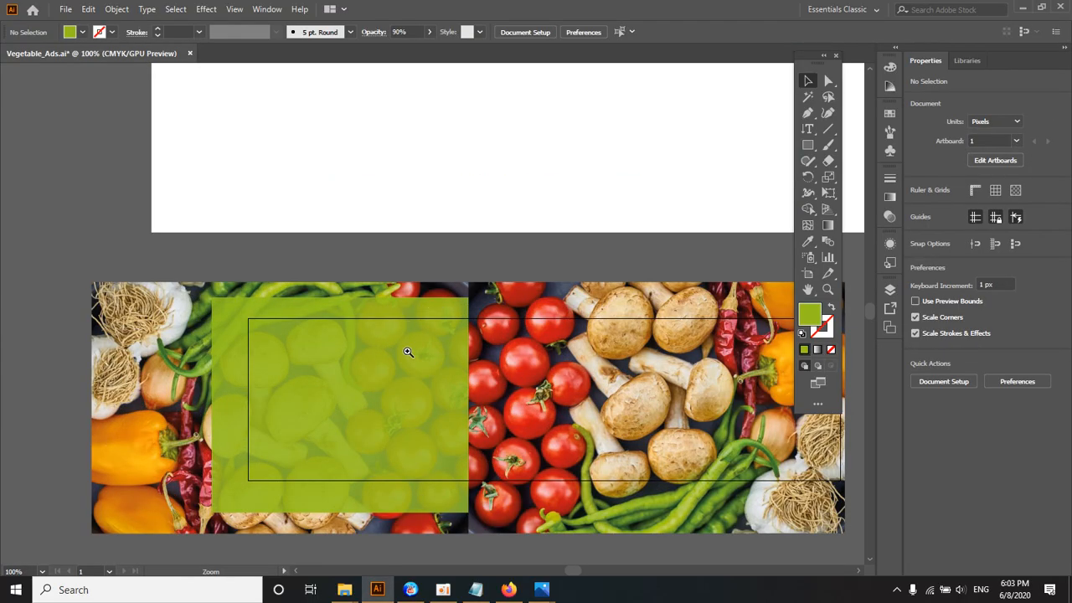
alt+click(407, 352)
click(443, 319)
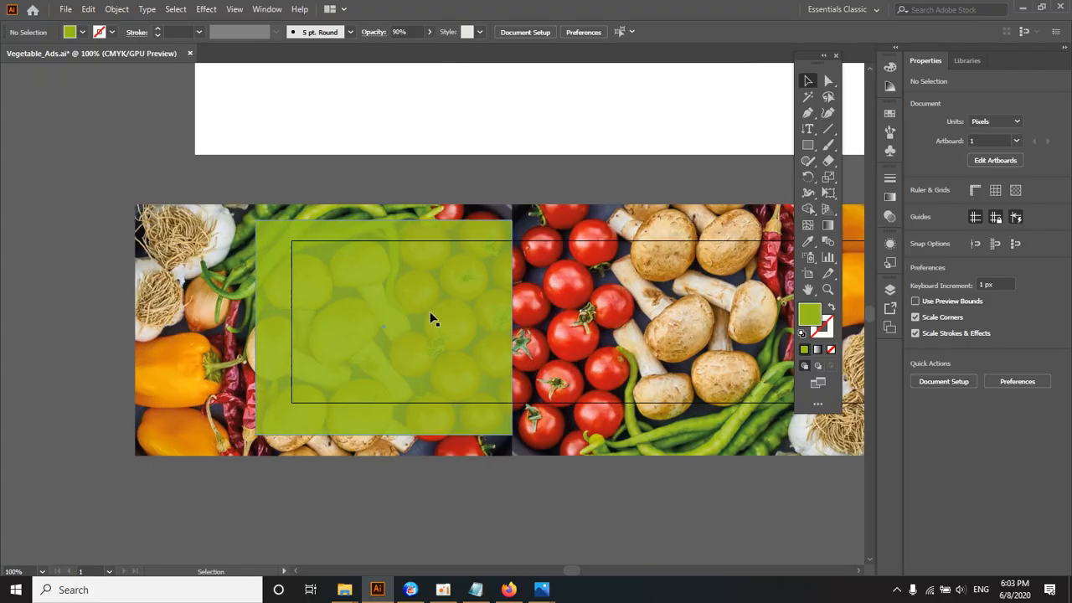
click(430, 312)
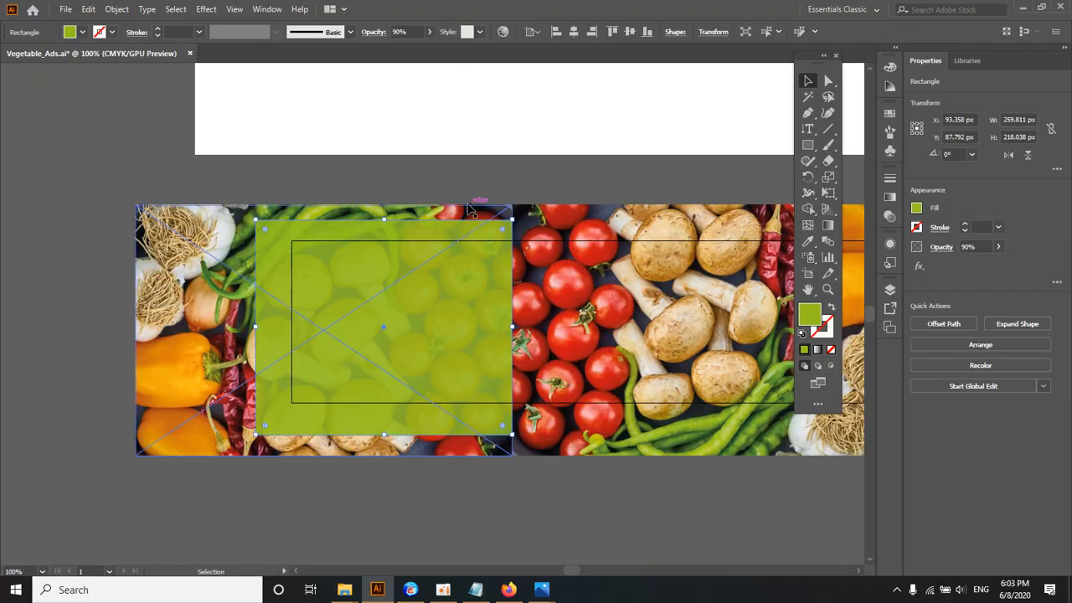
click(443, 590)
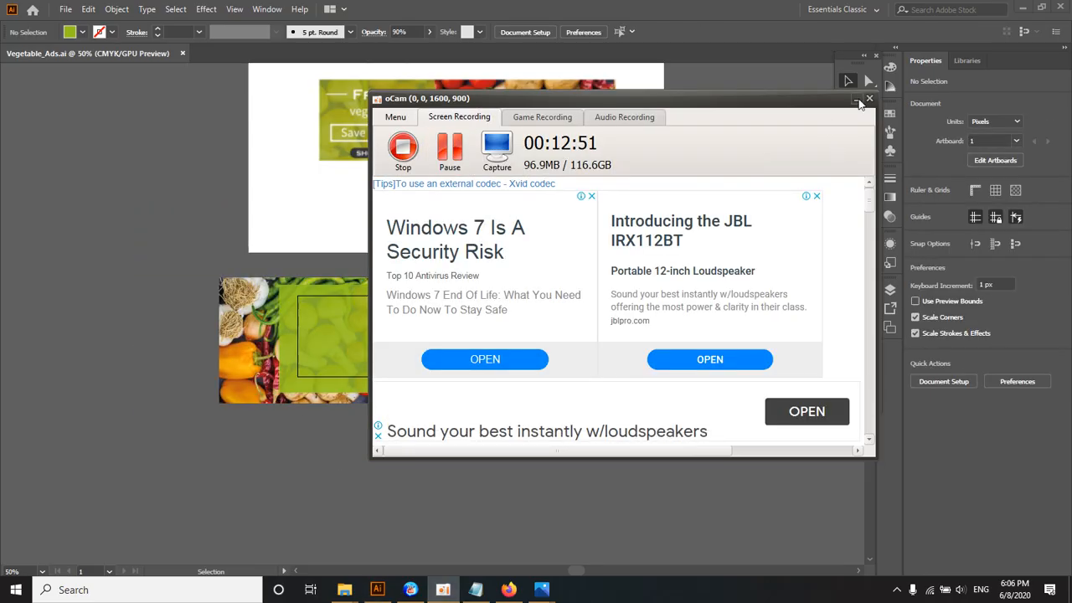
click(856, 99)
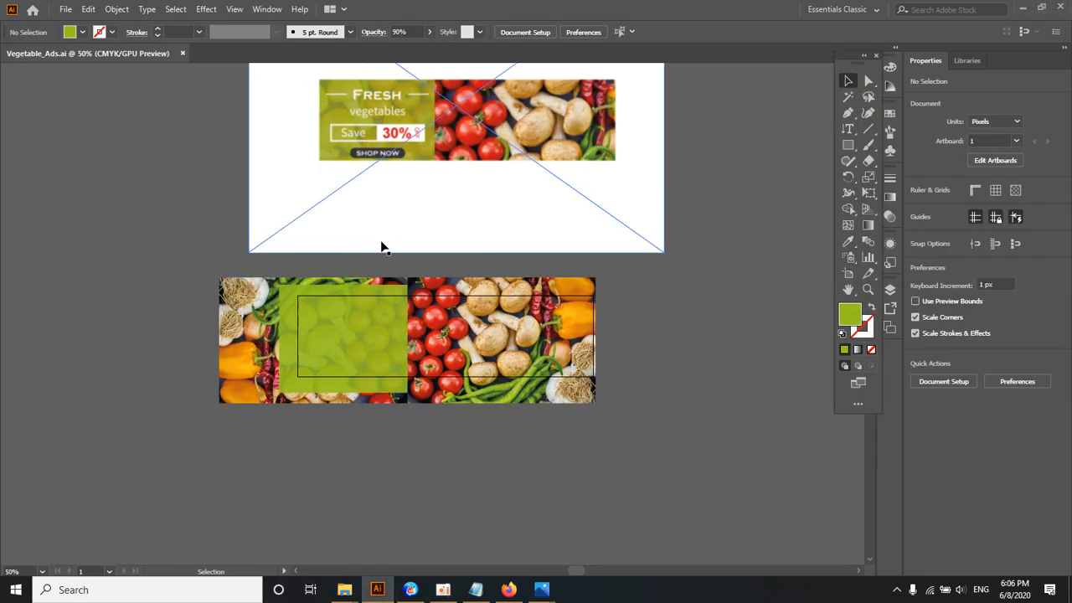
Step: Examine the heading and its flanking lines in the reference banner, and return to the green panel on the artwork
key(z)
click(379, 254)
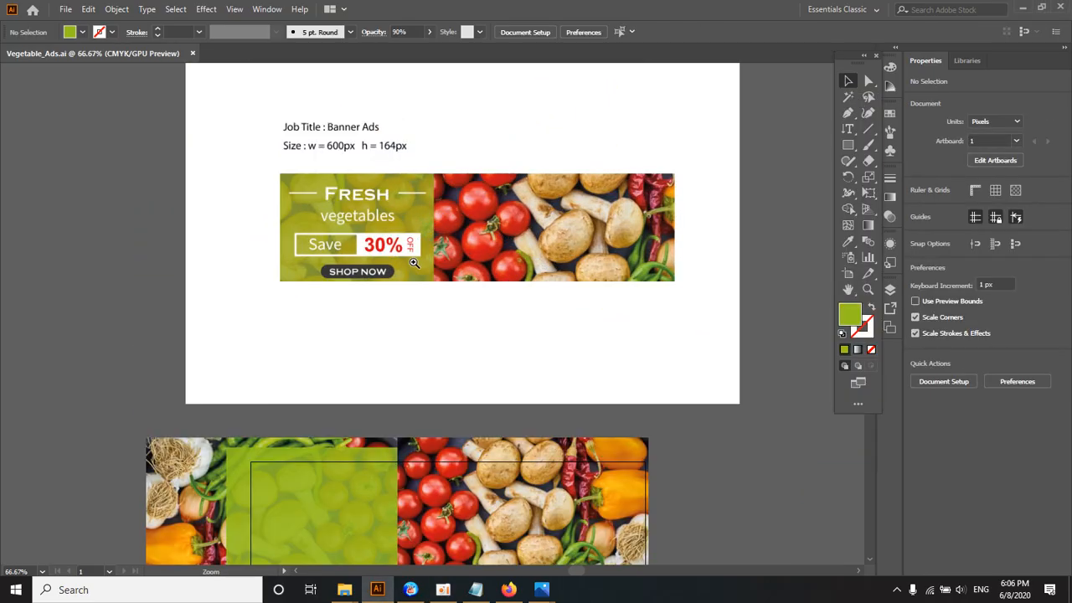
ctrl+alt+click(414, 263)
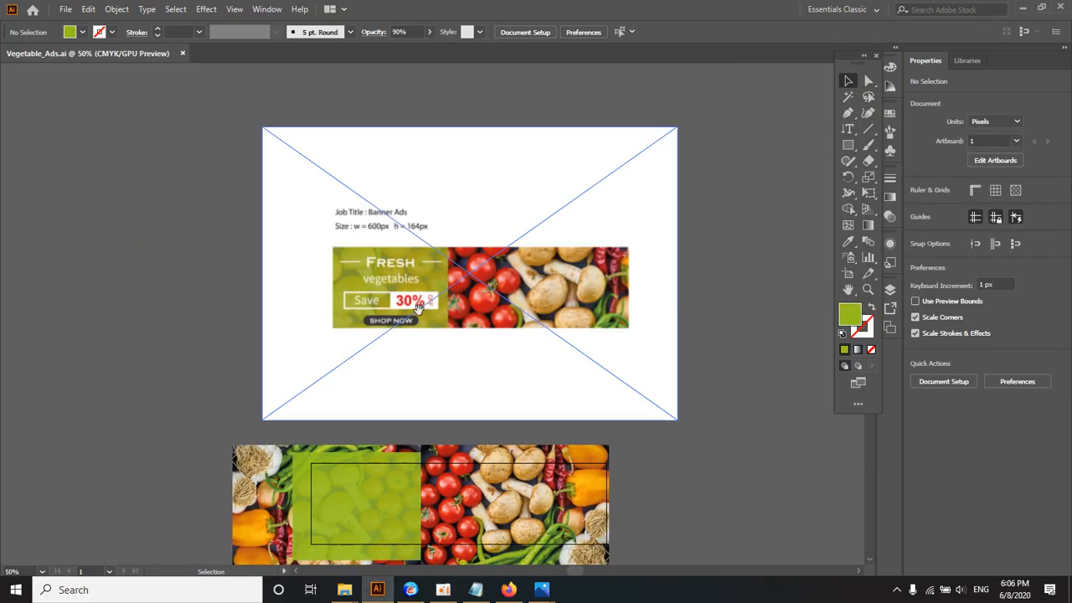
drag(417, 433, 436, 233)
ctrl+click(436, 213)
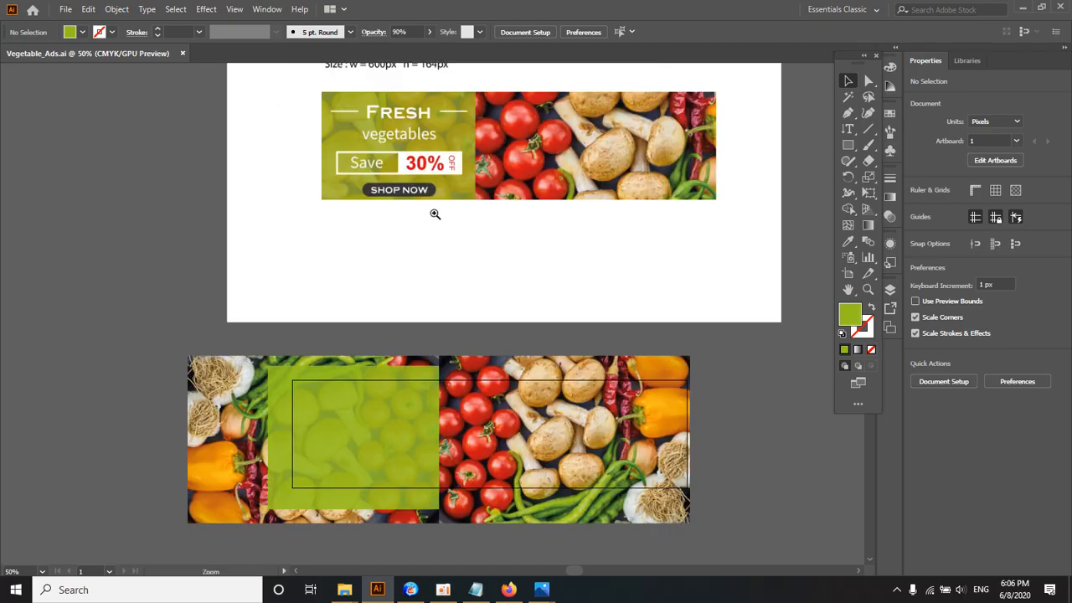
ctrl+click(397, 358)
ctrl+click(406, 365)
drag(406, 365, 414, 201)
ctrl+alt+click(408, 269)
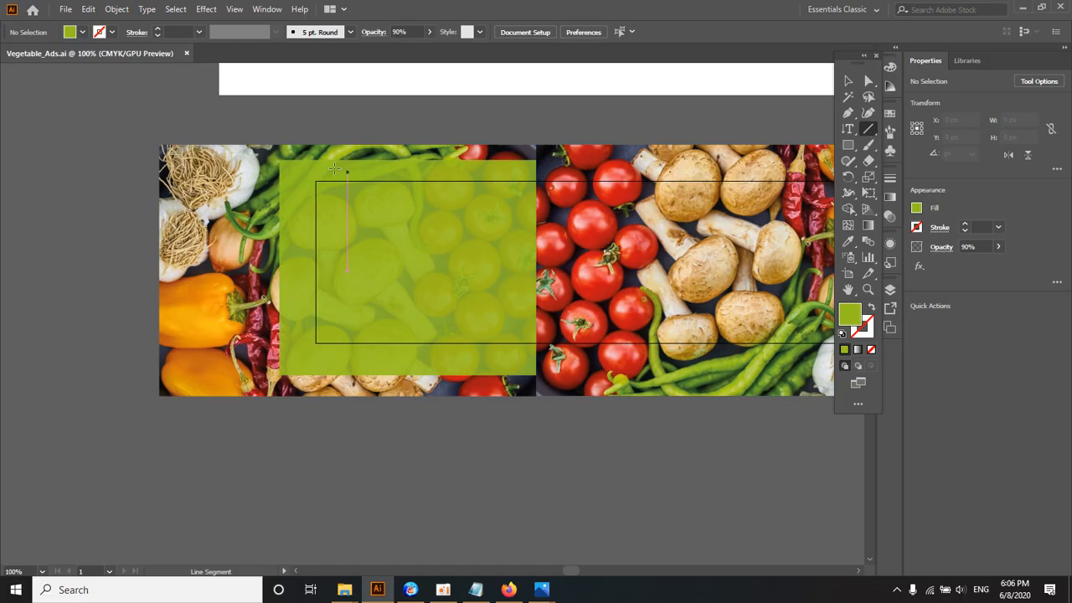
Step: Draw a horizontal line about 462 px long just above the vegetable photos
drag(276, 117, 616, 128)
key(ctrl+z)
drag(273, 122, 729, 122)
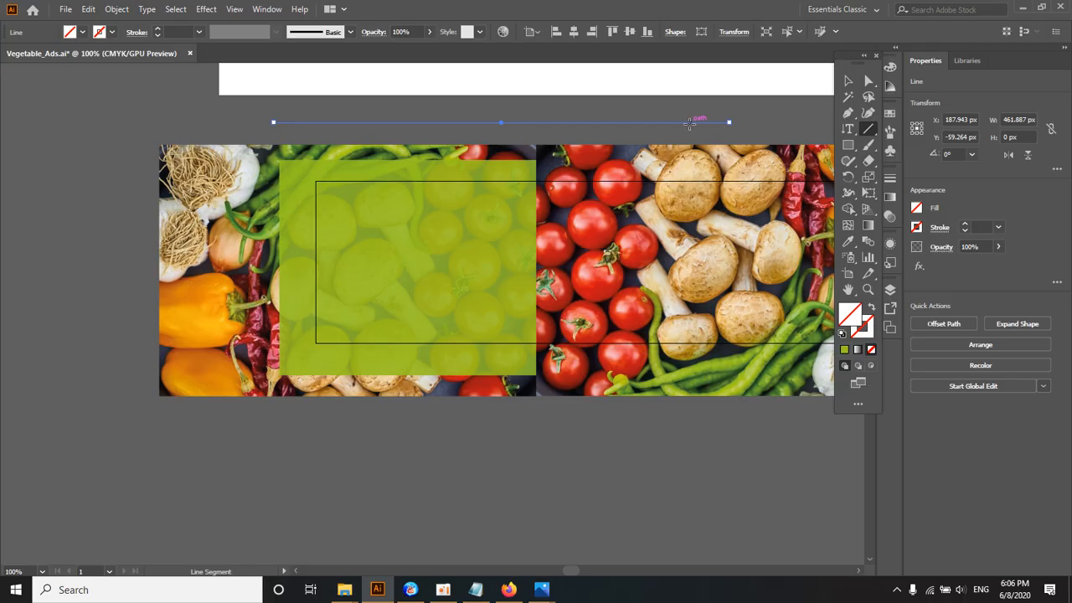
Step: Give the horizontal line a white stroke and try stroke weights of 8 pt and 2 pt
click(111, 33)
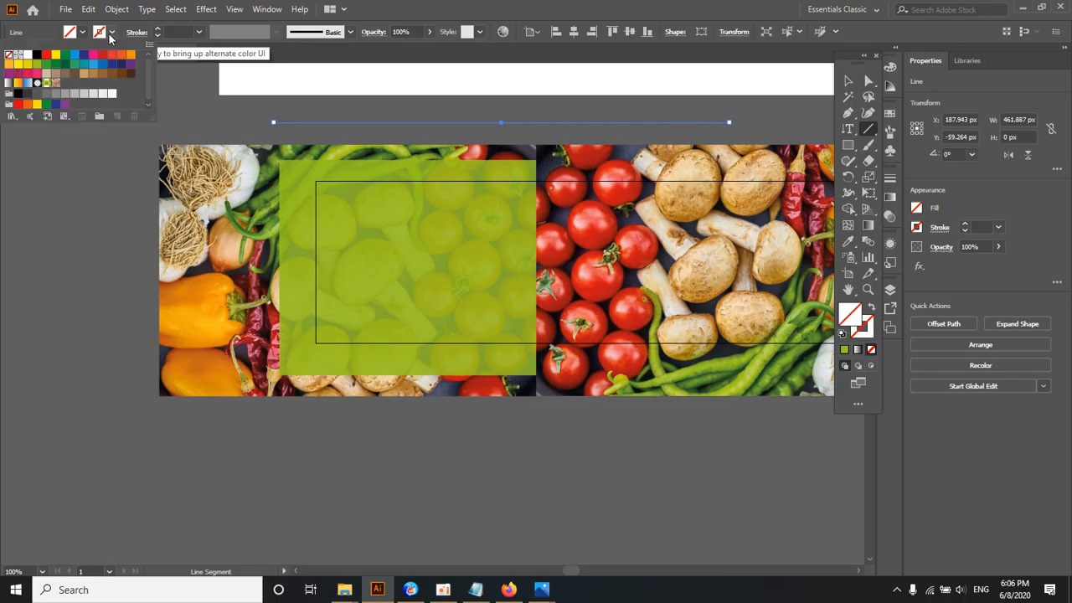
click(27, 55)
click(181, 31)
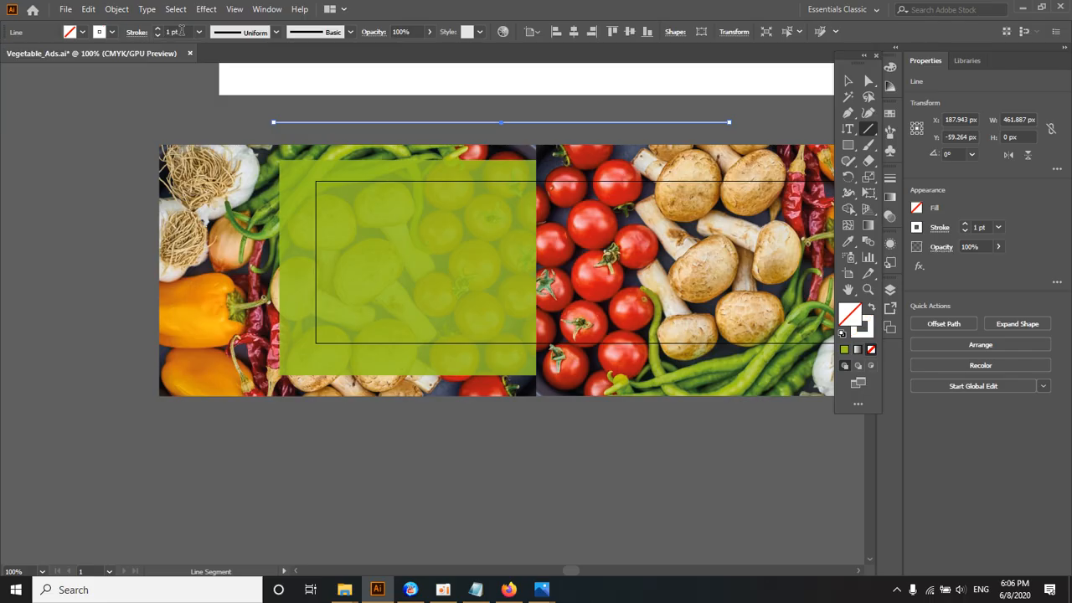
scroll(182, 31, up, 7)
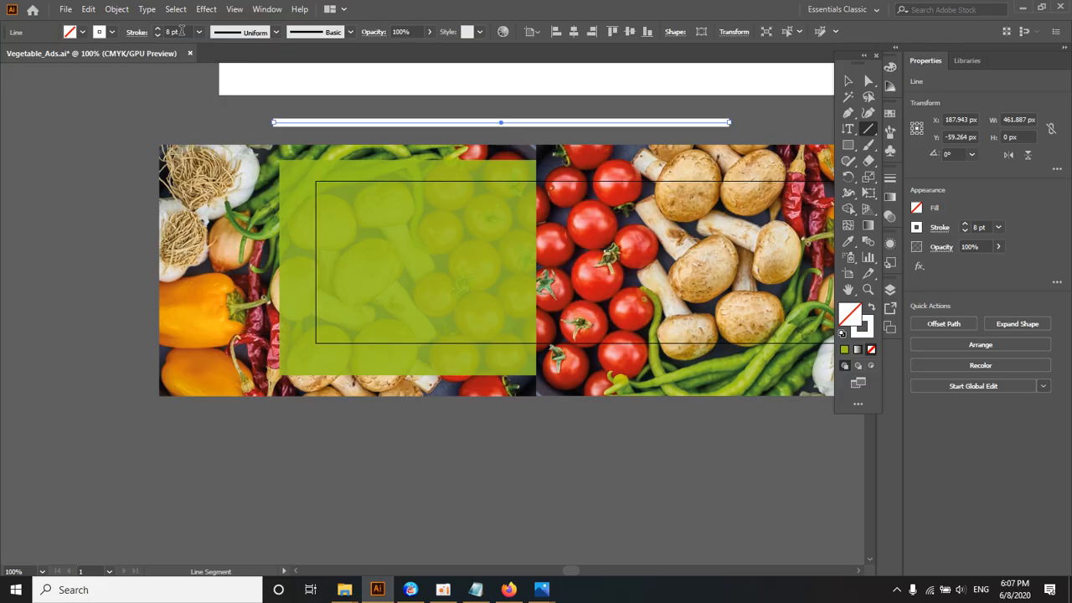
scroll(181, 31, down, 6)
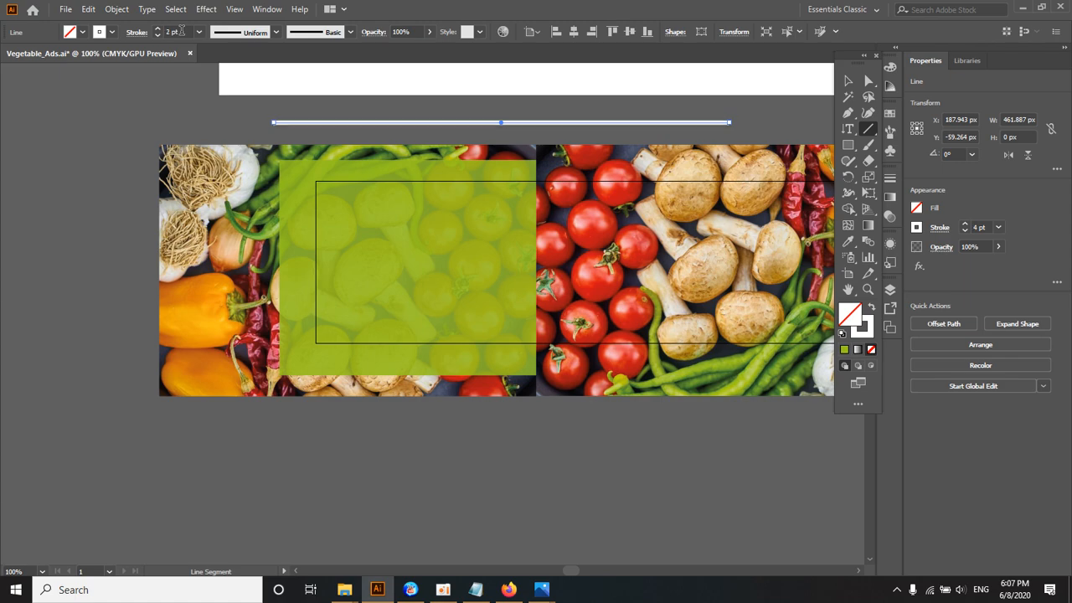
Step: Undo the last stroke weight change and delete the horizontal line
click(841, 85)
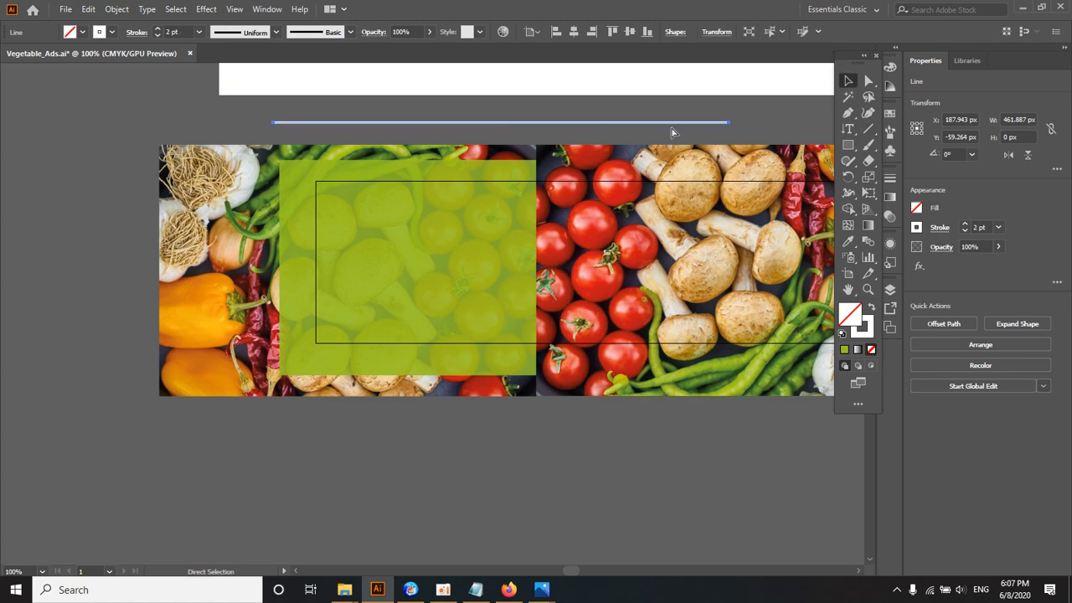
key(ctrl+z)
key(ctrl+z)
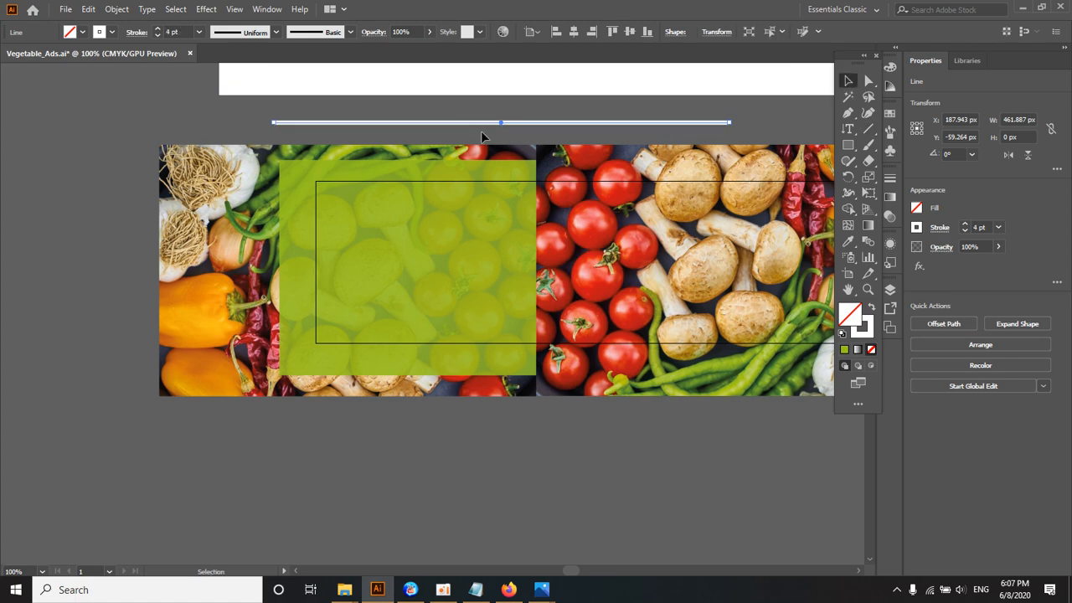
key(Delete)
Step: Draw a vertical white 4 pt line beside the photos and a horizontal one about 408 px long above them
click(867, 131)
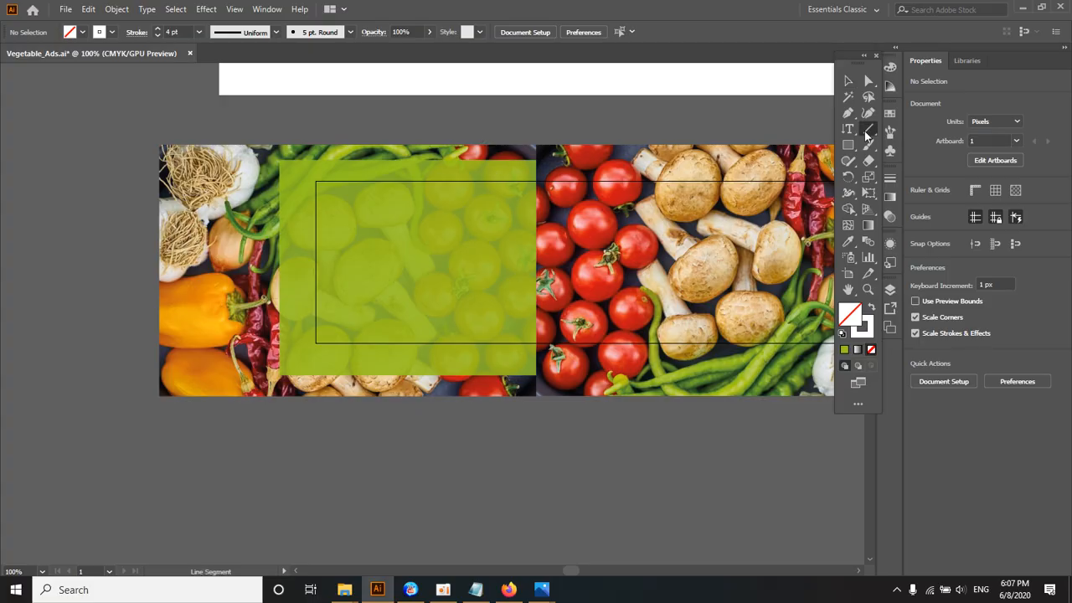
drag(83, 111, 105, 352)
drag(84, 98, 488, 100)
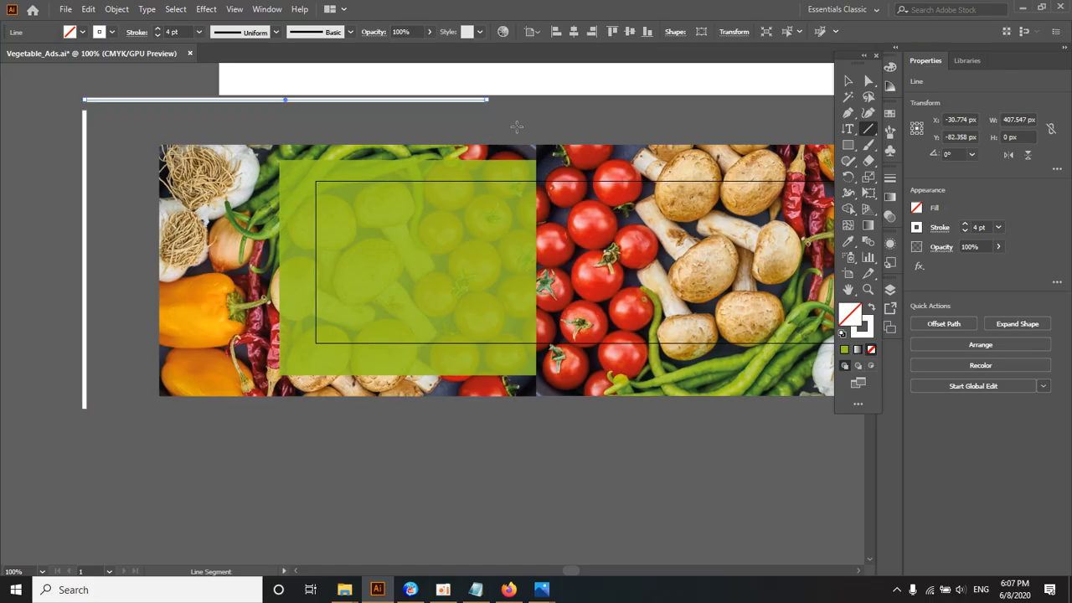
key(v)
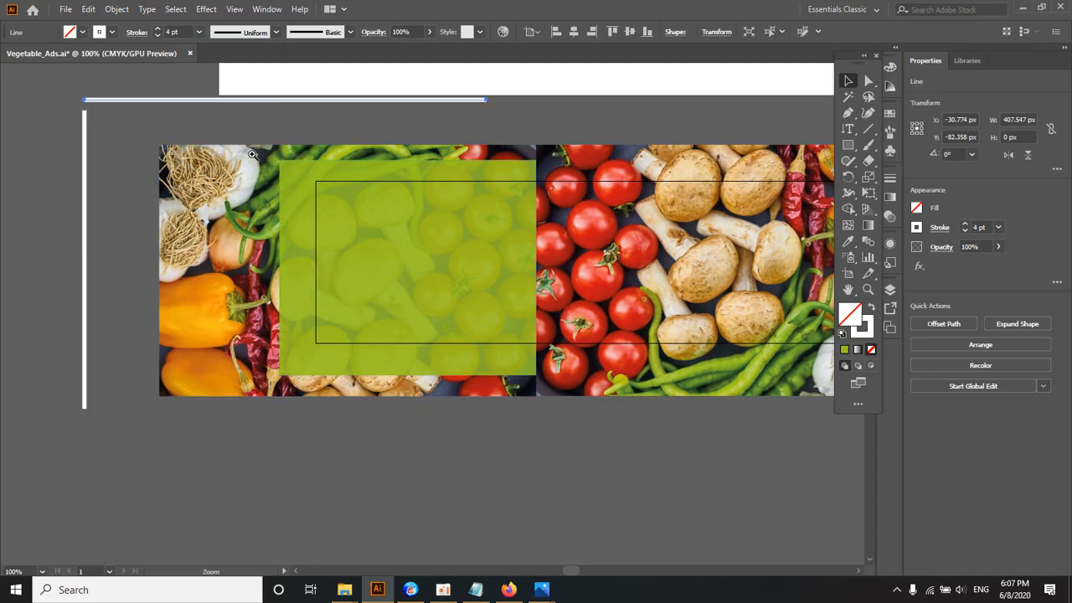
Step: Change the horizontal line's stroke colour to CMYK Cyan and deselect it
key(space)
drag(290, 186, 274, 141)
key(ctrl+minus)
key(space)
drag(518, 309, 312, 219)
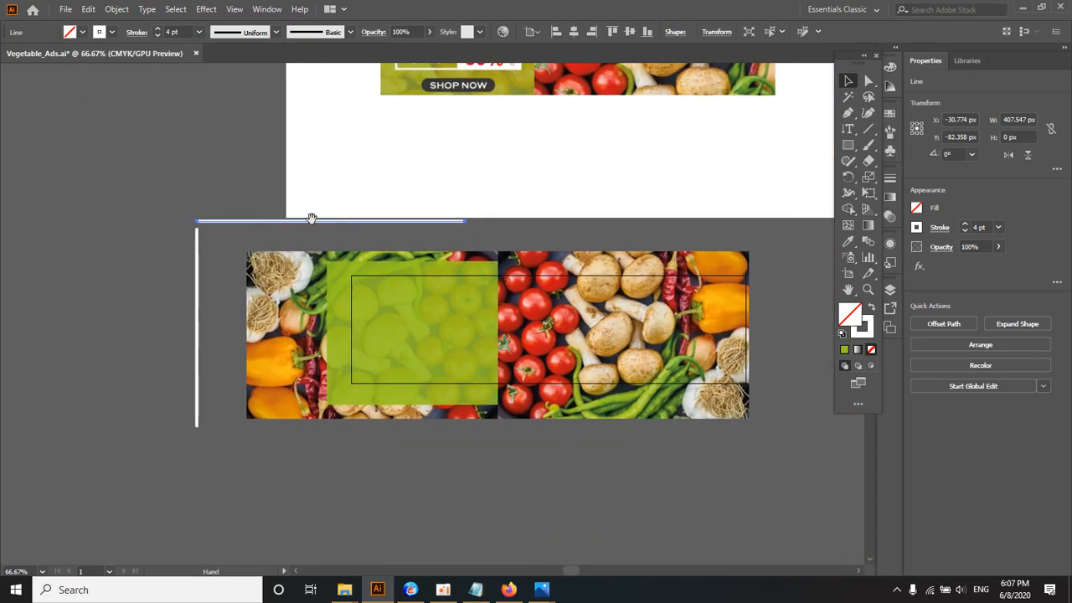
key(ctrl+minus)
key(space)
drag(421, 295, 331, 181)
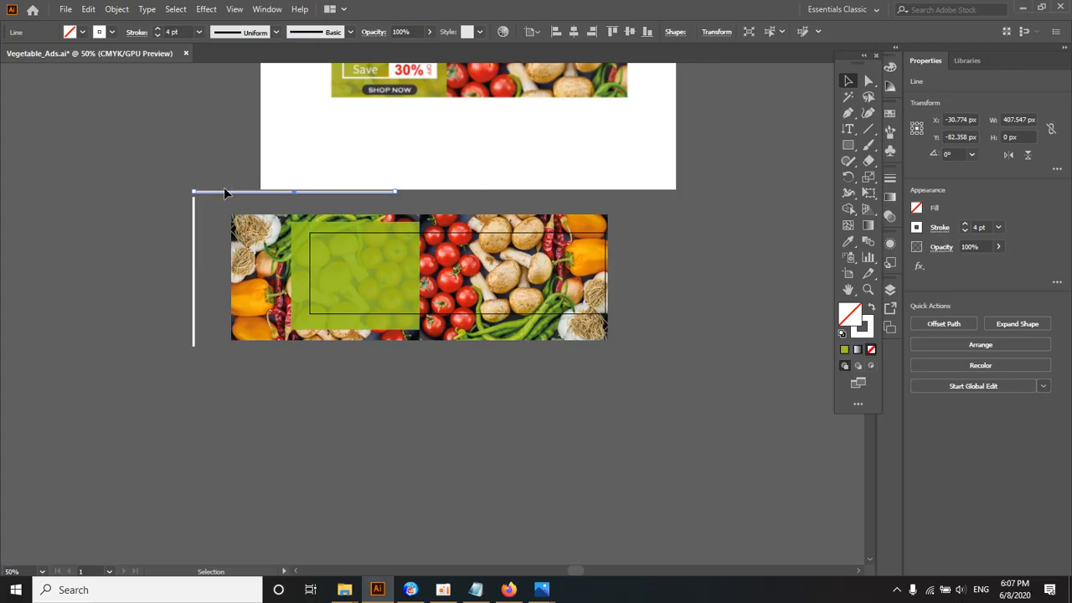
click(99, 34)
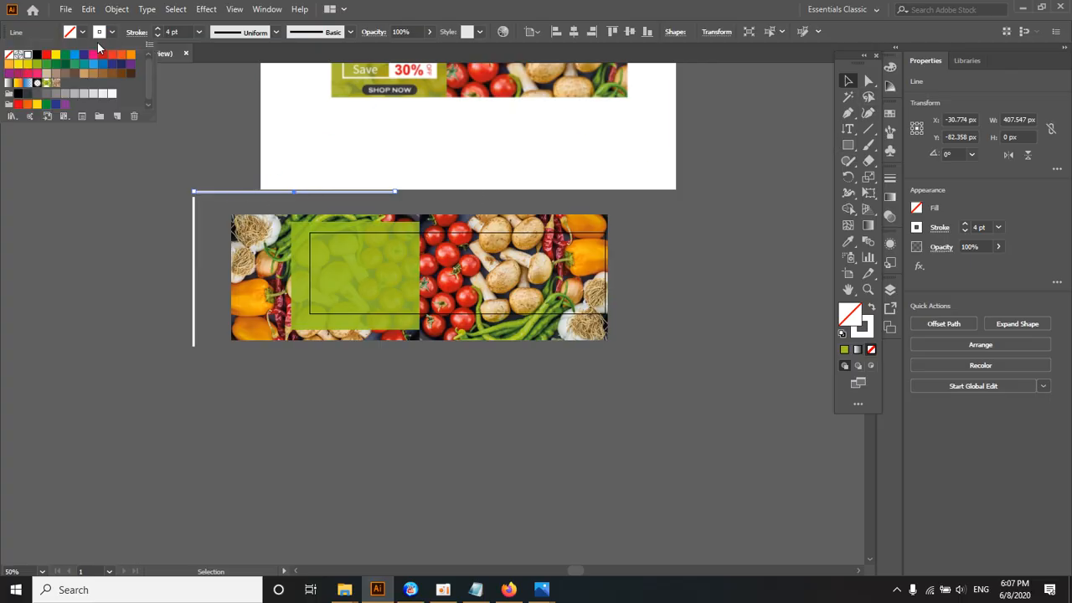
click(74, 56)
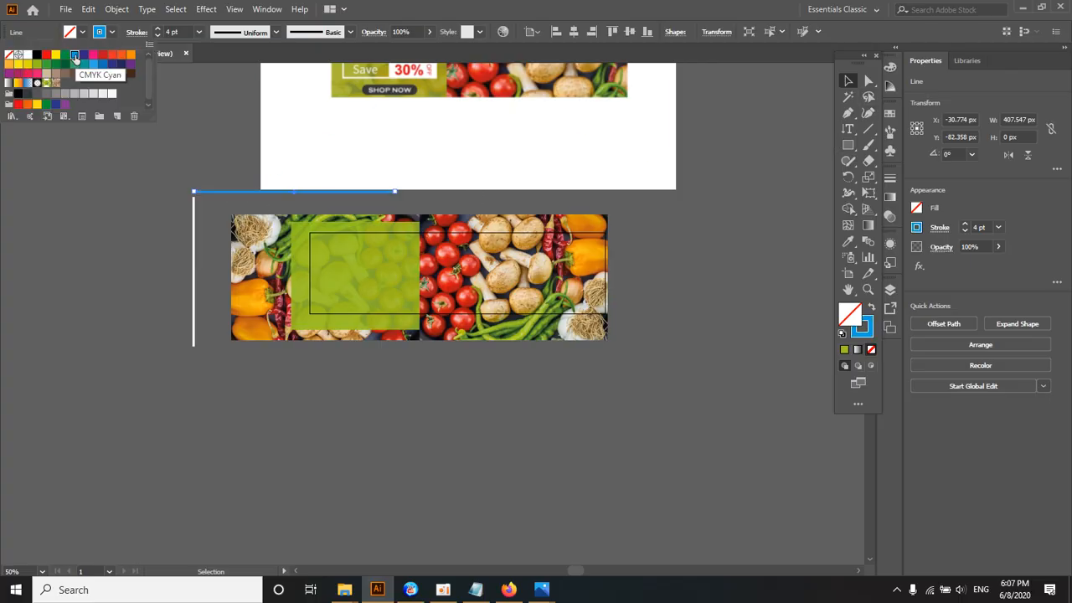
click(167, 236)
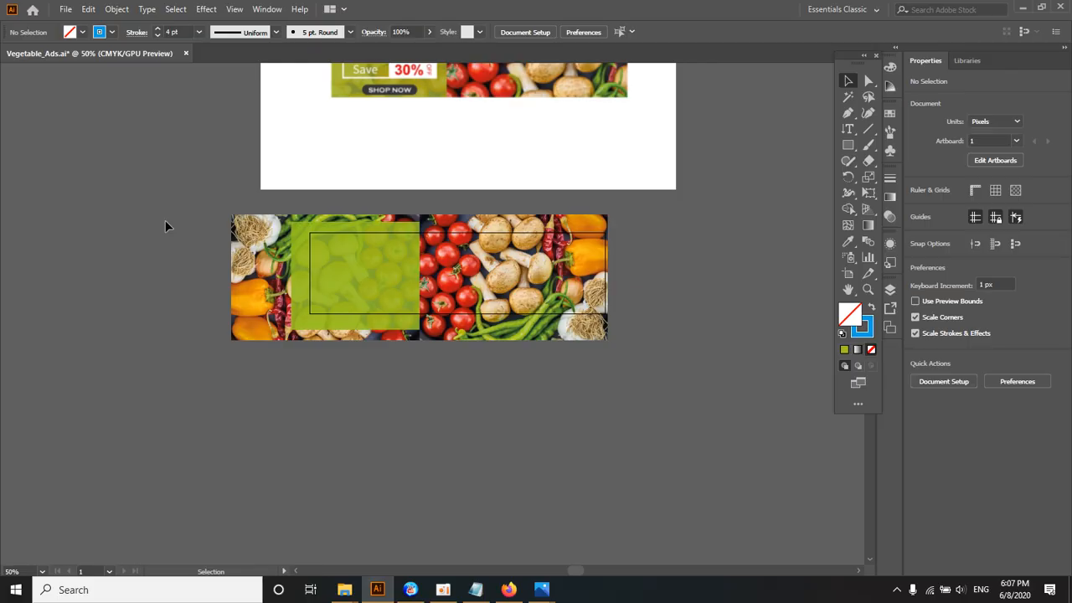
Step: Select the green rectangle and compare it with the text panel in the reference banner
click(333, 271)
click(318, 268)
ctrl+alt+click(467, 314)
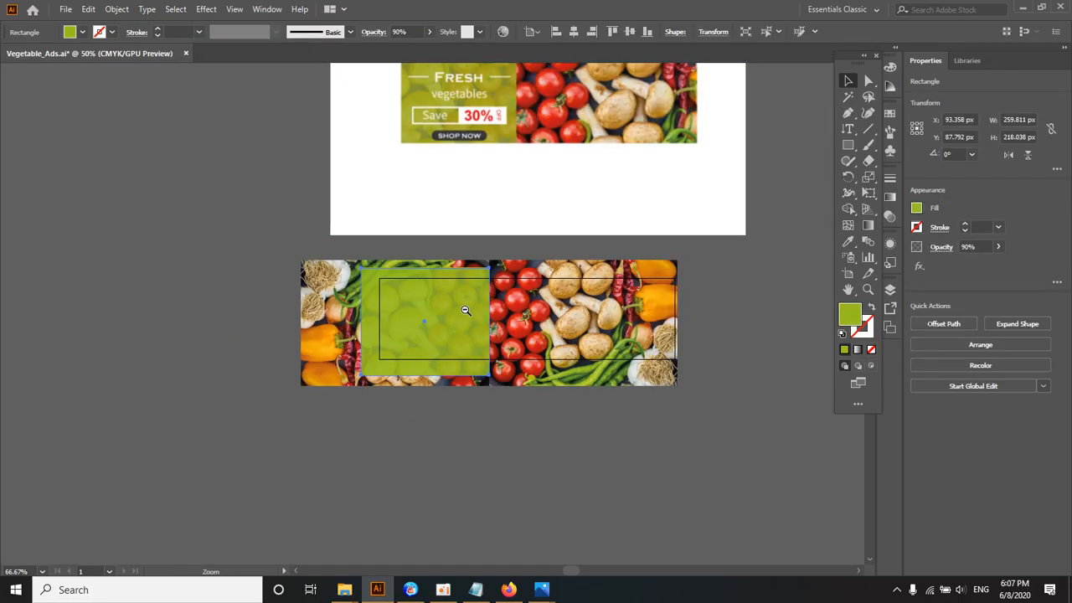
drag(455, 304, 445, 337)
ctrl+click(446, 328)
ctrl+click(446, 327)
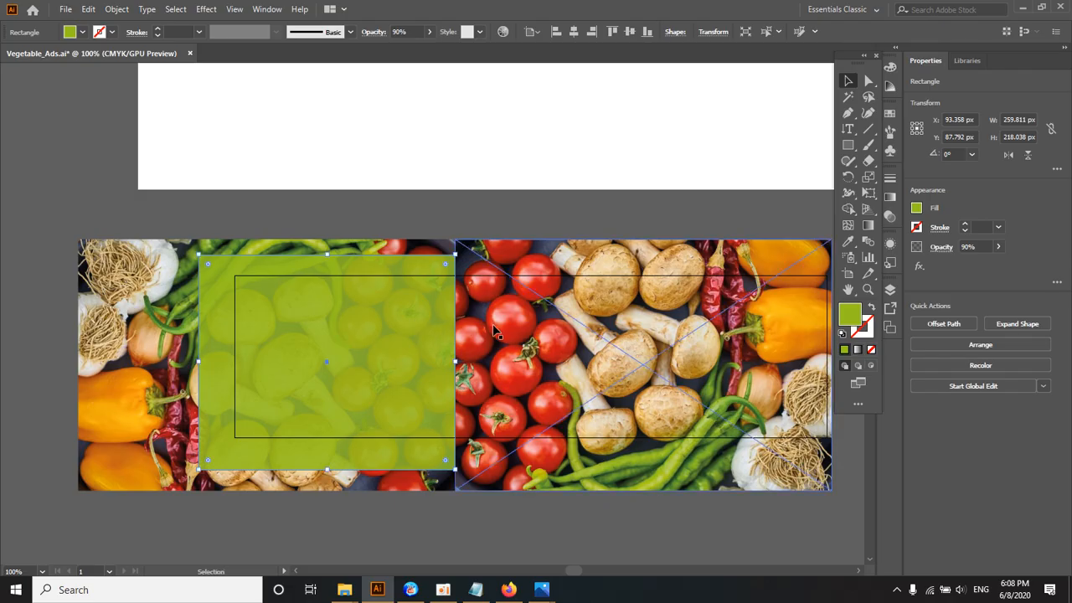
drag(525, 348, 518, 391)
ctrl+alt+click(536, 350)
ctrl+click(490, 361)
ctrl+alt+click(421, 359)
drag(358, 231, 368, 314)
ctrl+alt+click(366, 312)
drag(404, 357, 414, 384)
ctrl+click(434, 346)
Step: Add horizontal point text reading "Fresh" just above the green rectangle, replacing the placeholder text
click(847, 128)
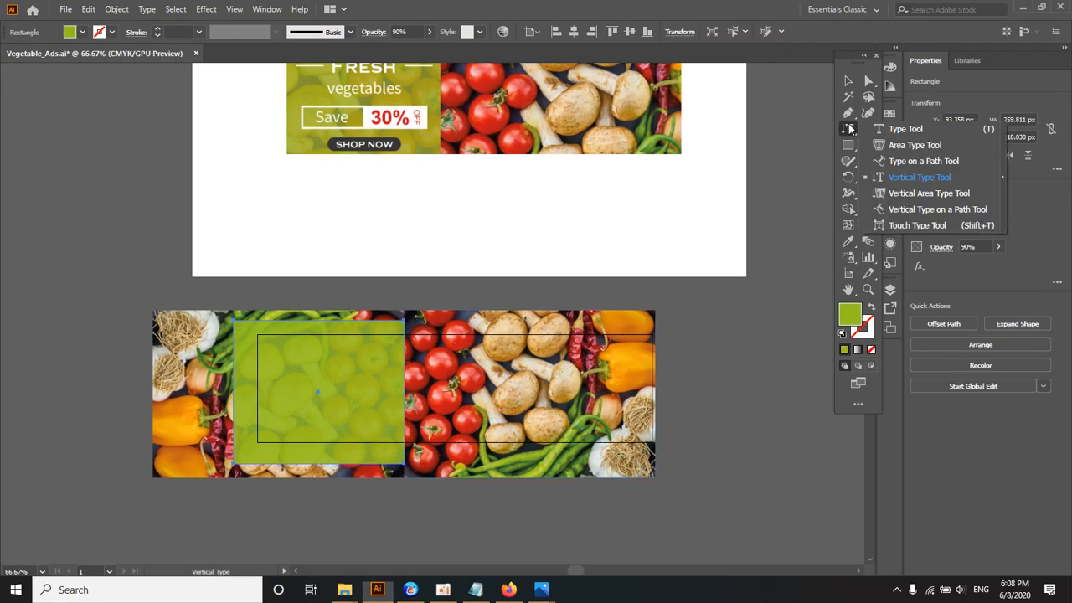
click(908, 126)
drag(291, 321, 297, 386)
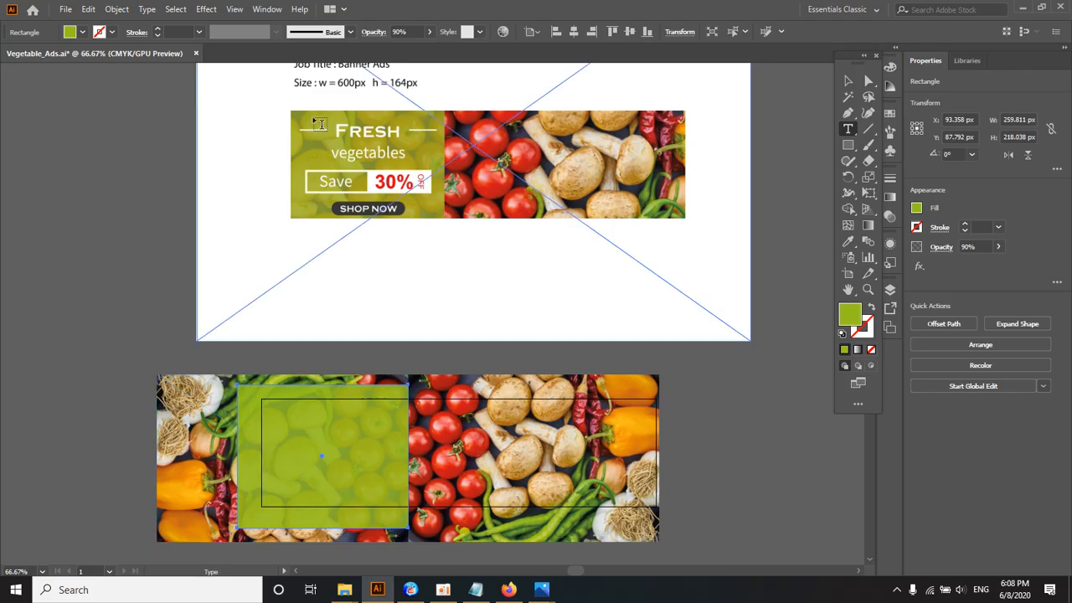
mouse_move(348, 317)
mouse_down()
mouse_move(345, 280)
mouse_move(344, 302)
mouse_up()
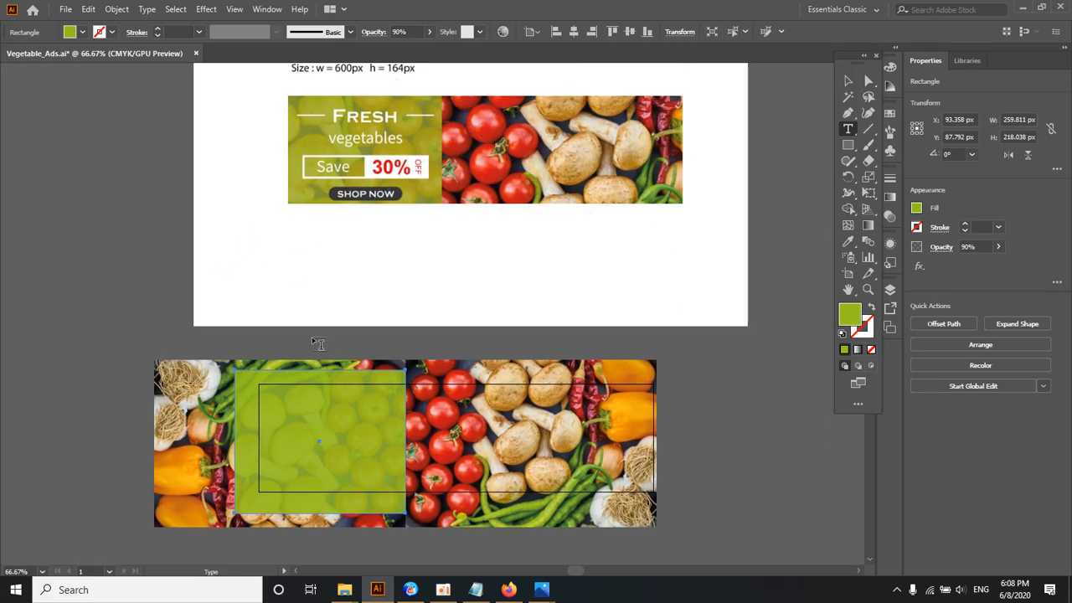
click(314, 337)
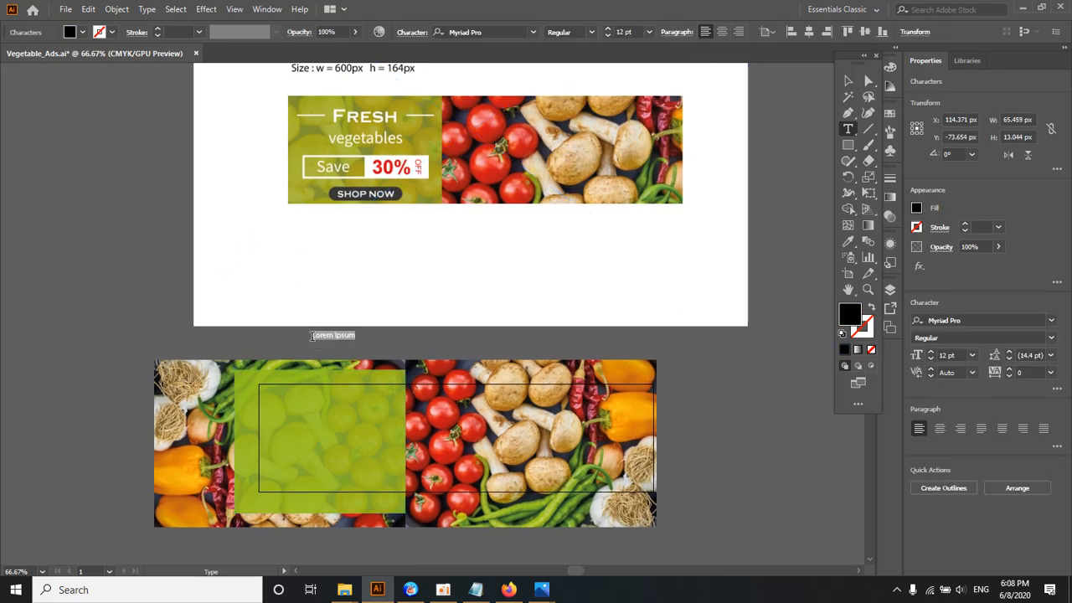
key(BackSpace)
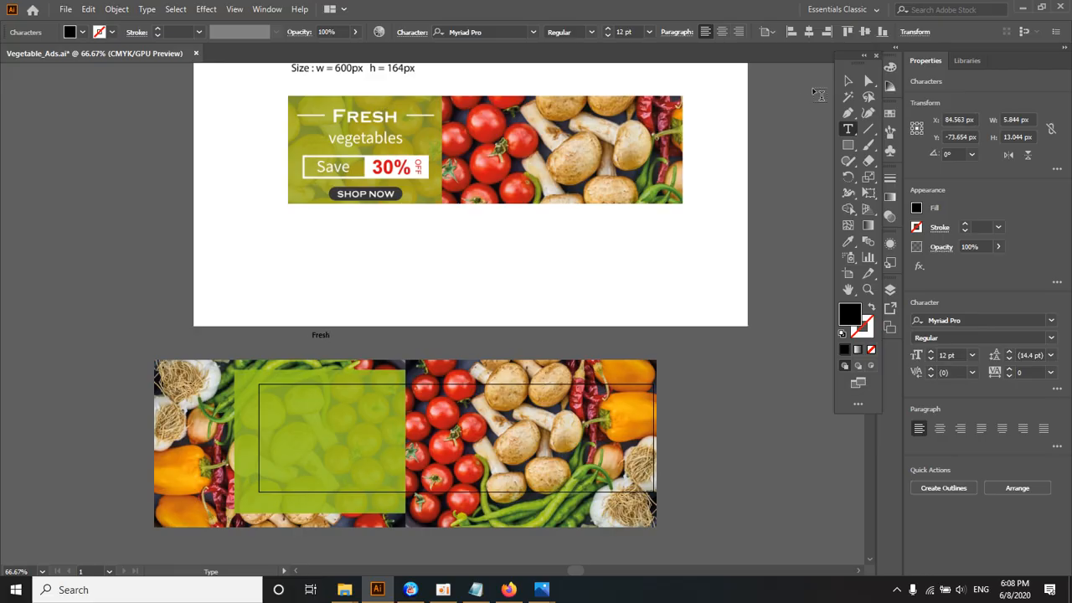
Step: Enlarge the "Fresh" text to about 63.68 pt and set its font to Media Gothic
click(848, 81)
mouse_move(331, 341)
mouse_down()
mouse_move(365, 354)
mouse_move(338, 347)
mouse_up()
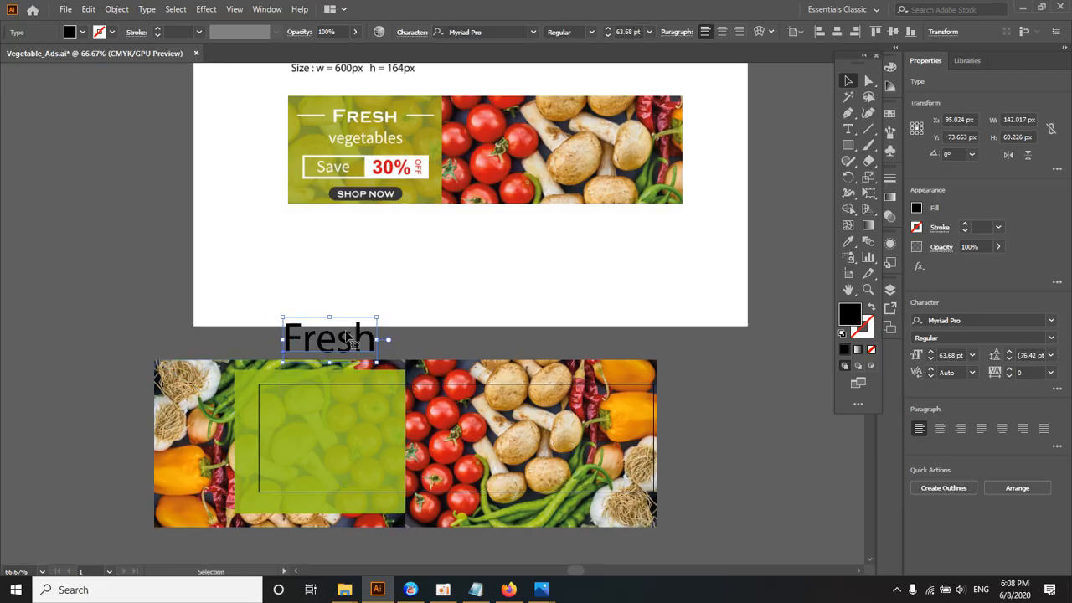
click(533, 32)
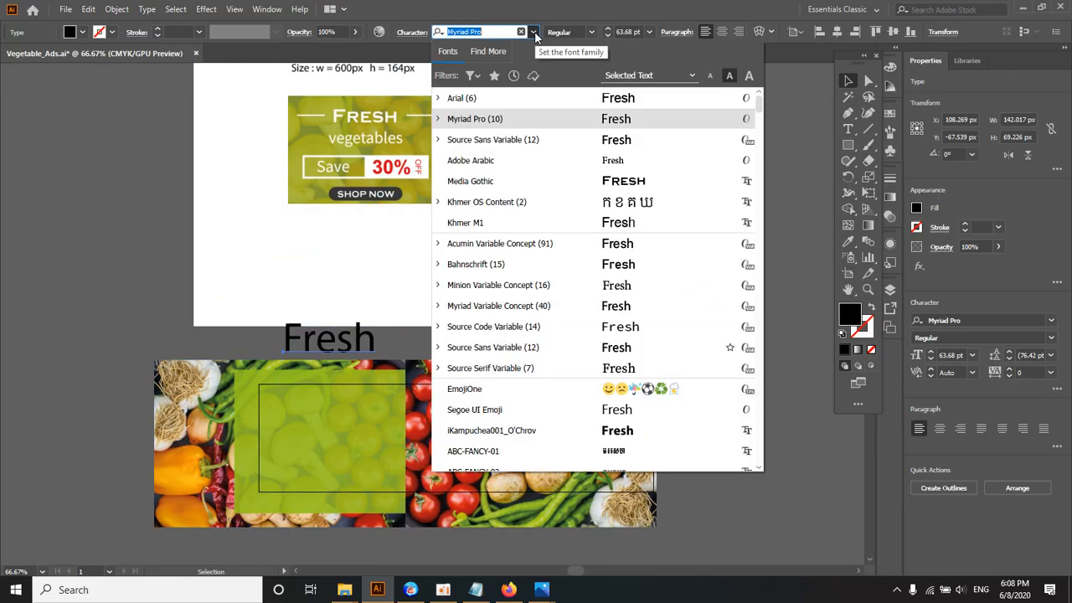
click(552, 186)
Step: Set the fill colour of the "Fresh" text to white
key(ctrl+plus)
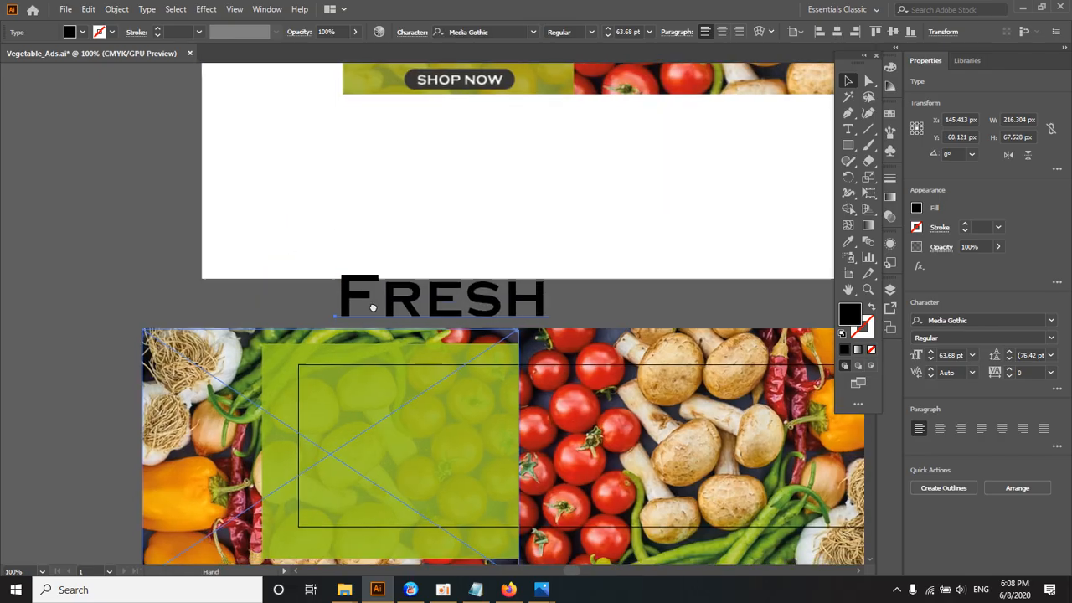
drag(340, 254, 345, 431)
click(83, 34)
click(26, 56)
click(332, 241)
click(332, 242)
Step: Scale the "Fresh" text down to about 30.8 pt and place it in the upper part of the green rectangle
key(space)
scroll(345, 431, down, 1)
drag(345, 432, 235, 493)
scroll(390, 308, up, 1)
scroll(428, 310, down, 1)
scroll(293, 251, down, 3)
scroll(314, 354, up, 2)
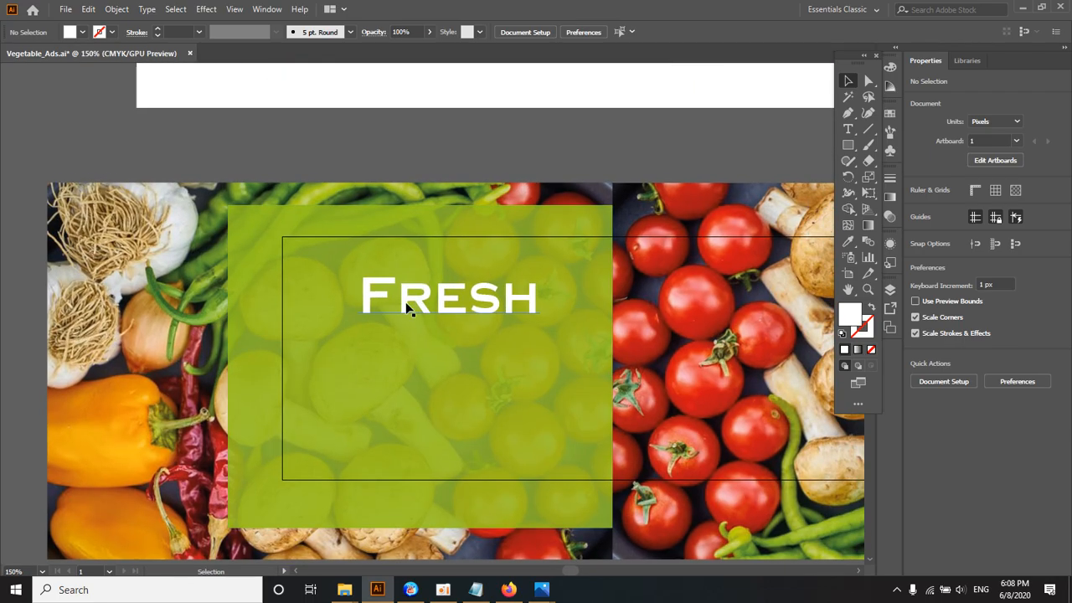
drag(407, 307, 360, 320)
drag(434, 286, 369, 280)
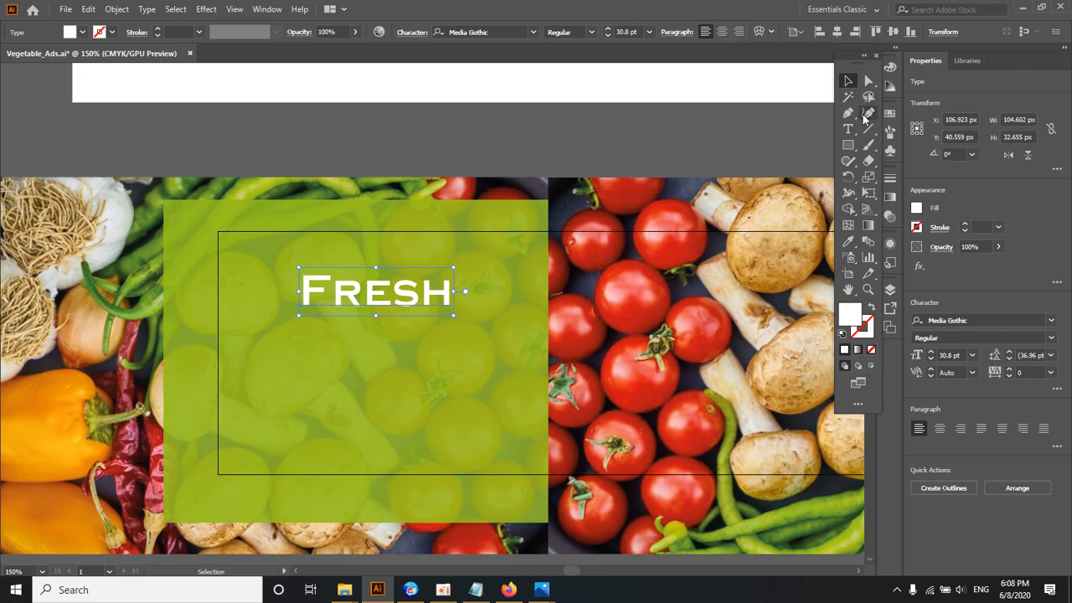
Step: Draw a white horizontal line about 49 px long just left of the "Fresh" text and copy it to the right of the word
click(869, 129)
scroll(251, 243, up, 1)
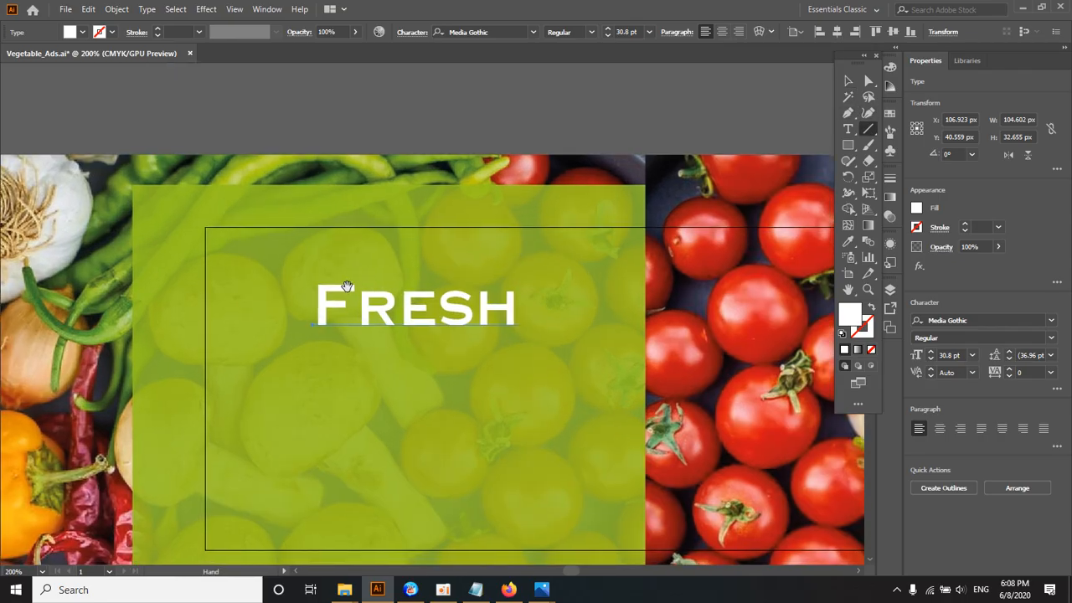
drag(208, 304, 304, 305)
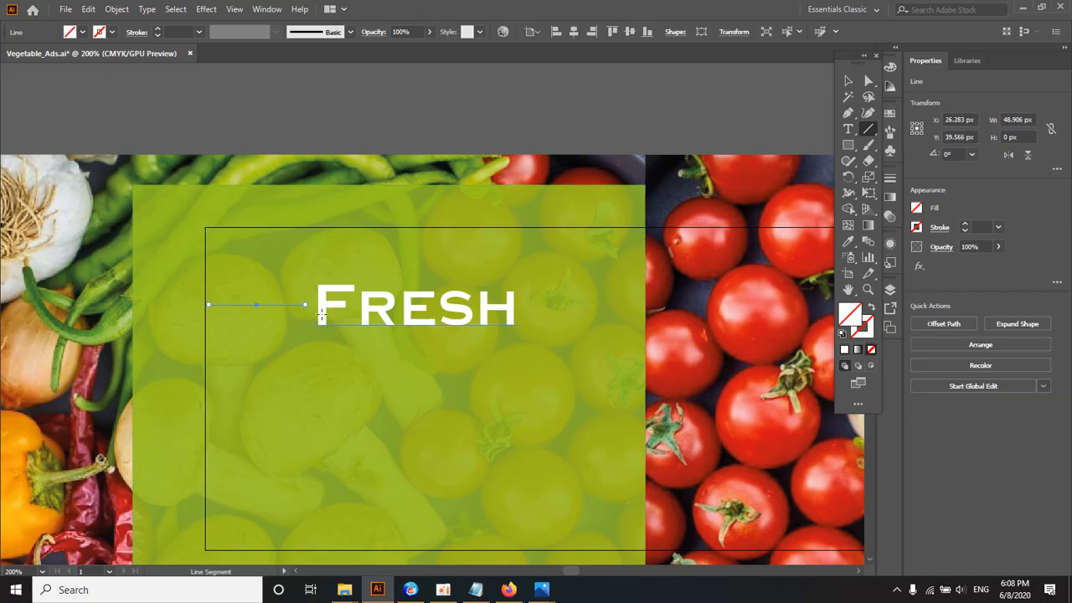
click(109, 33)
click(28, 56)
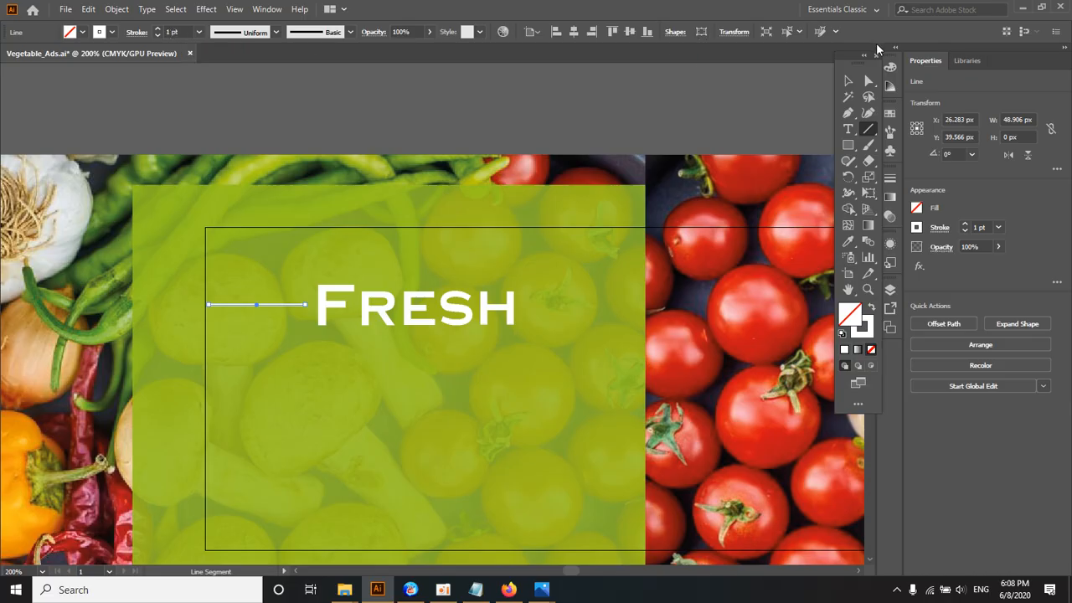
key(v)
click(493, 130)
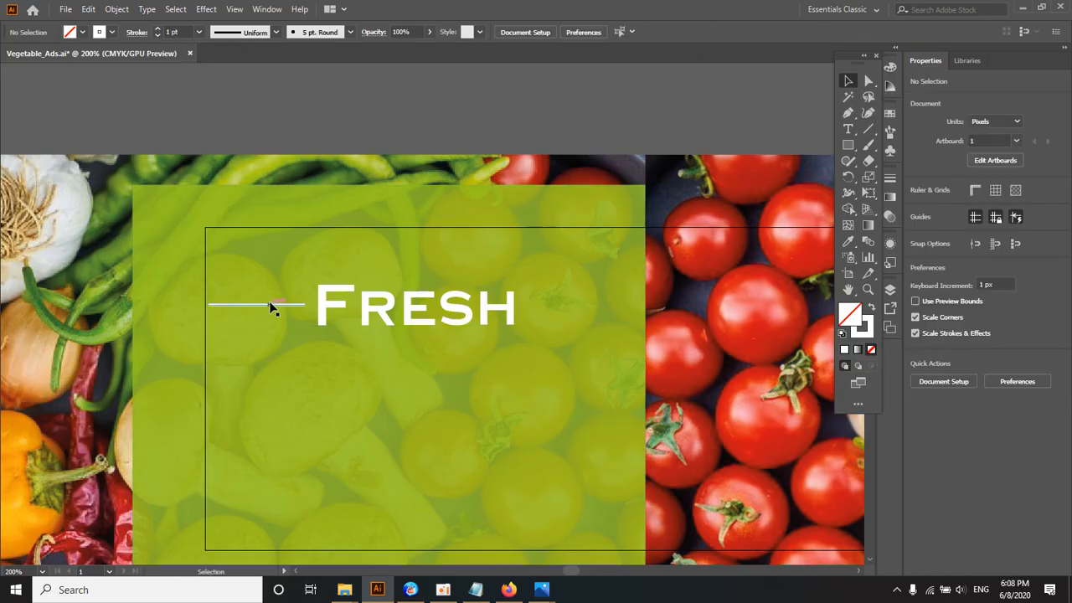
drag(268, 302, 556, 304)
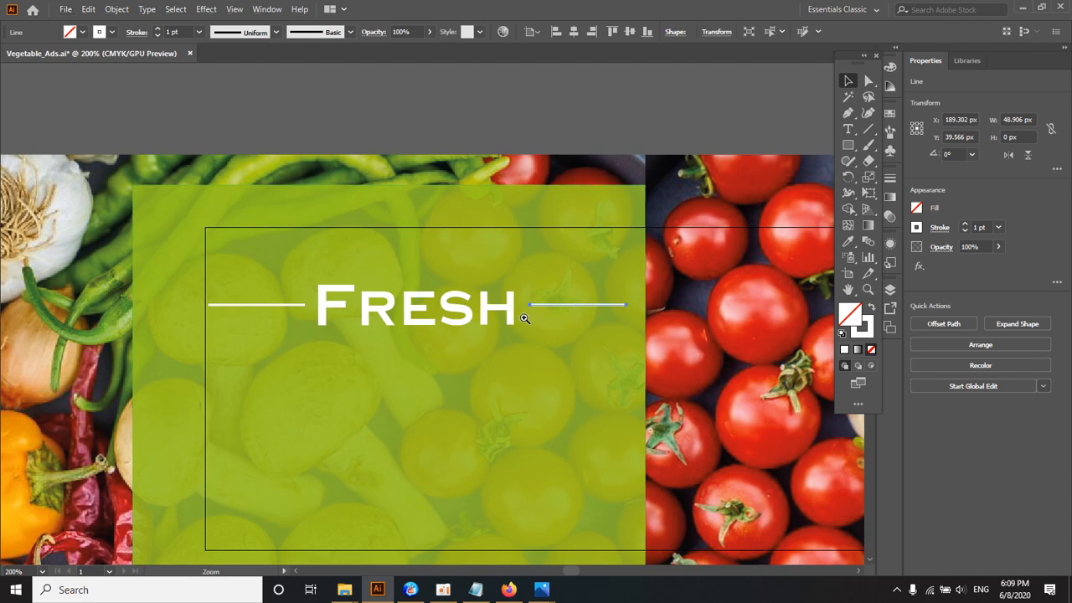
Step: Compare the "Fresh" heading and its two side lines with the reference banner above
ctrl+alt+click(468, 316)
ctrl+click(425, 314)
ctrl+click(425, 314)
ctrl+alt+click(425, 314)
ctrl+alt+click(426, 314)
ctrl+alt+click(425, 314)
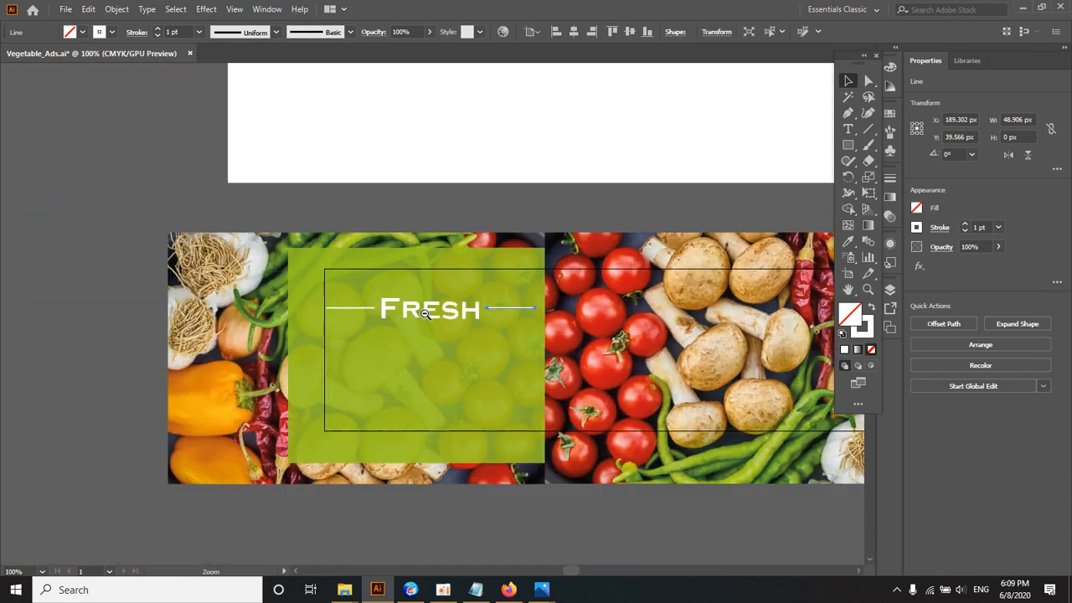
ctrl+alt+click(425, 314)
drag(443, 288, 411, 296)
scroll(411, 298, up, 3)
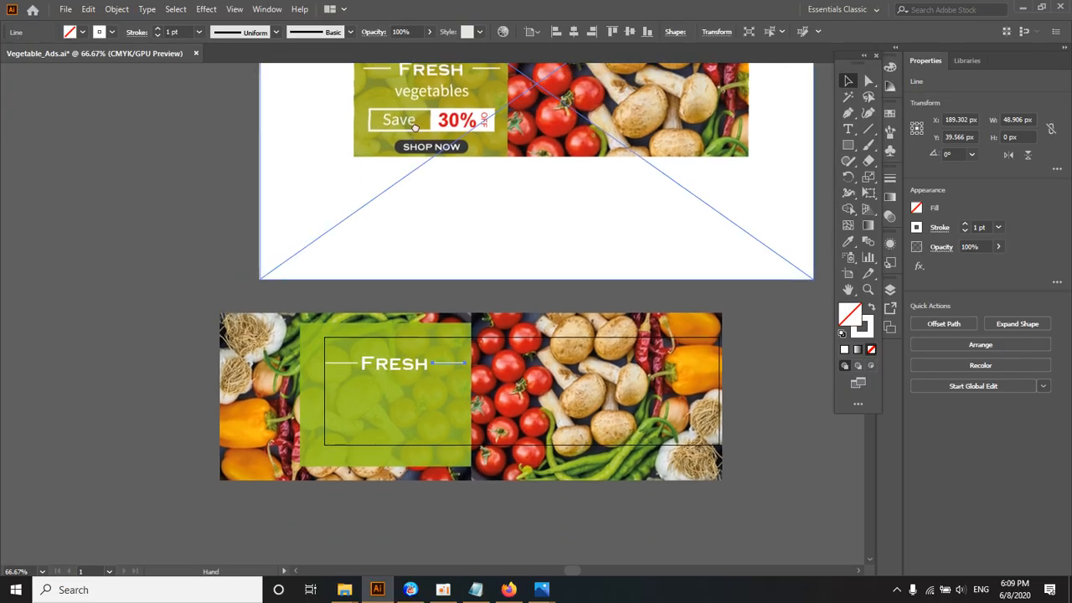
ctrl+click(423, 360)
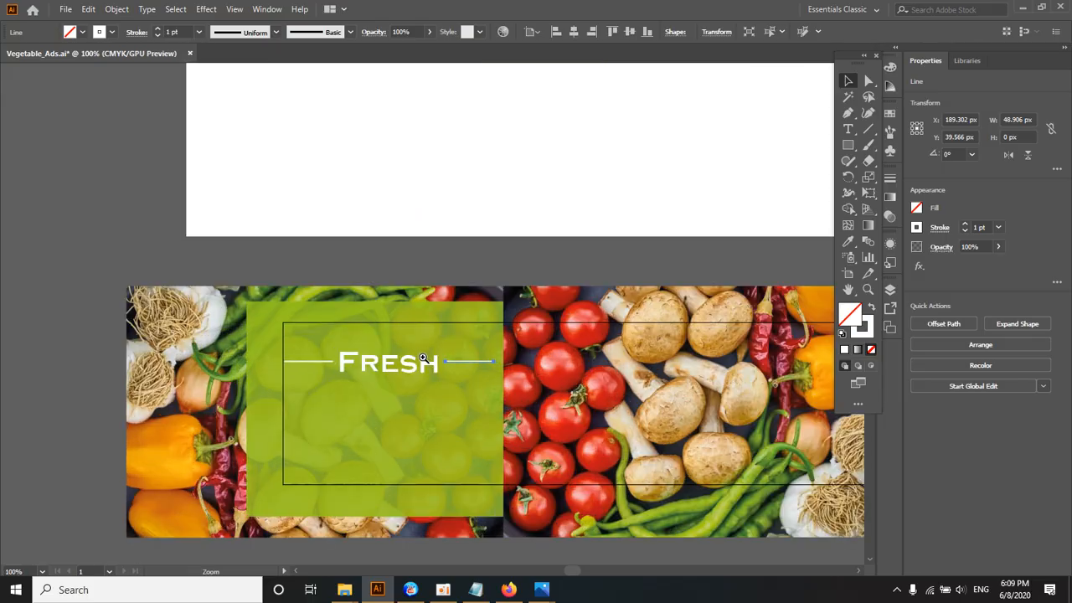
ctrl+click(422, 354)
drag(422, 346, 421, 296)
Step: Move the "Fresh" text and both side lines together slightly upward in the green rectangle
click(352, 298)
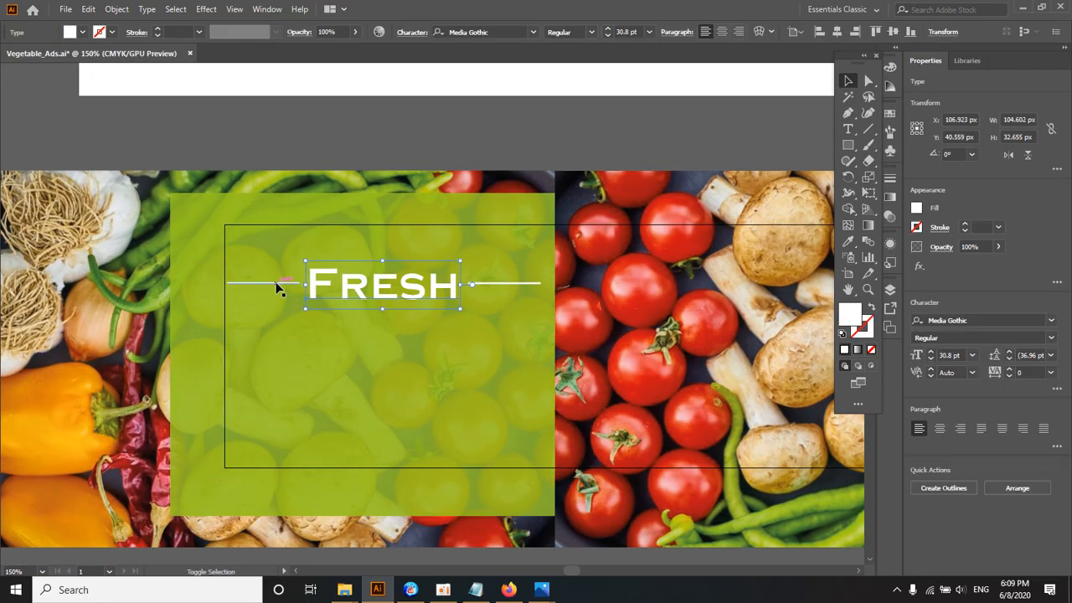
shift+click(279, 284)
shift+click(469, 283)
drag(427, 285, 448, 268)
click(415, 144)
Step: Duplicate the "Fresh" text directly below itself and change the copy to read "Vegetable"
click(370, 272)
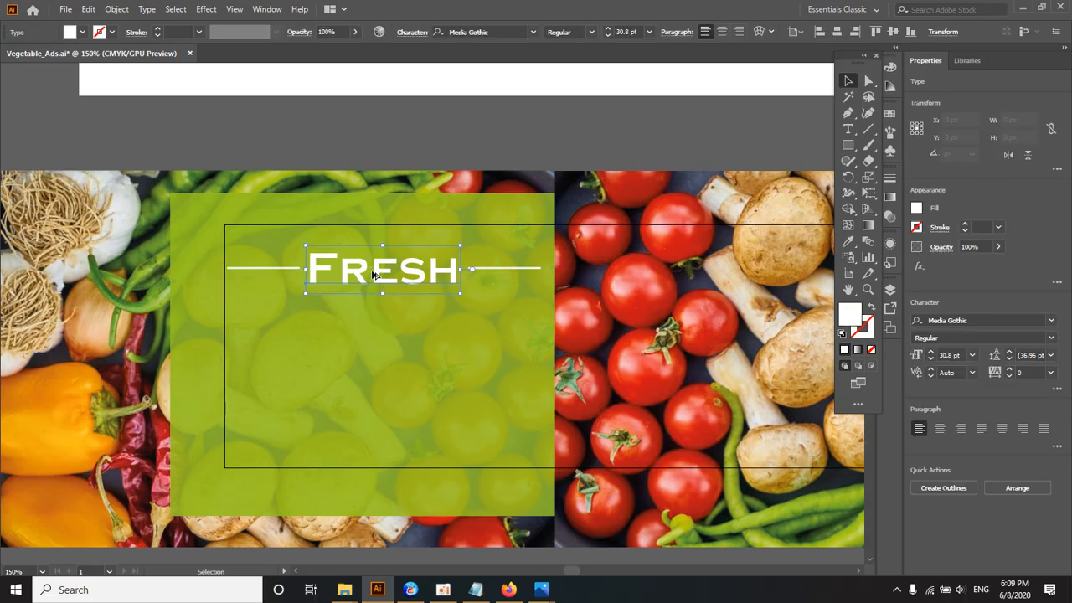
drag(370, 272, 460, 325)
key(t)
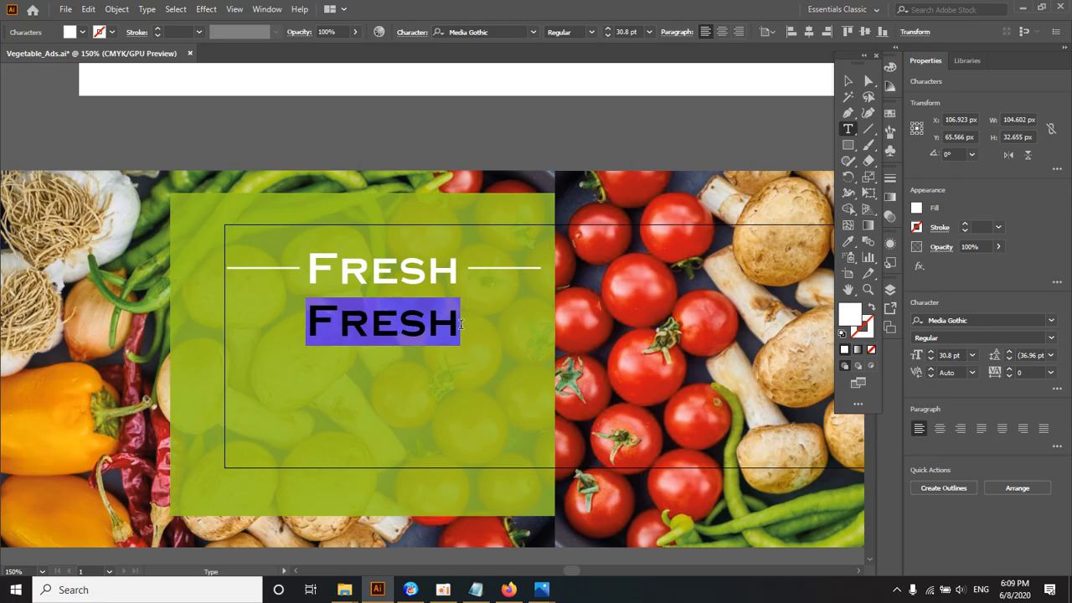
text(Vegetab)
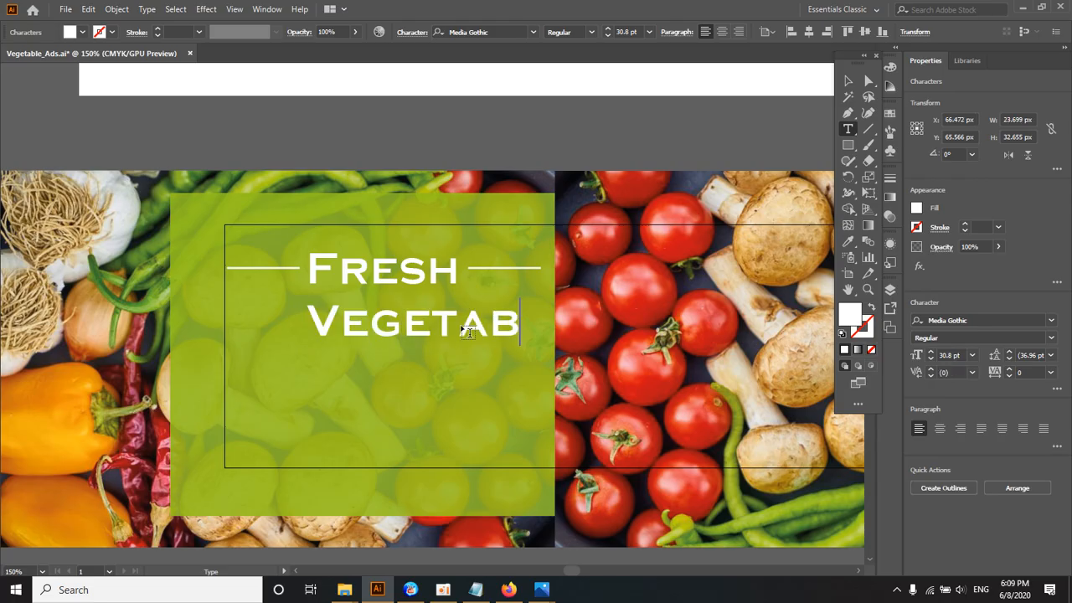
text(le)
Step: Set the font of the "Vegetable" text to Arial
double_click(461, 327)
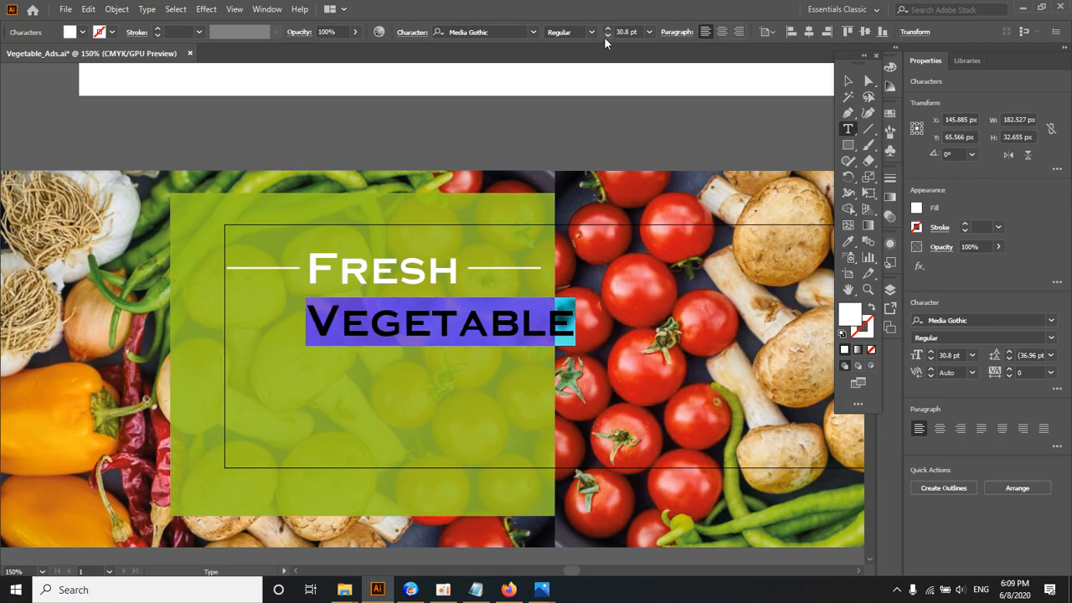
click(532, 33)
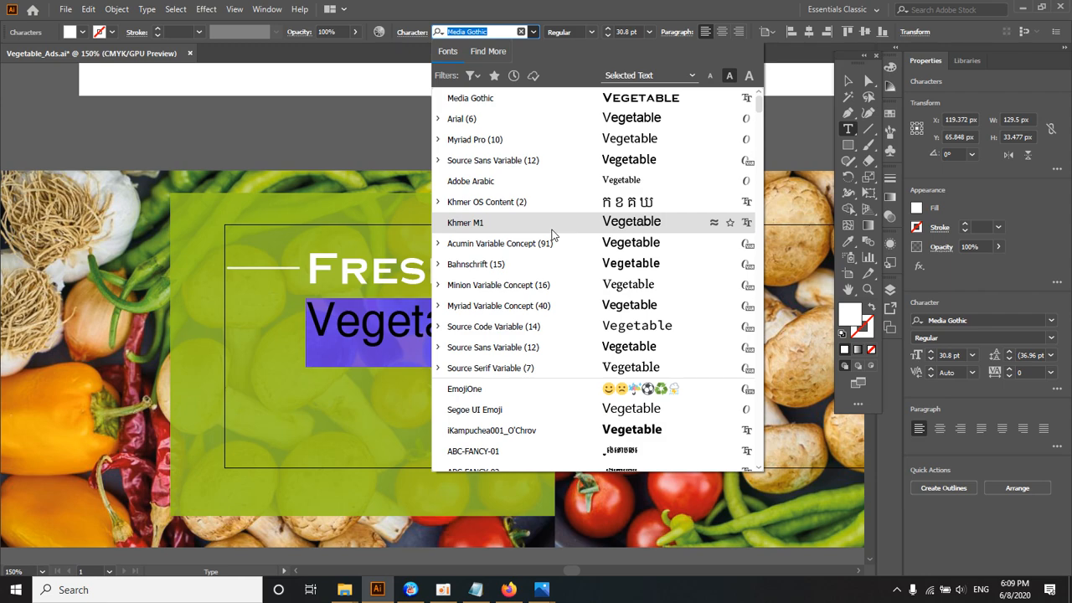
scroll(552, 409, down, 6)
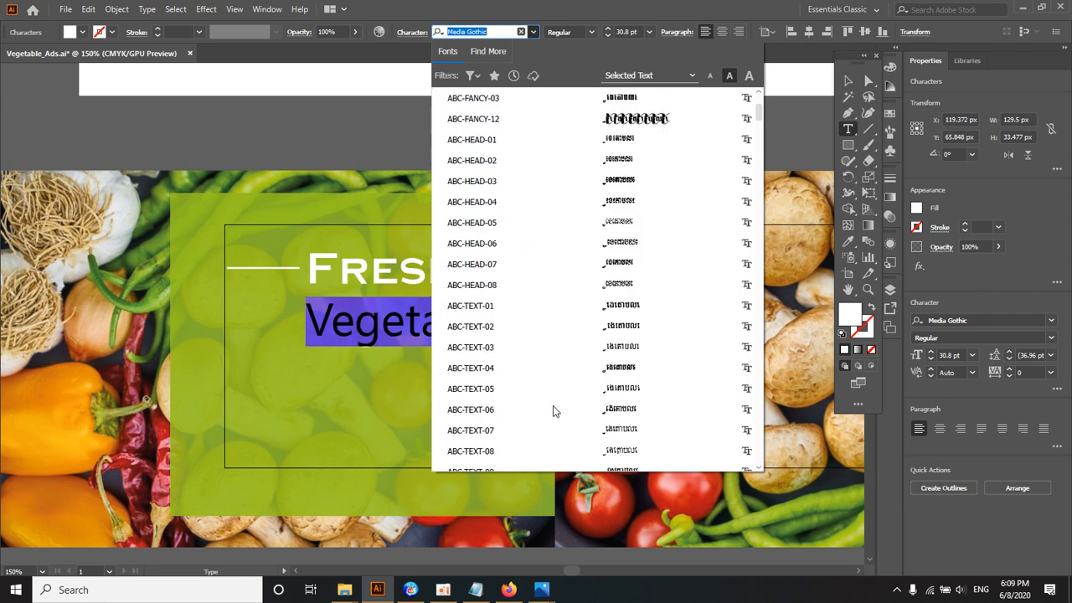
scroll(552, 409, down, 5)
scroll(555, 407, up, 5)
scroll(555, 407, down, 8)
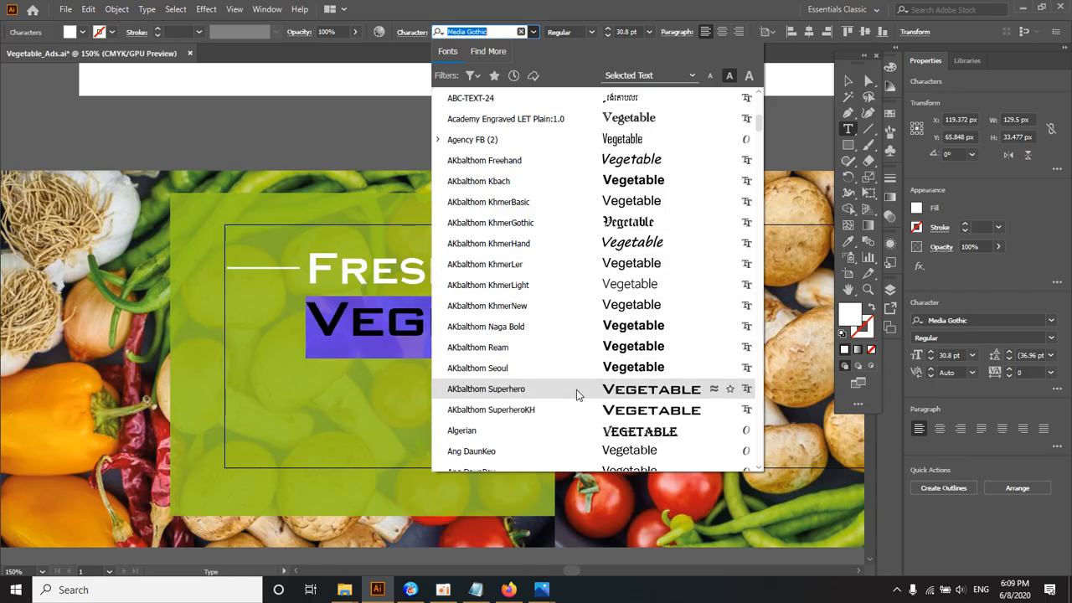
scroll(571, 379, down, 5)
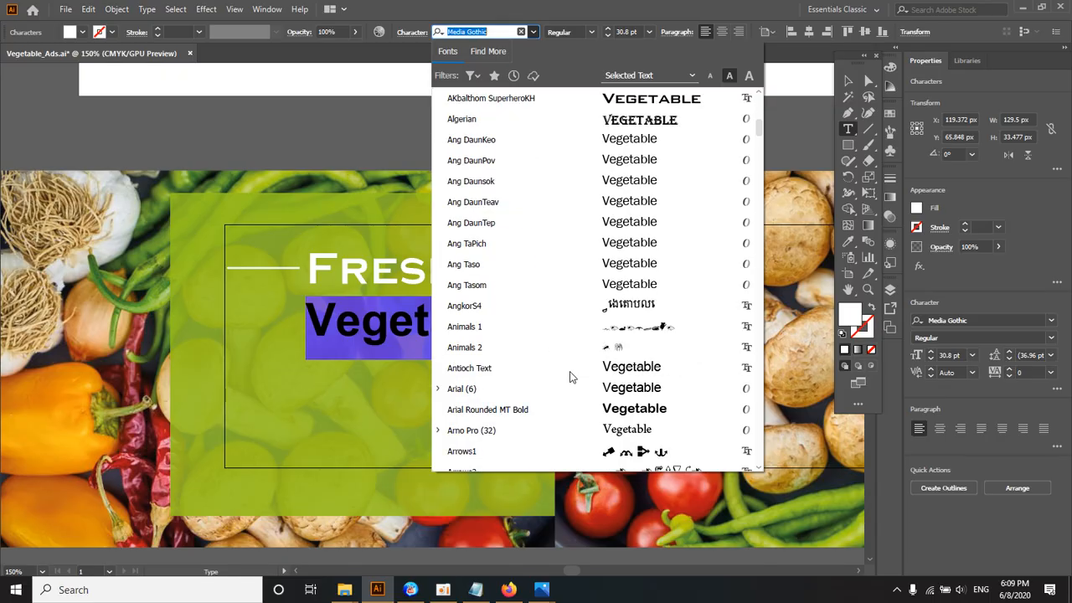
scroll(560, 398, up, 10)
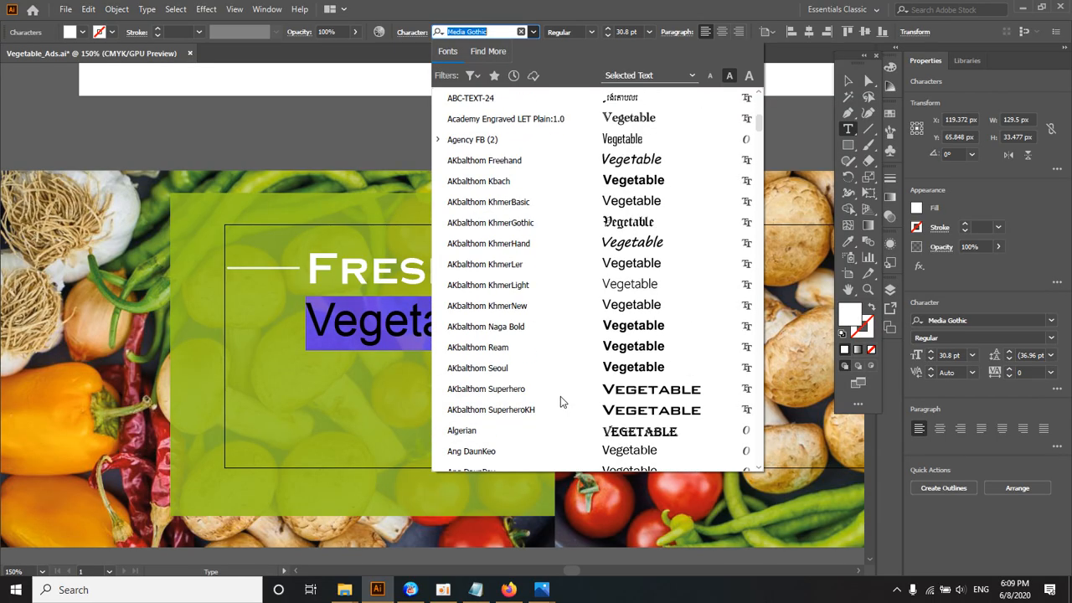
scroll(560, 396, up, 5)
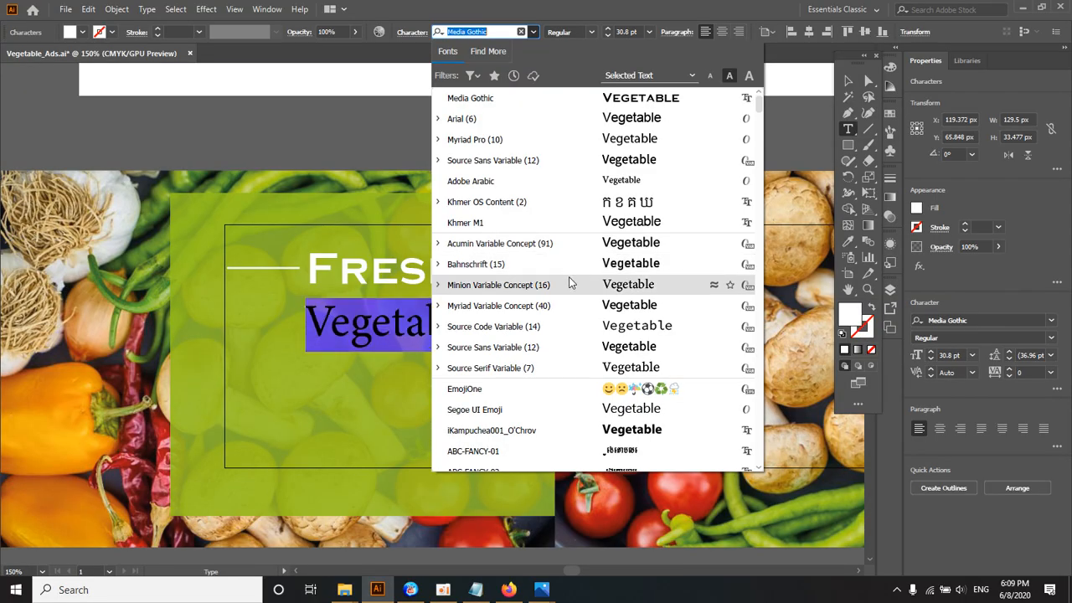
click(574, 130)
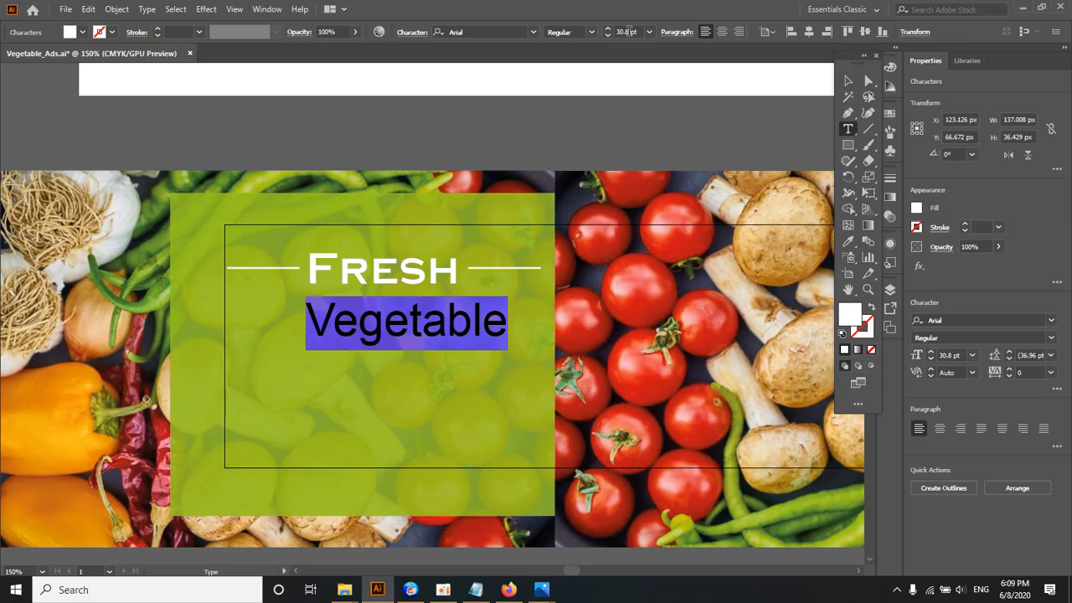
Step: Reduce the "Vegetable" text size to 21 pt and finish editing the text
click(628, 32)
scroll(631, 31, down, 10)
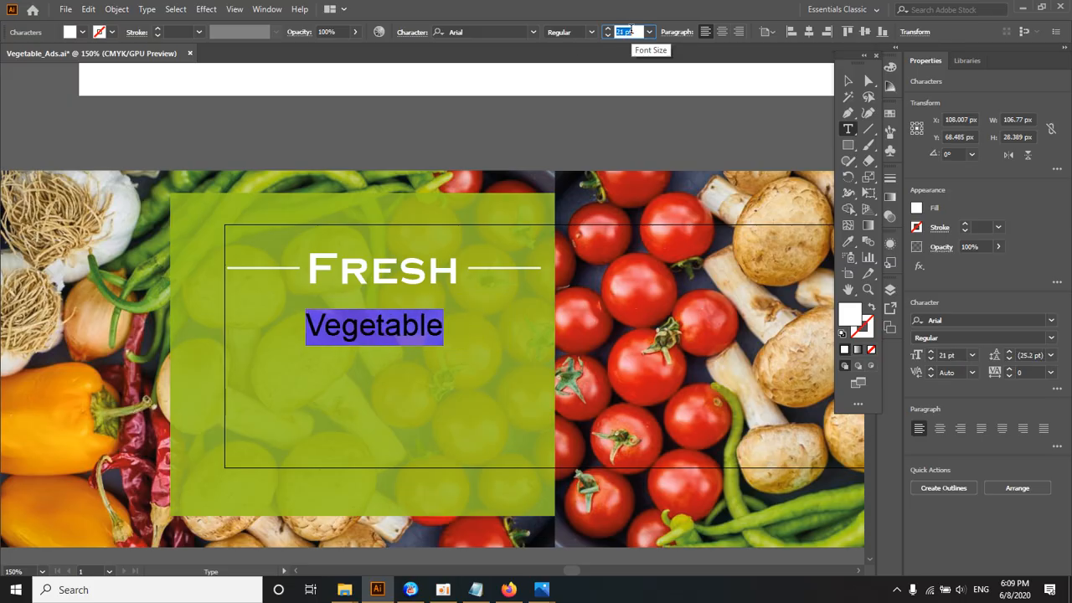
key(Escape)
Step: Move the "Vegetable" text slightly up and to the right so it sits closer beneath "Fresh"
scroll(343, 319, up, 2)
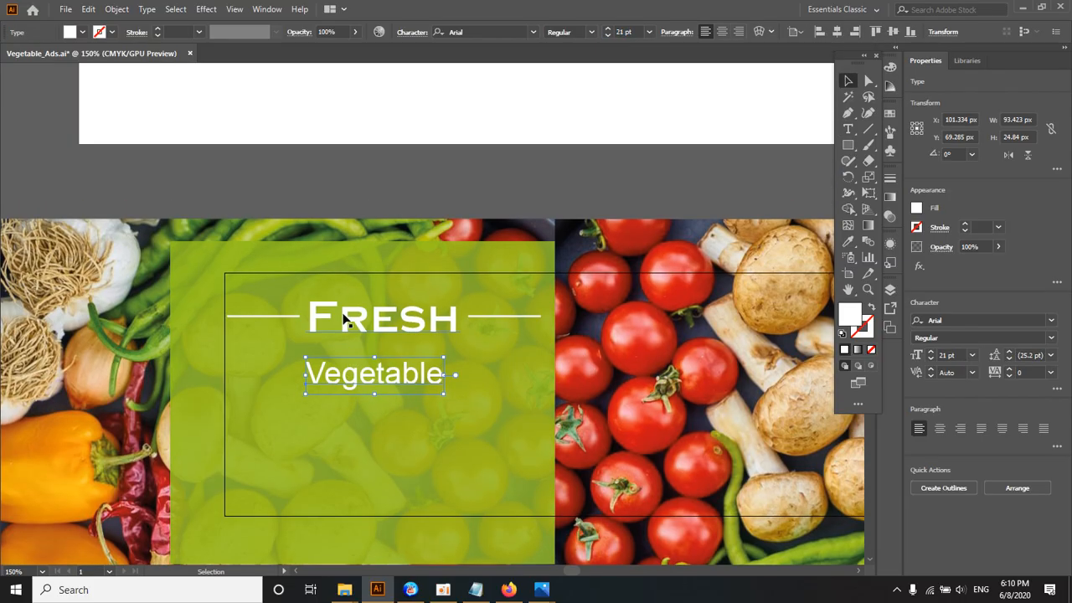
scroll(343, 319, up, 1)
ctrl+alt+click(400, 307)
ctrl+alt+click(400, 307)
drag(397, 286, 320, 351)
ctrl+click(381, 355)
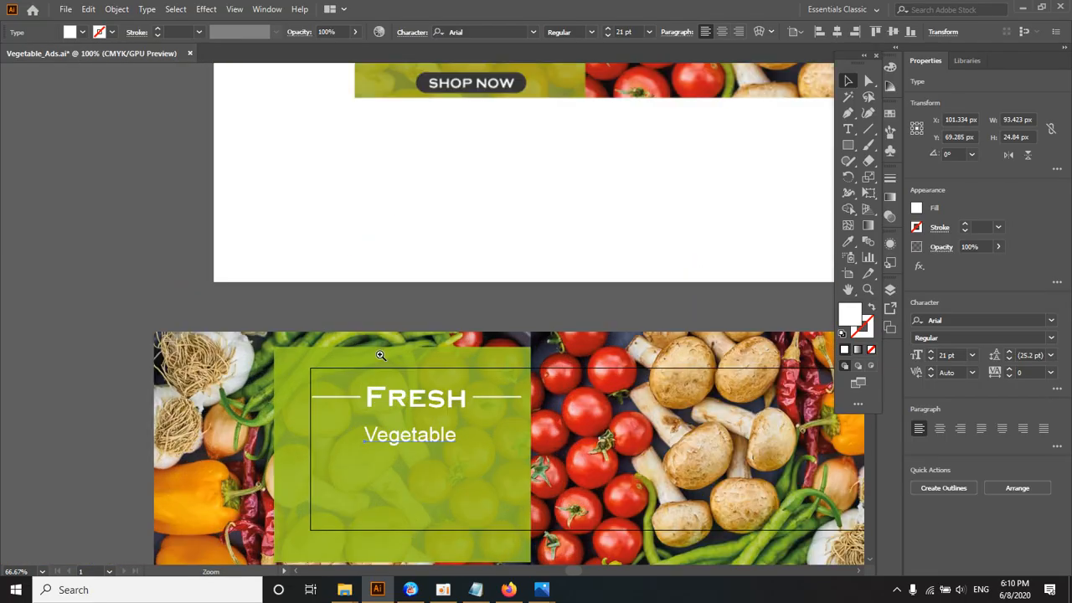
ctrl+click(380, 355)
drag(411, 411, 408, 402)
Step: Examine the reference banner's text, the Save 30% OFF box and the SHOP NOW button against the working banner
ctrl+alt+click(414, 402)
ctrl+alt+click(413, 402)
ctrl+alt+click(414, 402)
drag(414, 293, 290, 453)
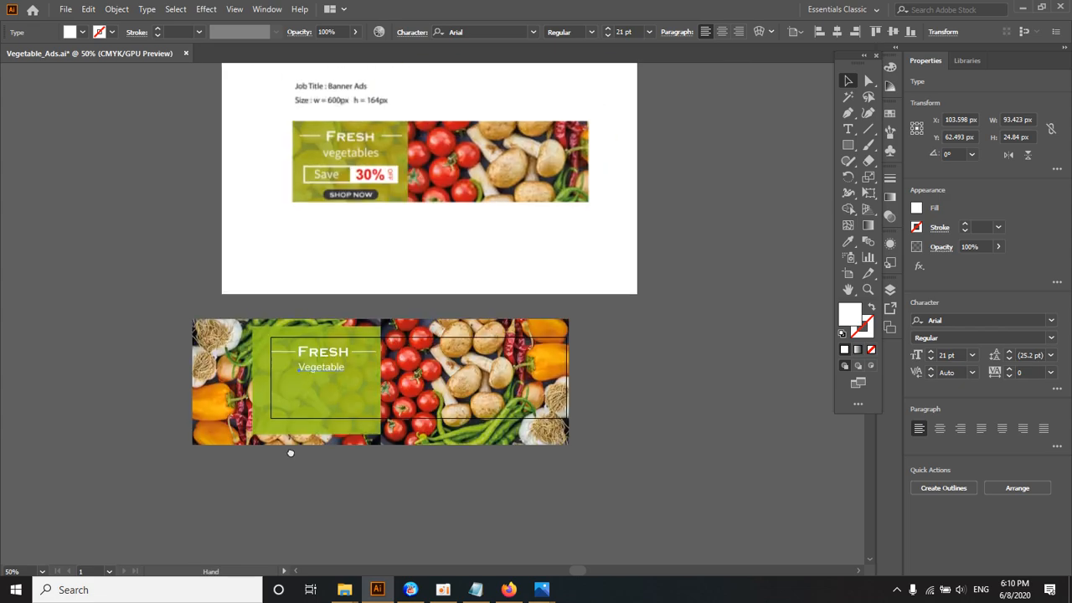
ctrl+click(333, 402)
ctrl+click(333, 402)
ctrl+click(441, 256)
drag(448, 247, 225, 467)
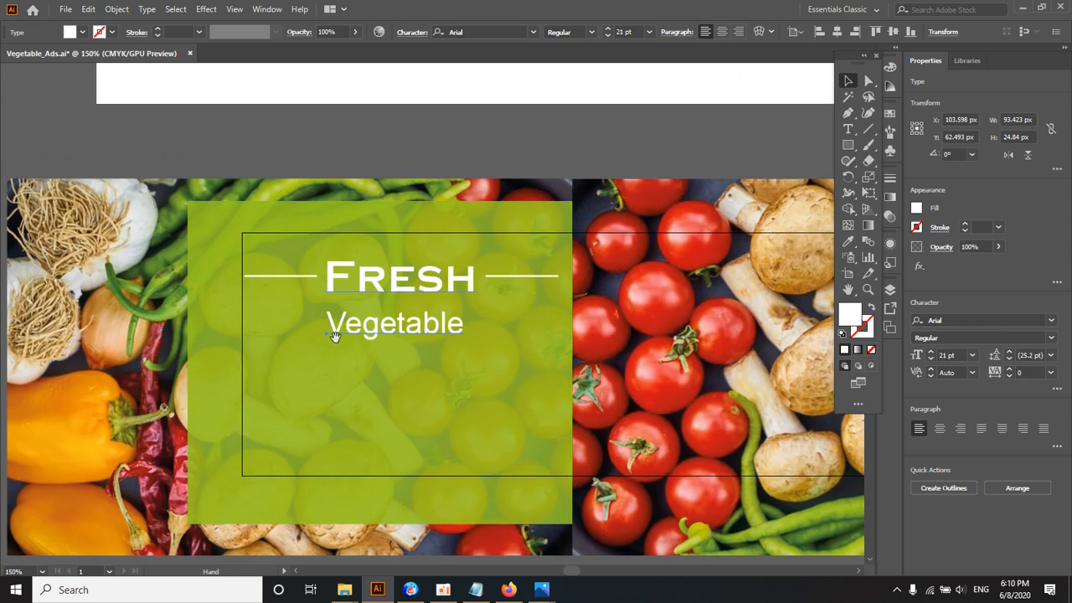
ctrl+alt+click(360, 304)
drag(413, 226, 282, 359)
ctrl+alt+click(359, 307)
drag(354, 306, 292, 348)
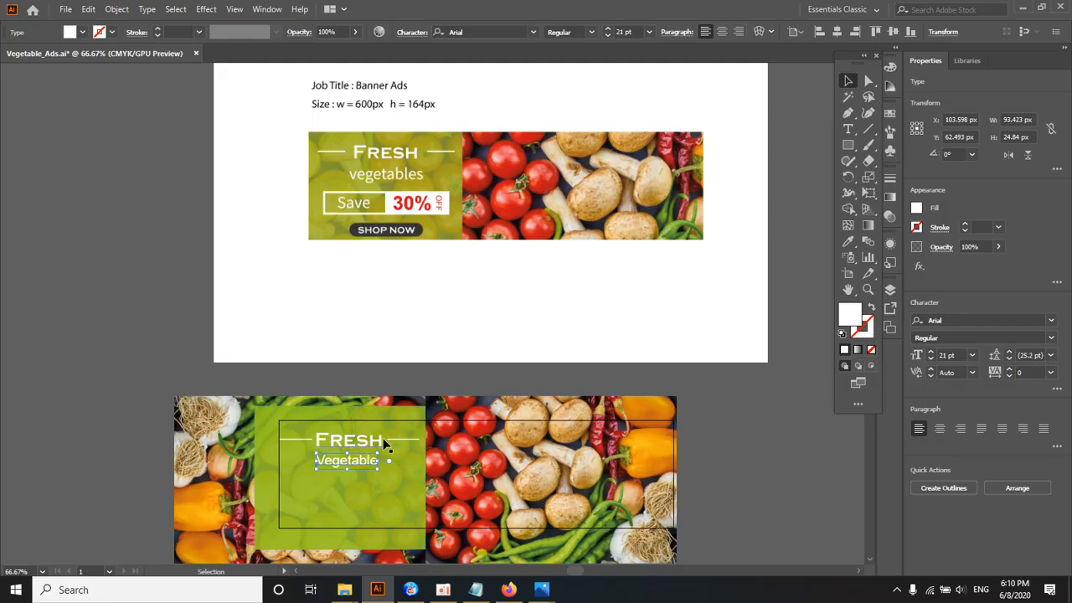
ctrl+click(378, 209)
ctrl+click(403, 289)
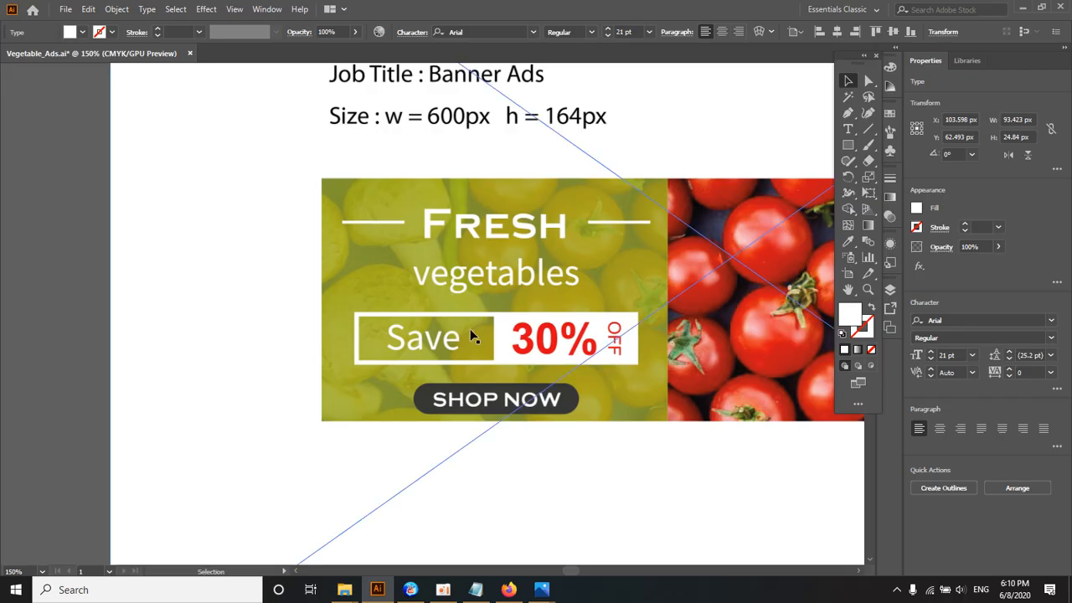
ctrl+alt+click(471, 402)
drag(464, 424, 388, 328)
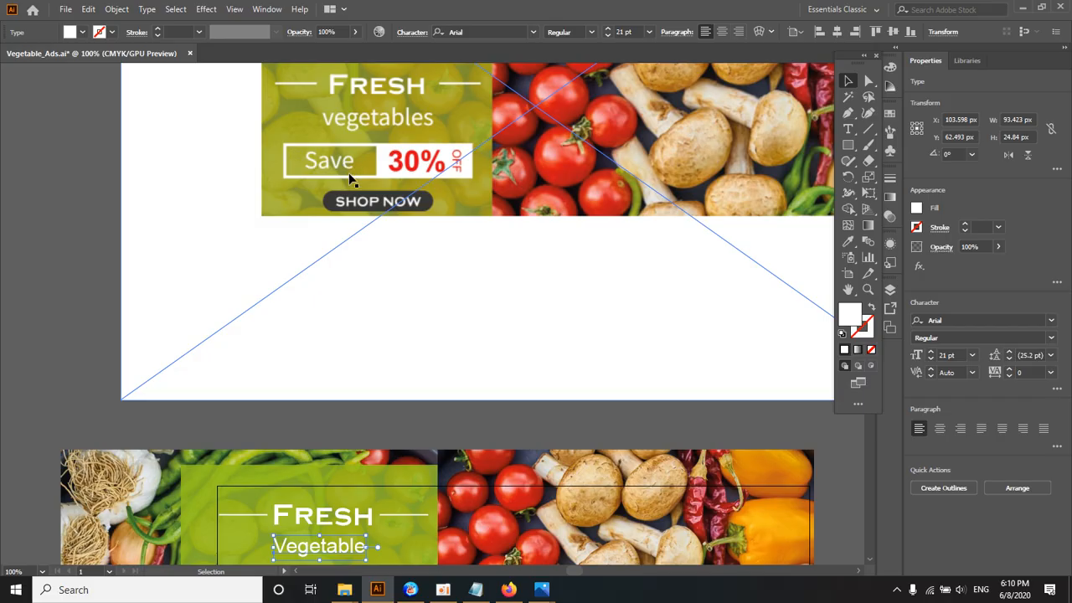
Step: Draw a rectangle about 66 x 23 px and place it below the "Vegetable" text, toward the left of the green panel
key(ctrl+minus)
drag(388, 335, 369, 234)
click(849, 145)
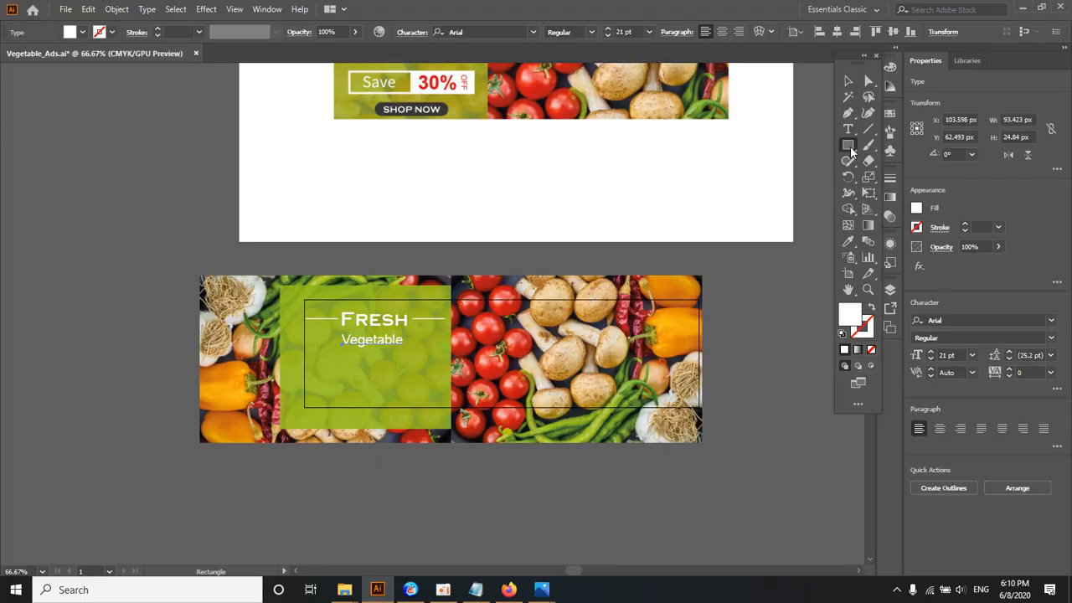
ctrl+click(369, 335)
ctrl+click(387, 320)
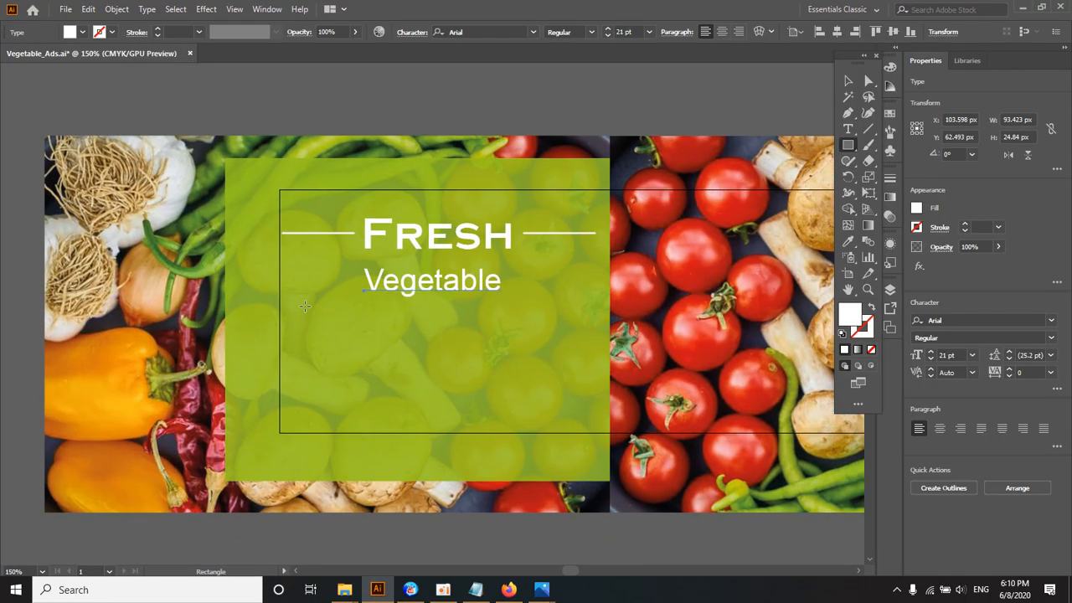
drag(305, 306, 403, 340)
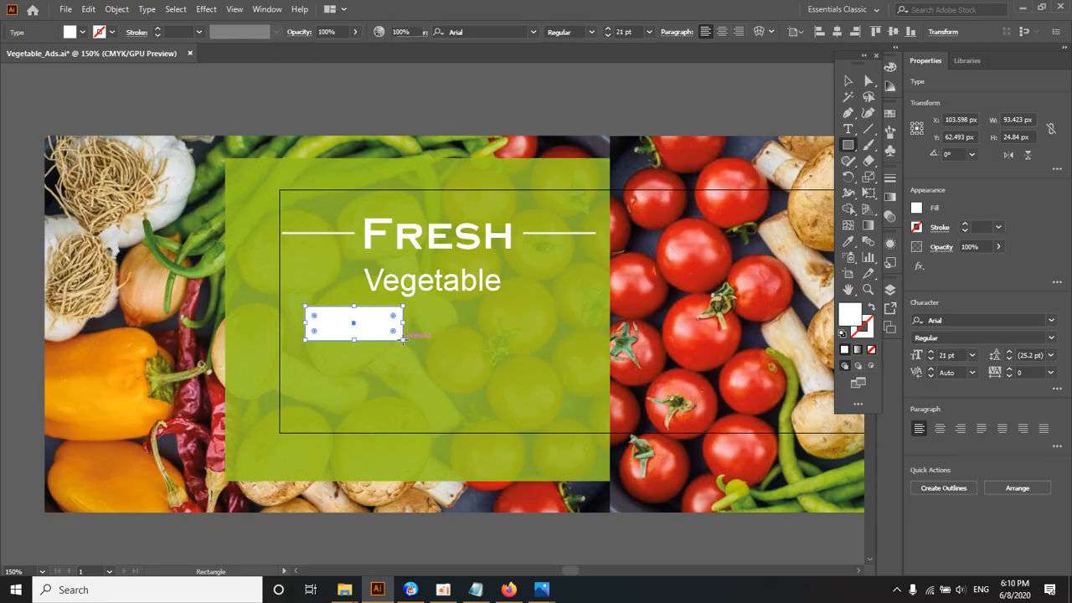
key(v)
drag(323, 332, 327, 336)
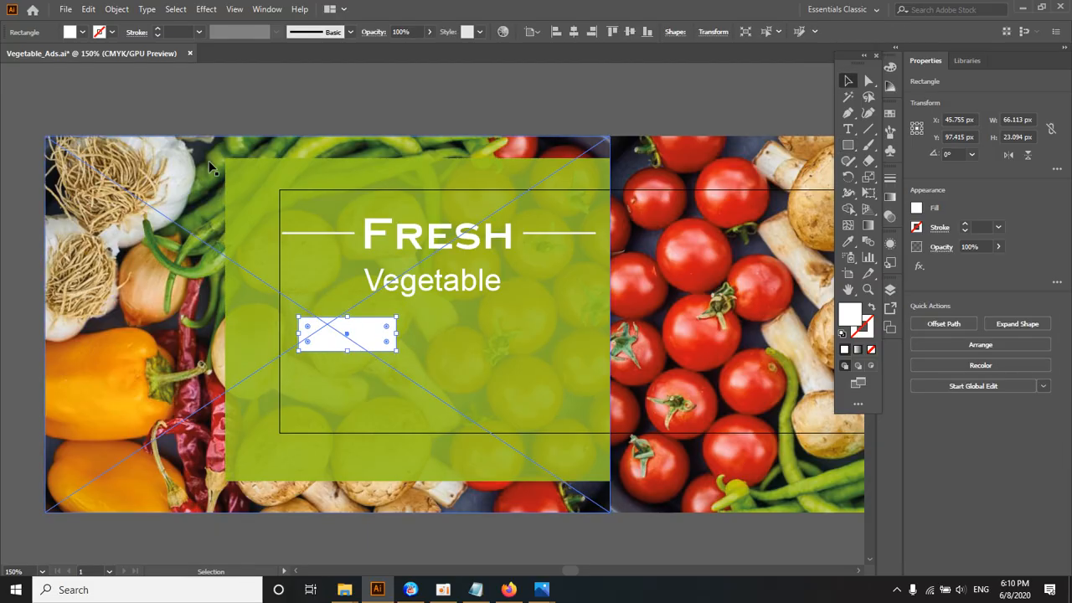
Step: Remove the small rectangle's fill and give it a white 3 pt stroke
click(83, 33)
click(9, 54)
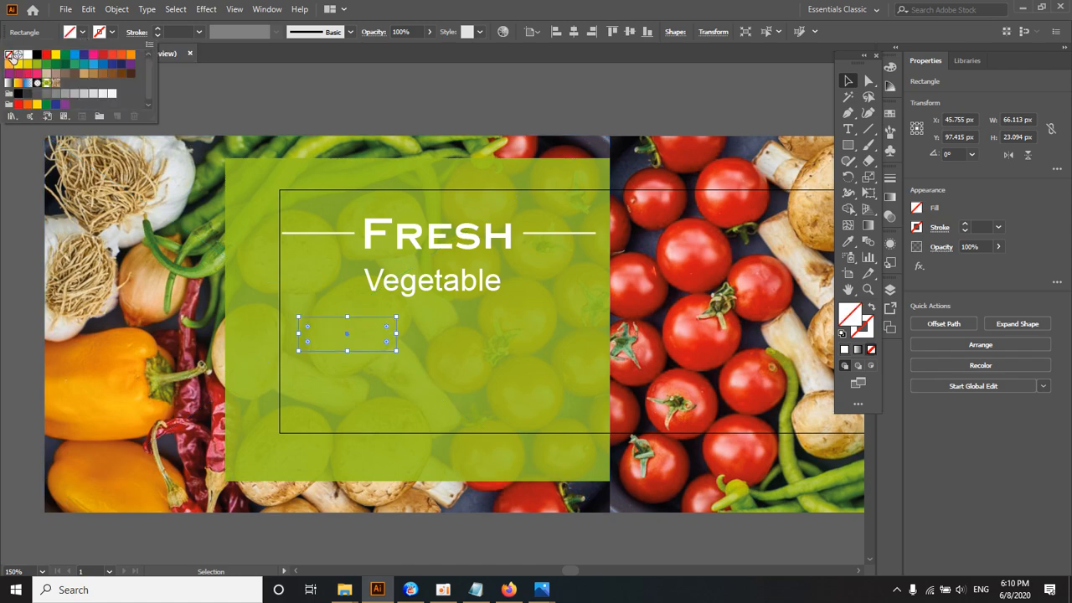
click(108, 33)
click(28, 55)
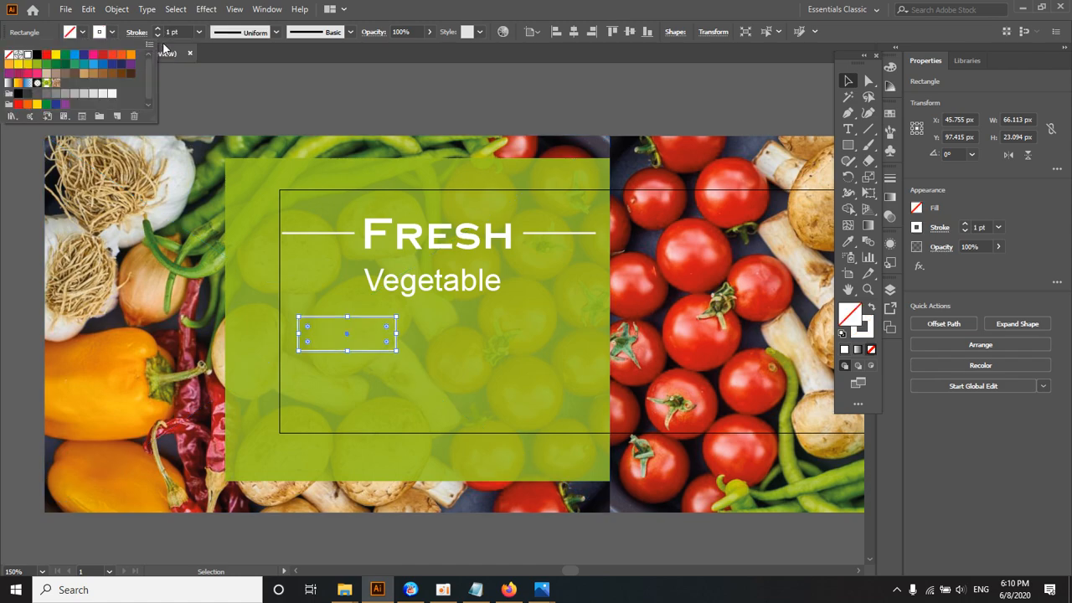
scroll(175, 32, up, 2)
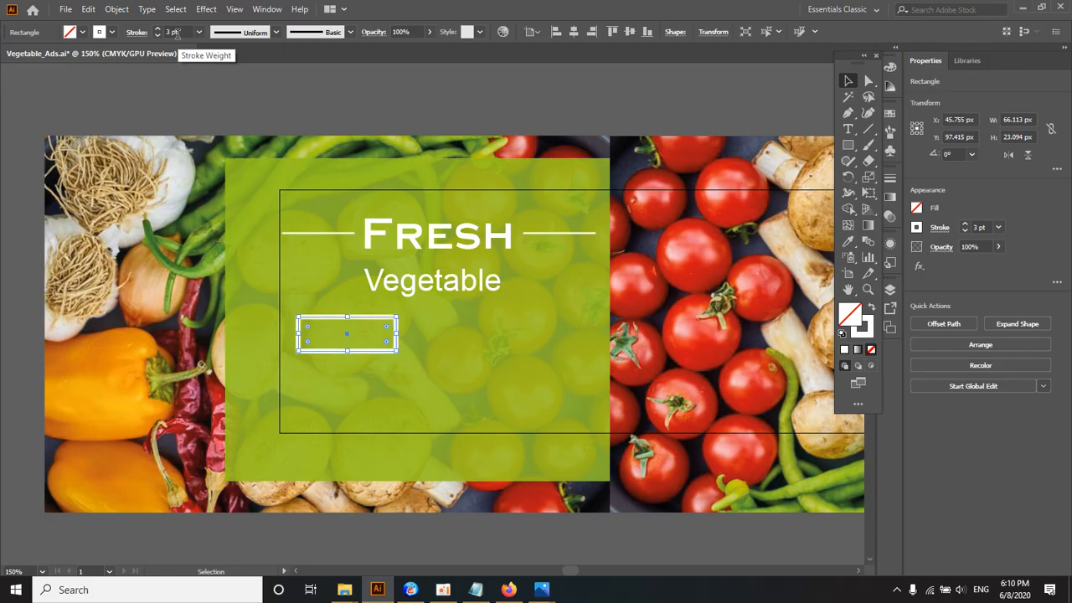
Step: Duplicate the white-outlined rectangle so the copy sits flush against its right side, and fill the copy with white
click(202, 89)
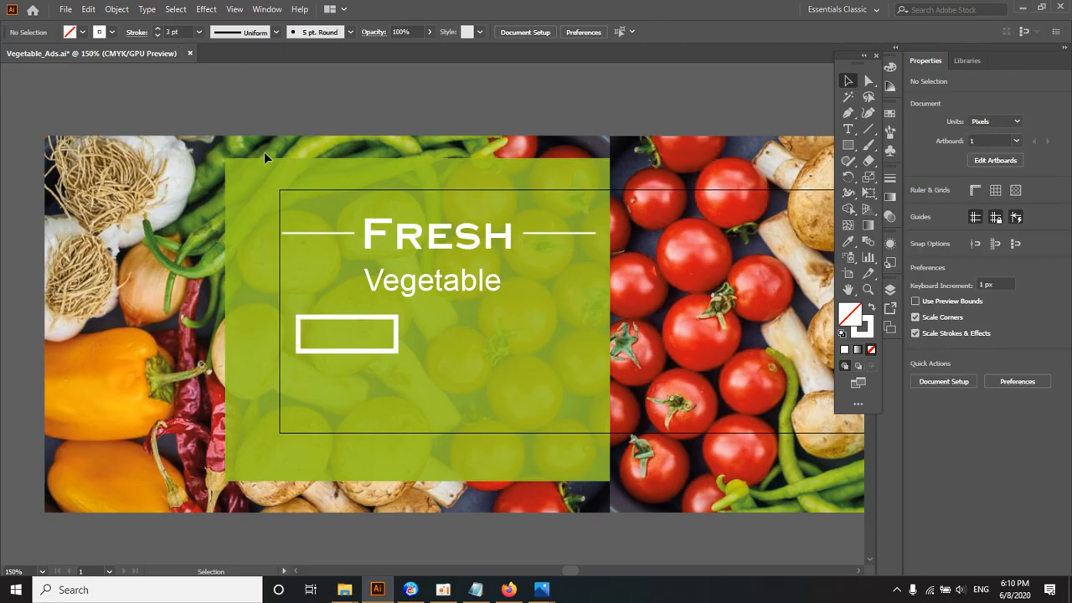
click(331, 320)
drag(331, 320, 429, 322)
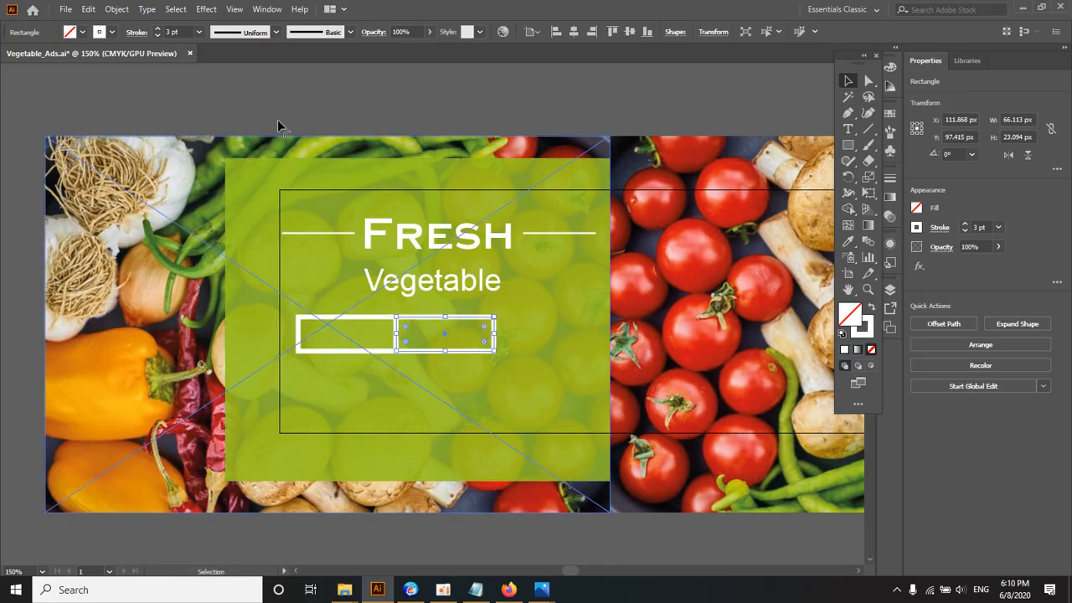
click(77, 31)
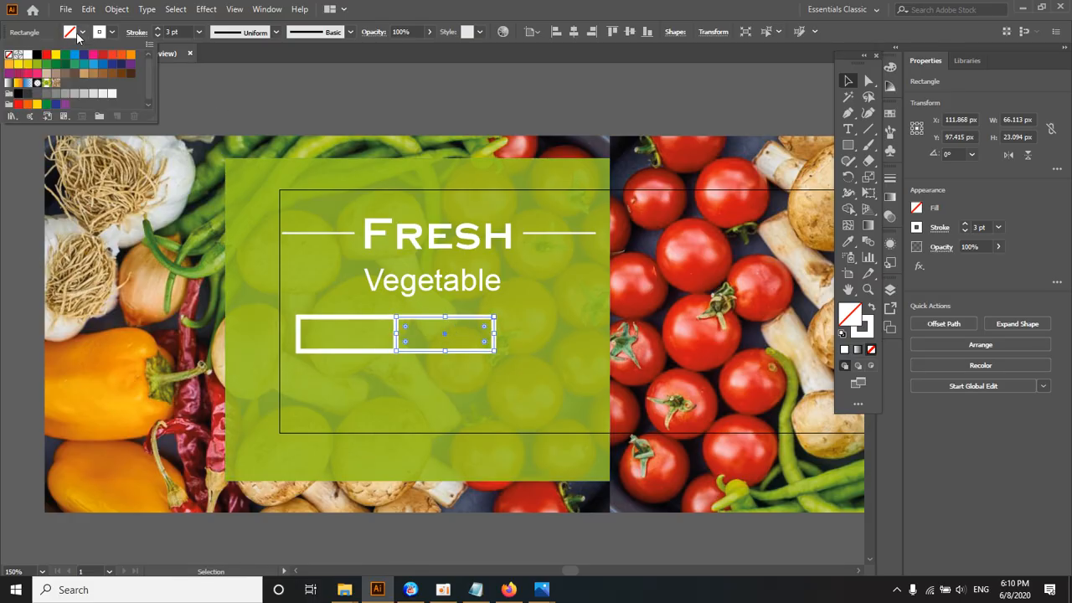
click(28, 55)
click(310, 102)
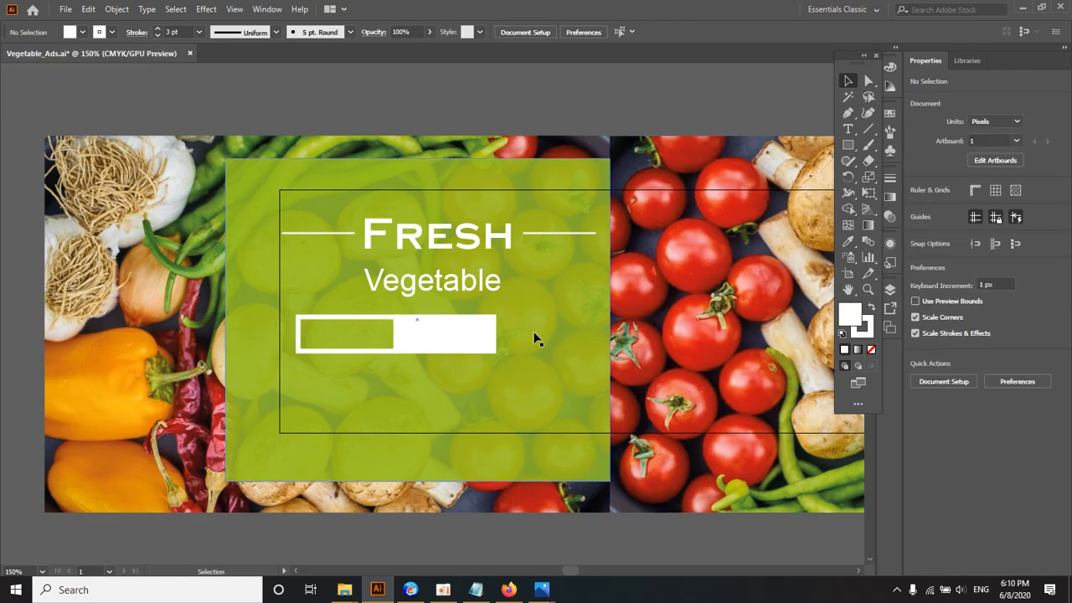
Step: Examine the proportions of the outlined Save box and white 30% OFF box in the reference banner
click(445, 336)
click(370, 317)
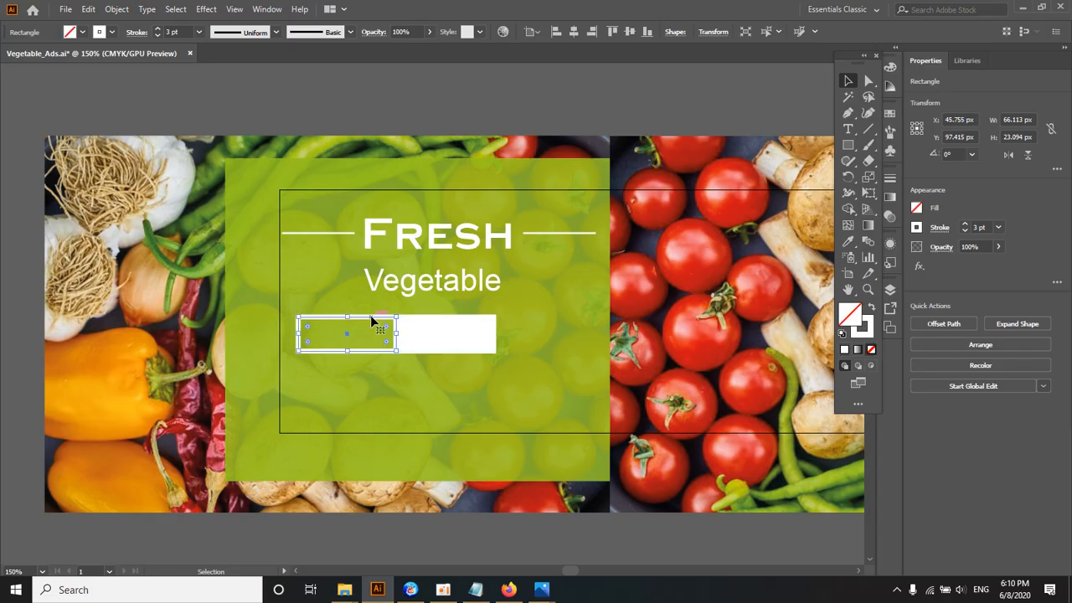
key(ctrl+minus)
key(ctrl+minus)
drag(459, 117, 410, 215)
scroll(412, 201, up, 3)
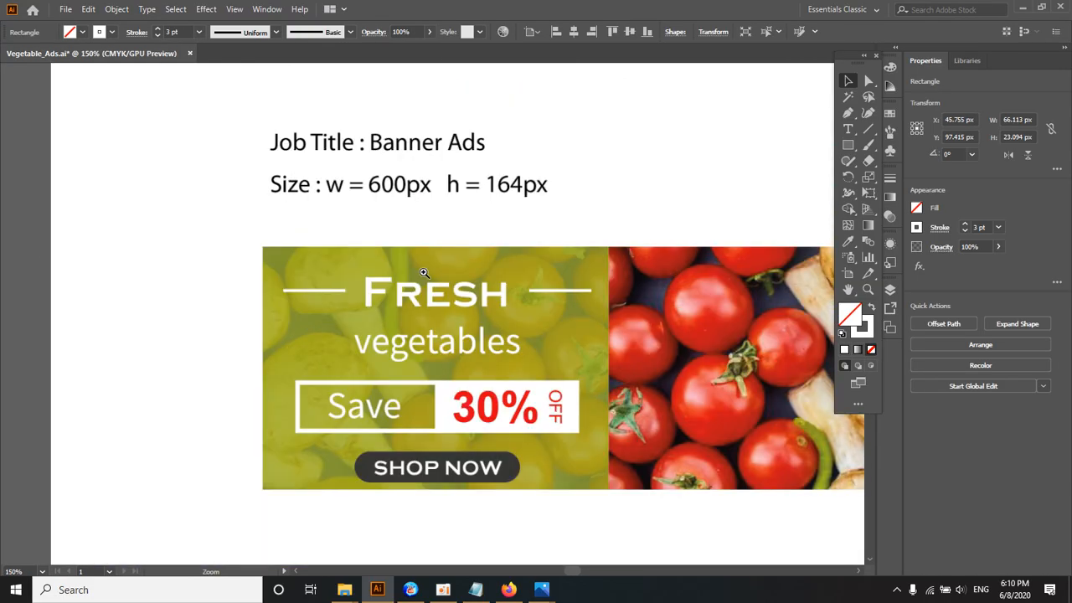
scroll(445, 371, up, 1)
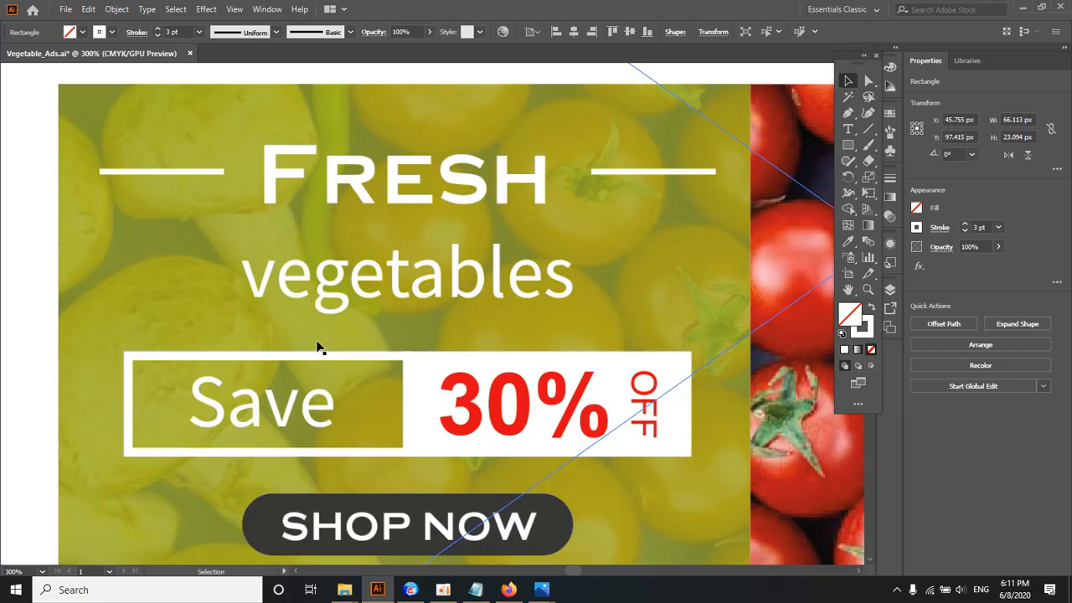
Step: Move the outlined and white rectangles together so the pair sits centred below the "Vegetable" text on the green panel
scroll(390, 409, down, 4)
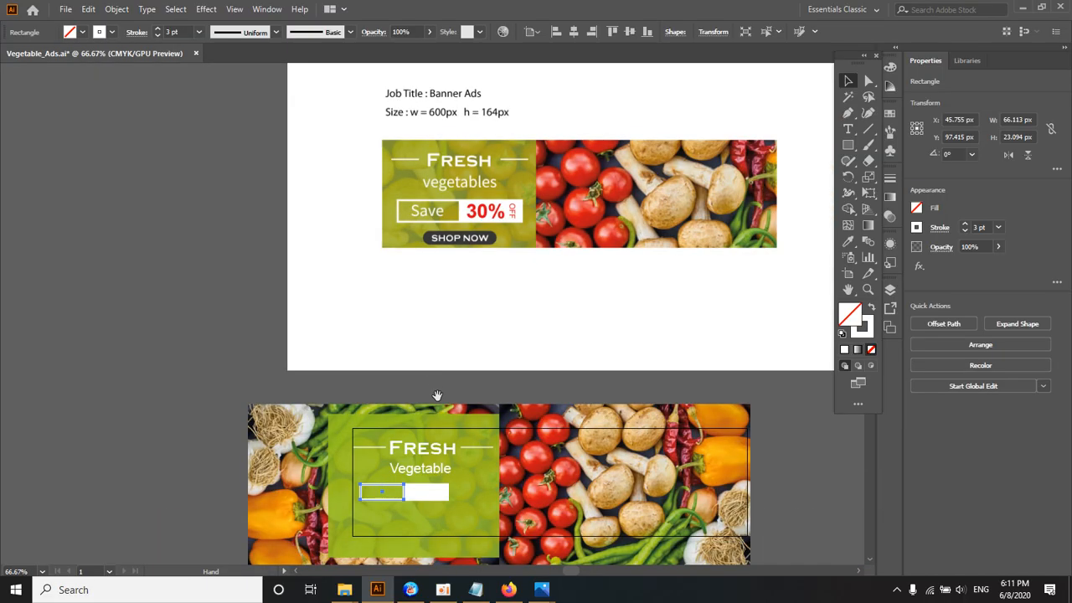
ctrl+click(445, 401)
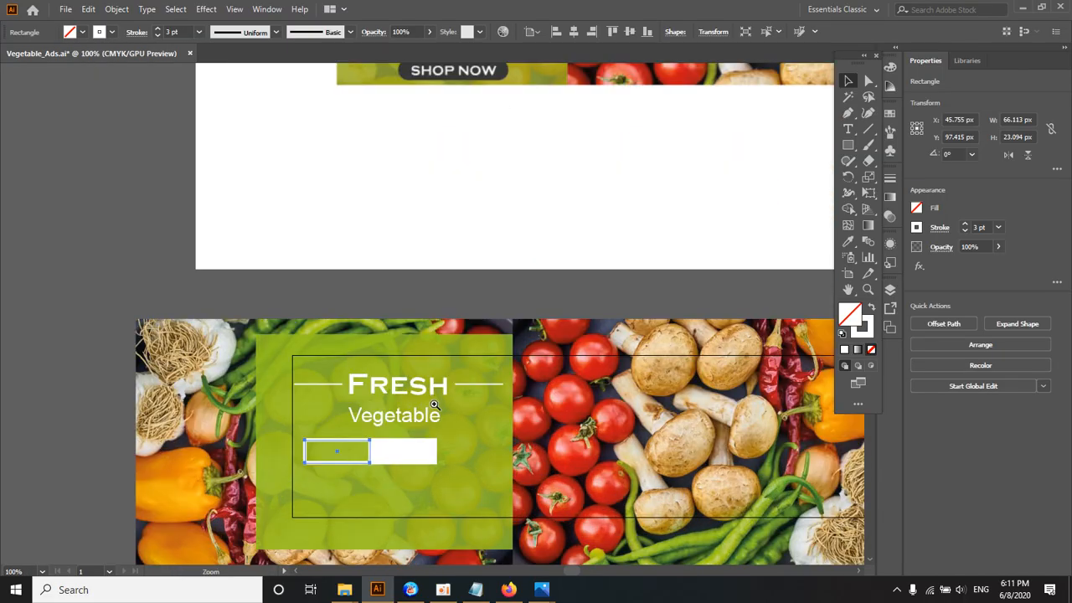
ctrl+click(427, 399)
ctrl+click(378, 392)
click(383, 343)
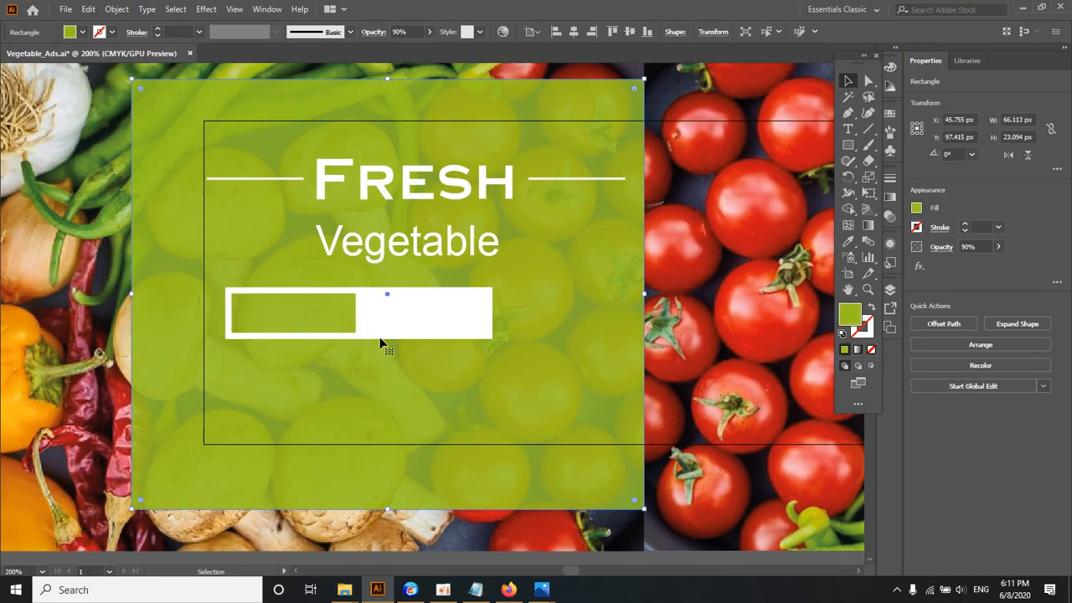
click(390, 330)
shift+click(327, 290)
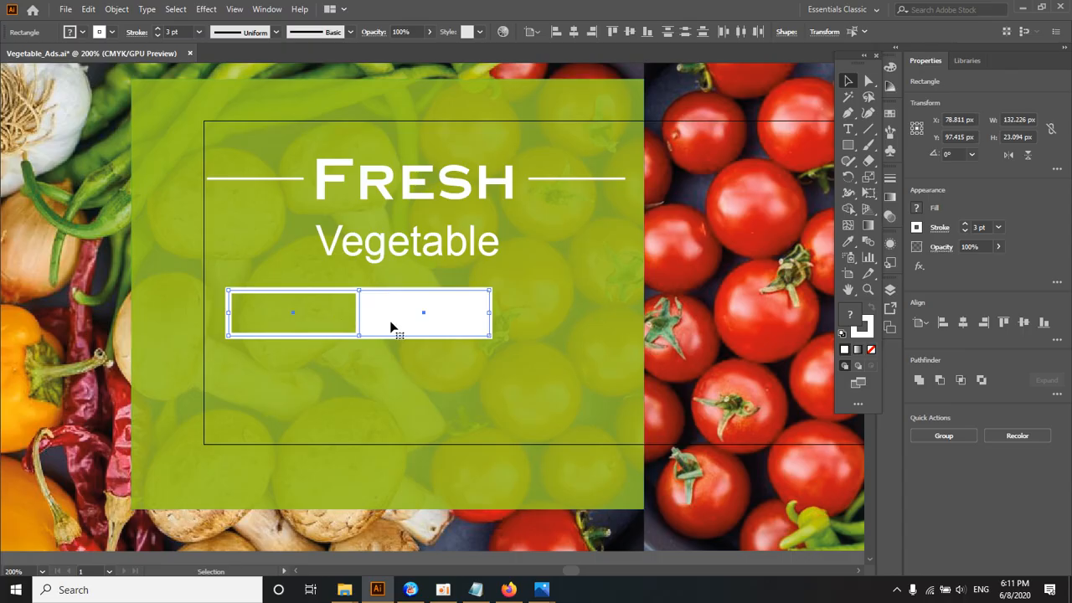
click(387, 344)
click(390, 318)
shift+click(329, 291)
mouse_move(410, 311)
mouse_down()
mouse_move(474, 317)
mouse_move(402, 328)
mouse_up()
key(ctrl+minus)
key(ctrl+minus)
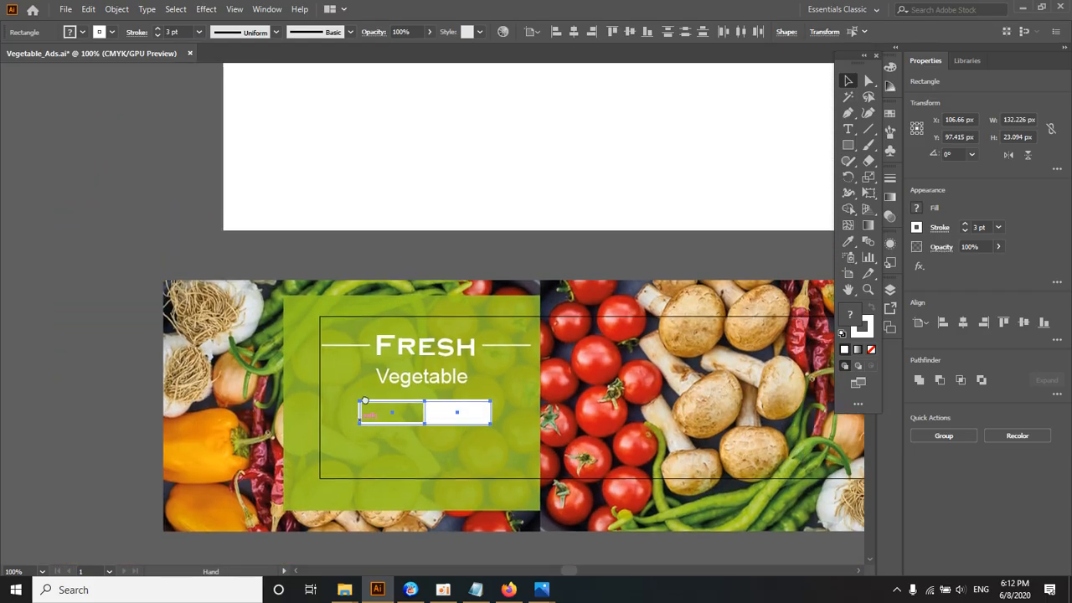
Step: Duplicate the "Vegetable" text onto the outlined rectangle and scale the copy down to about 17 pt
scroll(397, 159, up, 5)
key(ctrl+plus)
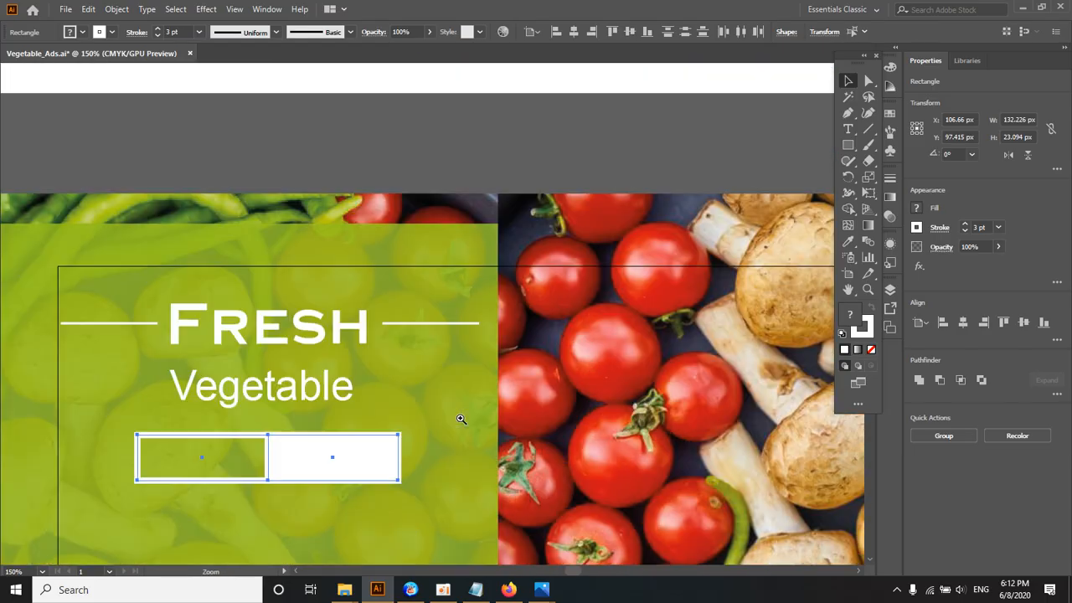
key(ctrl+plus)
drag(389, 306, 404, 375)
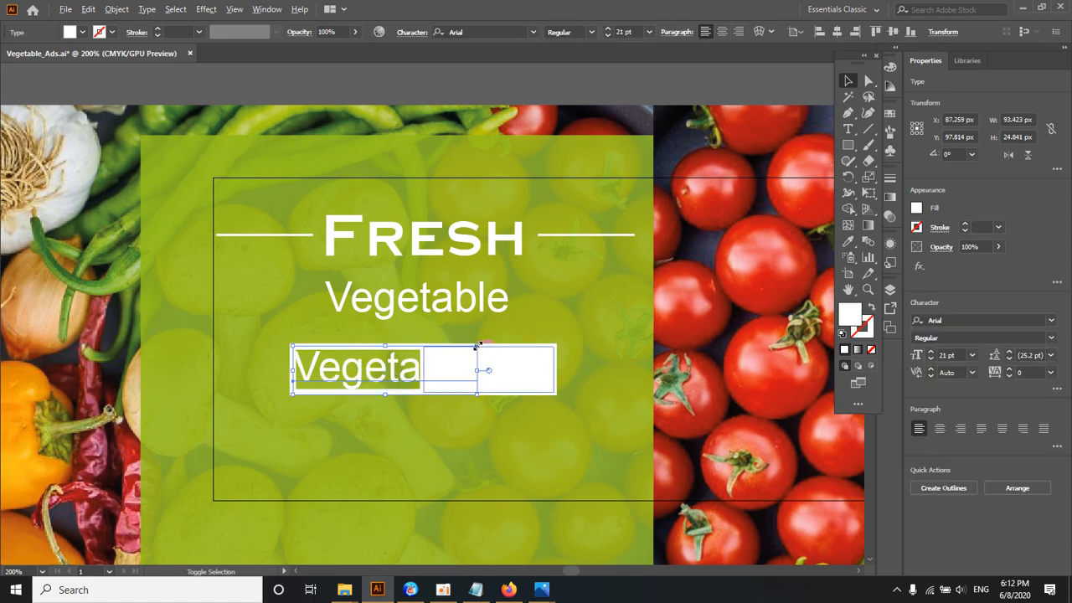
drag(478, 349, 456, 365)
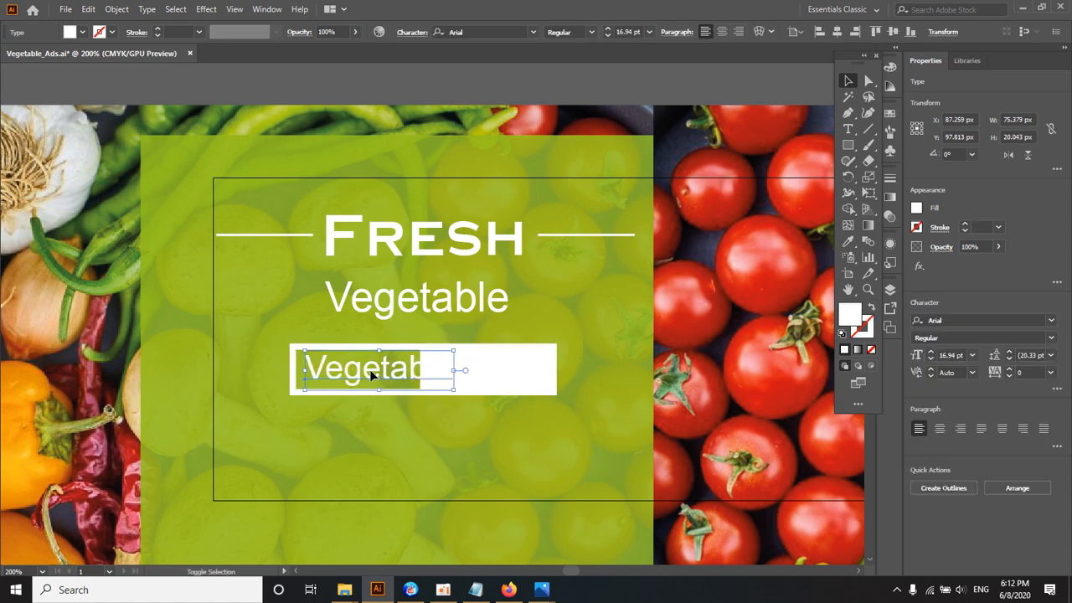
Step: Replace the copied text with "Save" and centre it inside the outlined rectangle
double_click(369, 369)
double_click(364, 370)
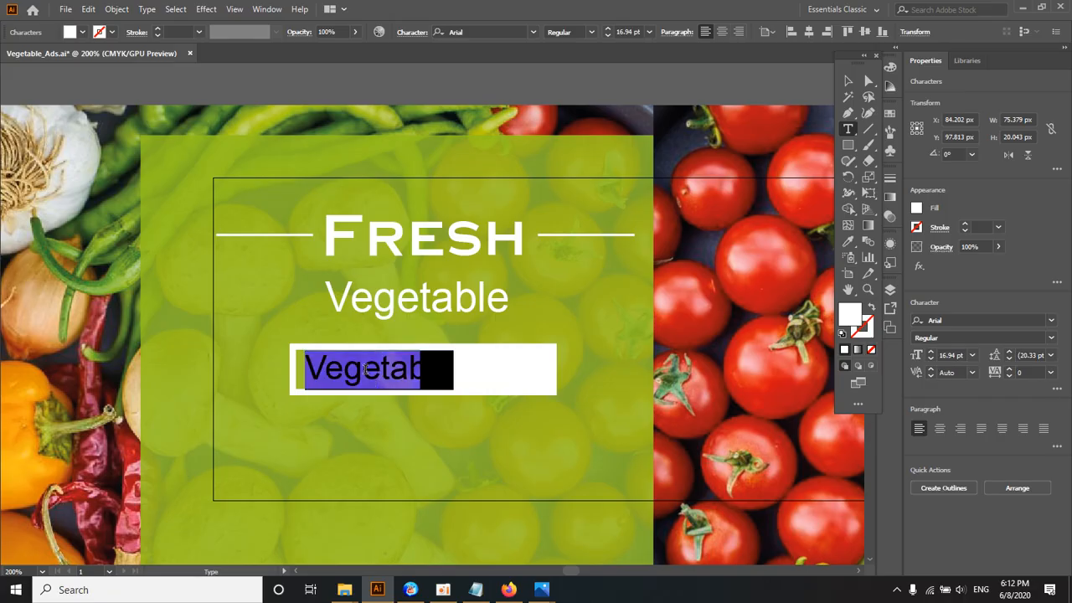
text(SAV)
key(BackSpace)
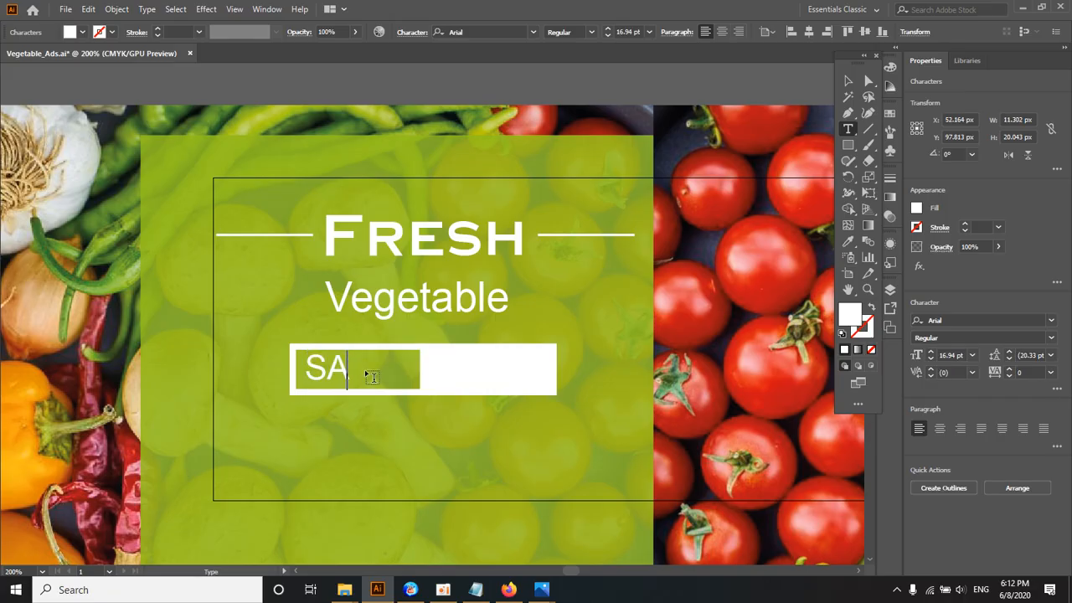
key(BackSpace)
text(ave)
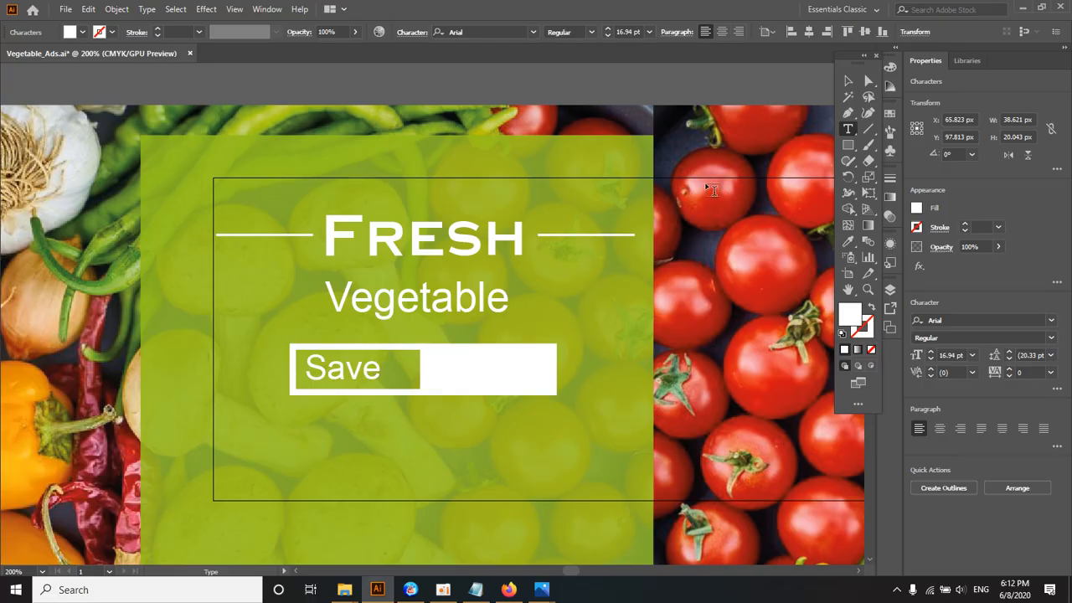
key(Escape)
ctrl+click(388, 366)
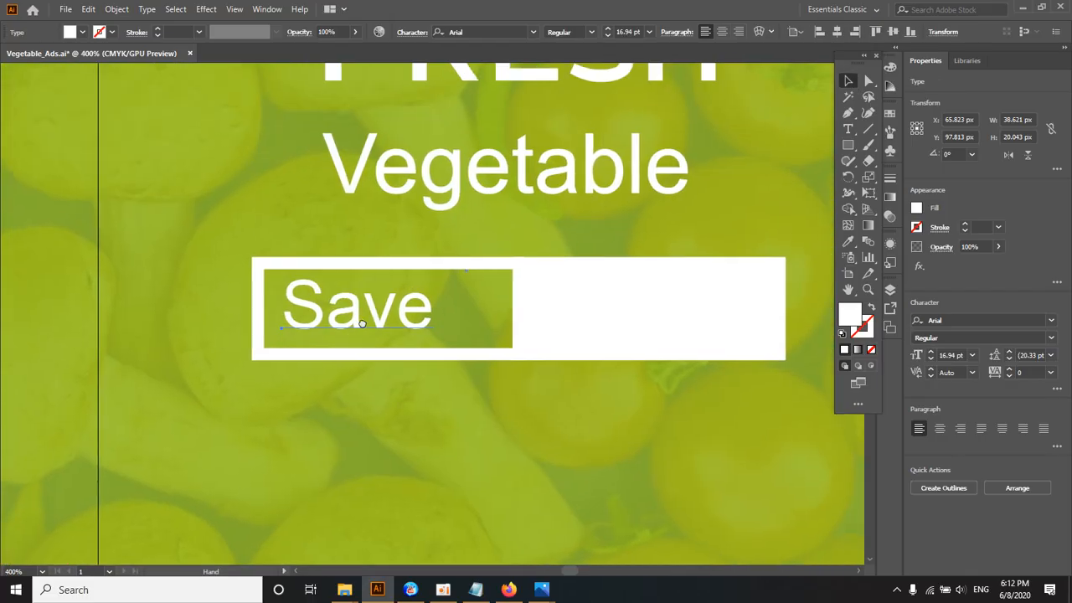
drag(359, 319, 385, 322)
Step: Duplicate the "Save" text into the white rectangle and fill the copy with pink
key(ctrl+minus)
ctrl+click(446, 303)
drag(446, 304, 415, 309)
mouse_move(322, 338)
mouse_down()
mouse_move(544, 340)
mouse_move(343, 339)
mouse_up()
click(81, 34)
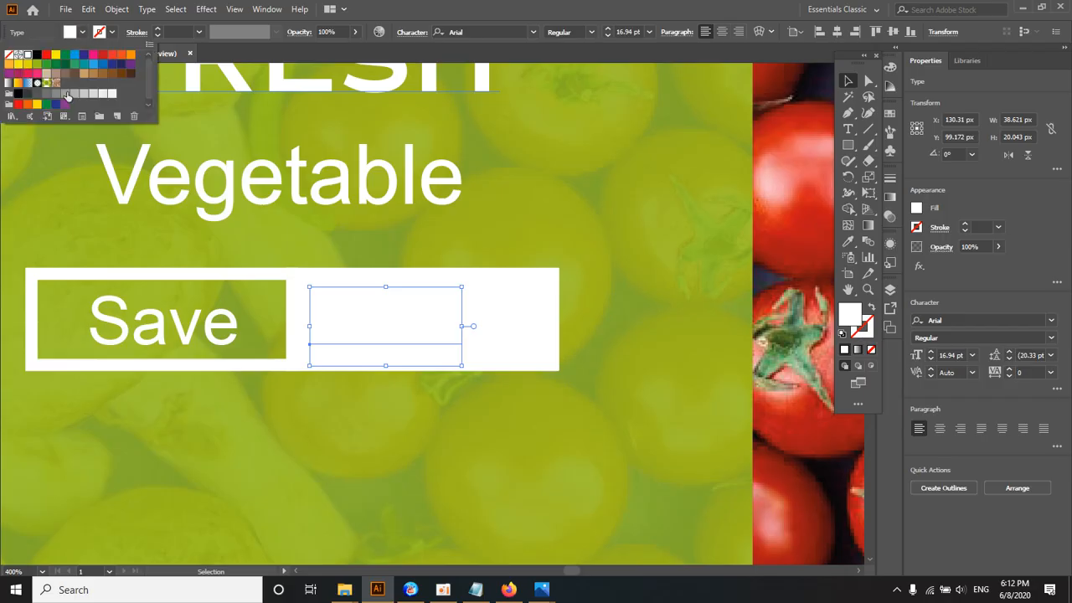
click(93, 54)
Step: Bring the pink text copy in front of the white rectangle
click(342, 332)
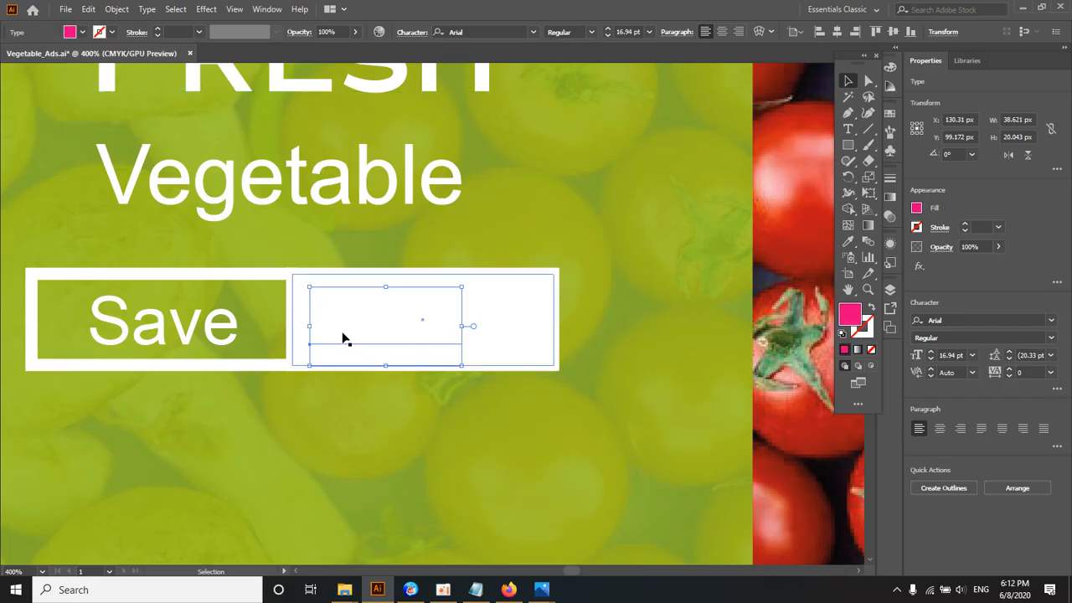
right_click(340, 335)
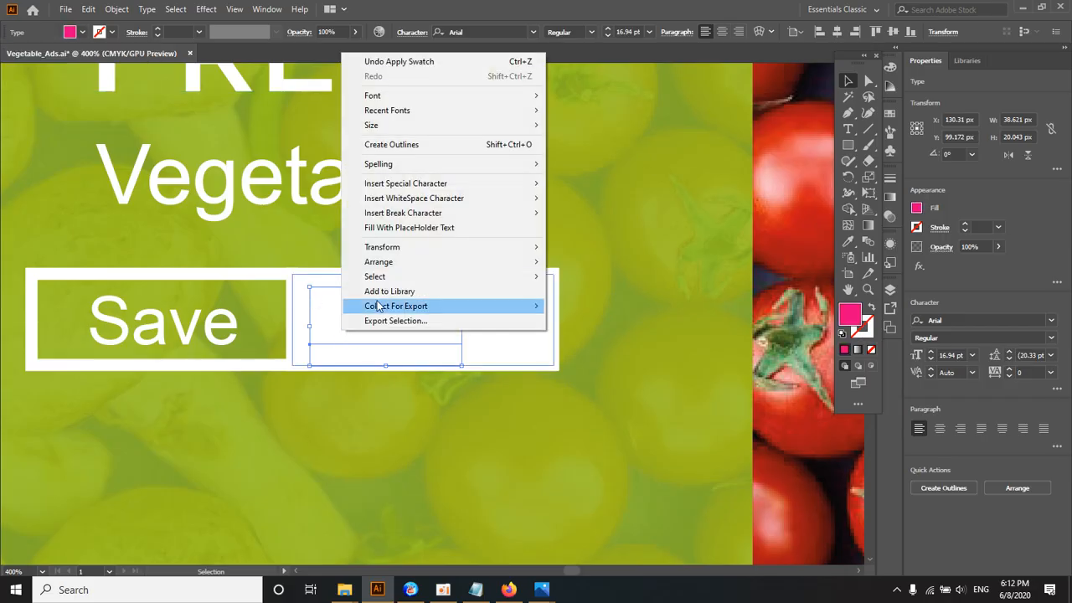
mouse_move(379, 265)
click(623, 263)
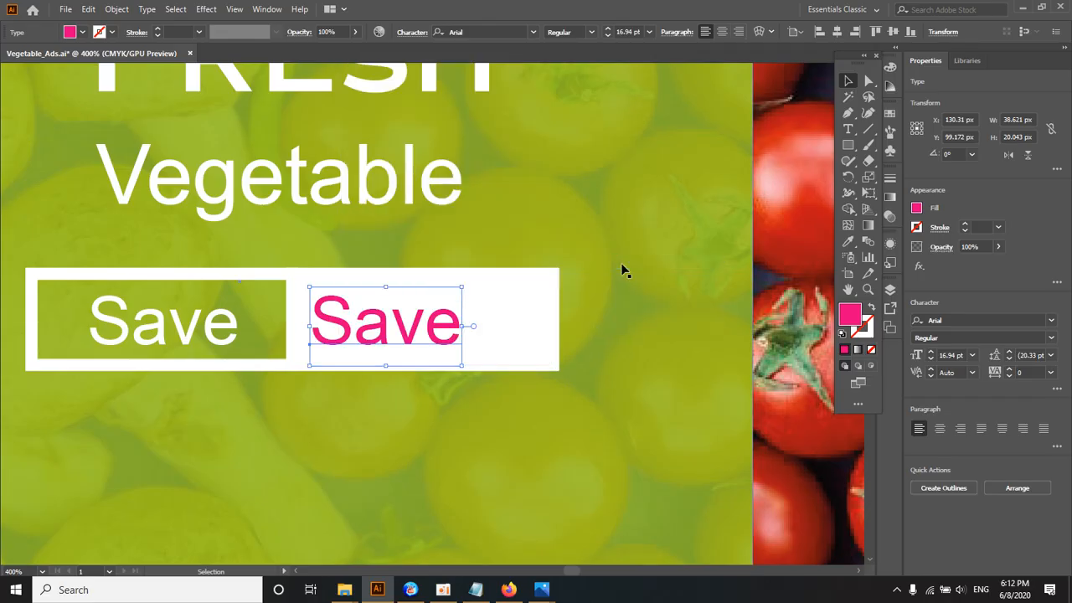
Step: Replace the pink text in the white rectangle with "30%"
key(z)
alt+click(443, 325)
click(443, 324)
click(378, 323)
key(t)
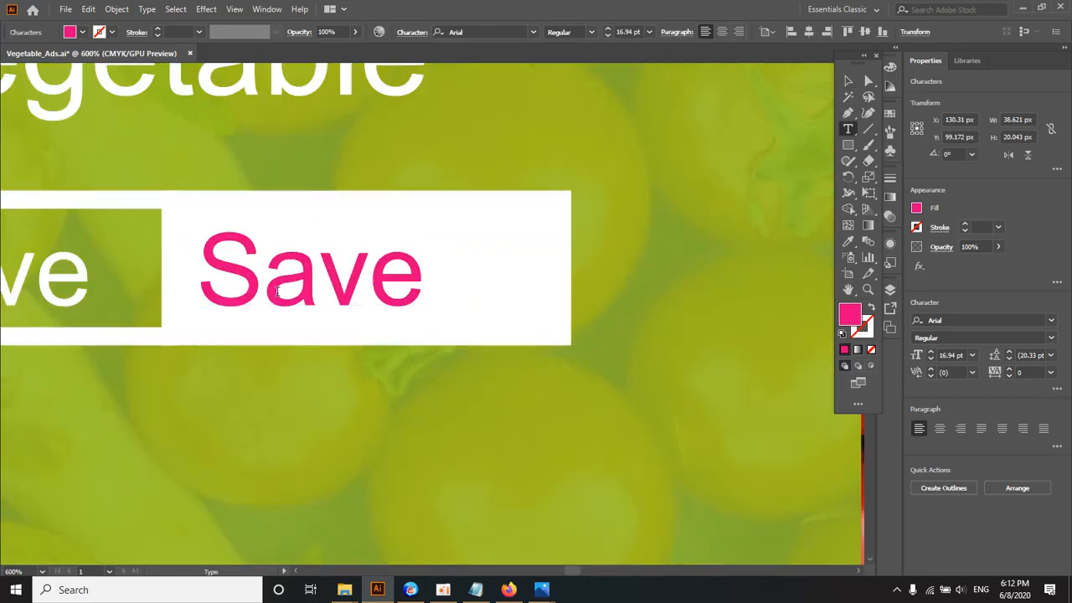
double_click(222, 287)
text(30%)
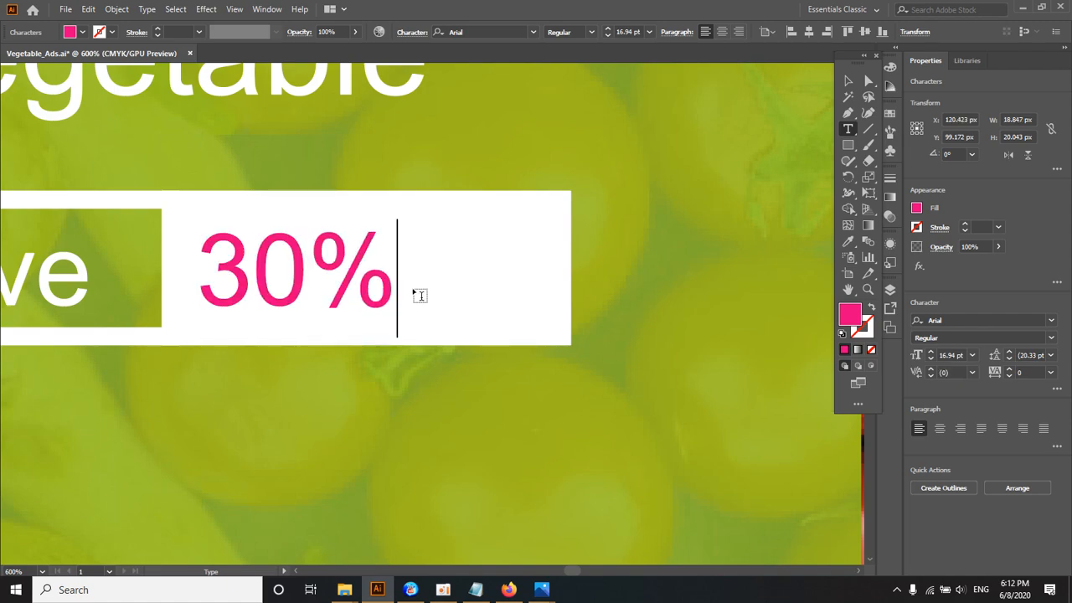
Step: Set the "30%" text to Arial Bold
click(848, 80)
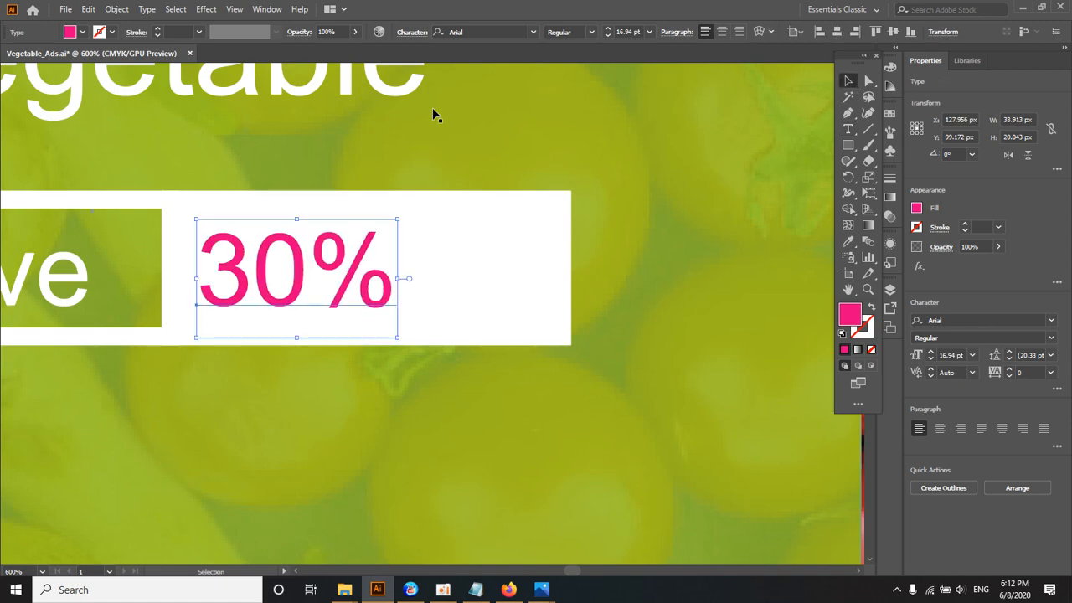
click(591, 32)
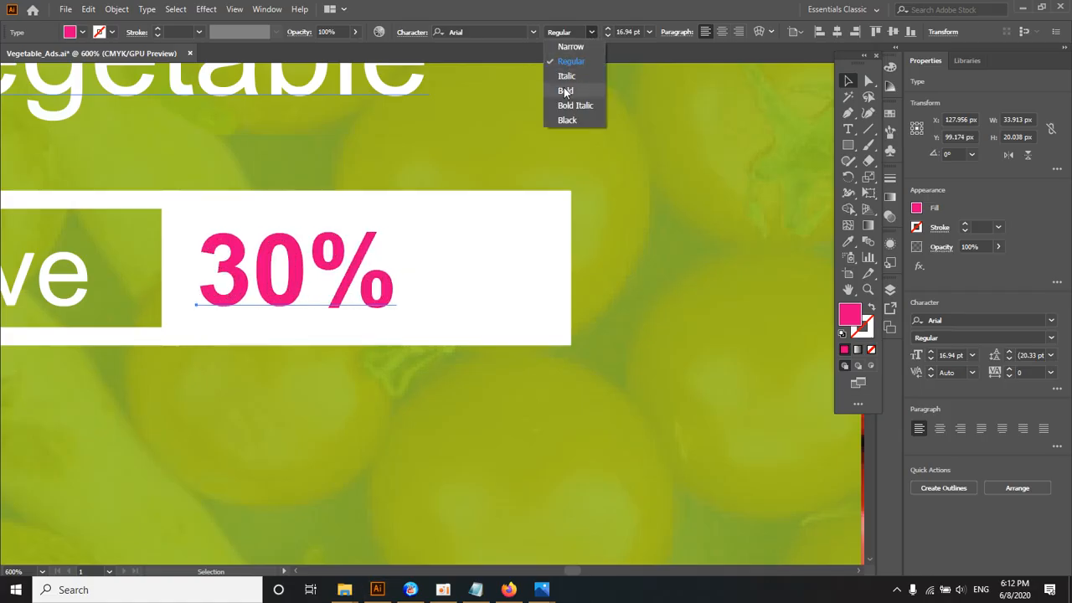
click(567, 90)
click(522, 145)
Step: Examine how the 30% text and the vertical OFF are arranged in the reference banner
ctrl+alt+click(421, 254)
ctrl+alt+click(421, 254)
ctrl+alt+click(421, 255)
ctrl+alt+click(422, 254)
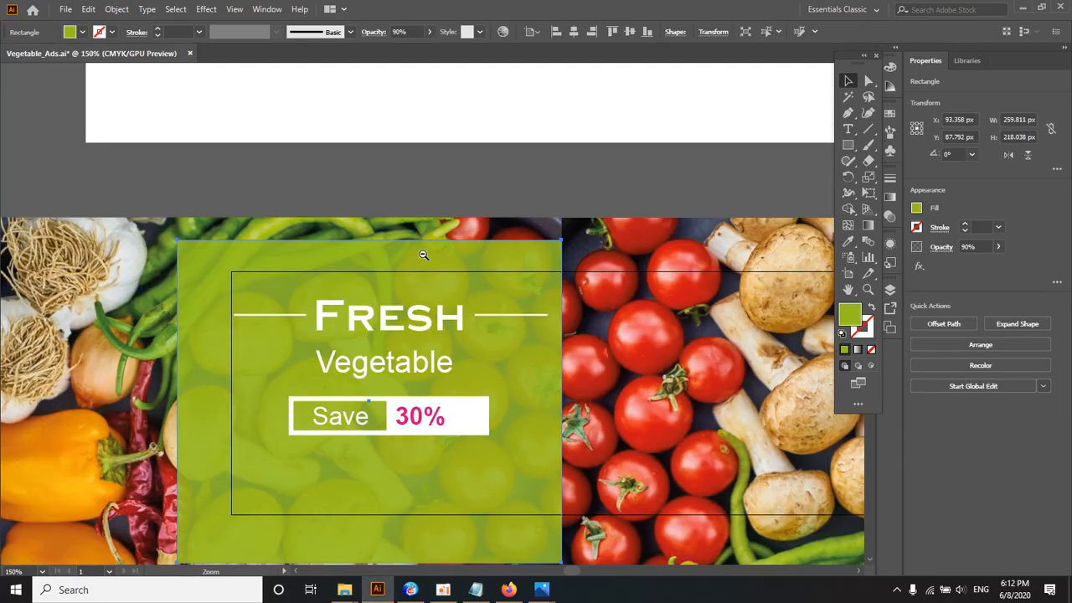
ctrl+alt+click(423, 254)
ctrl+alt+click(423, 254)
ctrl+click(486, 224)
ctrl+click(487, 238)
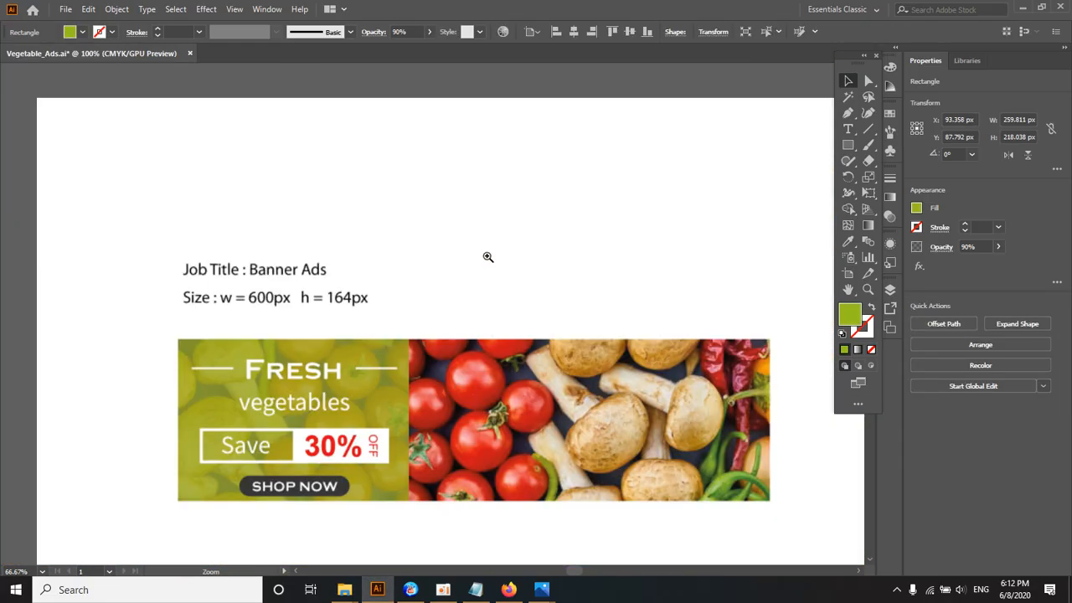
ctrl+click(400, 390)
ctrl+click(399, 392)
ctrl+click(398, 394)
ctrl+click(442, 286)
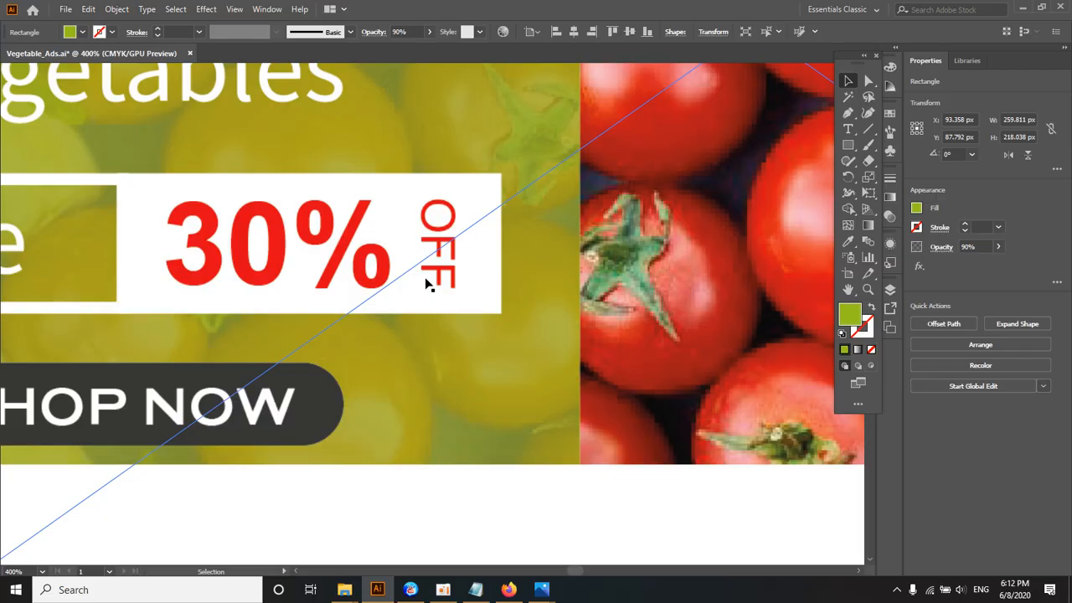
Step: Duplicate the pink "30%" text and place the copy directly to its right
ctrl+alt+click(433, 314)
ctrl+alt+click(432, 314)
ctrl+alt+click(432, 314)
ctrl+alt+click(432, 314)
drag(407, 377, 390, 266)
drag(412, 427, 440, 167)
ctrl+click(335, 335)
ctrl+click(372, 331)
ctrl+click(406, 337)
ctrl+click(461, 318)
ctrl+click(500, 312)
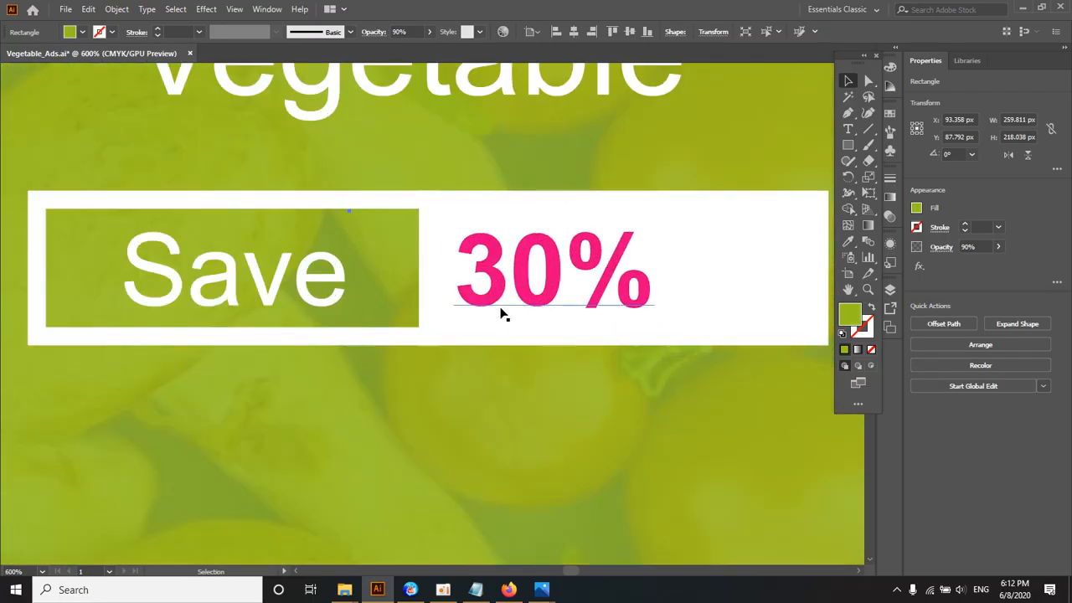
ctrl+alt+click(518, 306)
drag(510, 301, 390, 364)
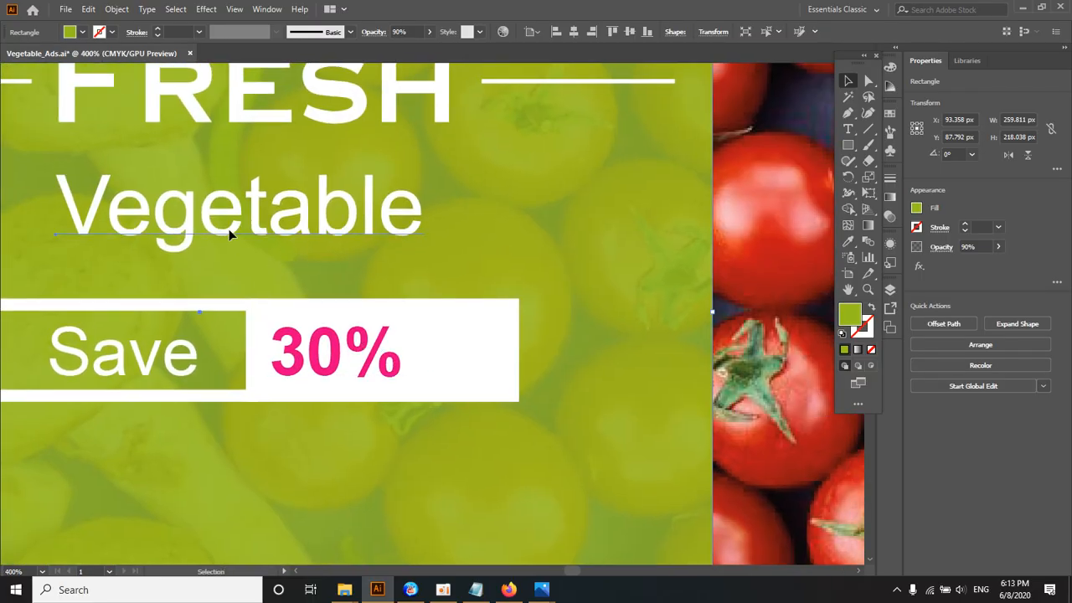
click(316, 360)
drag(316, 360, 594, 353)
Step: Replace the copied "30%" text with "OFF" in capitals
double_click(430, 355)
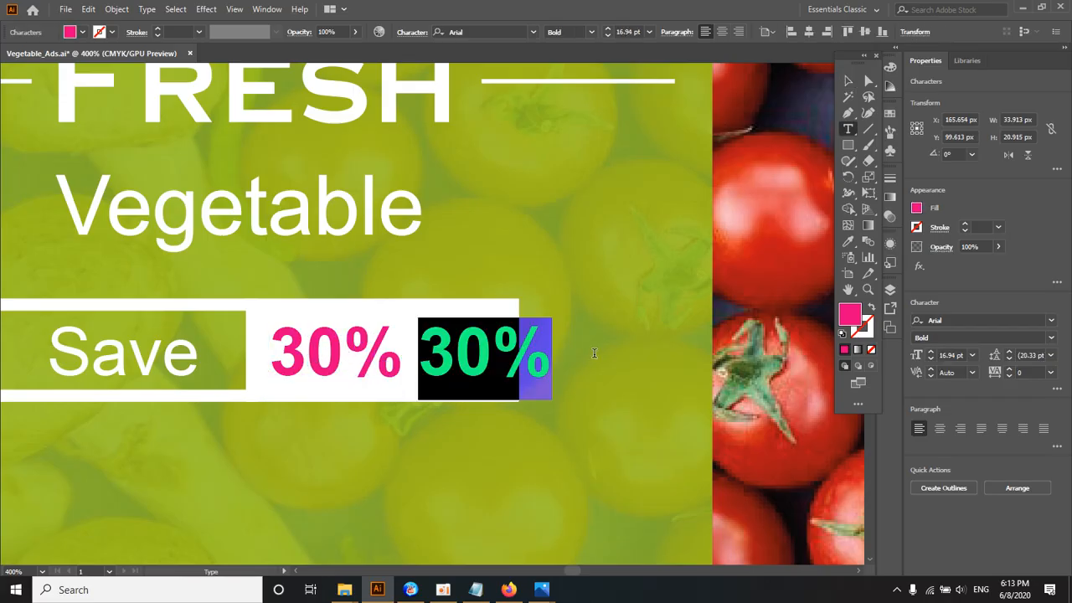
text(Off)
key(BackSpace)
key(BackSpace)
text(FF)
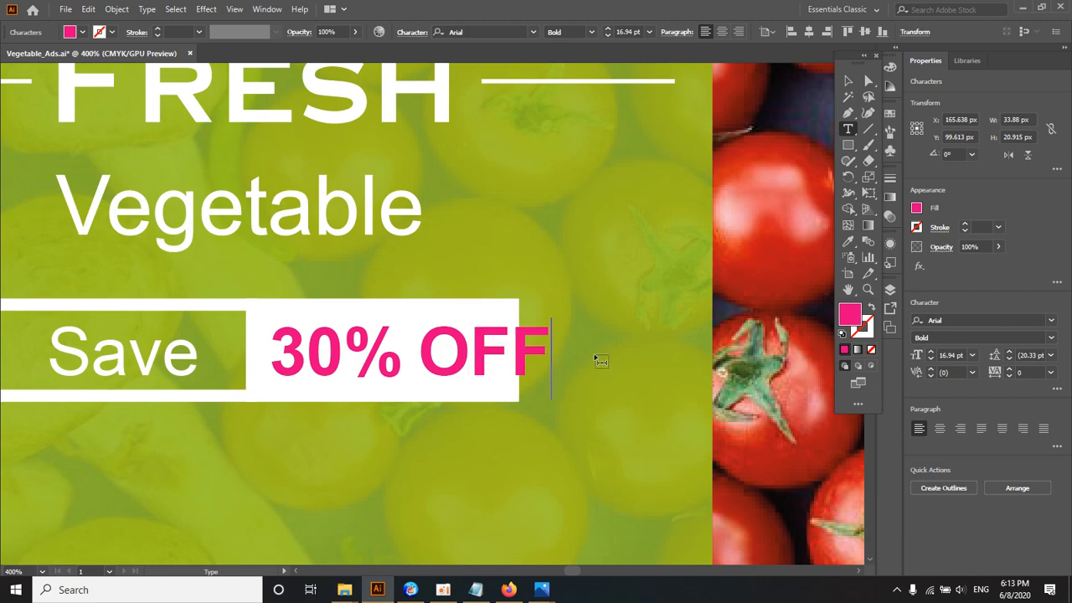
Step: Change the font style of the "OFF" text to Regular
key(shift+Left)
key(shift+Left)
key(shift+Left)
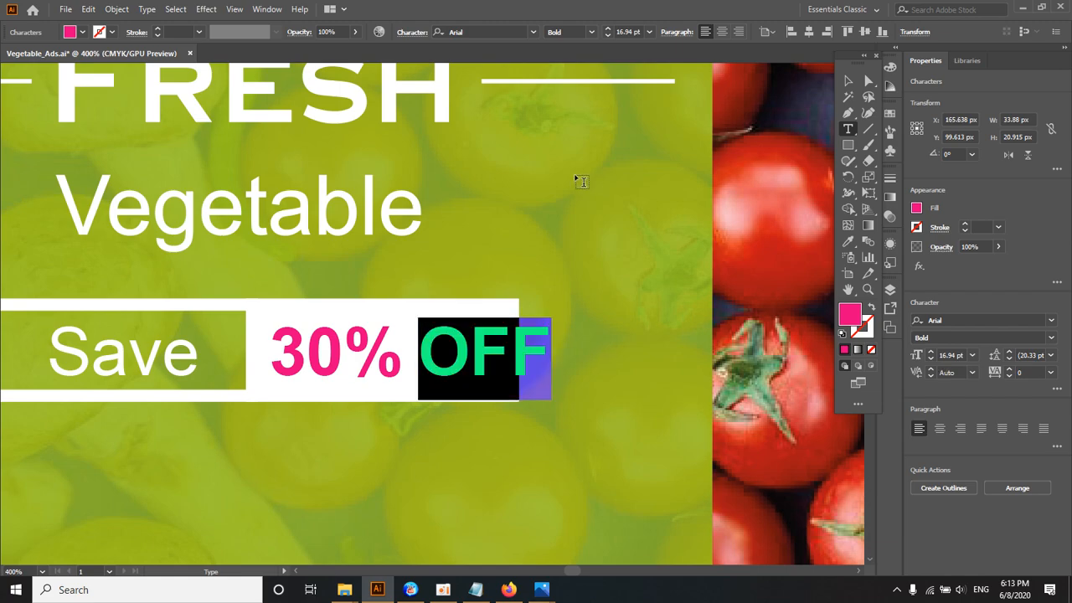
click(594, 32)
click(568, 61)
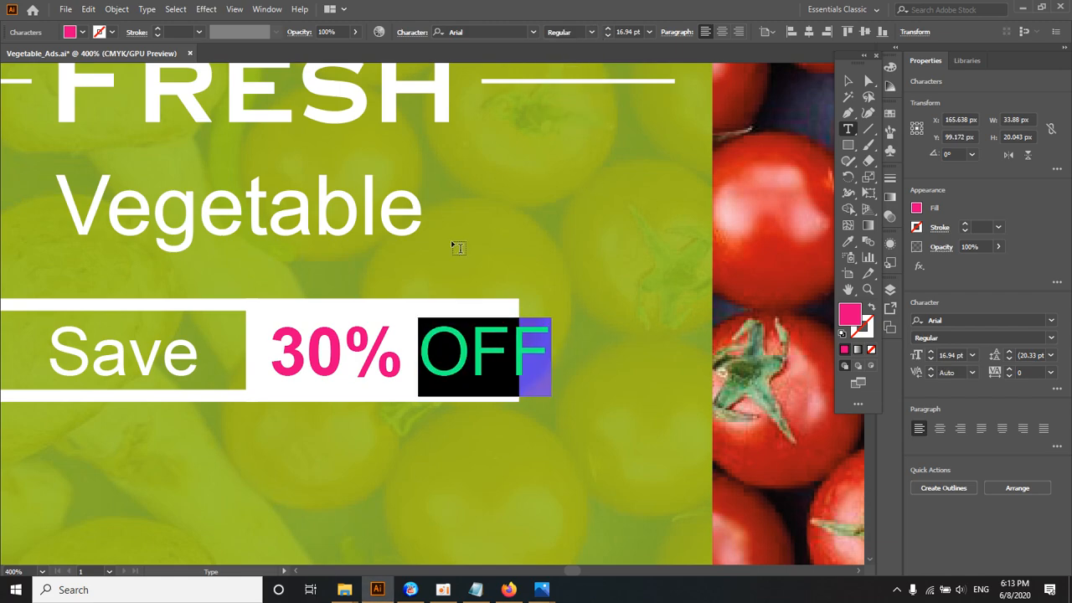
Step: Rotate the "OFF" text to 270°, shrink it to about 10 pt, and place it against the right side of "30%"
click(847, 80)
drag(521, 319, 420, 358)
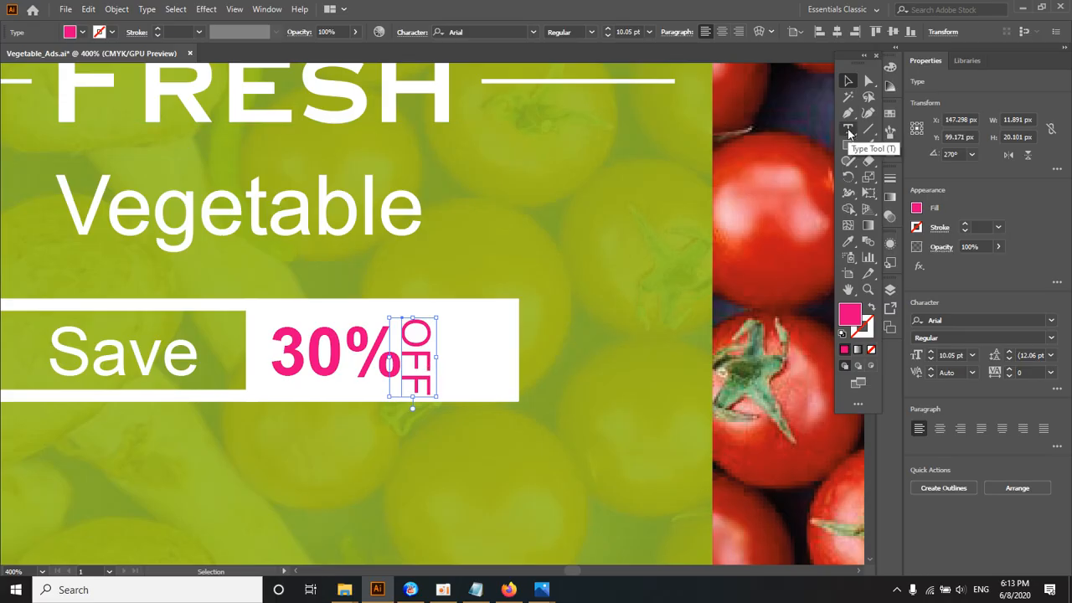
Step: Try the Vertical Type tool by adding the word "OFF" in the white rectangle, and delete that trial text
click(849, 133)
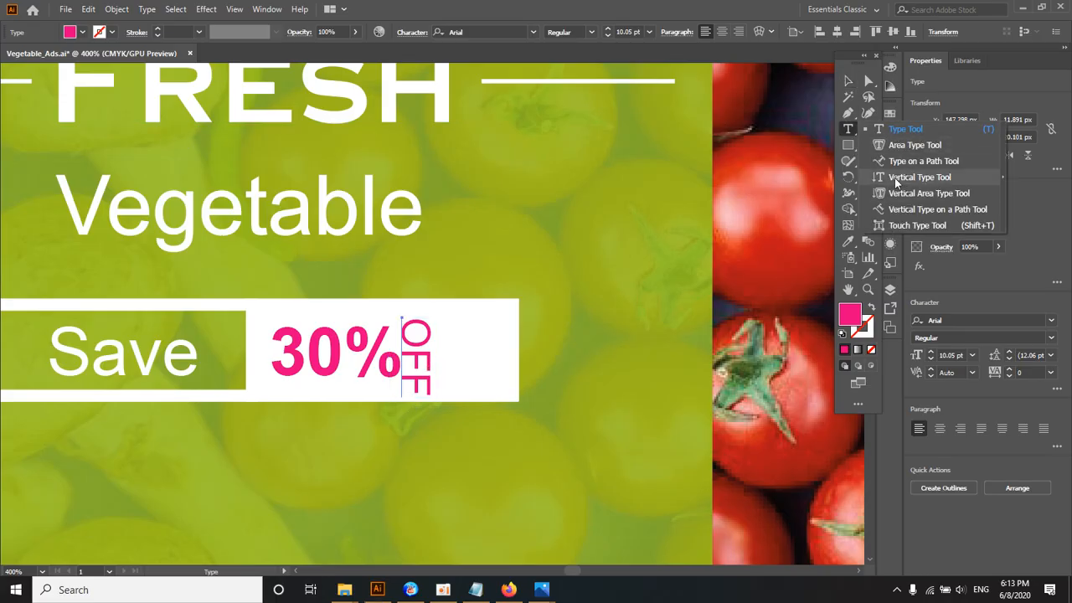
click(896, 179)
click(482, 325)
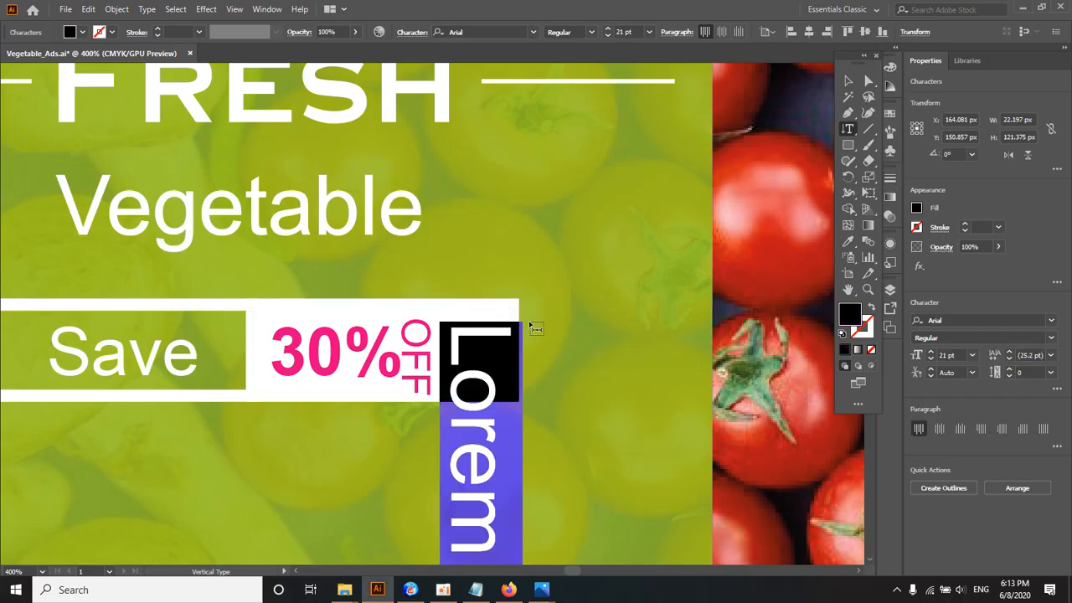
text(OFF)
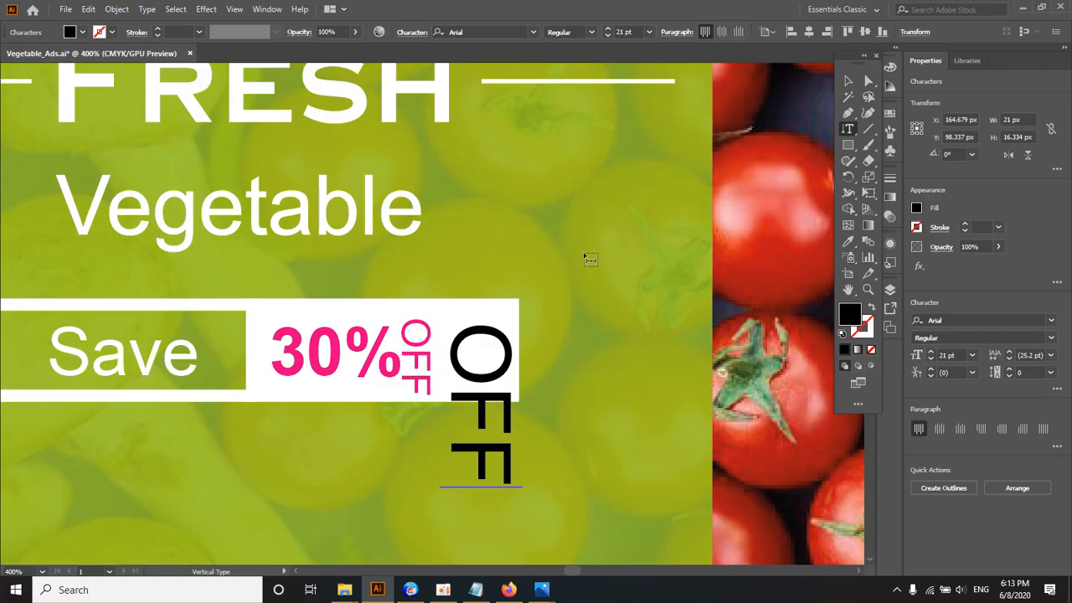
key(Escape)
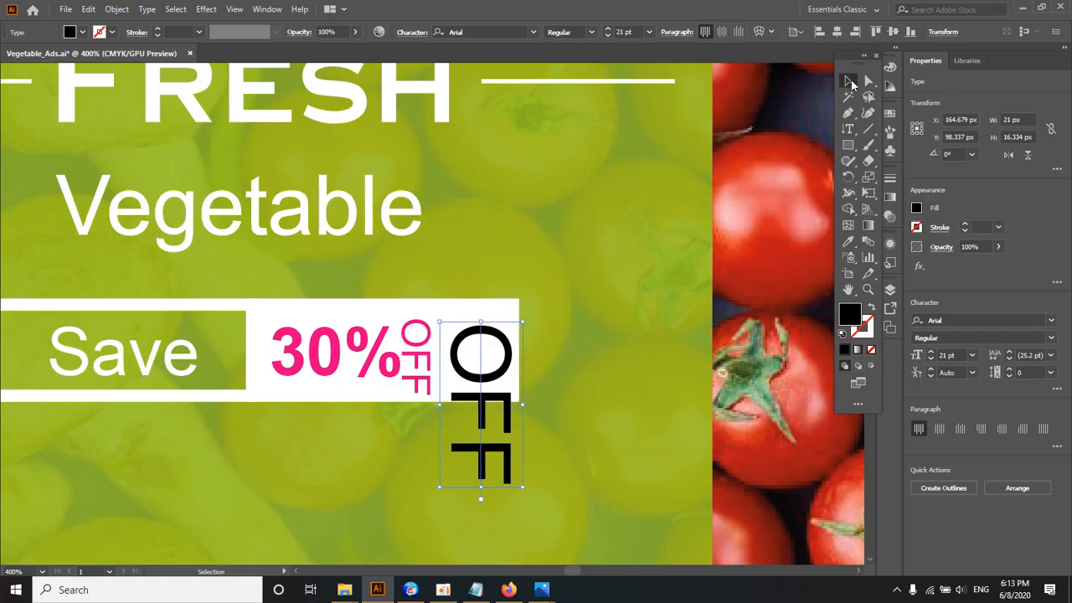
key(Delete)
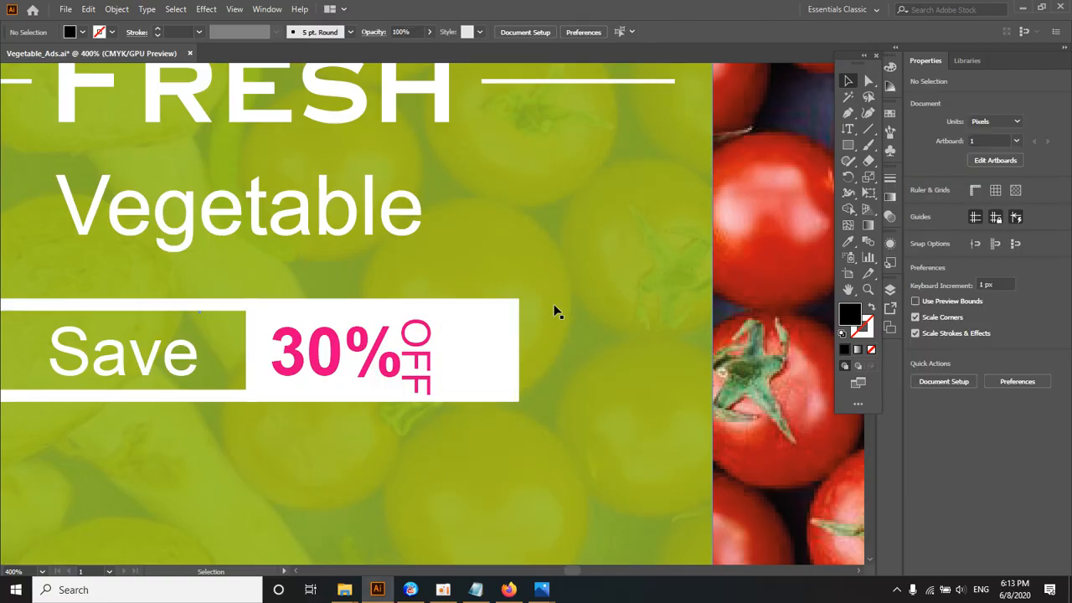
Step: Shrink the vertical "OFF" text to about 7 pt and place it just to the right of "30%"
key(ctrl+equal)
key(ctrl+equal)
click(414, 370)
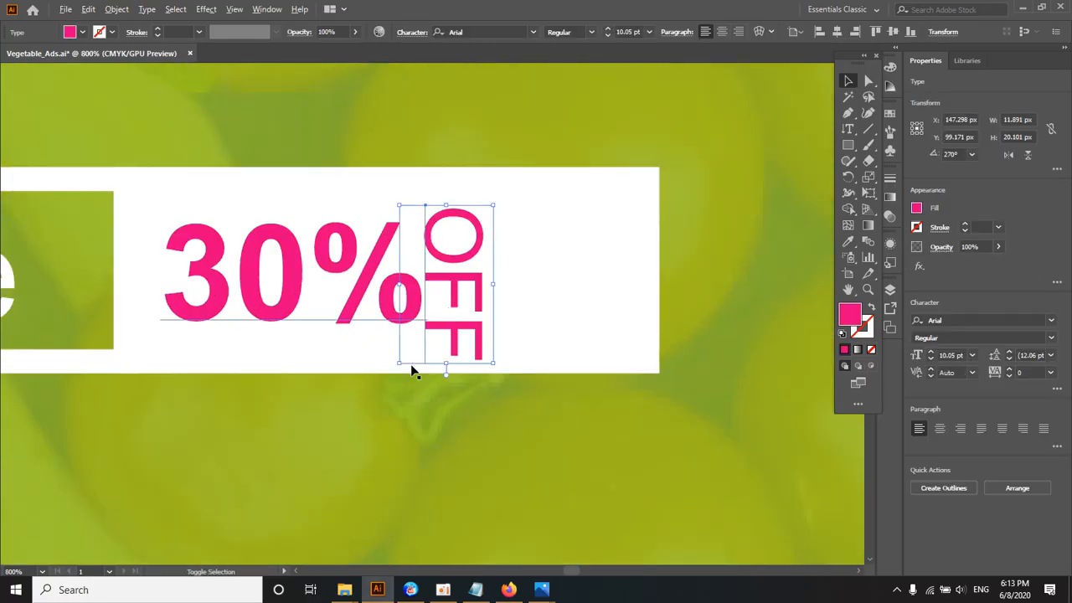
drag(400, 363, 420, 344)
drag(447, 287, 448, 268)
mouse_move(474, 316)
mouse_down()
mouse_move(487, 334)
mouse_move(475, 311)
mouse_up()
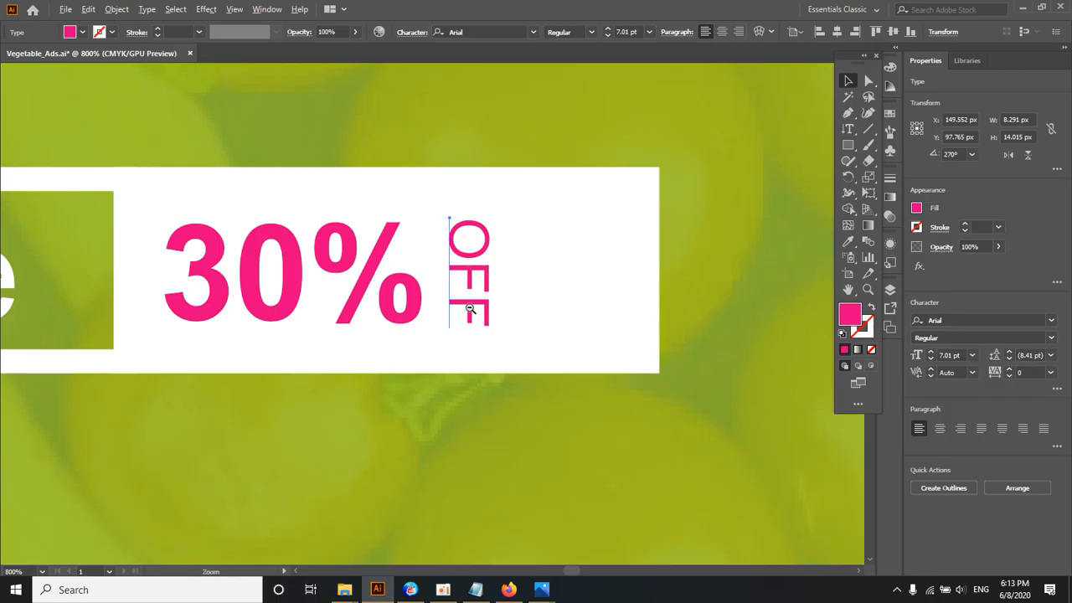
Step: Enlarge the "30%" and "OFF" texts together to about 53 x 26 px within the white part of the Save box
key(ctrl+minus)
shift+click(374, 322)
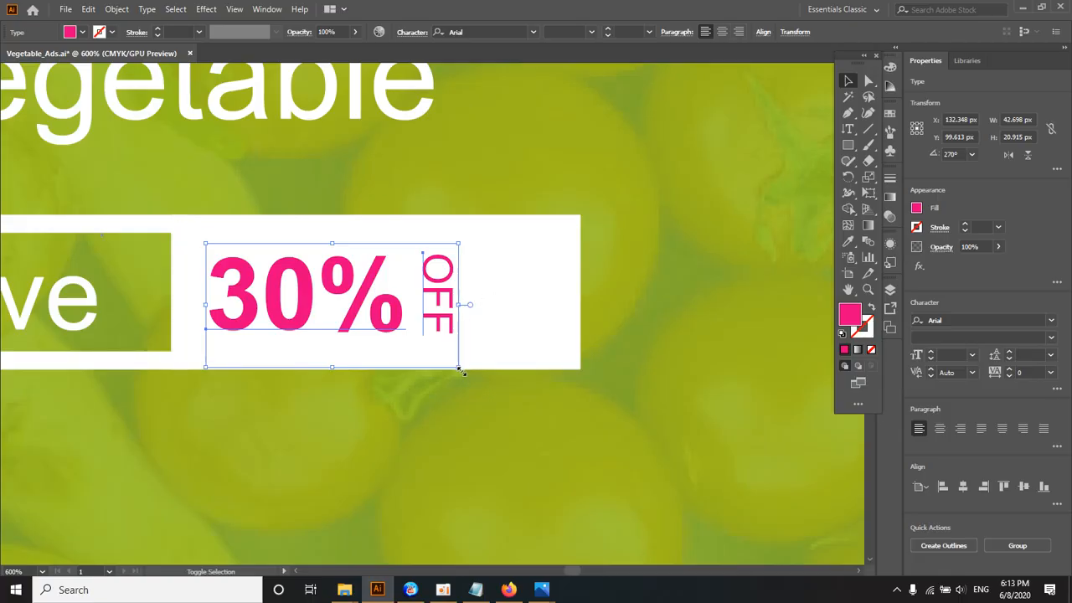
drag(459, 366, 496, 385)
drag(496, 249, 520, 237)
drag(433, 318, 442, 325)
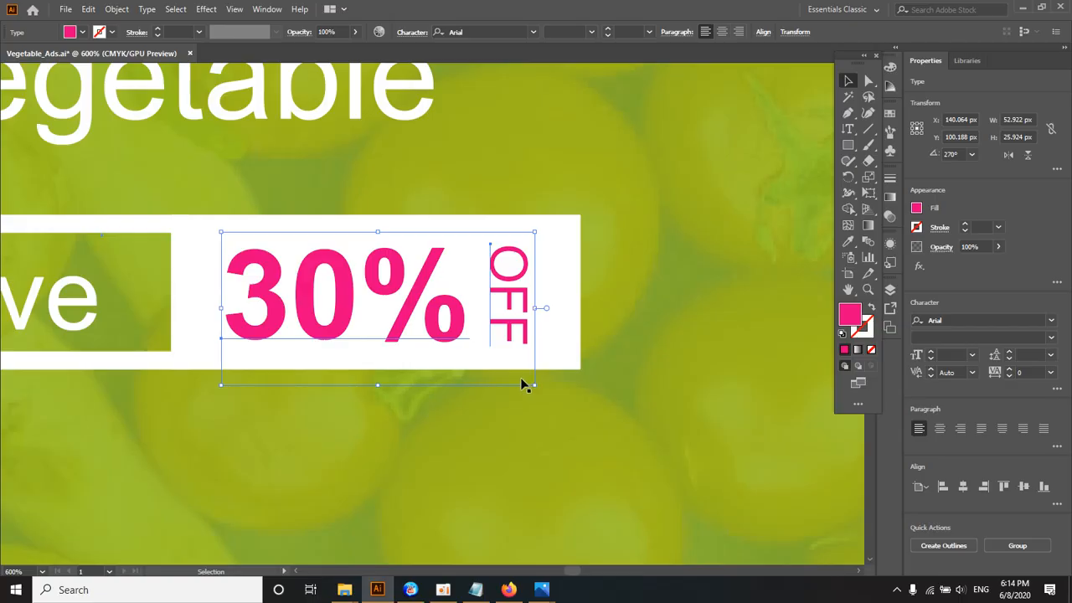
Step: Nudge the "30%" and "OFF" texts slightly right to balance the spacing inside the white area
ctrl+alt+click(444, 322)
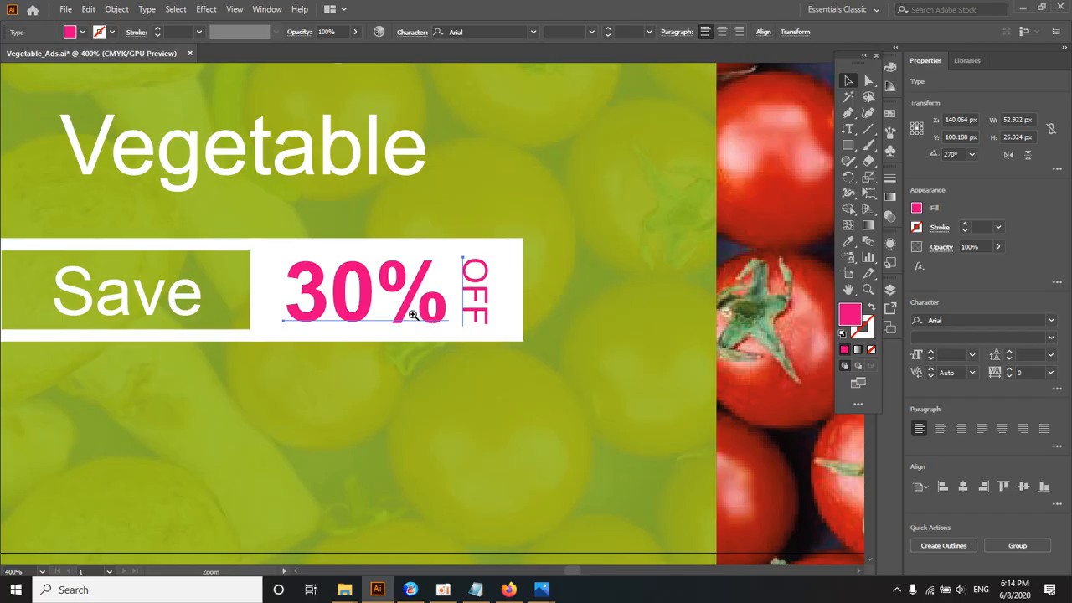
ctrl+click(412, 314)
ctrl+alt+click(413, 314)
drag(411, 306, 386, 343)
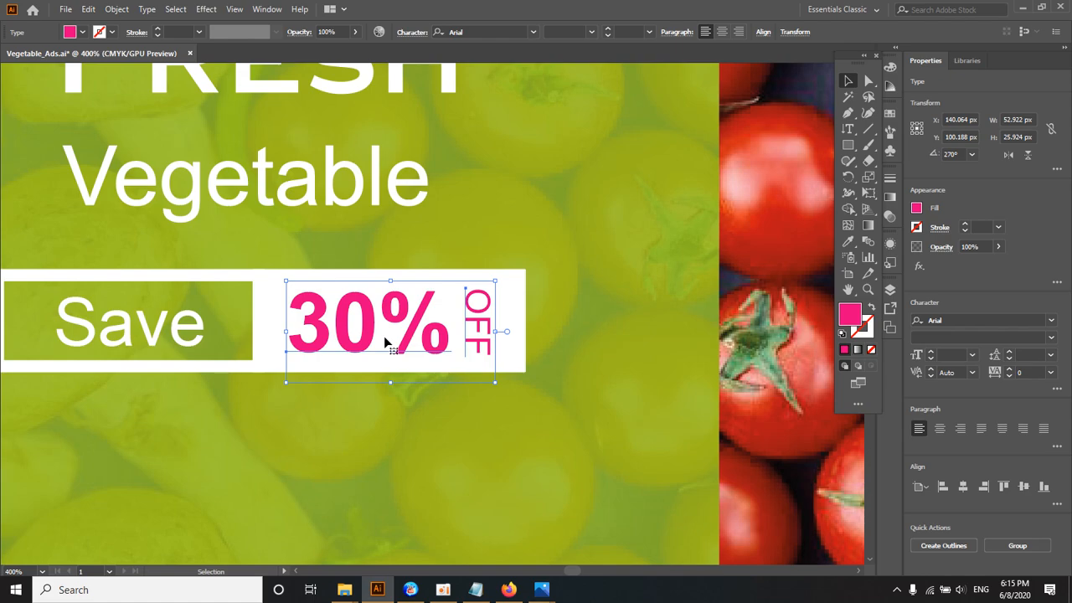
drag(408, 348, 416, 348)
ctrl+alt+click(406, 345)
ctrl+alt+click(406, 345)
Step: Examine the whole banner to check how the Save 30% OFF box sits on the green panel
ctrl+alt+click(401, 314)
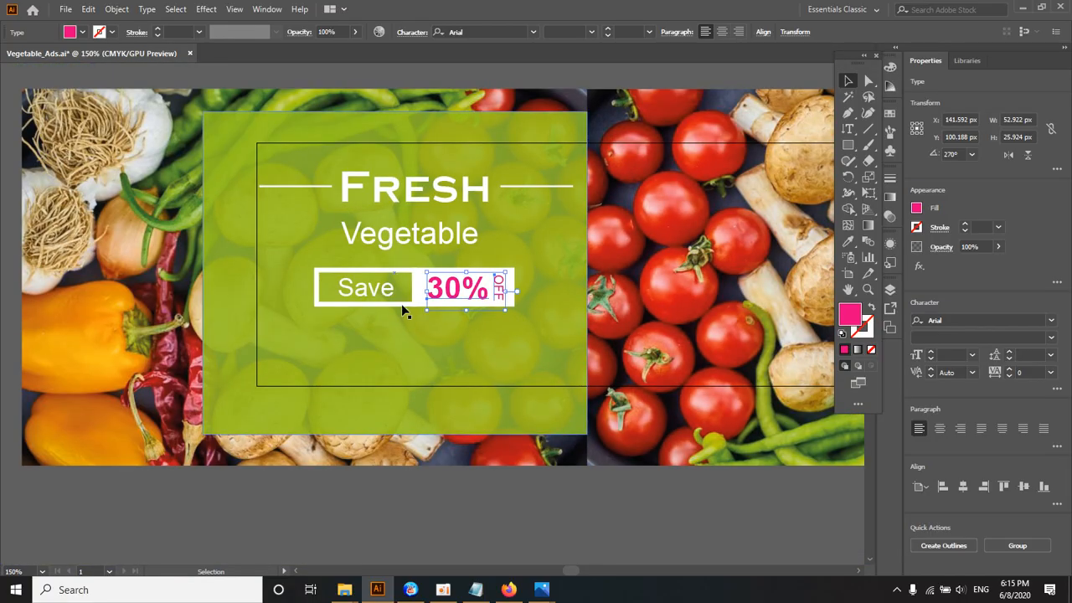
ctrl+click(403, 289)
ctrl+alt+click(406, 307)
drag(406, 309, 313, 513)
ctrl+alt+click(349, 413)
ctrl+alt+click(350, 414)
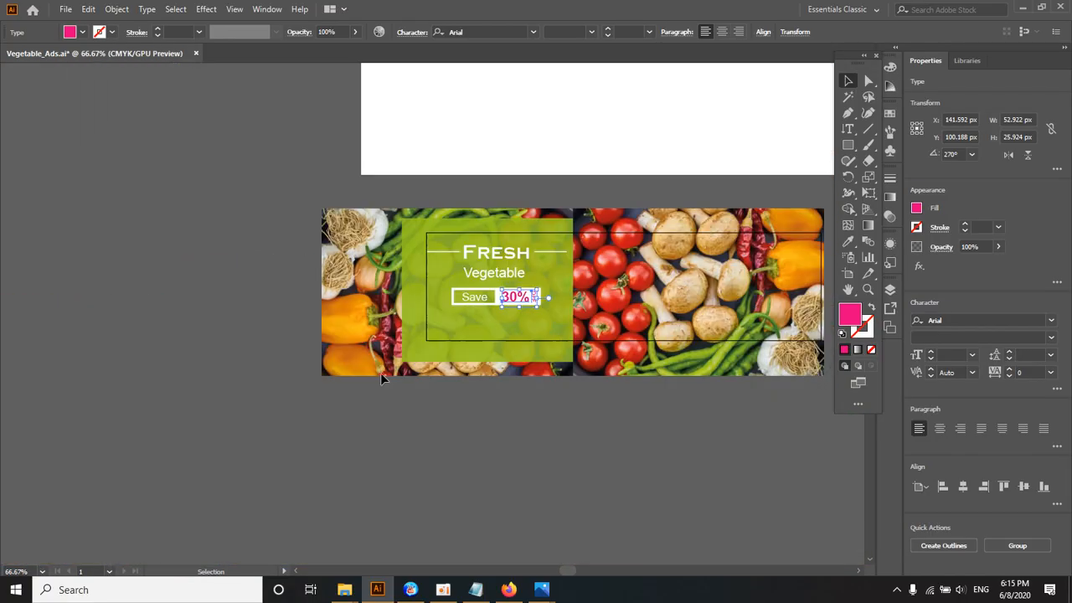
drag(425, 328, 368, 367)
ctrl+click(369, 368)
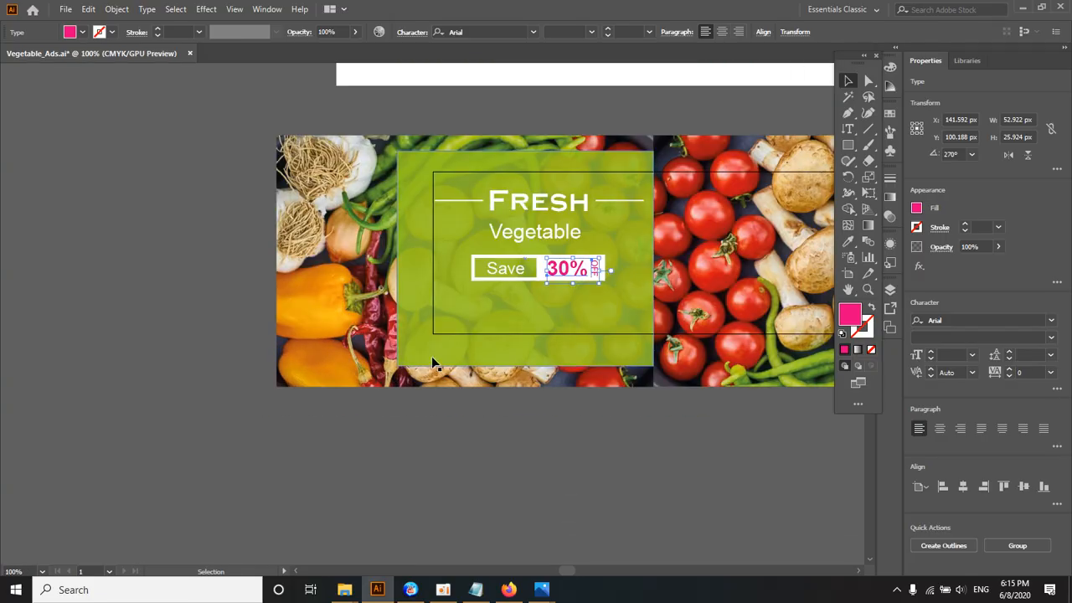
ctrl+click(435, 358)
drag(452, 321, 382, 393)
drag(473, 333, 414, 359)
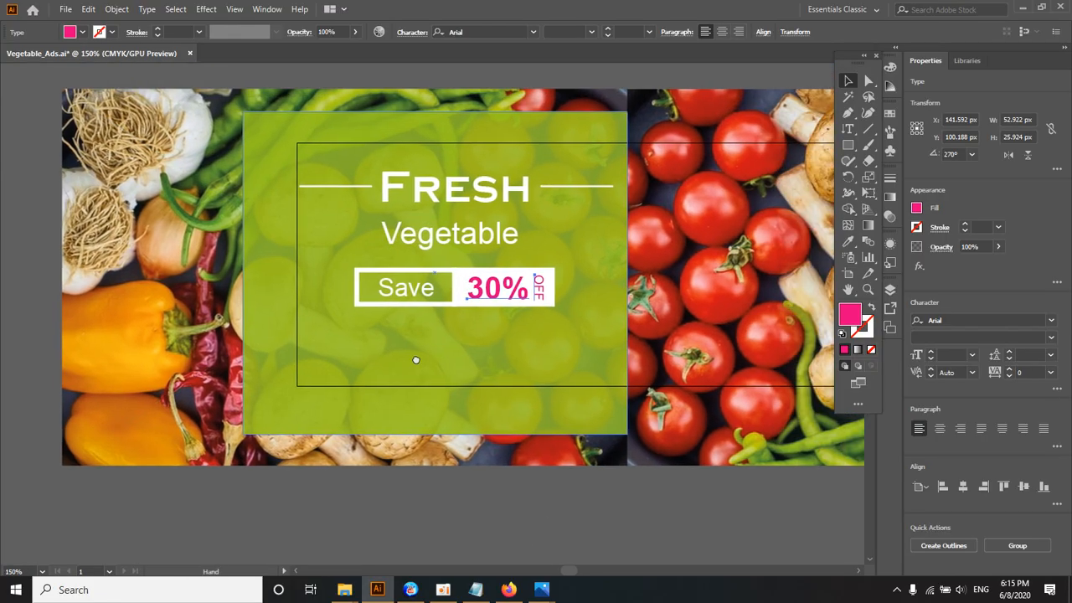
click(447, 599)
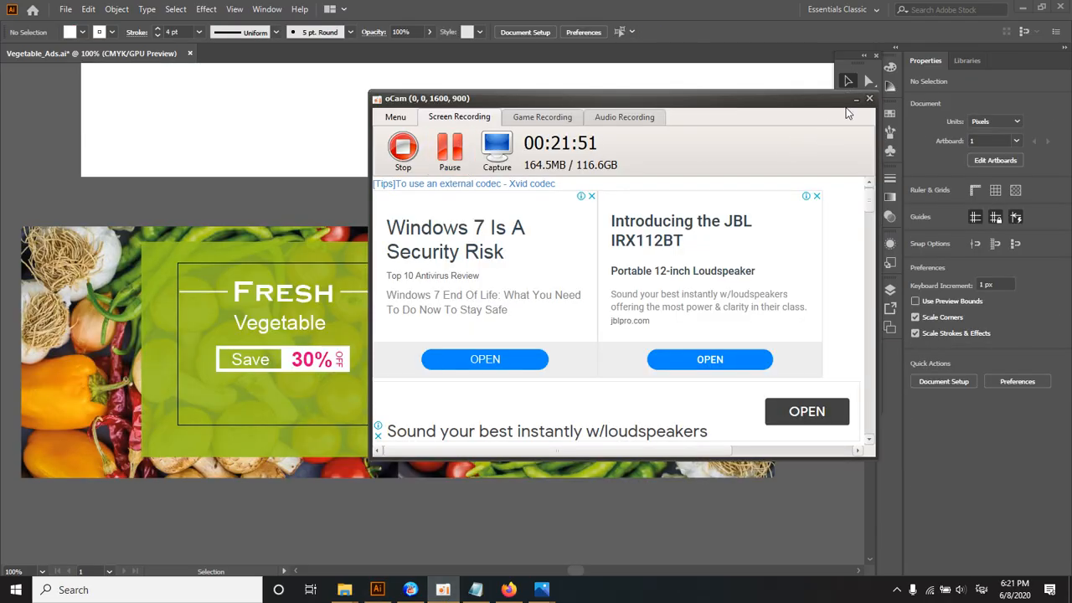
click(855, 99)
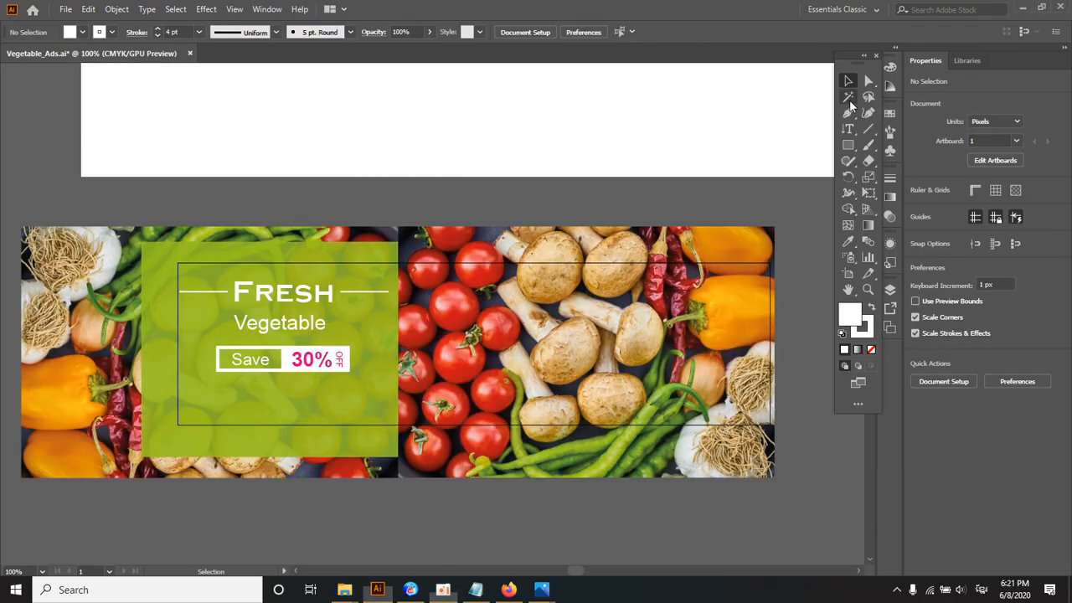
Step: Examine the SHOP NOW button in the reference banner and return to the Save box in the working banner
ctrl+click(336, 341)
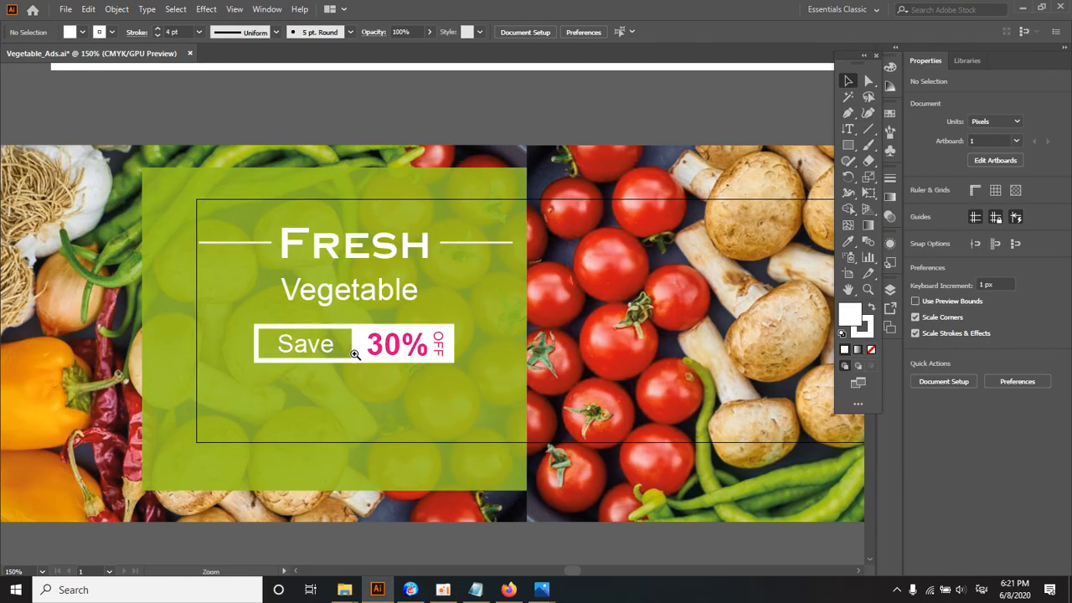
key(ctrl+minus)
key(ctrl+minus)
drag(494, 118, 392, 227)
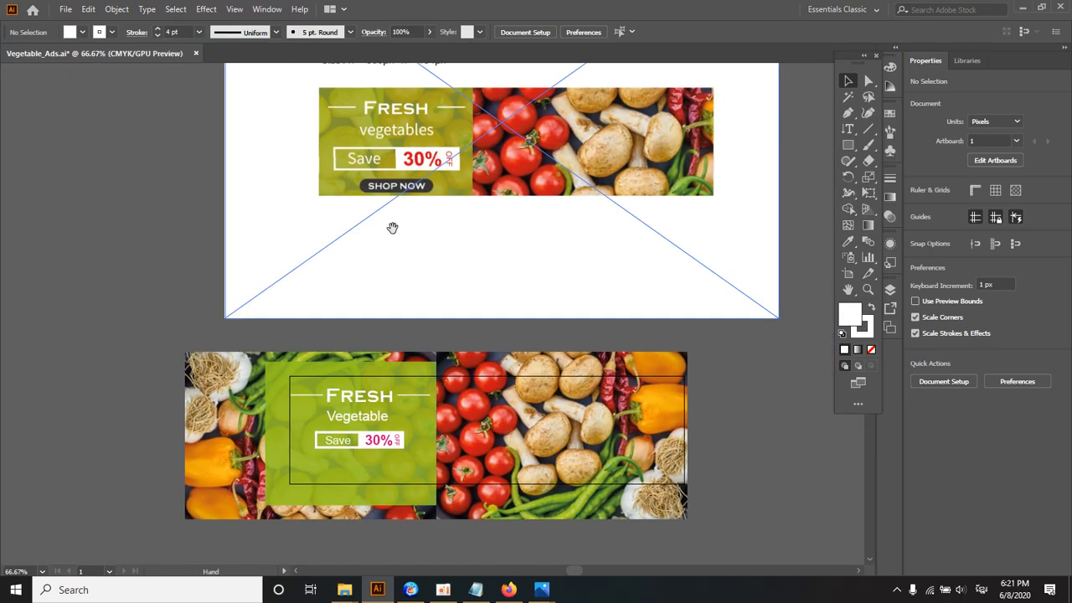
ctrl+click(390, 197)
ctrl+click(425, 300)
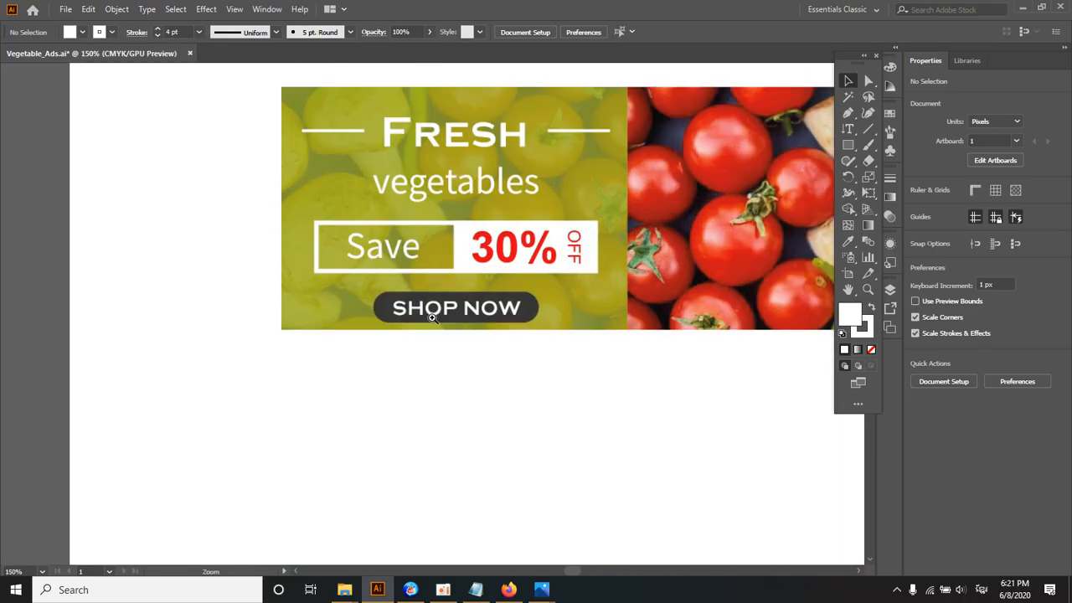
ctrl+click(431, 317)
drag(431, 312, 427, 267)
ctrl+alt+click(428, 268)
ctrl+alt+click(428, 269)
drag(432, 331, 424, 201)
ctrl+click(396, 347)
drag(396, 347, 422, 316)
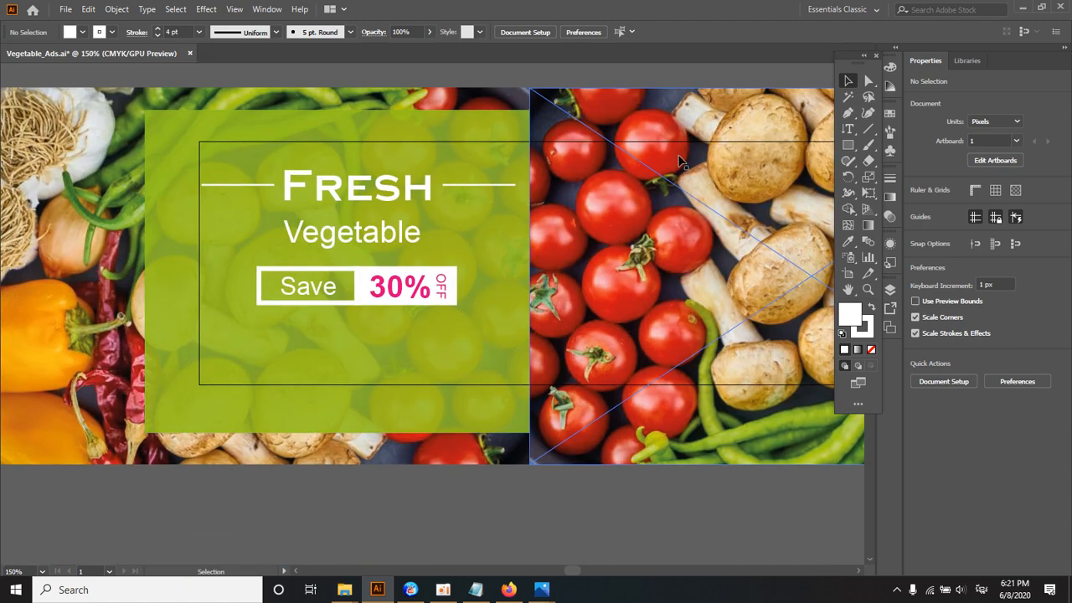
Step: Draw a rounded rectangle about 110 x 26 px beneath the Save box, with no stroke and a dark gray fill
drag(847, 145, 877, 162)
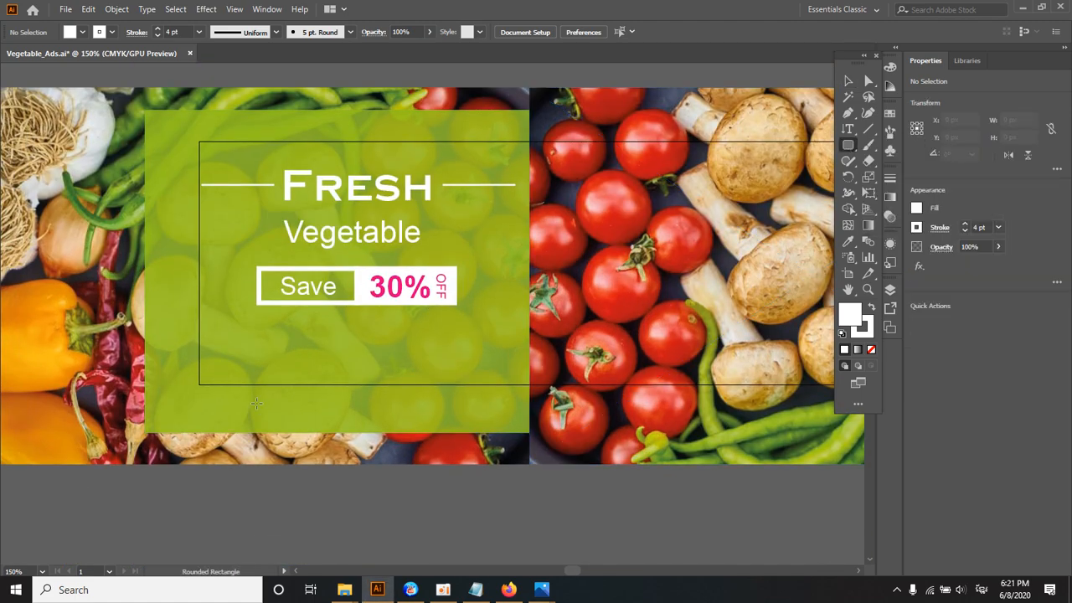
drag(243, 335, 408, 371)
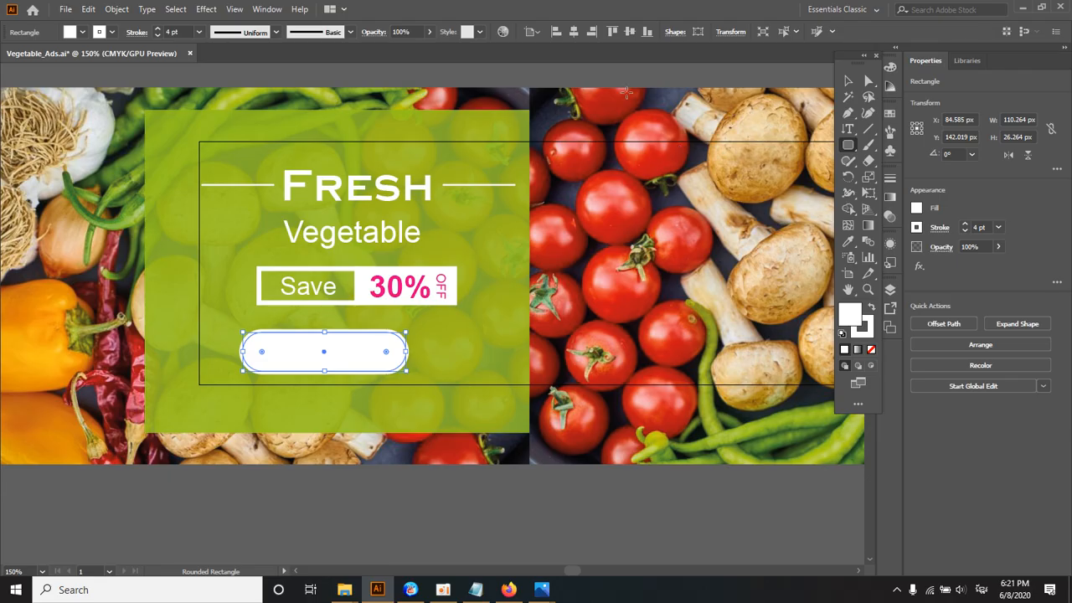
click(112, 31)
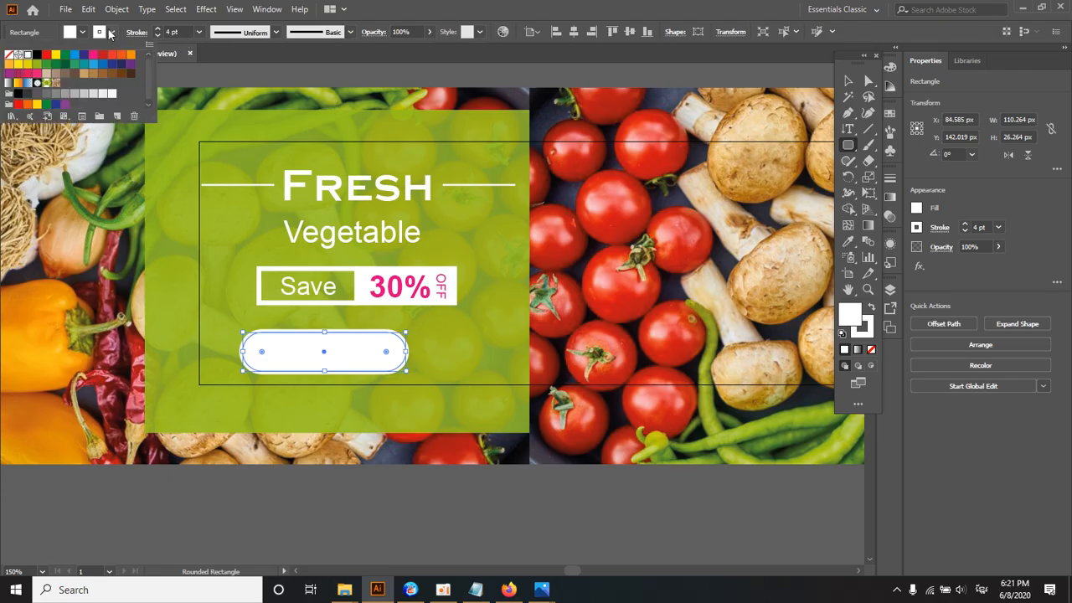
click(9, 55)
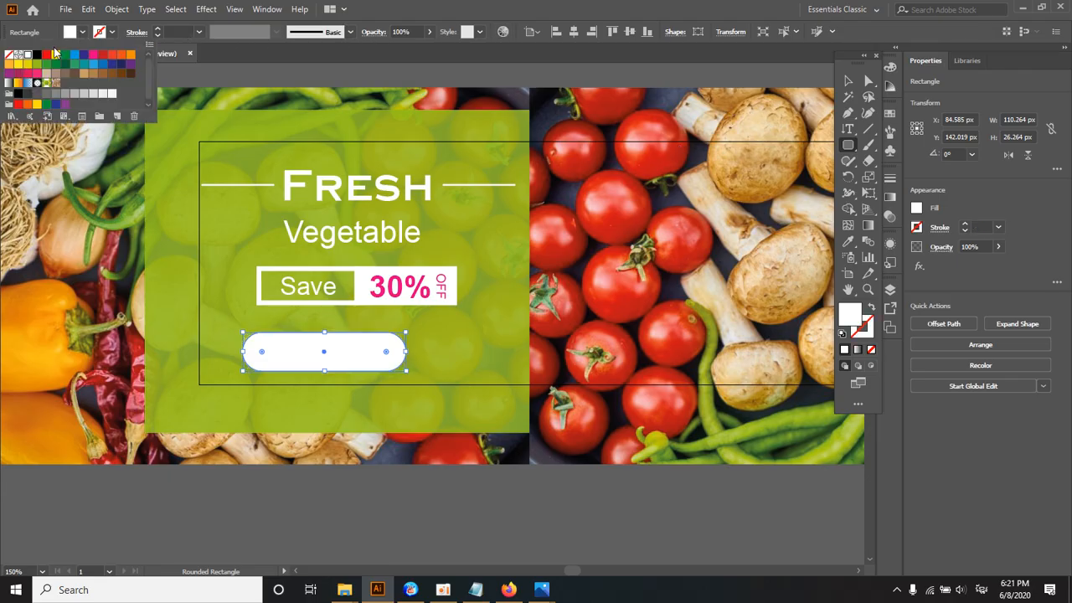
click(27, 94)
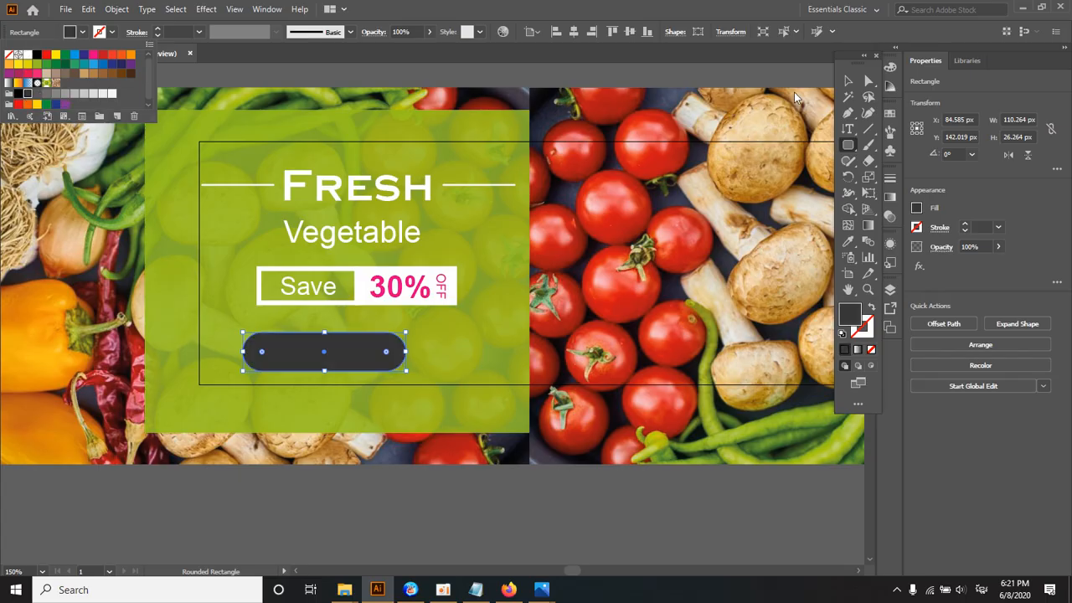
click(847, 147)
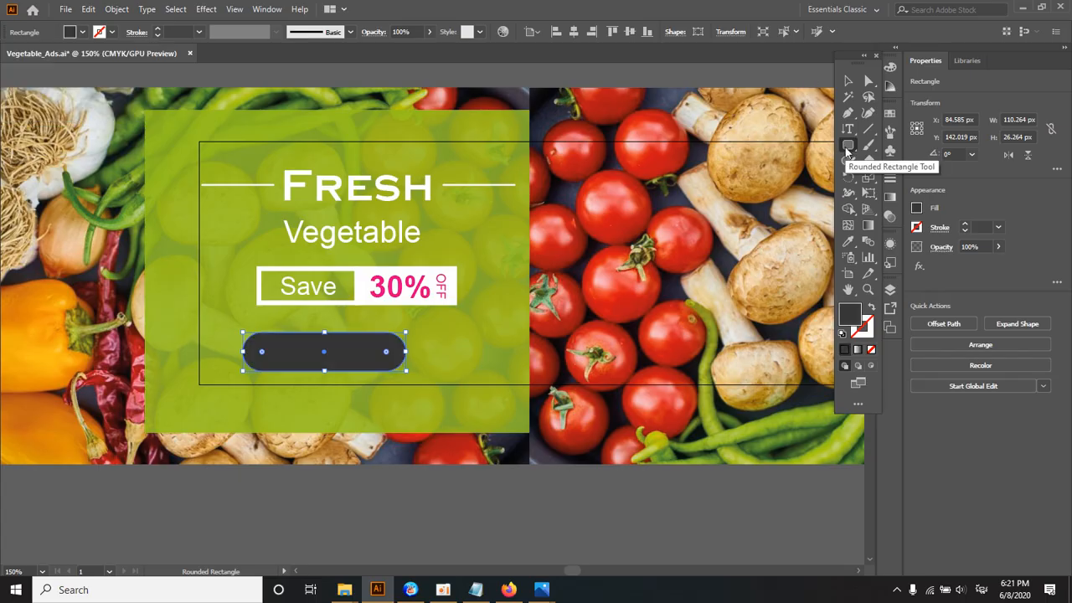
drag(848, 149, 909, 165)
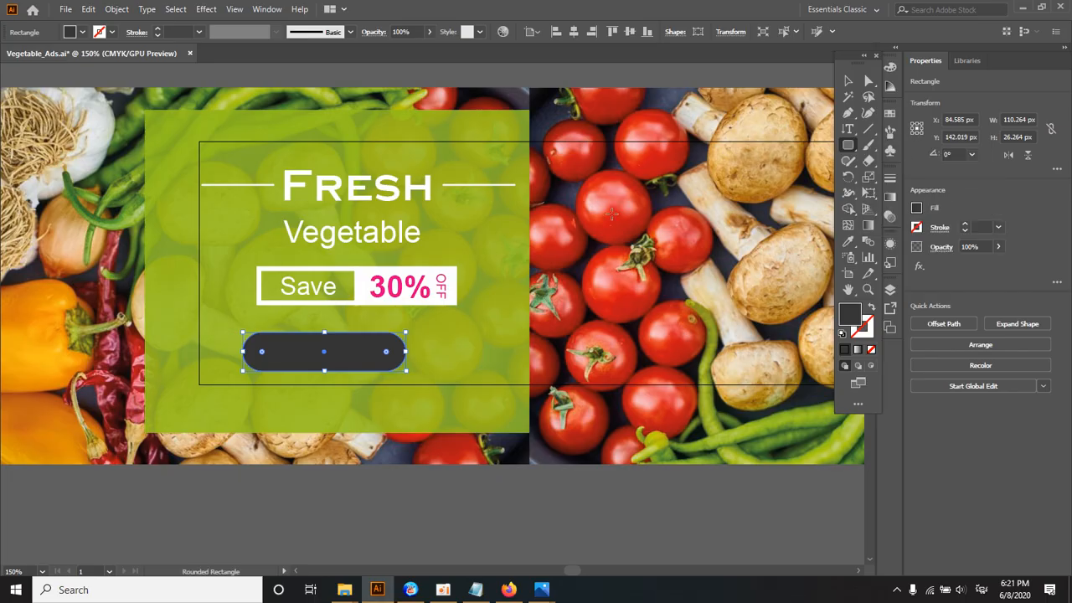
Step: Move the dark rounded rectangle to the right so it sits roughly centred beneath the Save box
ctrl+click(451, 283)
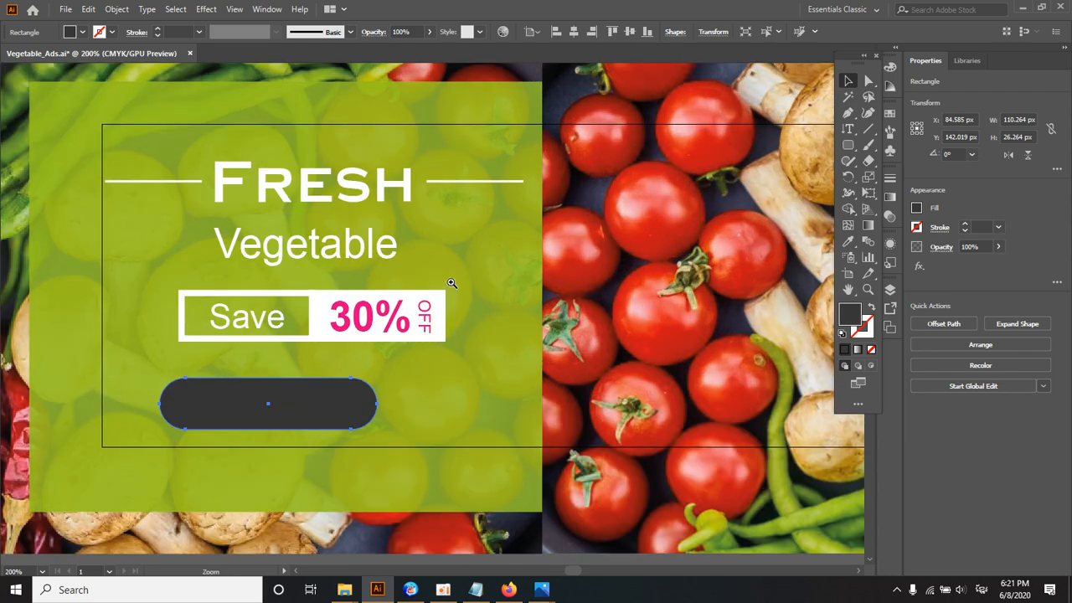
drag(354, 384, 423, 327)
drag(370, 349, 412, 349)
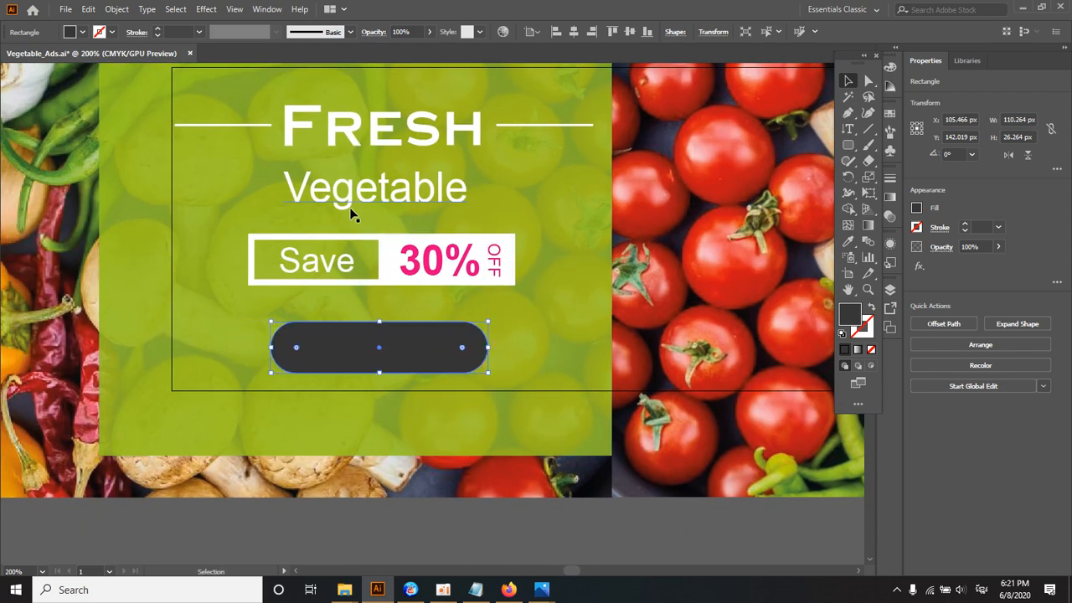
Step: Copy the "Fresh" heading onto the dark rounded rectangle and bring the copy to the front
click(370, 205)
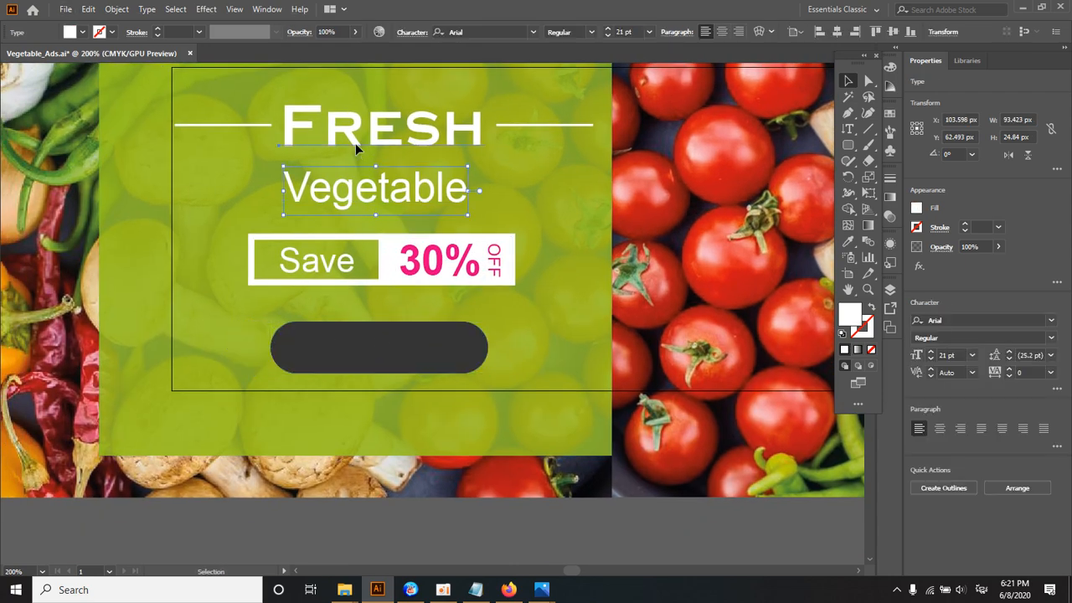
drag(354, 142, 355, 358)
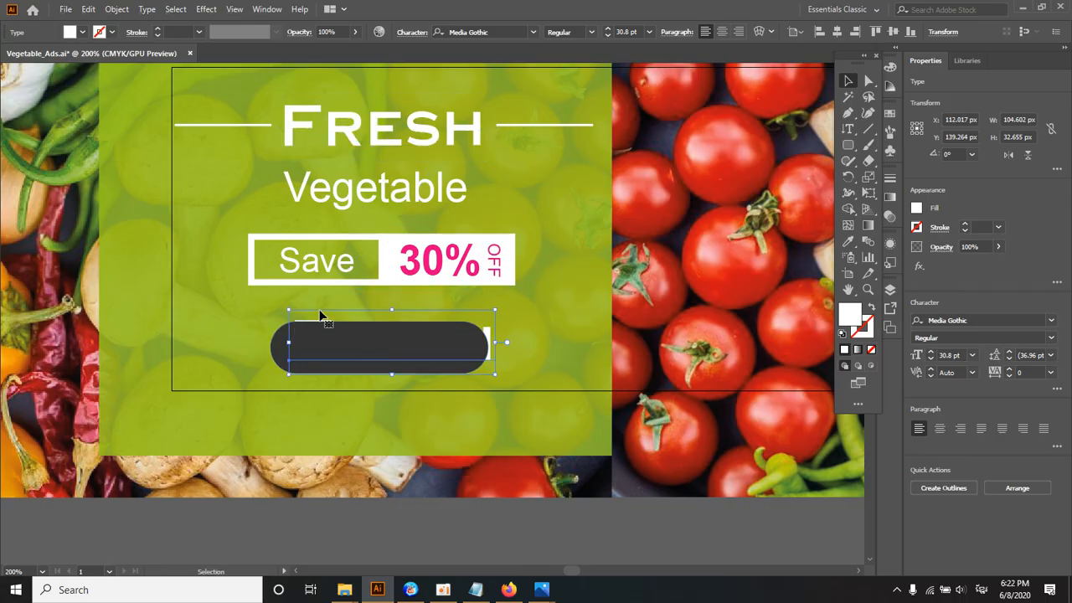
drag(320, 316, 316, 299)
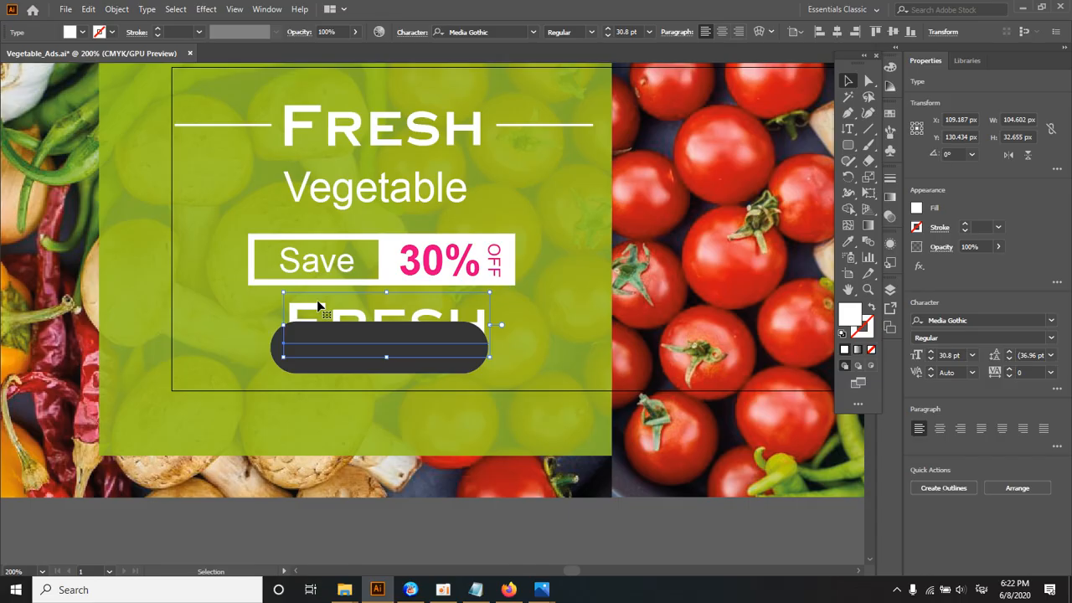
right_click(317, 300)
mouse_move(363, 239)
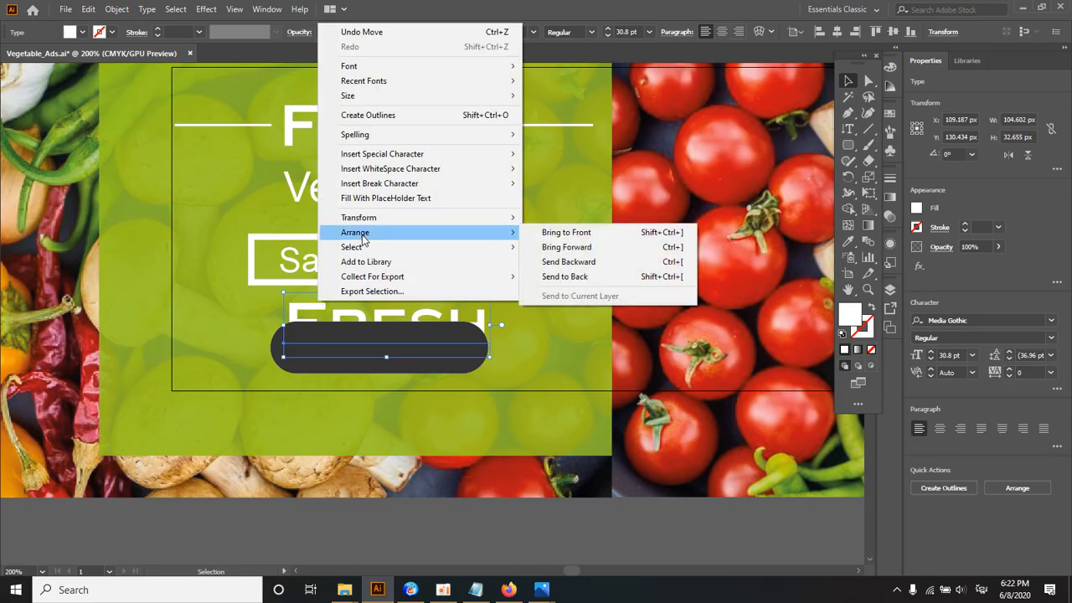
click(568, 237)
drag(388, 343, 376, 356)
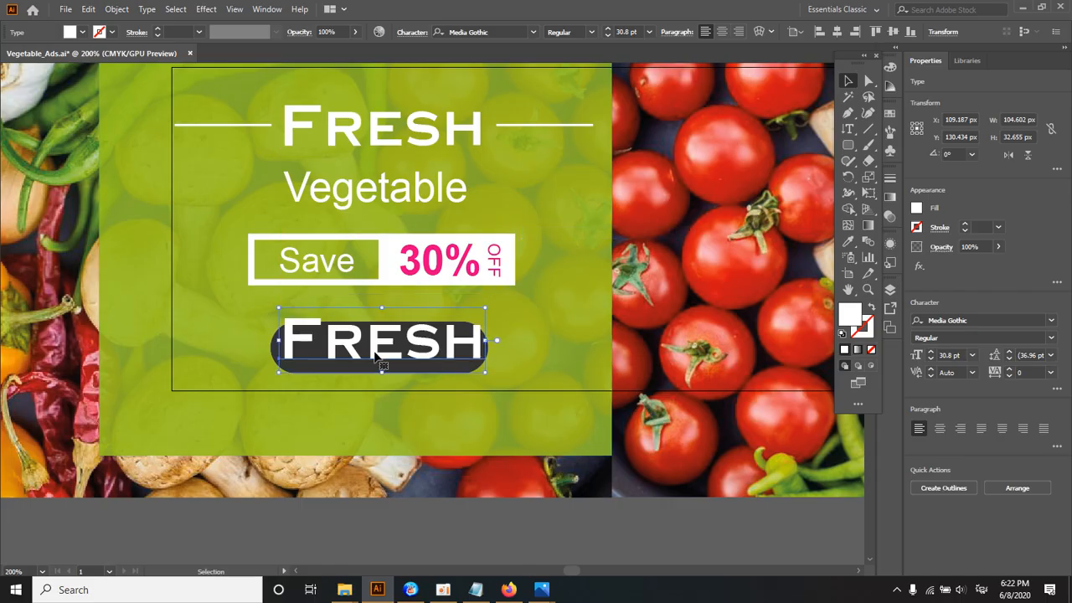
Step: Replace the copied "Fresh" text on the dark rounded rectangle with "Shop Now"
double_click(375, 353)
text(ា)
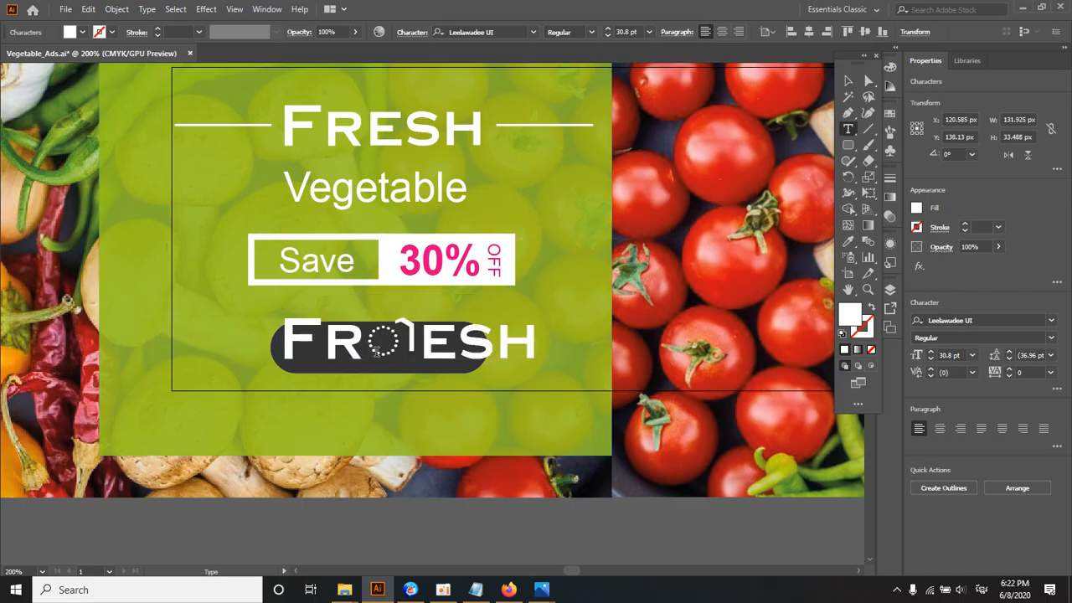
key(ctrl+a)
key(BackSpace)
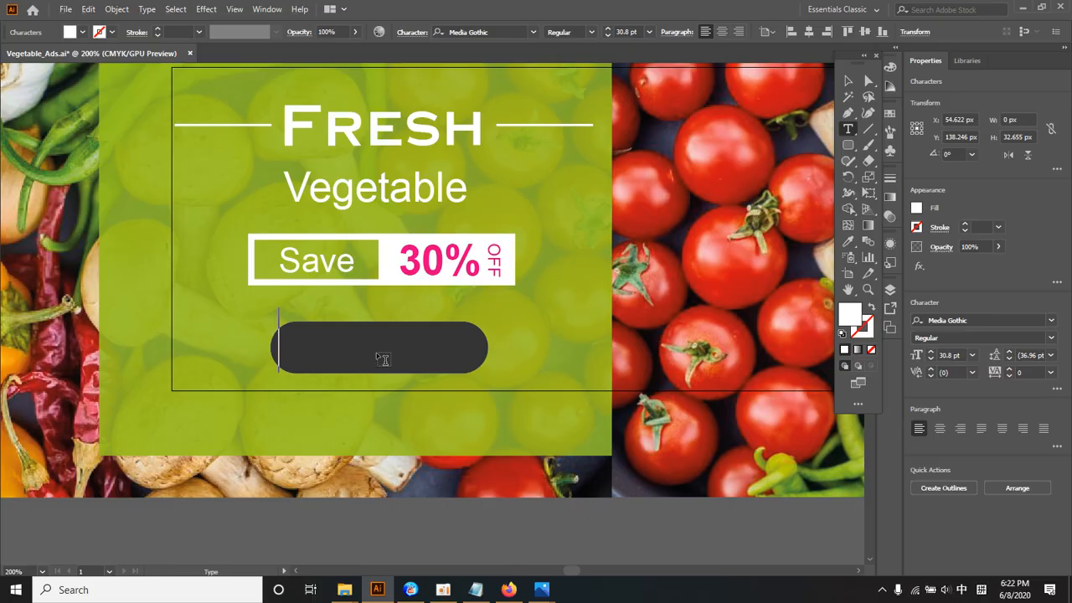
text(S)
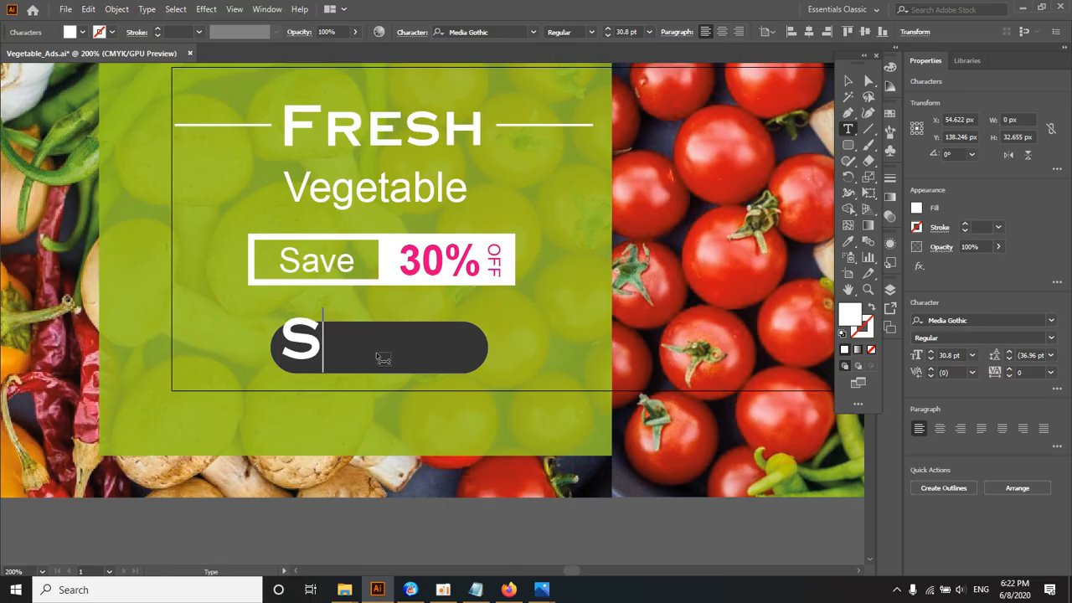
text(hop Now)
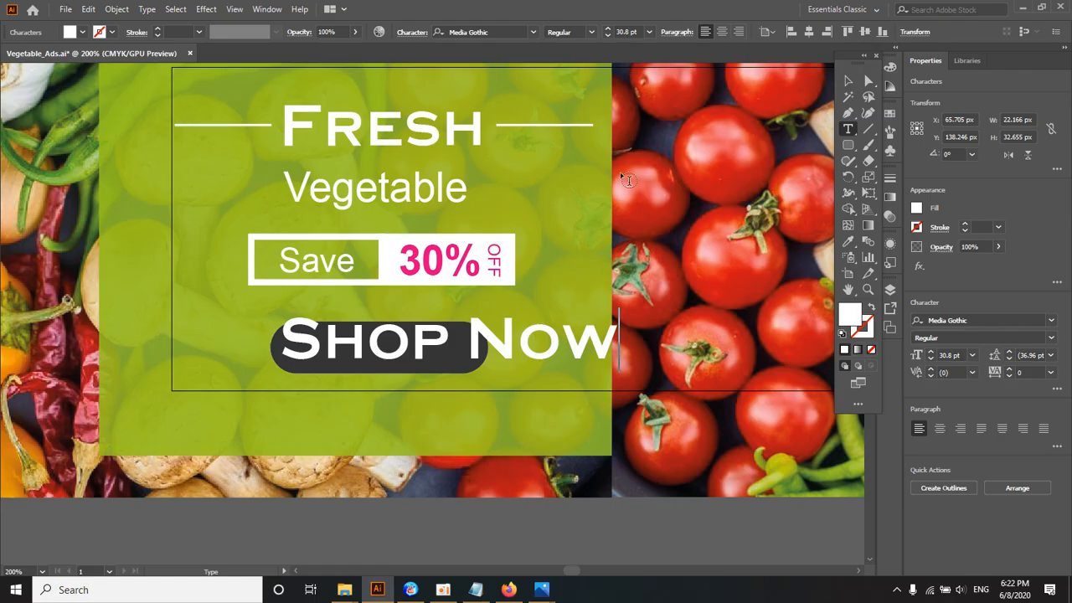
key(Escape)
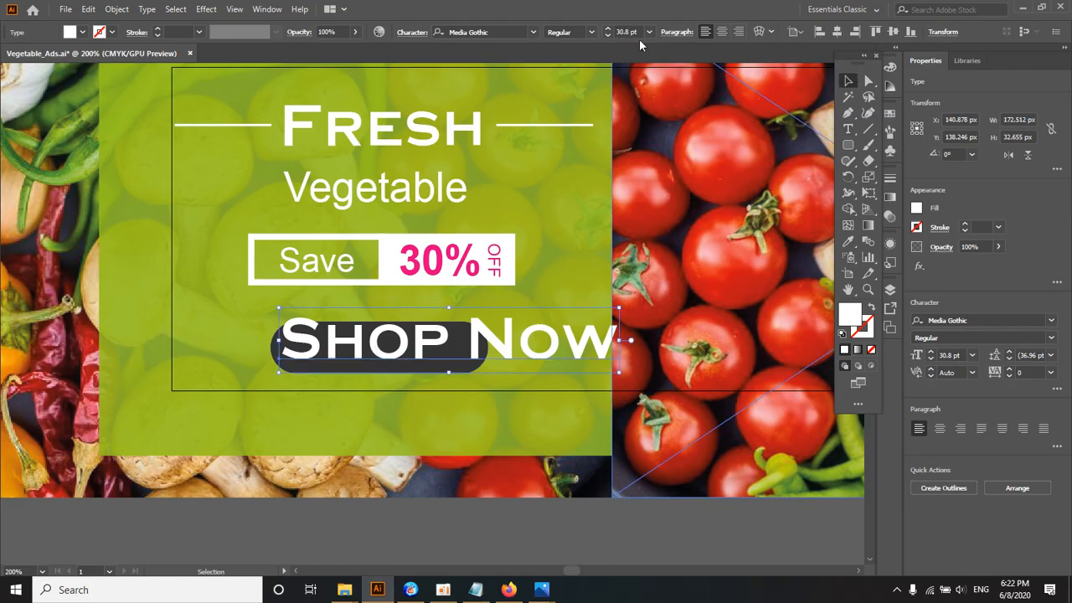
Step: Set the "Shop Now" text's font size to 17 pt and nudge it to sit centred on the dark rounded rectangle
click(578, 32)
click(626, 32)
scroll(620, 45, down, 2)
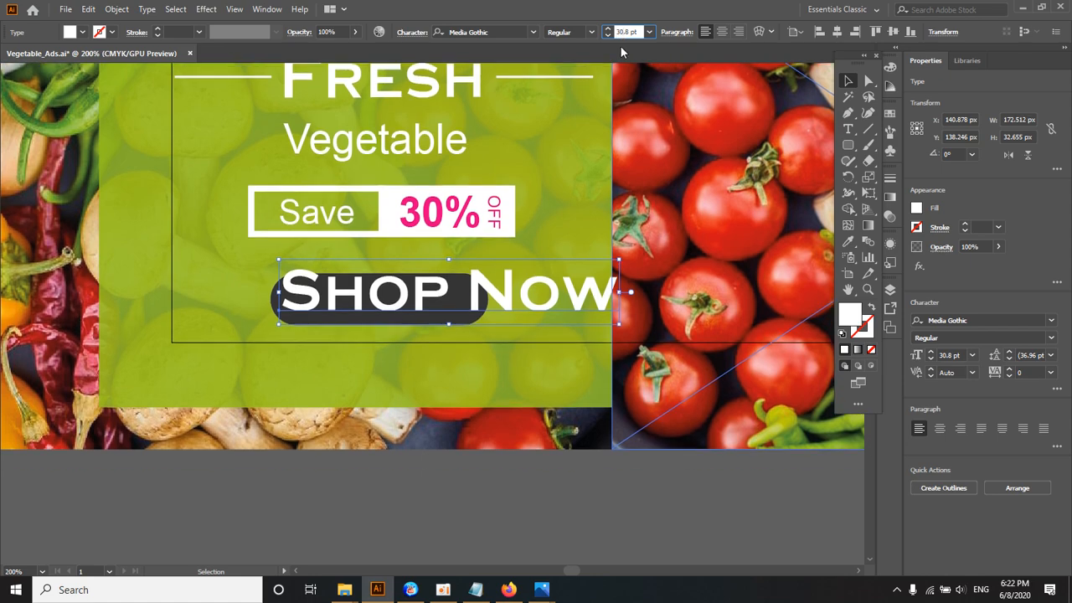
scroll(629, 32, down, 13)
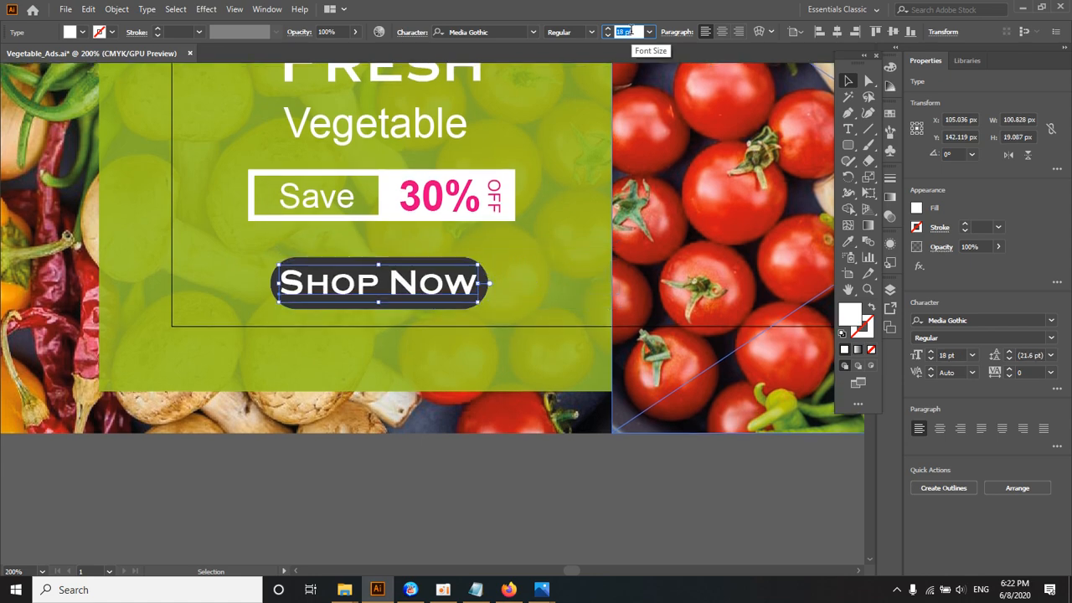
scroll(630, 32, down, 1)
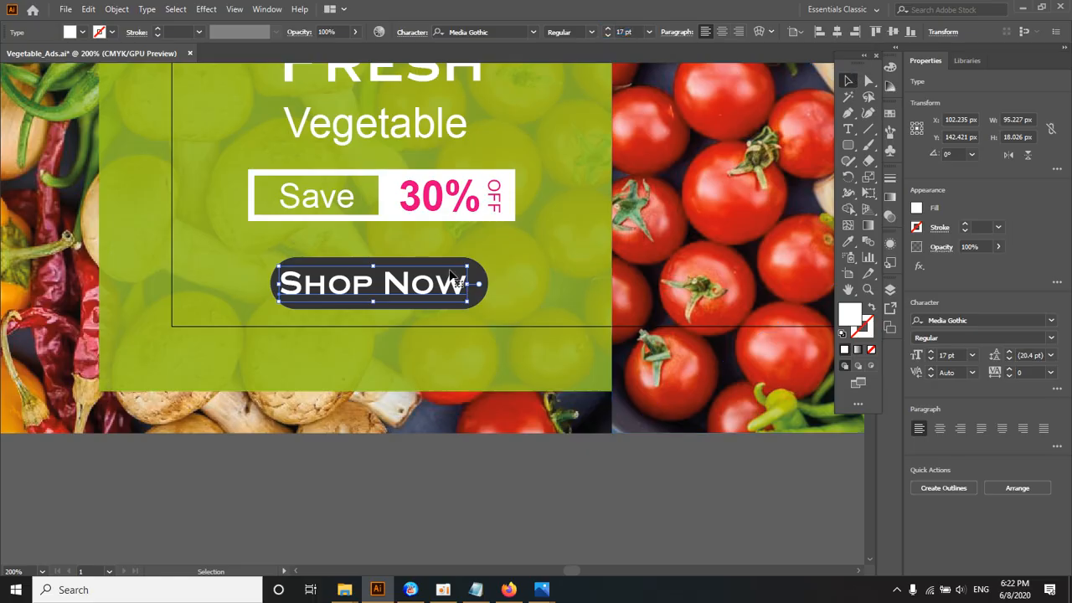
drag(432, 288, 436, 289)
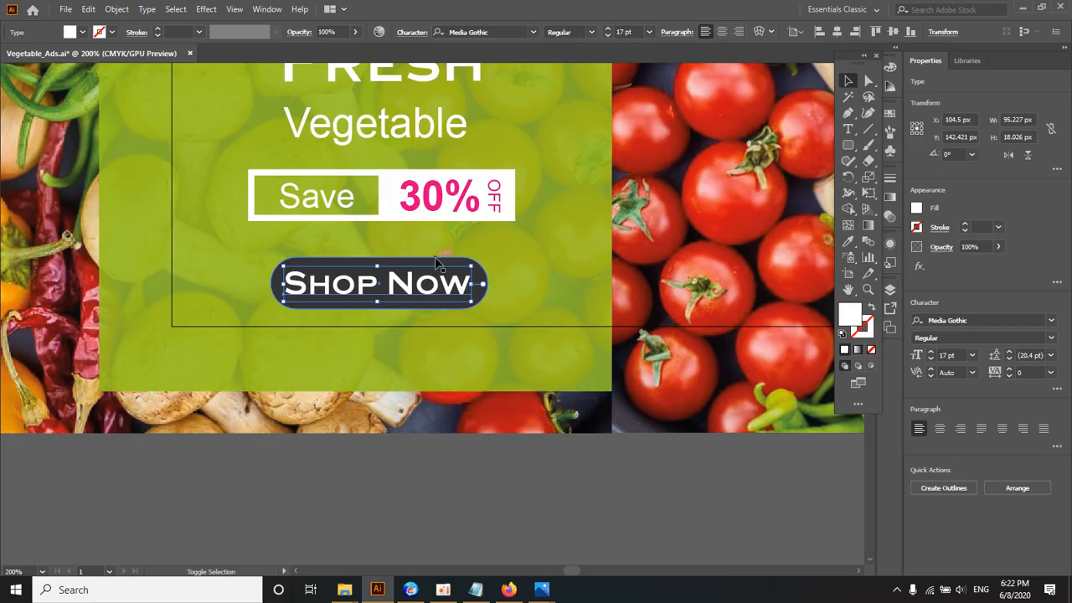
Step: Group the "Shop Now" text with its dark rounded rectangle, and display the rulers
shift+click(434, 261)
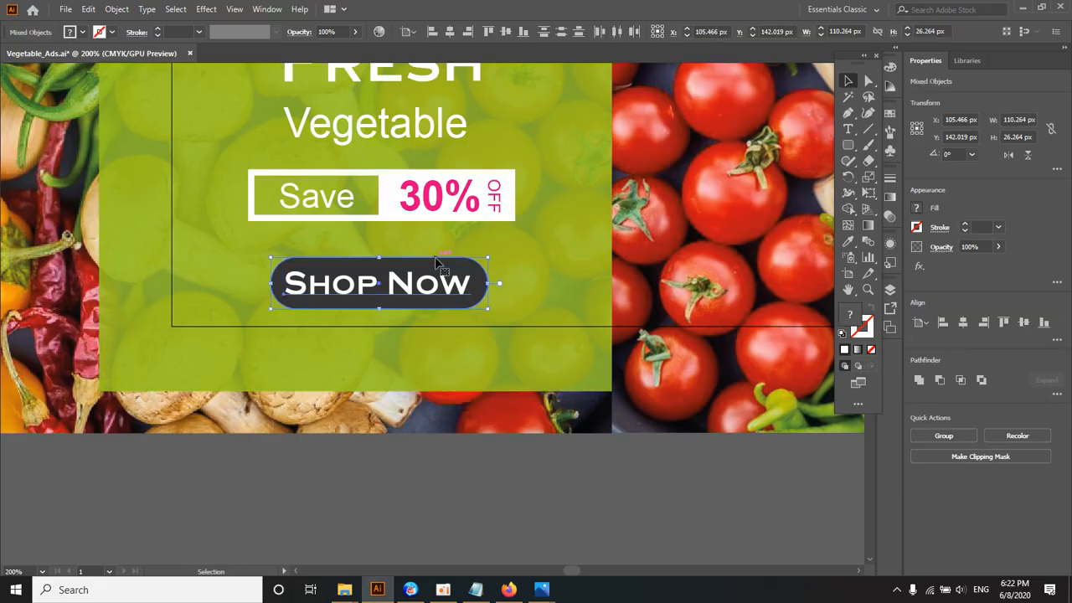
key(ctrl+g)
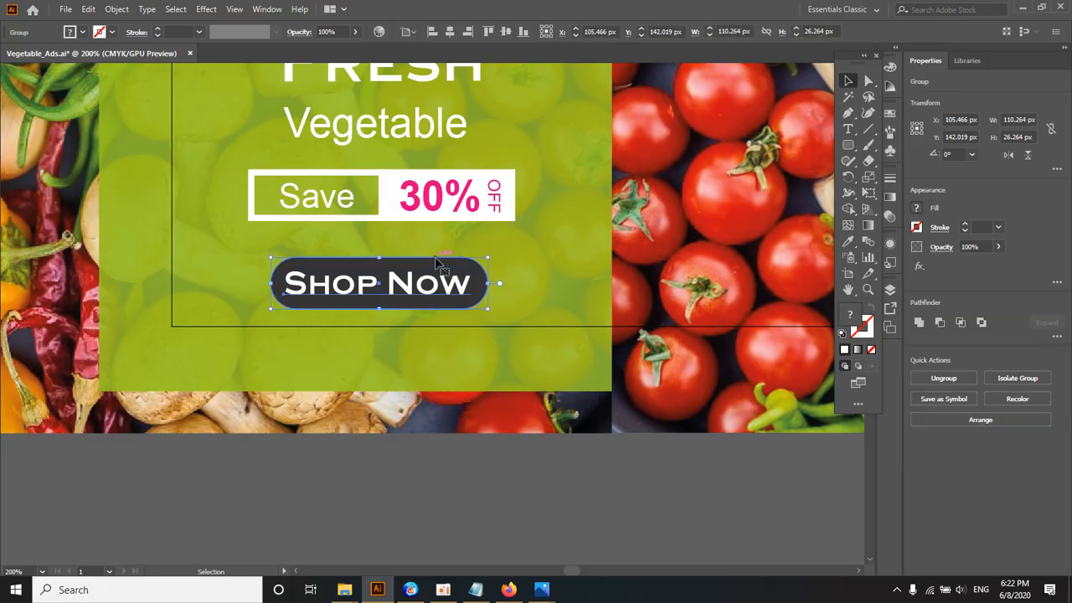
click(443, 454)
key(a)
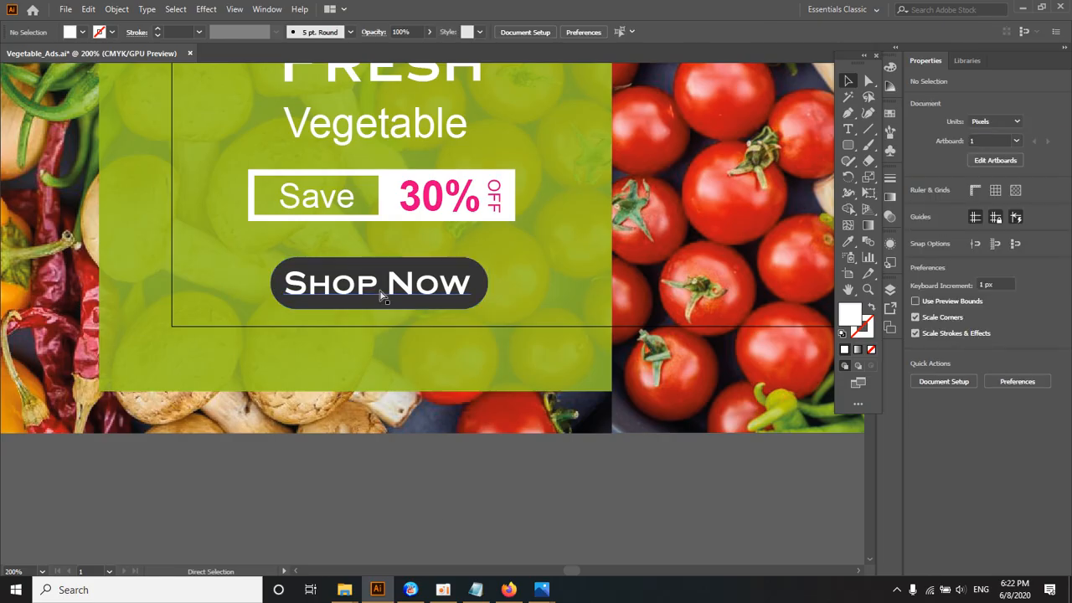
key(ctrl+z)
click(410, 452)
ctrl+alt+click(444, 291)
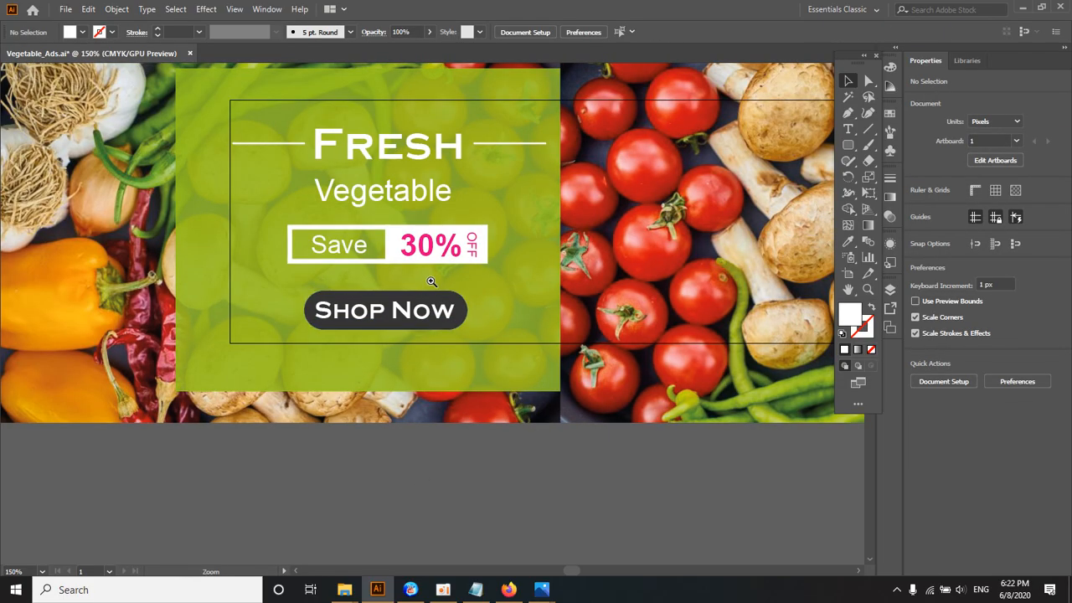
ctrl+click(431, 281)
ctrl+alt+click(431, 281)
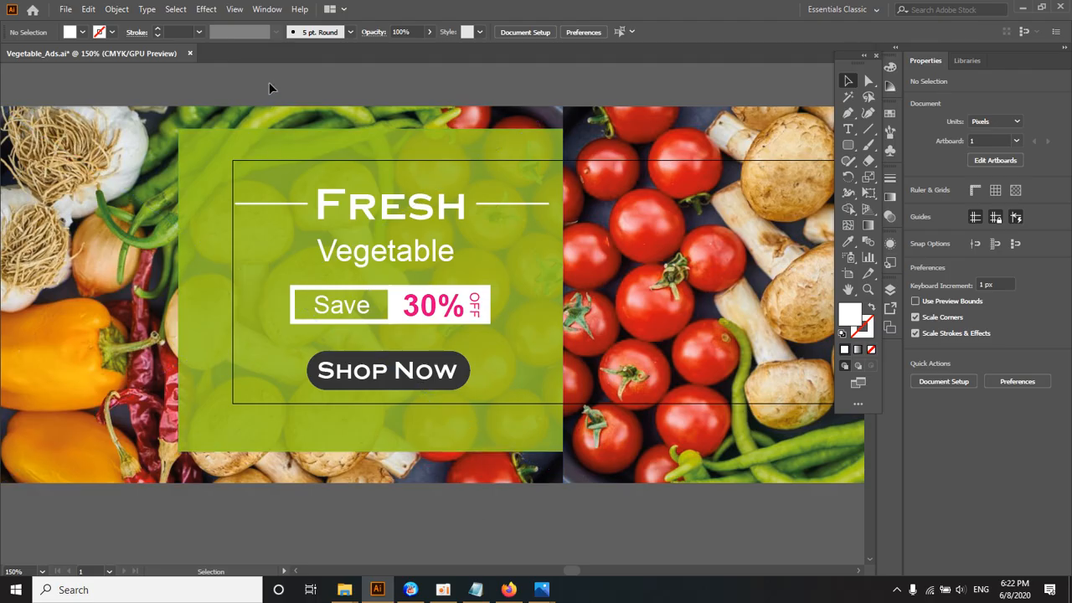
key(ctrl+r)
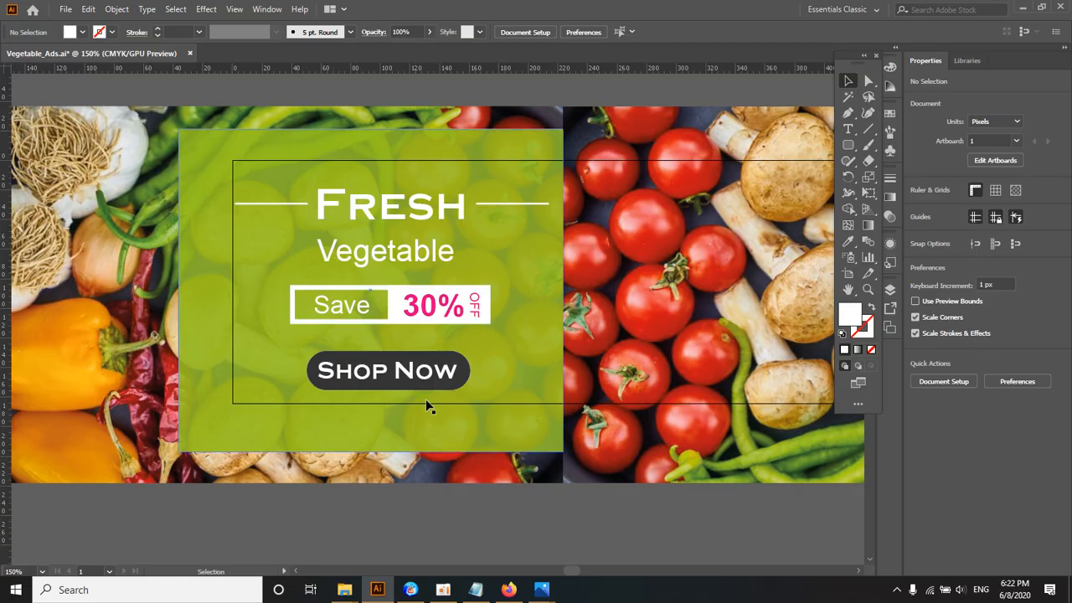
Step: Switch to Notepad, add "Align" as a new line beneath the color notes, and return to Illustrator
click(474, 586)
click(442, 336)
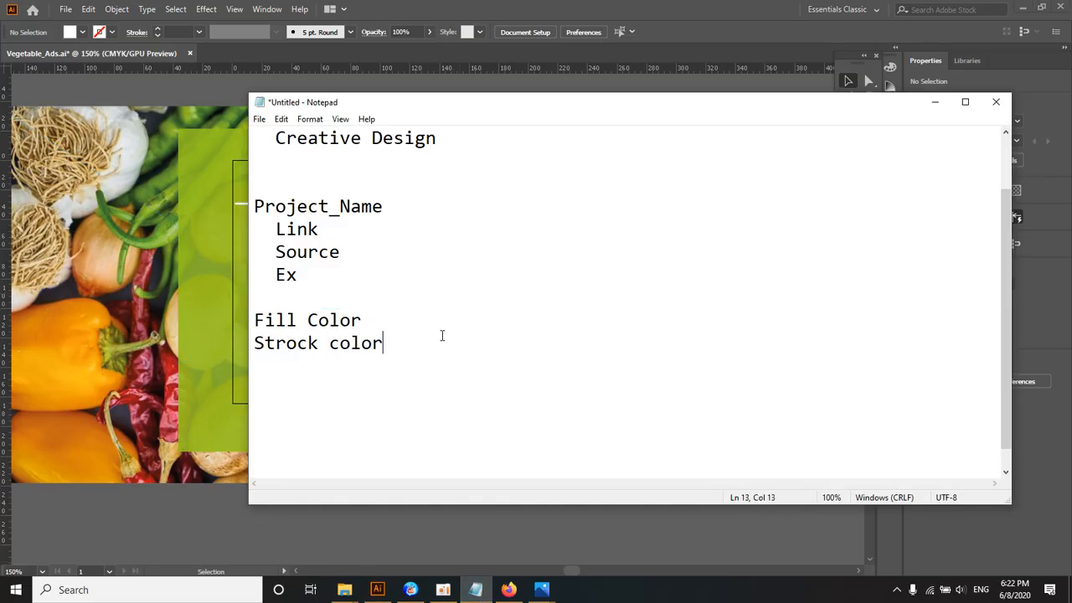
key(Return)
text(Align)
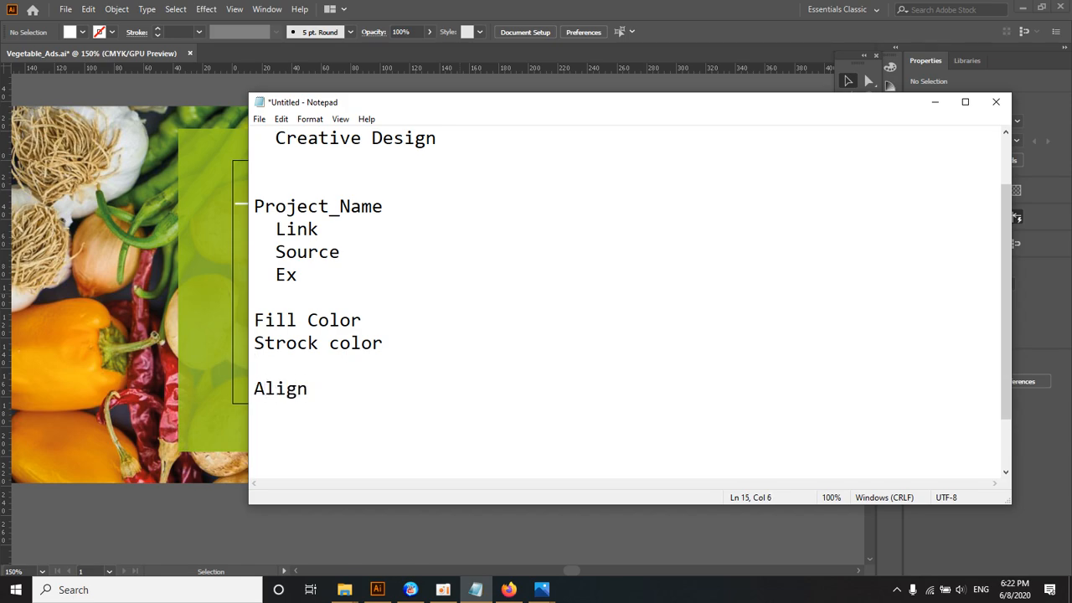
key(Return)
click(934, 101)
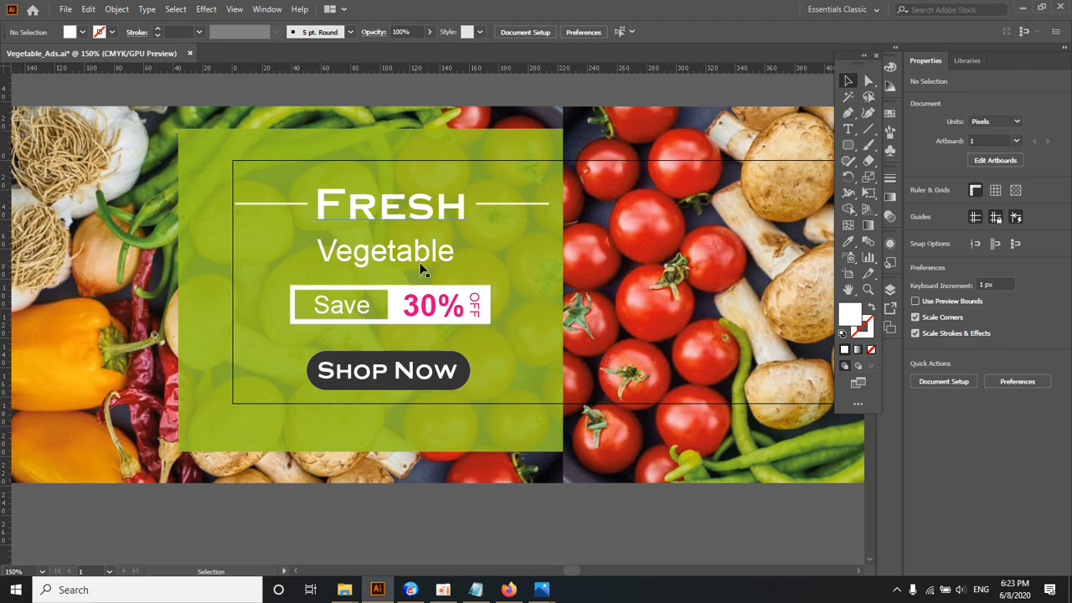
Step: Try aligning the "Fresh" heading and its two flanking lines to the artboard's left edge, and undo it
click(397, 219)
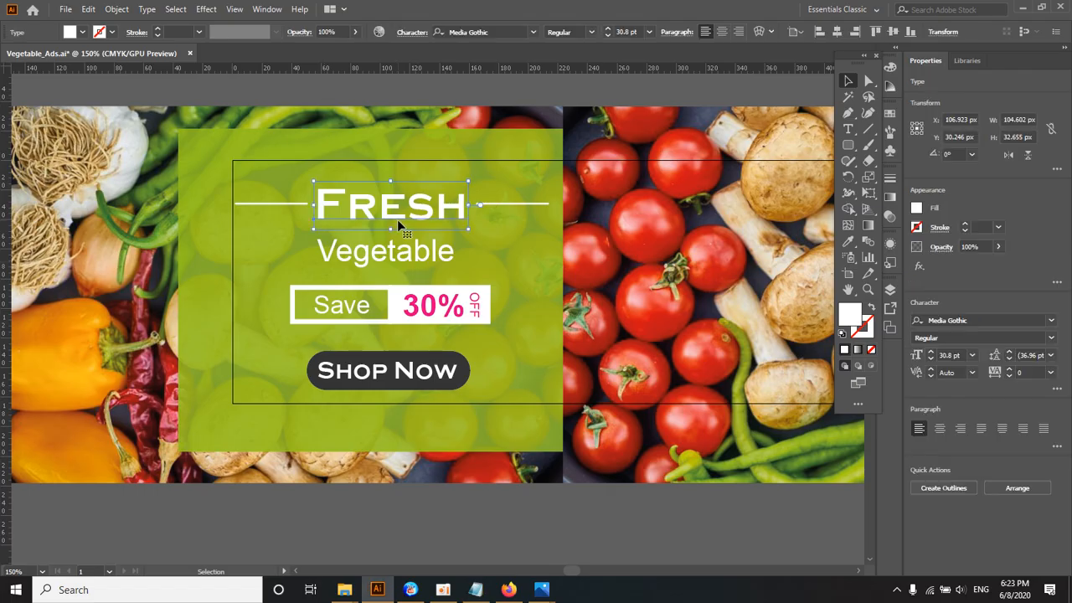
shift+click(300, 203)
shift+click(496, 202)
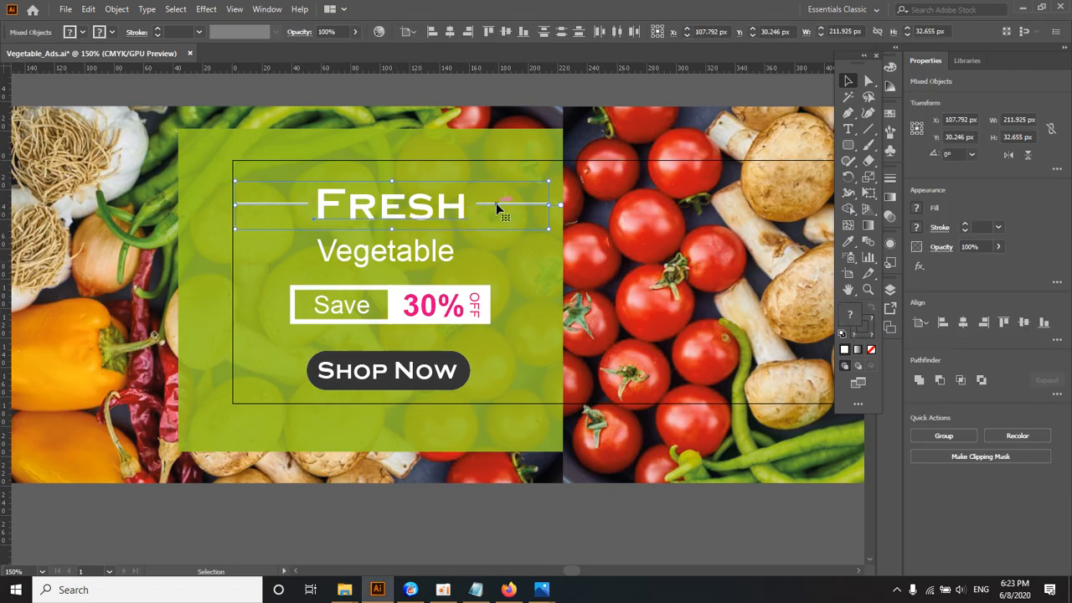
click(432, 33)
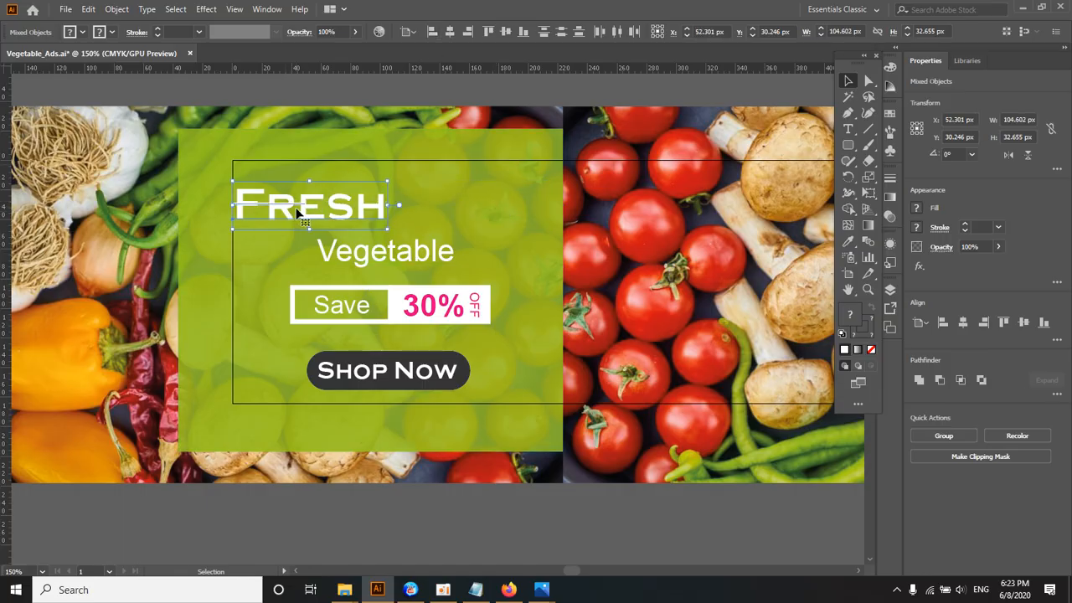
key(ctrl+z)
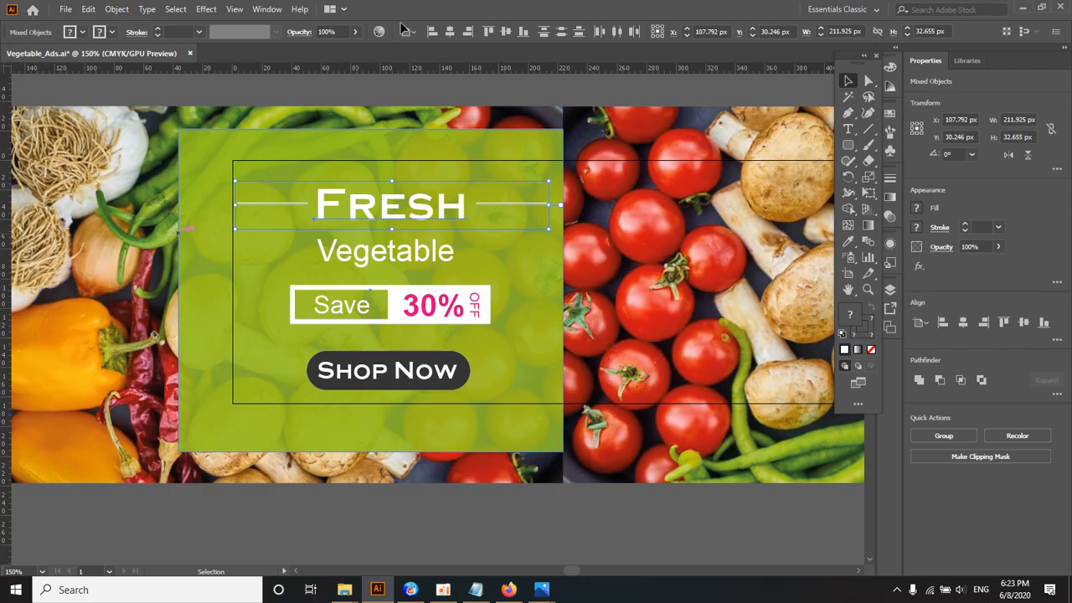
Step: Try aligning the "Fresh" heading and its two flanking lines to the artboard's right edge, and undo it
click(470, 37)
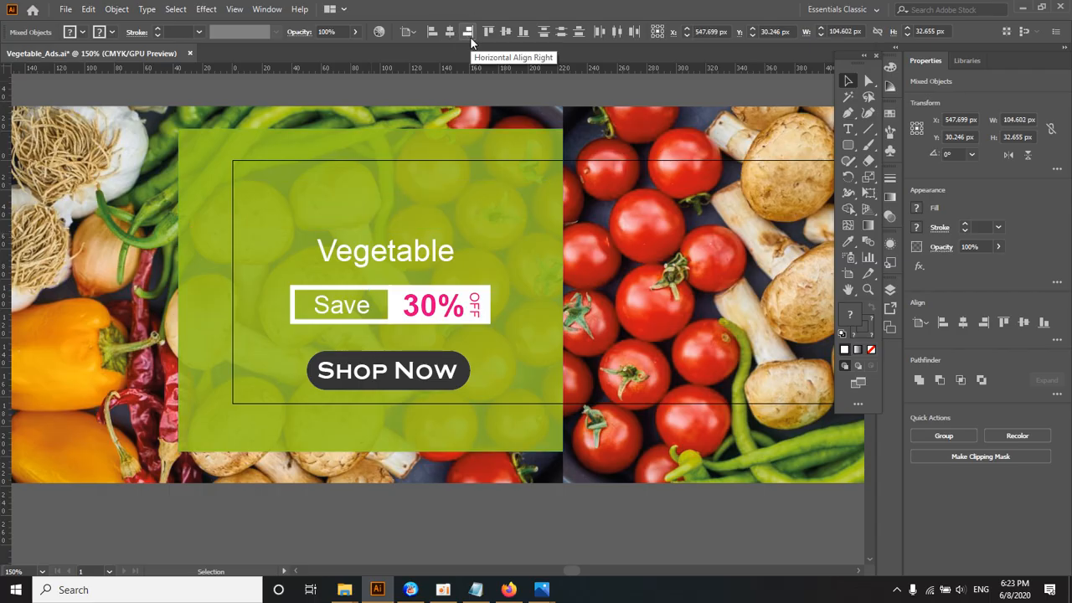
ctrl+alt+click(560, 210)
ctrl+alt+click(560, 211)
drag(558, 211, 512, 129)
ctrl+click(525, 315)
ctrl+click(522, 311)
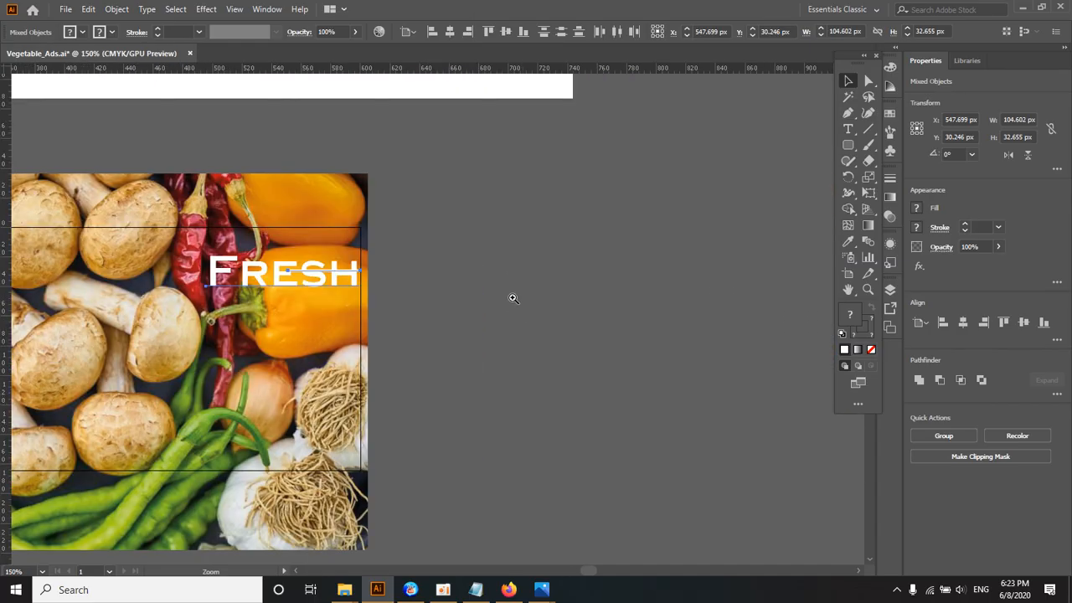
key(ctrl+z)
ctrl+alt+click(345, 285)
ctrl+alt+click(339, 283)
drag(330, 277, 491, 235)
ctrl+click(368, 310)
ctrl+click(368, 311)
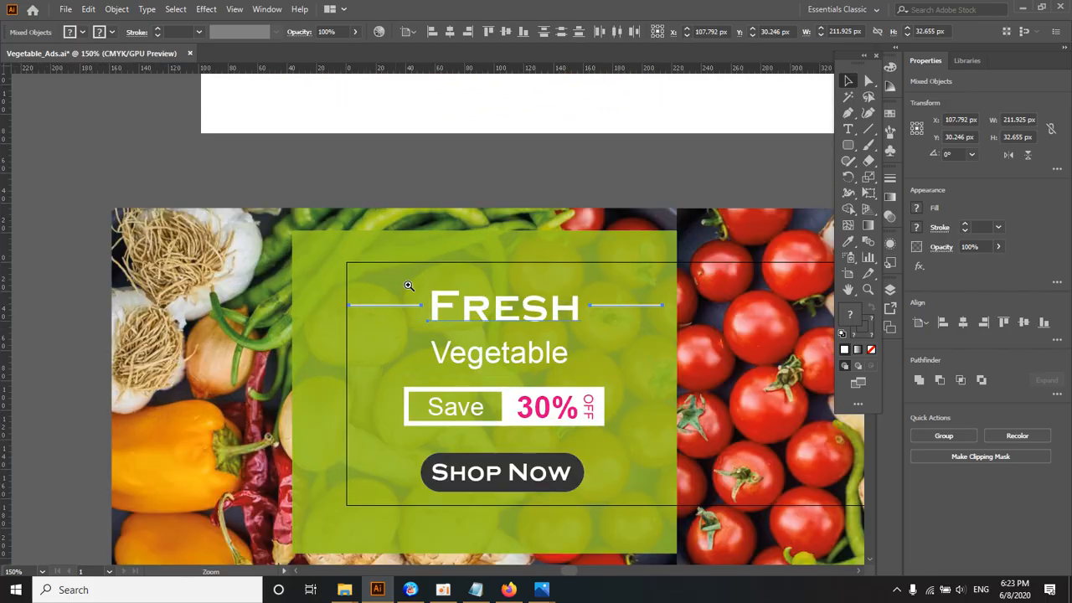
ctrl+click(420, 288)
ctrl+alt+click(456, 323)
drag(467, 333, 384, 240)
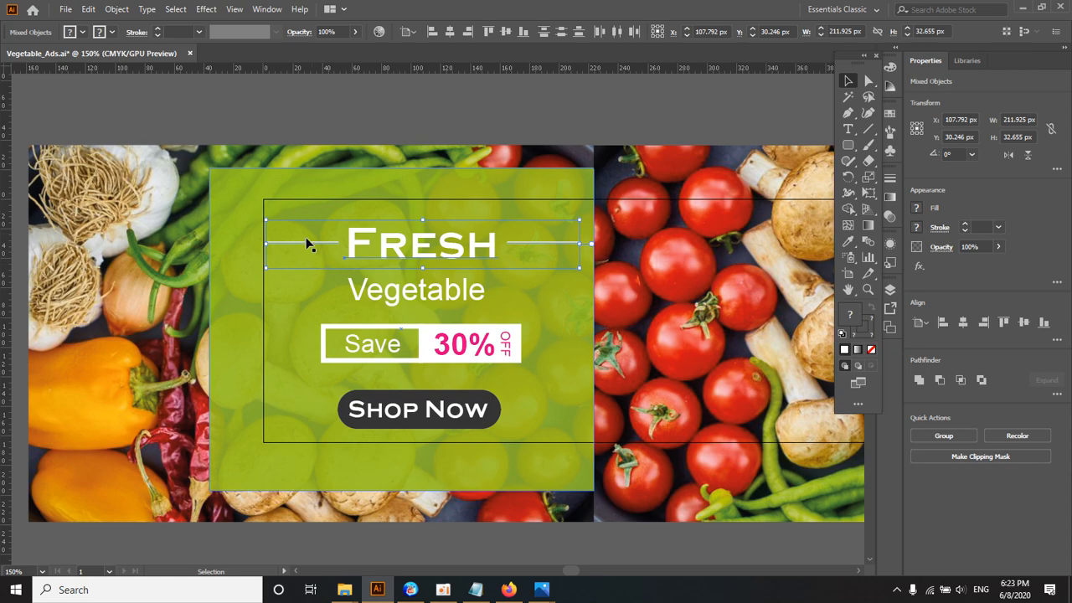
Step: Group the "Fresh" heading with the two white lines on either side of it
click(407, 114)
click(392, 254)
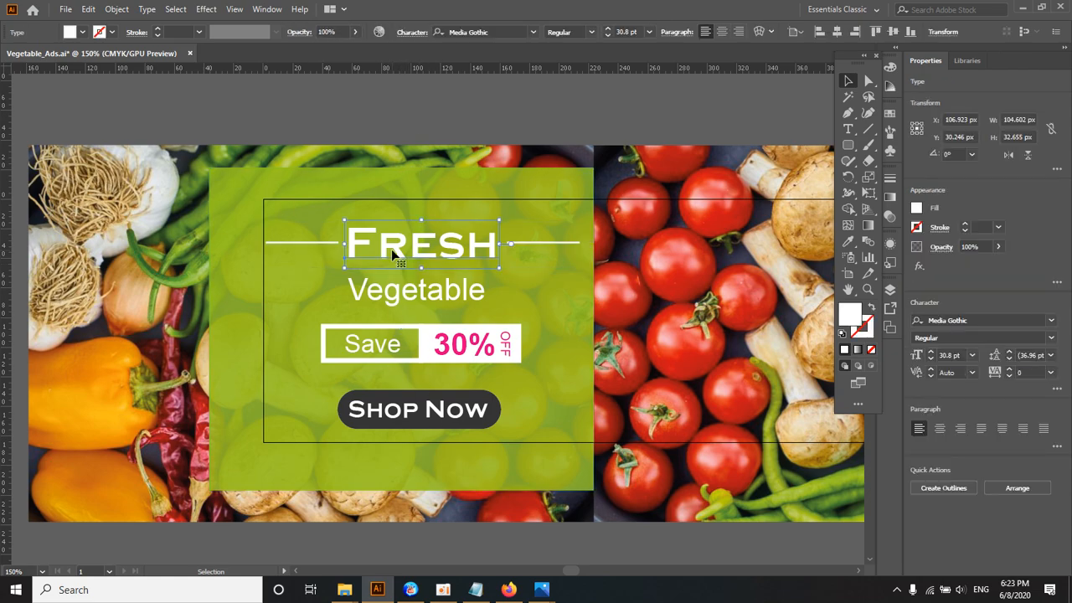
shift+click(323, 242)
shift+click(515, 243)
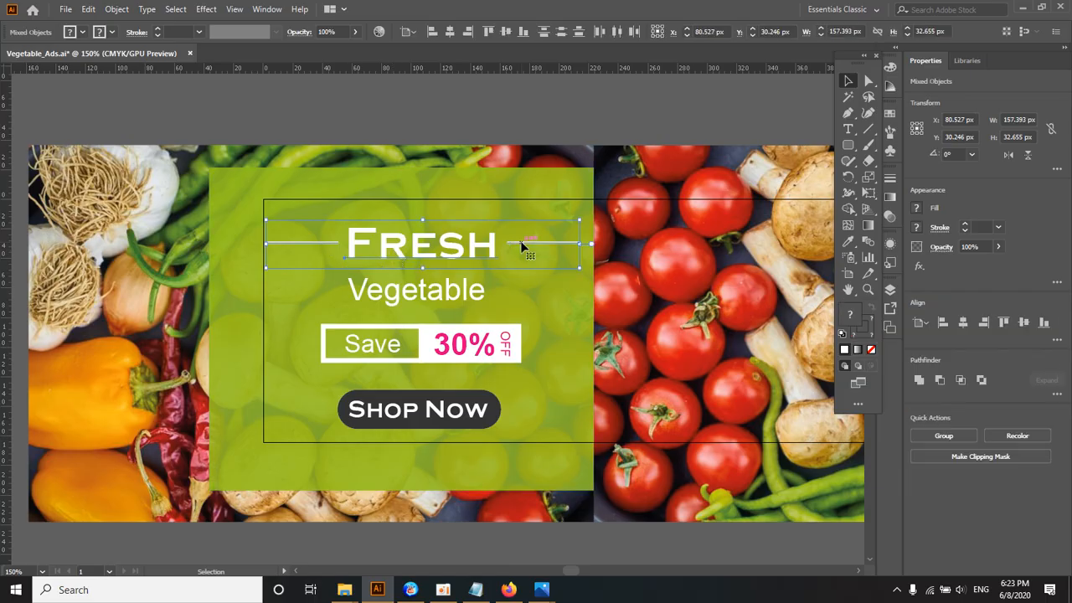
right_click(408, 240)
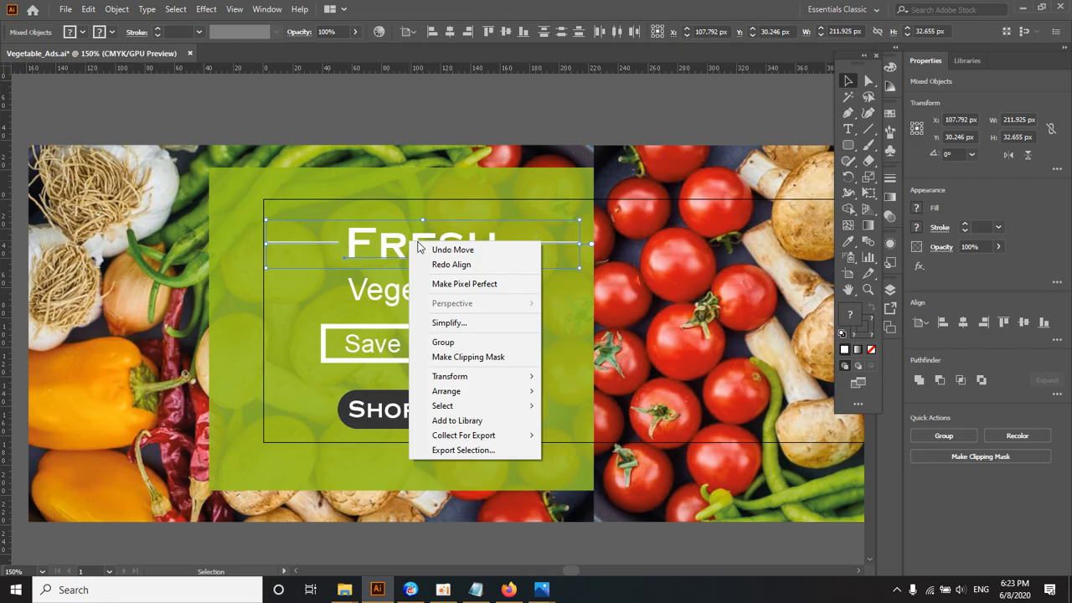
click(442, 342)
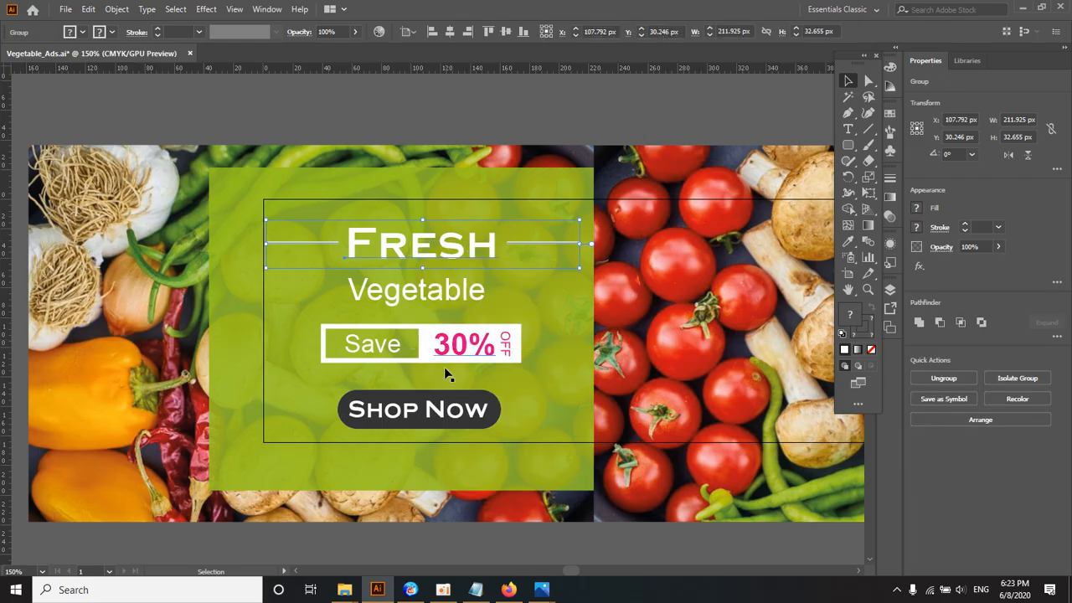
Step: Switch to Notepad, add "Ctrl g" on the line beneath "Align", and return to Illustrator
click(474, 590)
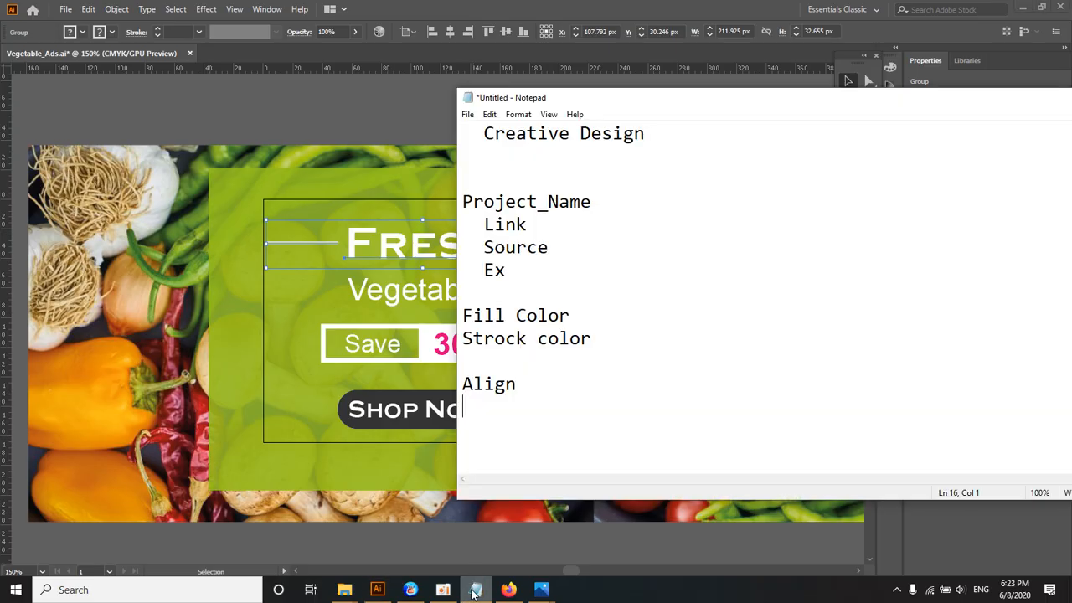
text(Ctrl g)
click(364, 109)
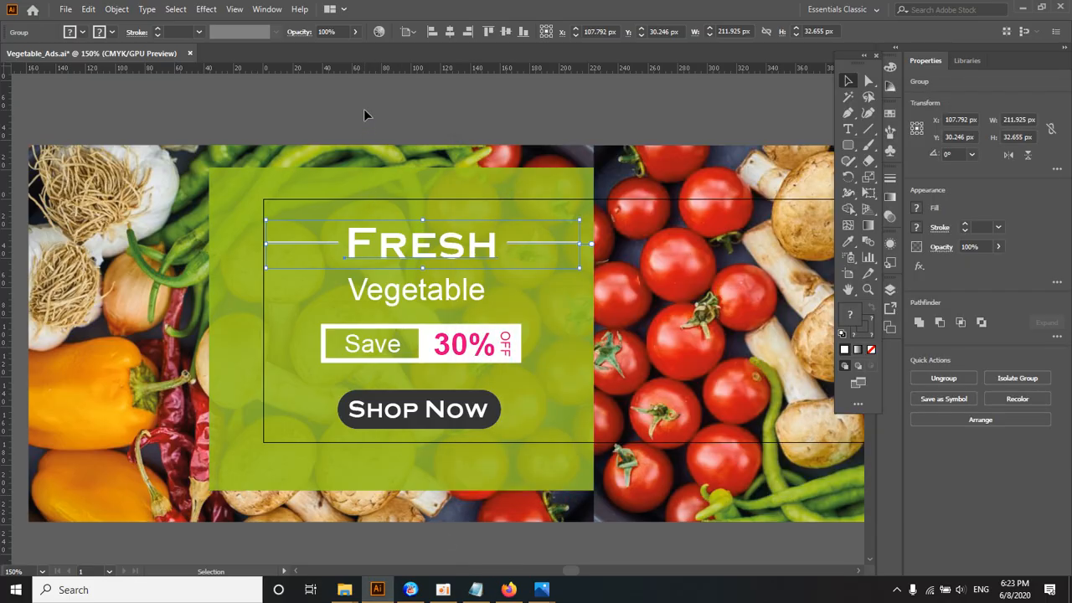
Step: Group the "Save", "30%" and "OFF" texts with the two white-bordered rectangles behind them
click(381, 289)
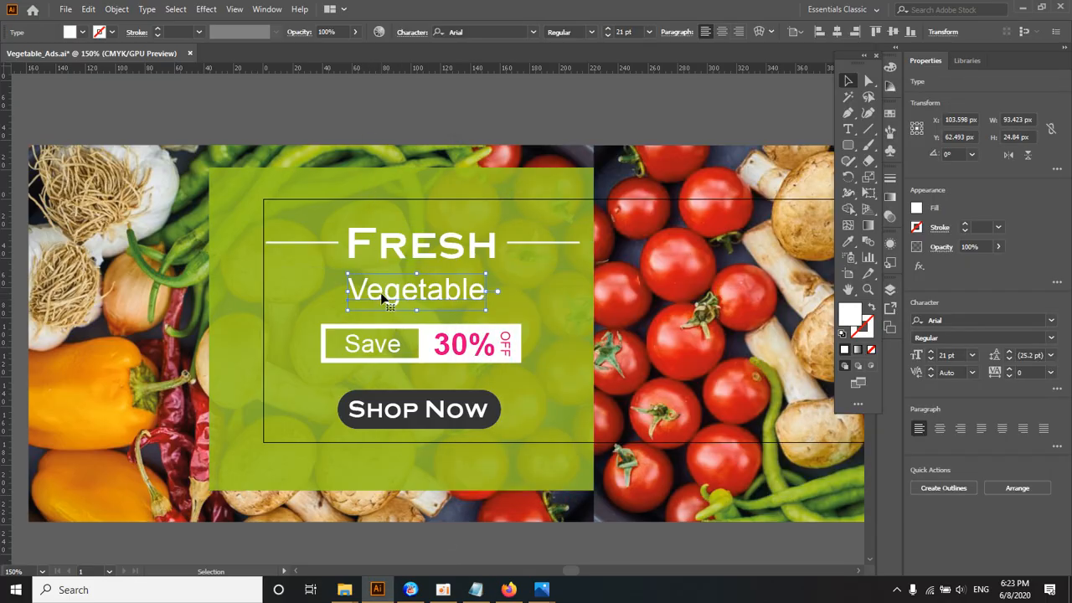
scroll(419, 342, down, 1)
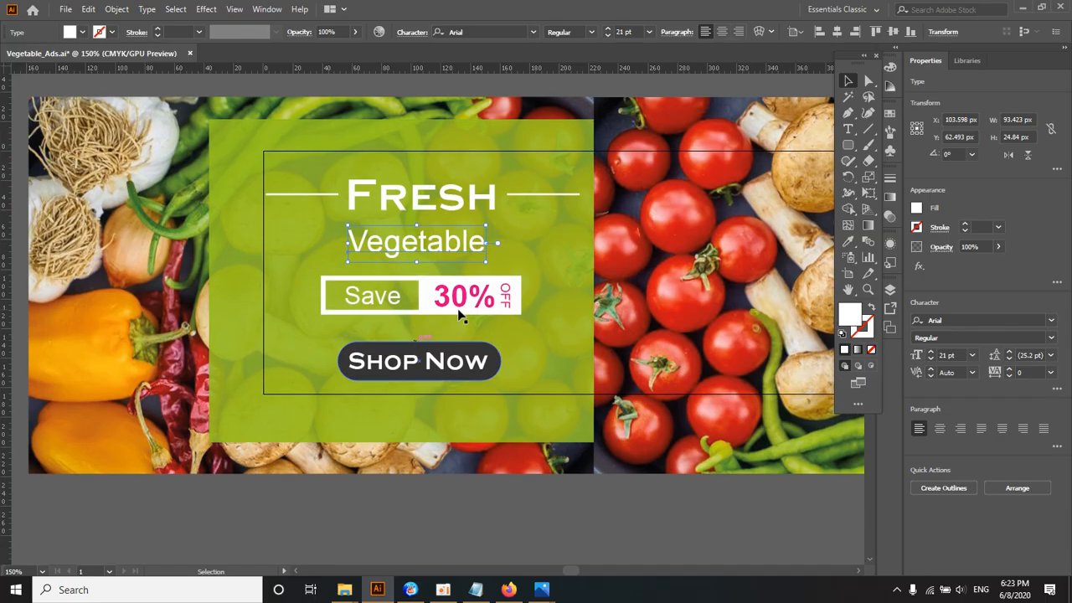
click(477, 310)
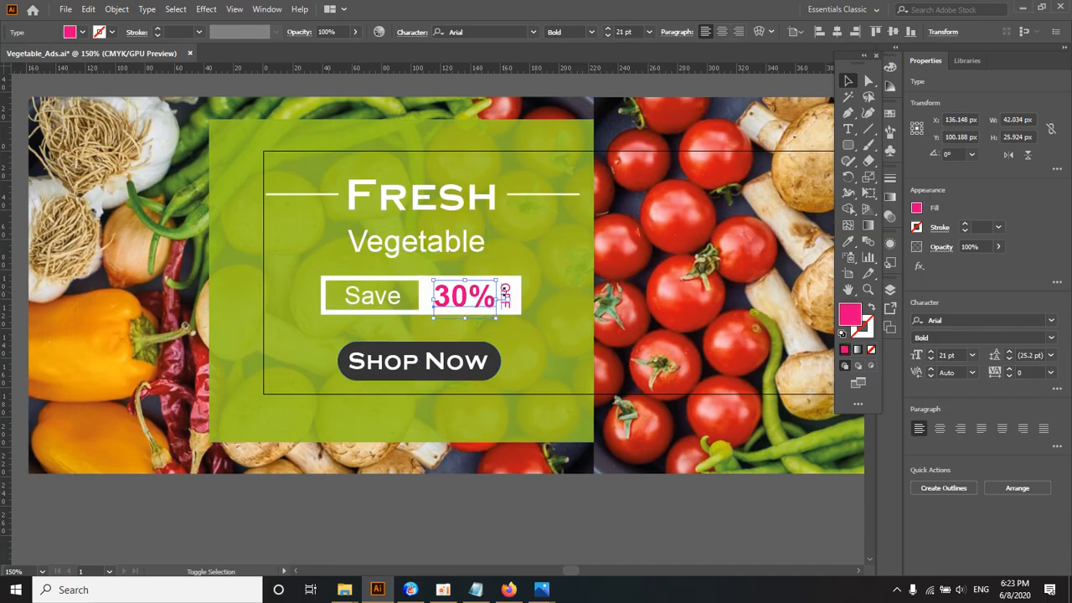
scroll(496, 310, up, 2)
drag(442, 319, 583, 304)
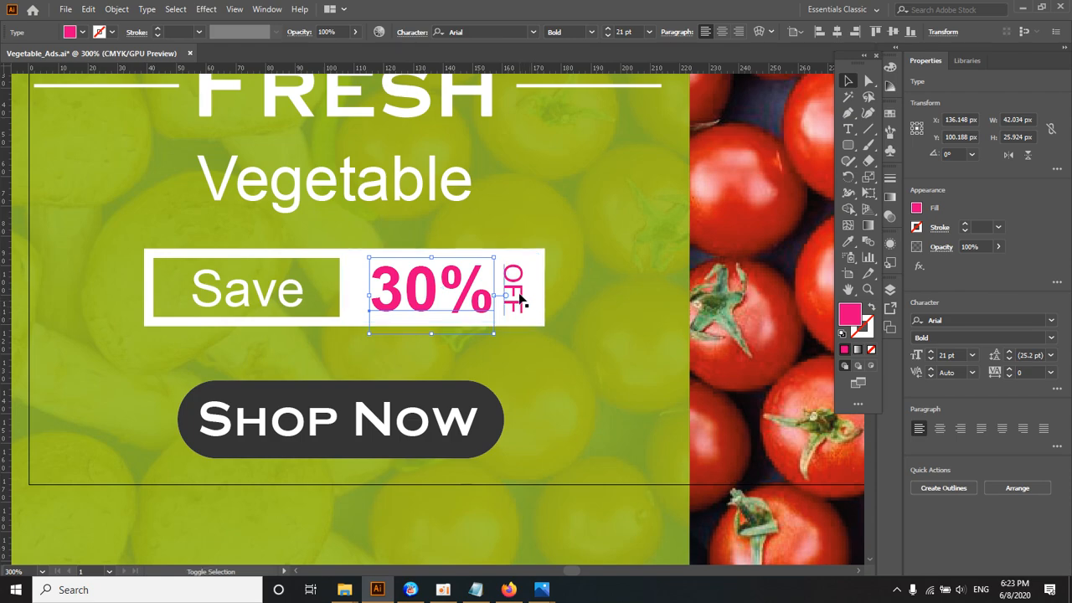
shift+click(512, 282)
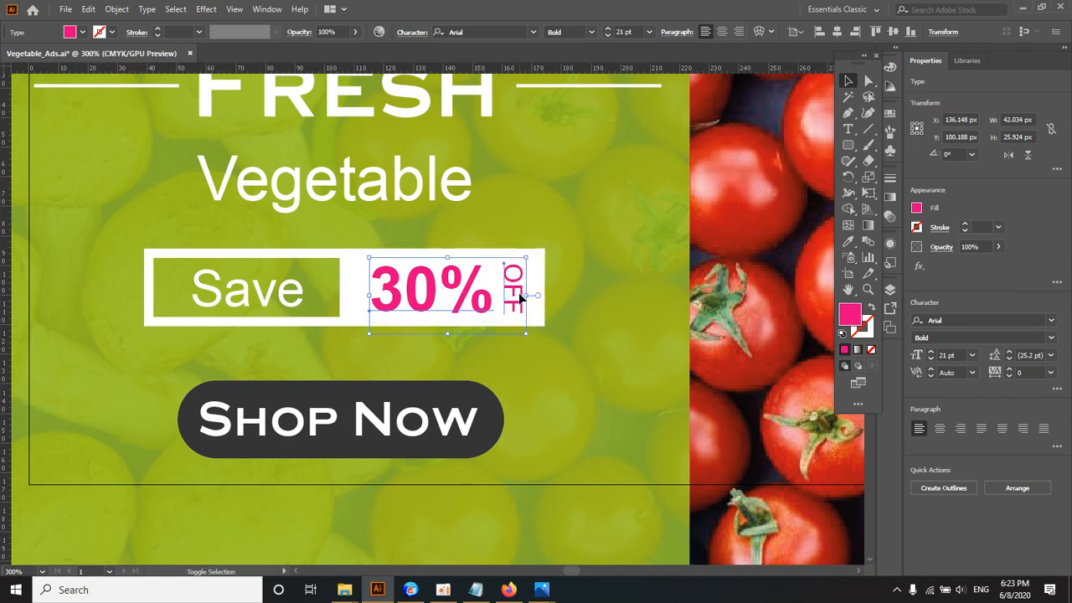
shift+click(355, 254)
shift+click(270, 254)
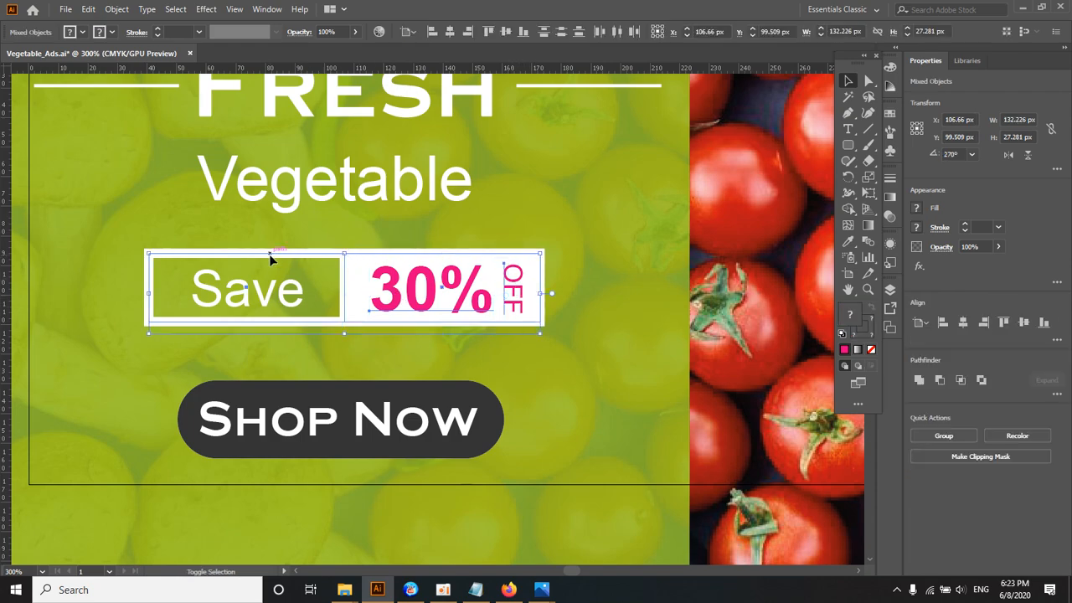
shift+click(268, 295)
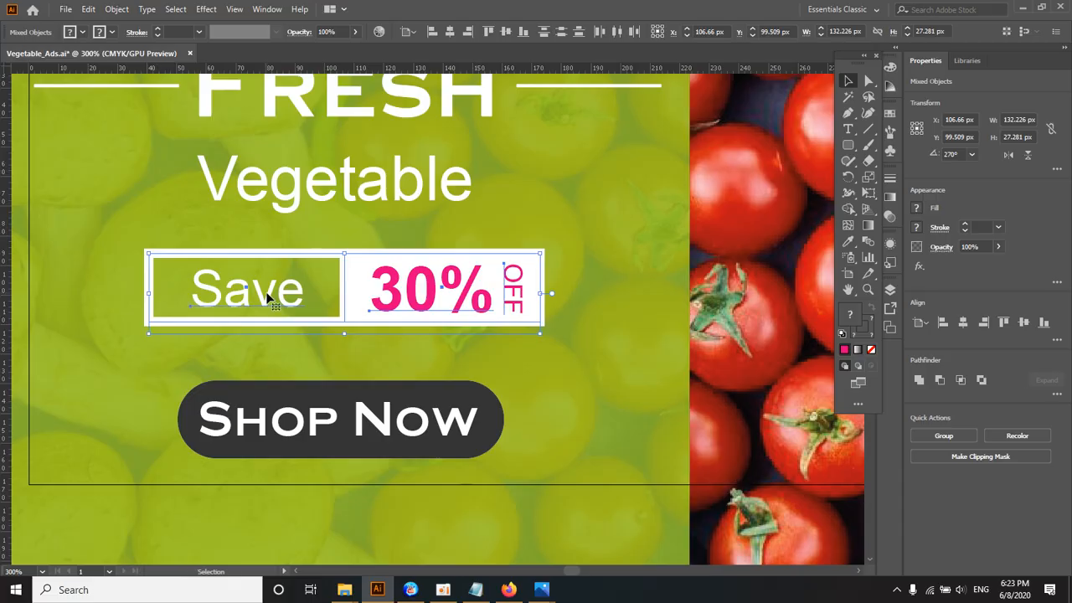
right_click(407, 291)
click(439, 391)
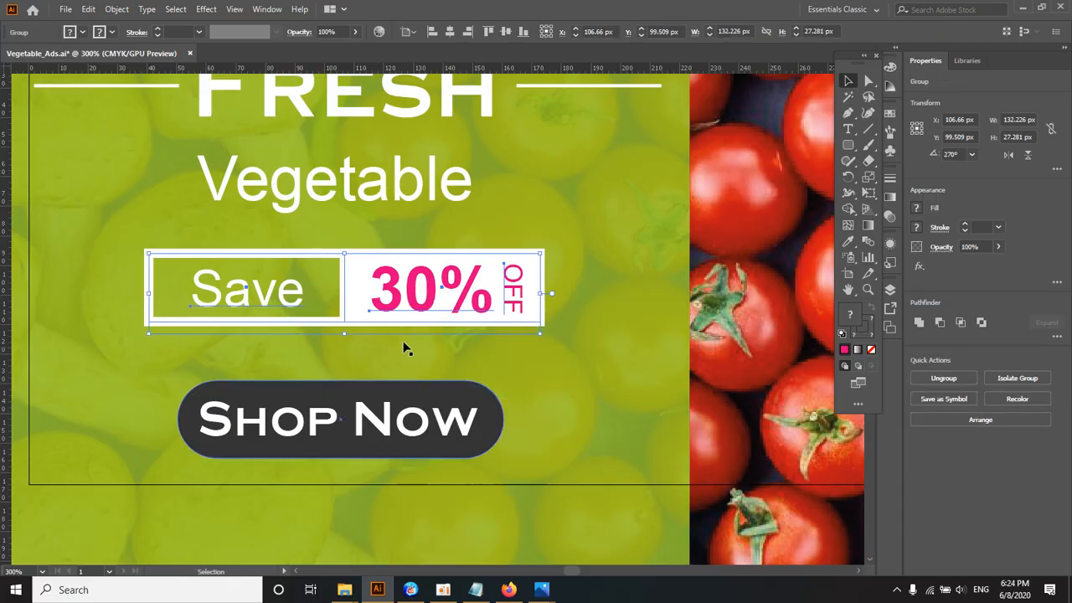
Step: Try moving the Save 30% OFF group and the "Fresh" heading group to the right, undoing each move
click(397, 335)
drag(402, 308, 561, 308)
key(ctrl+z)
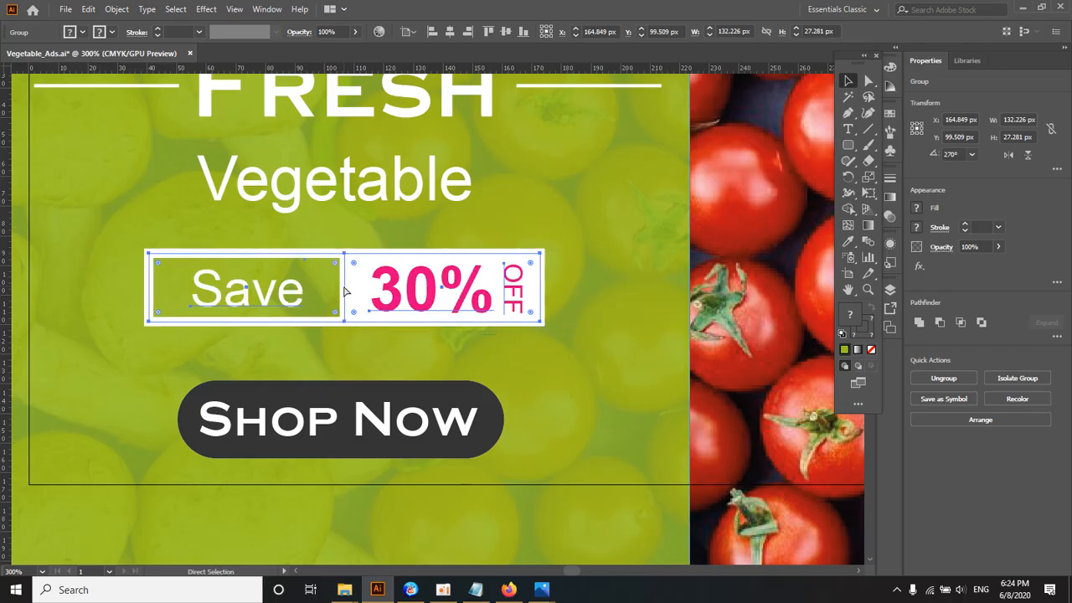
key(ctrl+minus)
drag(377, 196, 561, 196)
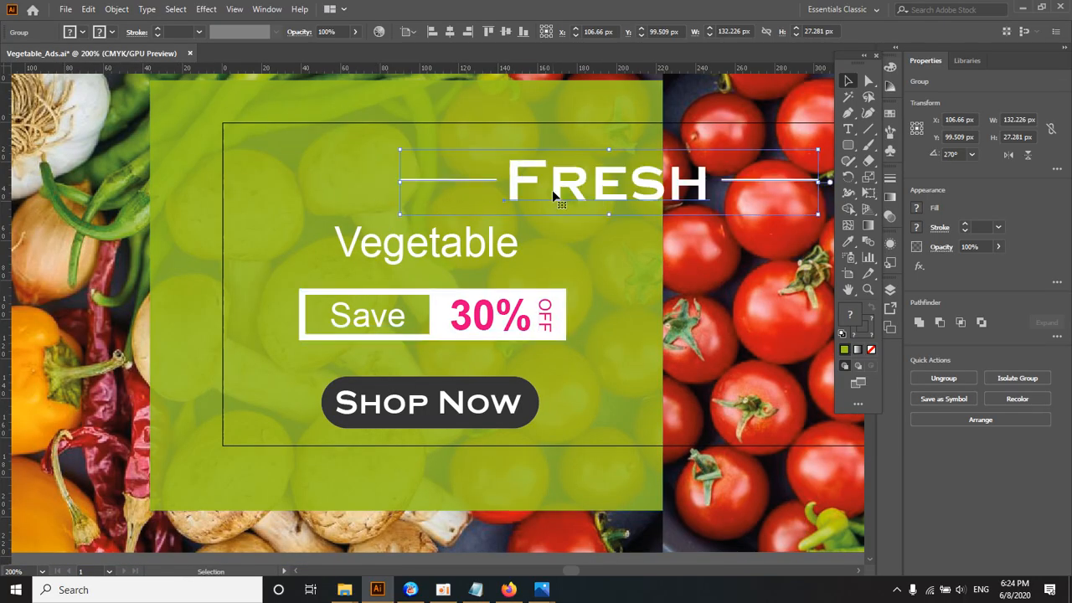
key(ctrl+z)
Step: Group the "Shop Now" text with its dark rounded button
drag(492, 379, 410, 245)
scroll(397, 246, up, 1)
drag(336, 282, 352, 263)
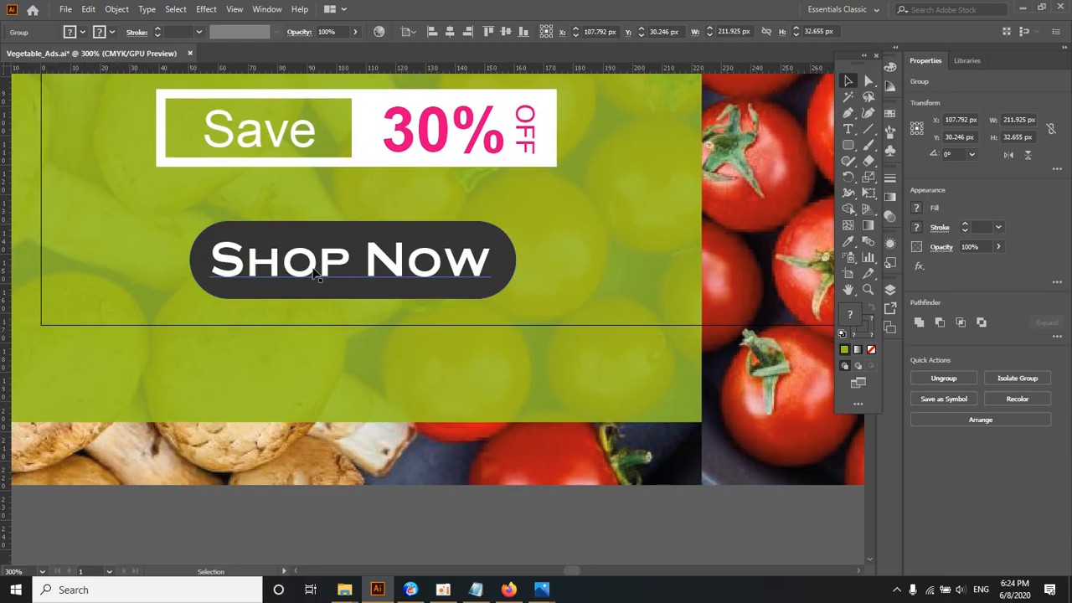
click(313, 269)
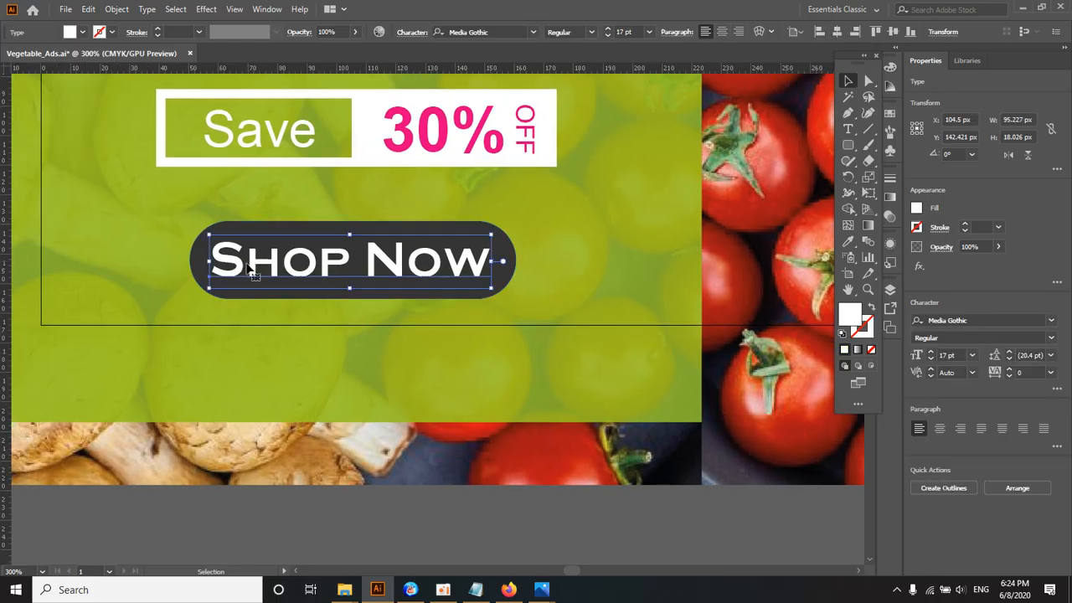
shift+click(198, 264)
right_click(283, 273)
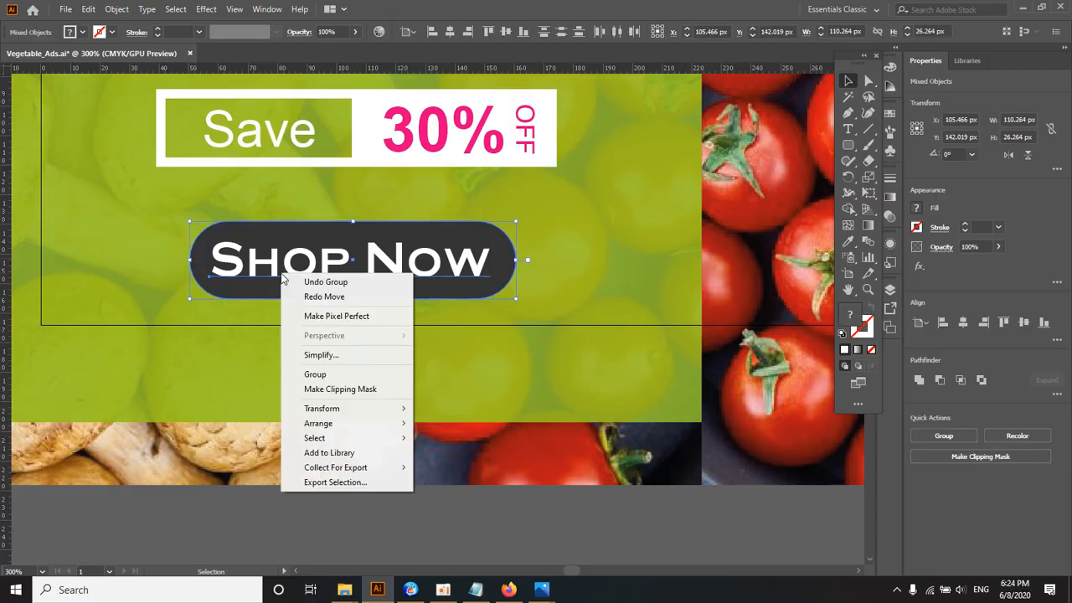
click(322, 375)
Step: Select the "Fresh" group, "Vegetable", the Save 30% OFF group and the Shop Now group, and set alignment to Align to Selection
key(ctrl+minus)
key(ctrl+minus)
key(ctrl+minus)
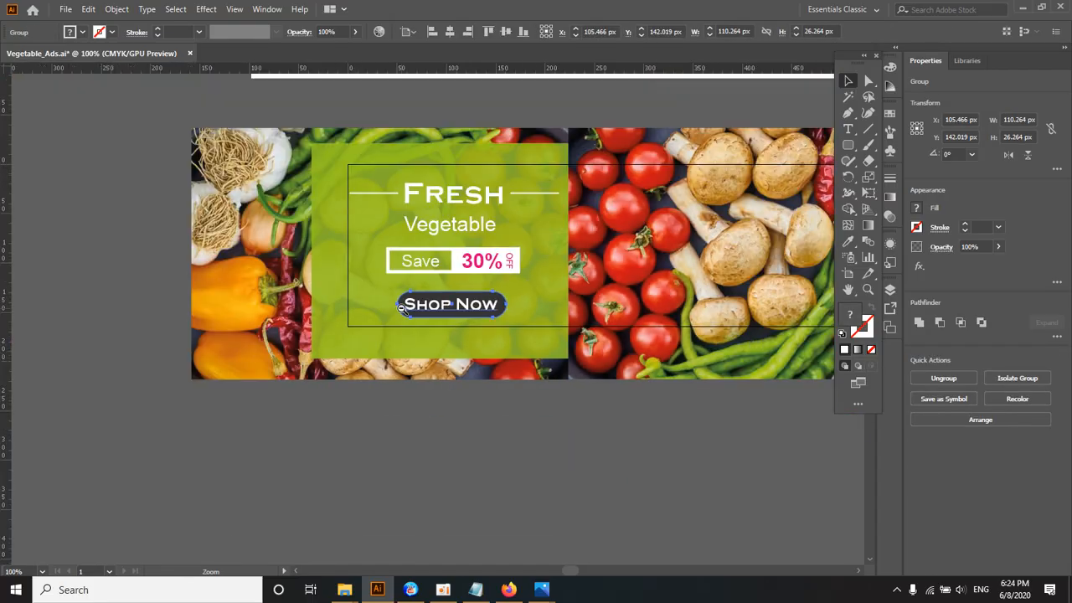
drag(402, 307, 382, 325)
click(256, 272)
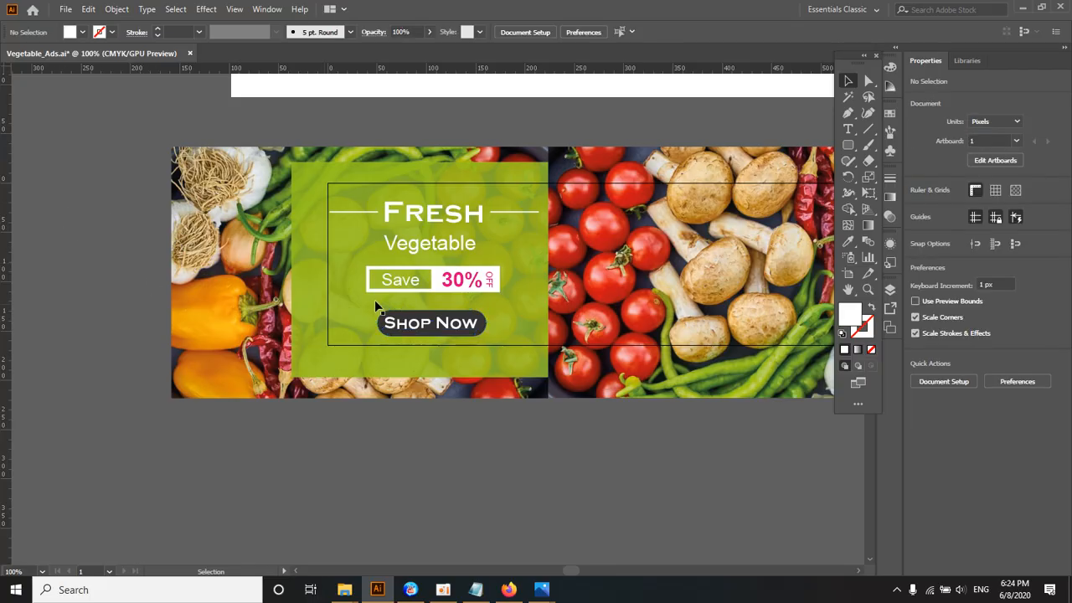
click(441, 225)
shift+click(433, 242)
shift+click(440, 286)
shift+click(441, 325)
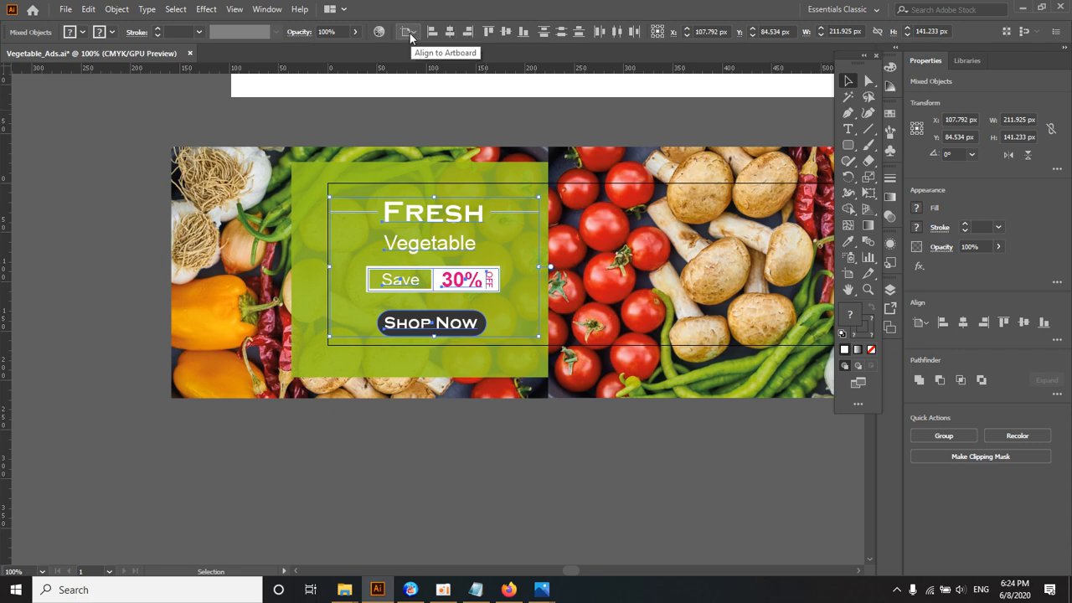
click(407, 31)
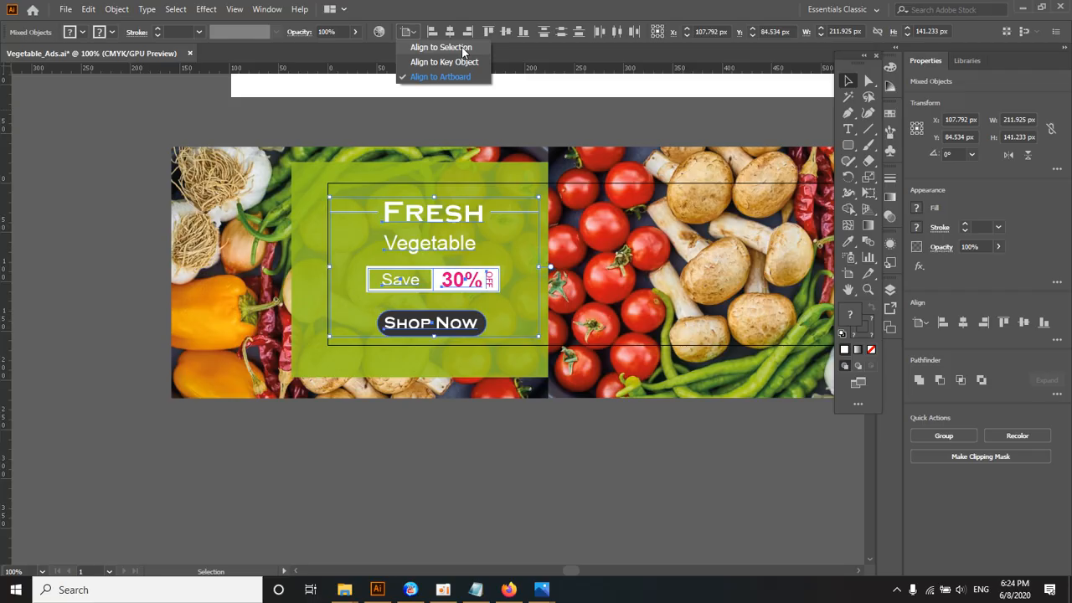
click(462, 48)
Step: Try aligning the four selected elements by their left, right and top edges with Align to Selection, and undo back past the Shop Now grouping
click(409, 32)
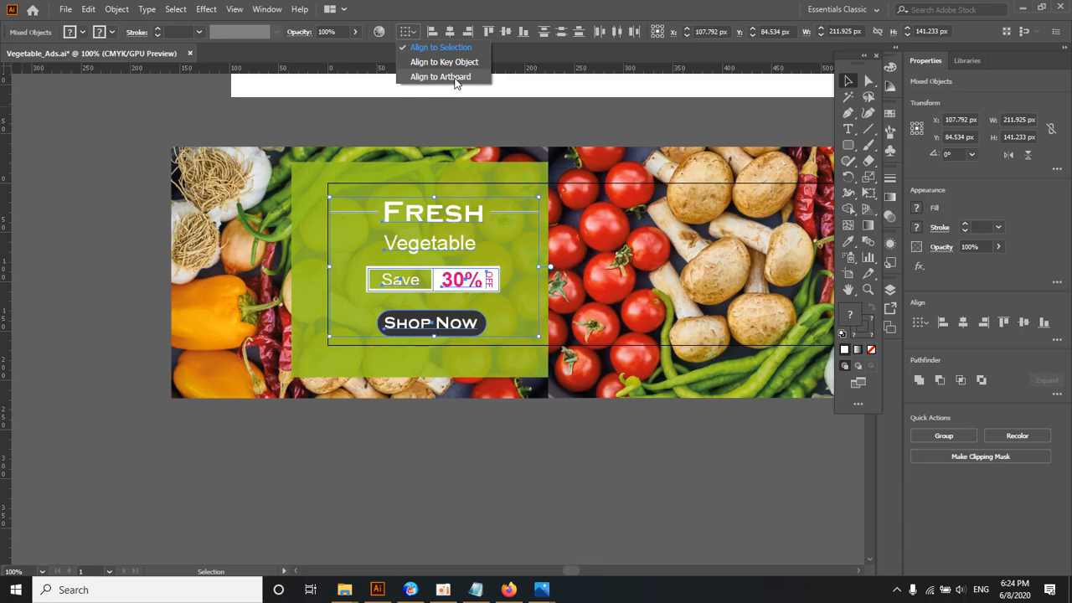
click(449, 129)
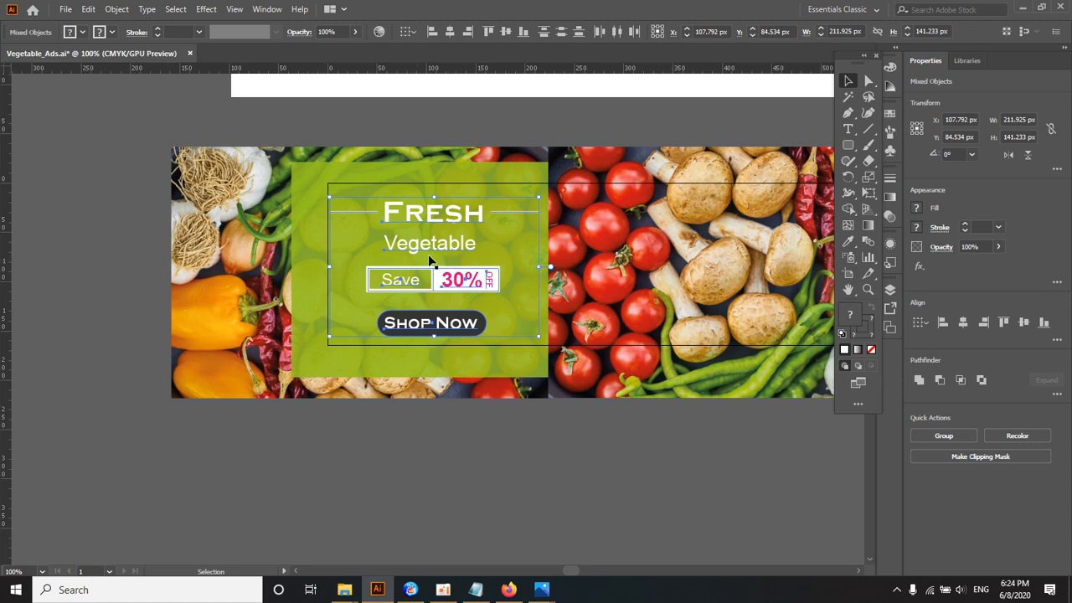
drag(556, 256, 427, 263)
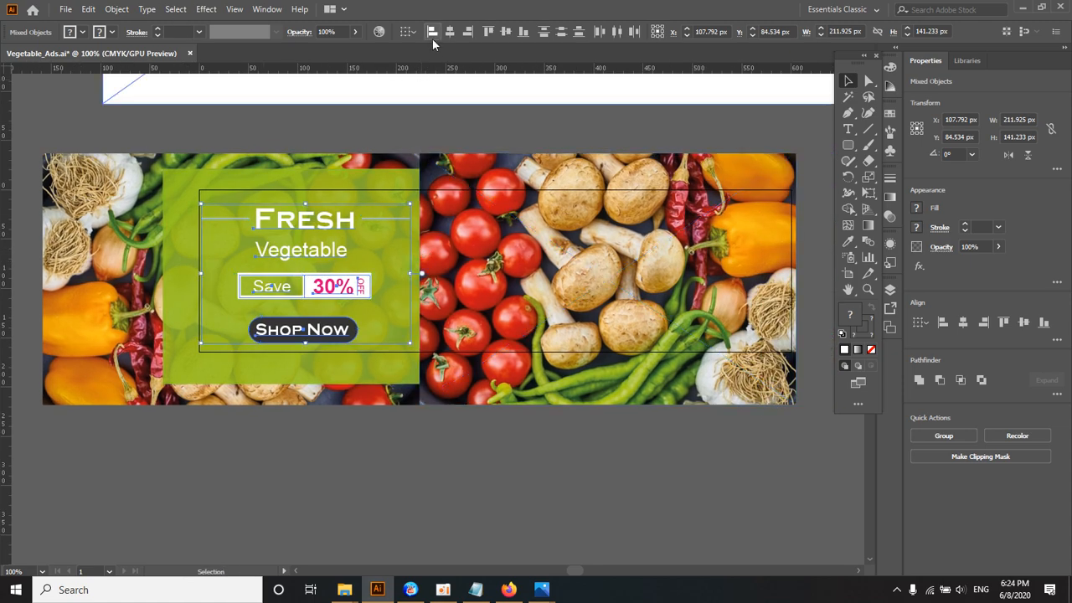
click(409, 32)
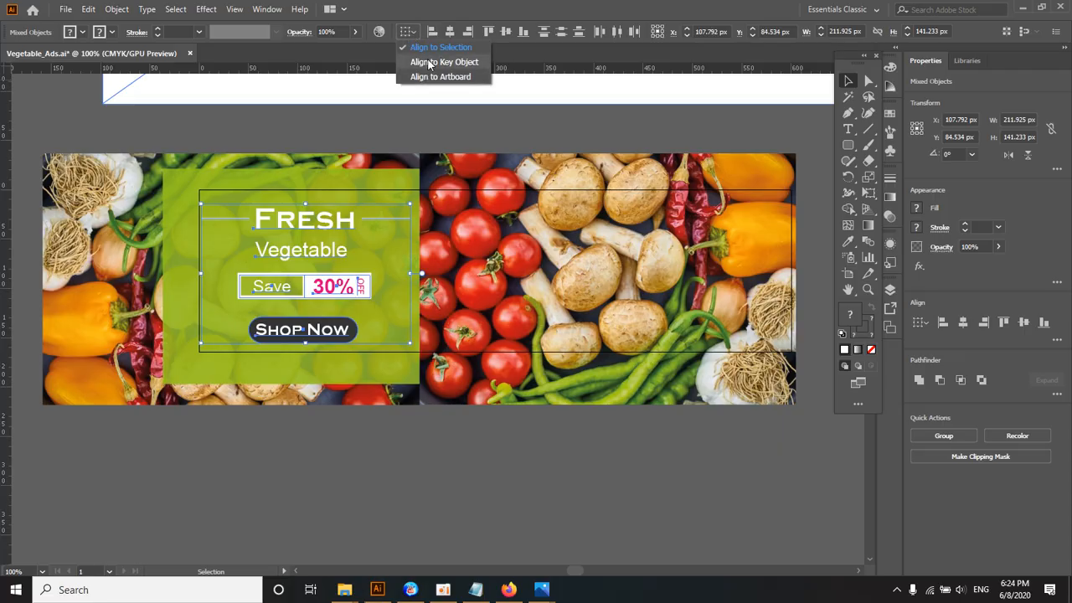
click(429, 47)
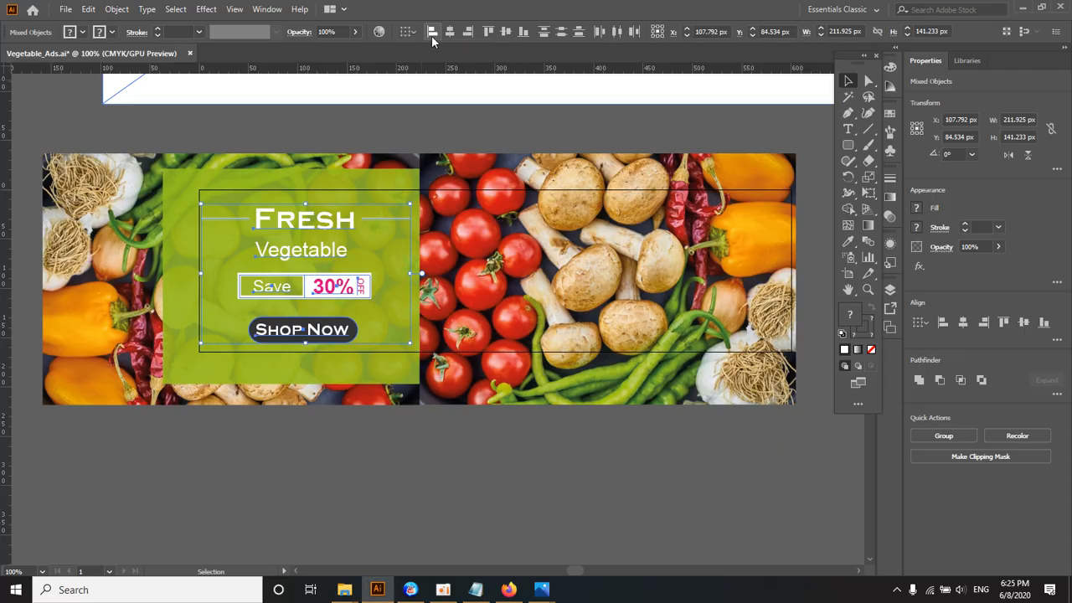
click(432, 32)
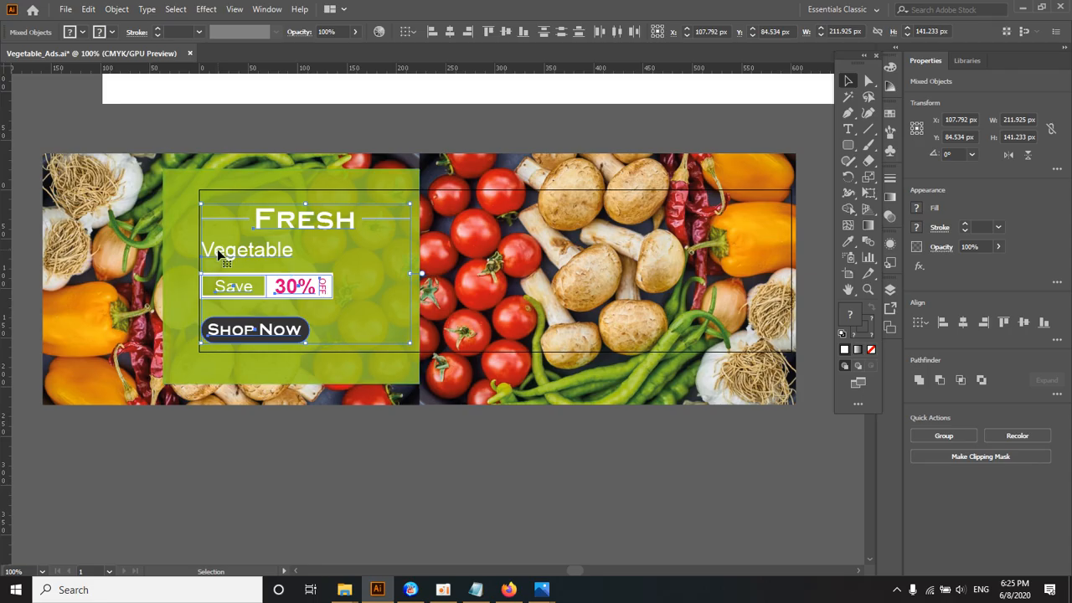
click(468, 32)
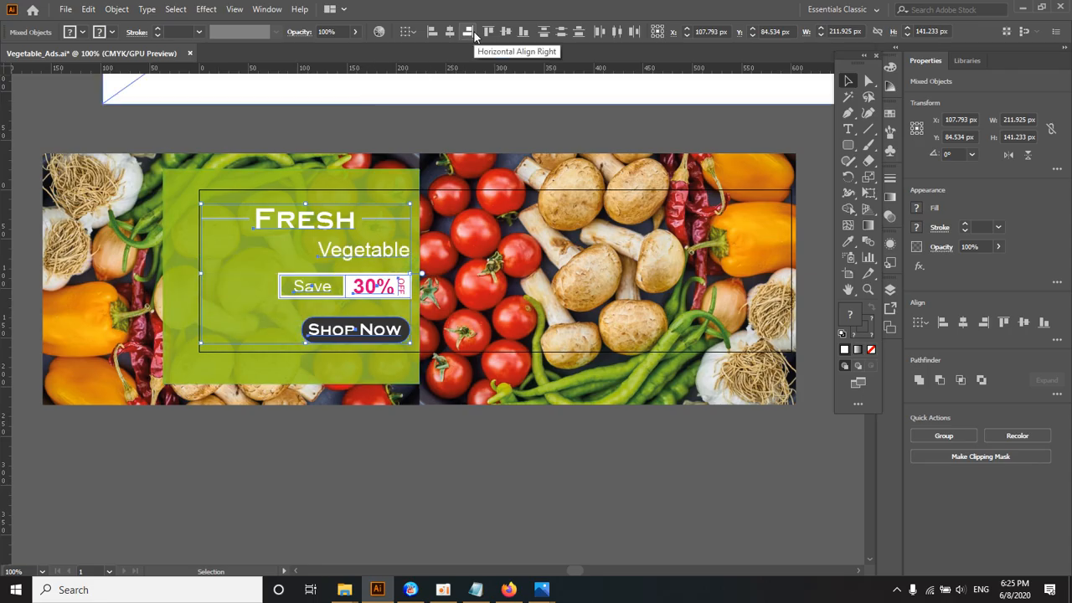
click(489, 31)
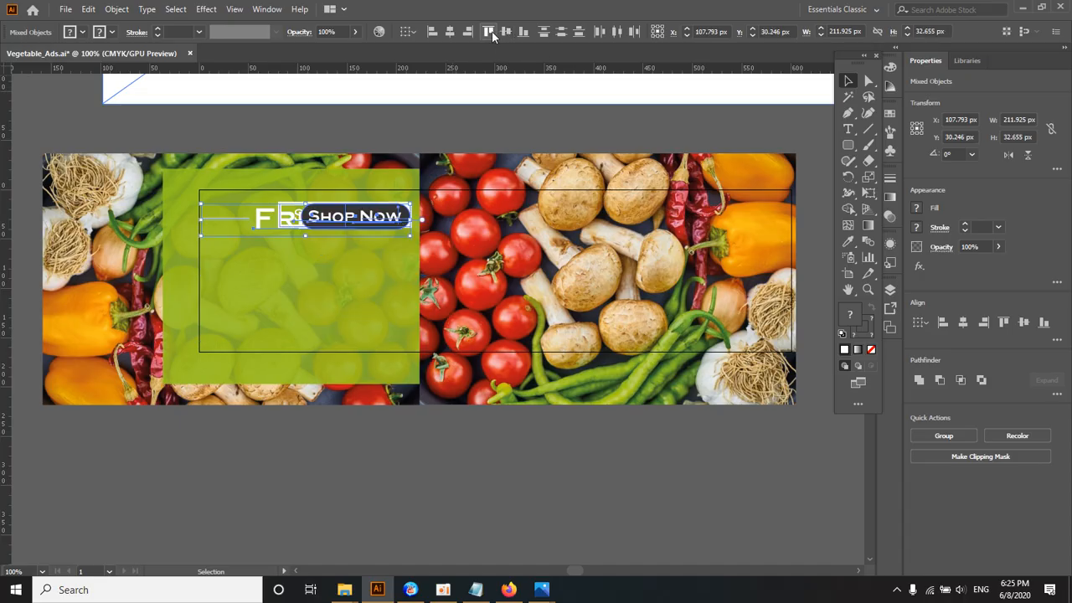
key(ctrl+z)
key(ctrl+z)
key(ctrl+z)
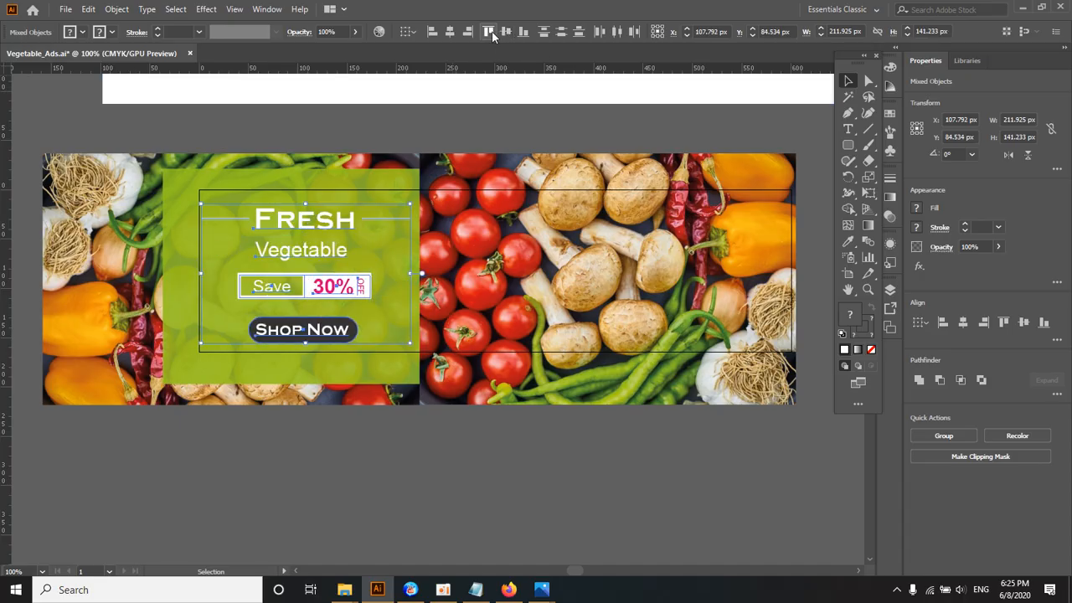
key(ctrl+z)
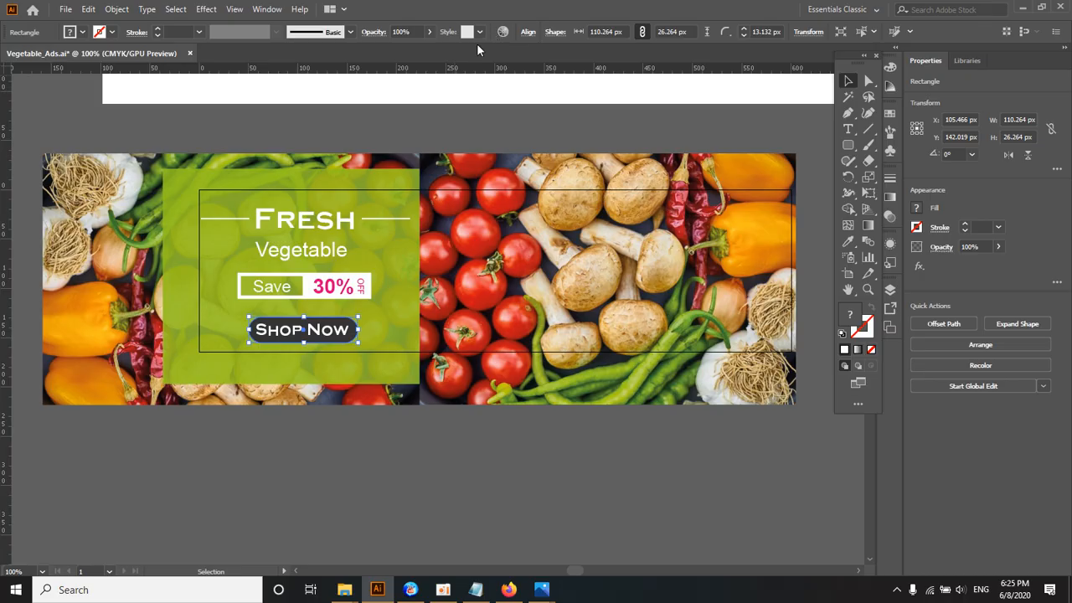
Step: Regroup the "Shop Now" text with its dark rounded button and clear the selection
click(264, 402)
click(269, 328)
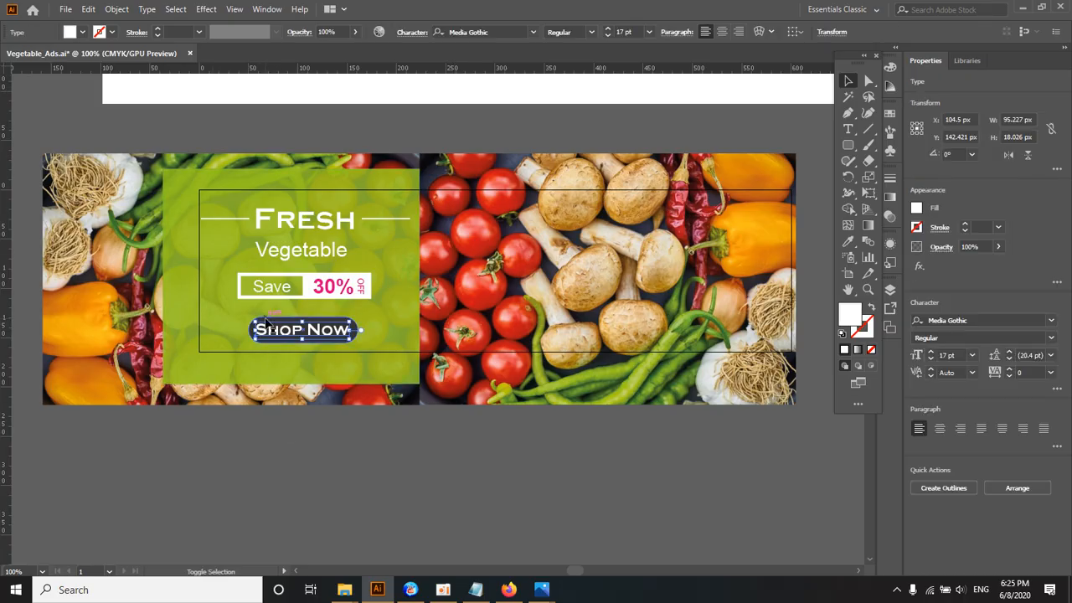
shift+click(266, 319)
right_click(266, 316)
click(314, 419)
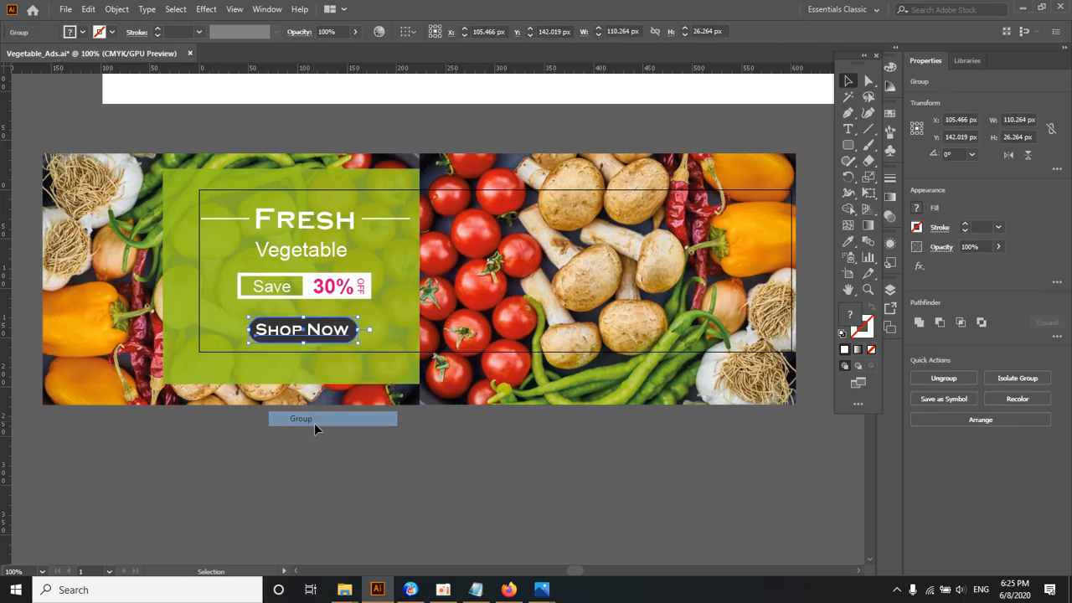
click(315, 425)
Step: Center the "Fresh" group, "Vegetable", the Save 30% OFF group and the Shop Now group horizontally on the artboard
click(309, 224)
shift+click(307, 251)
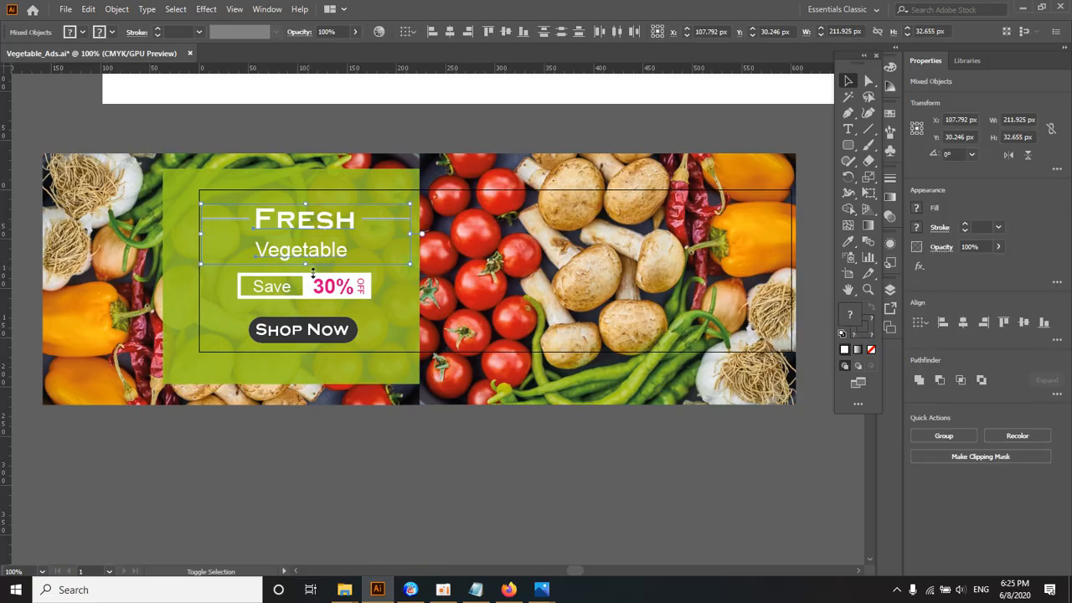
shift+click(311, 284)
shift+click(307, 329)
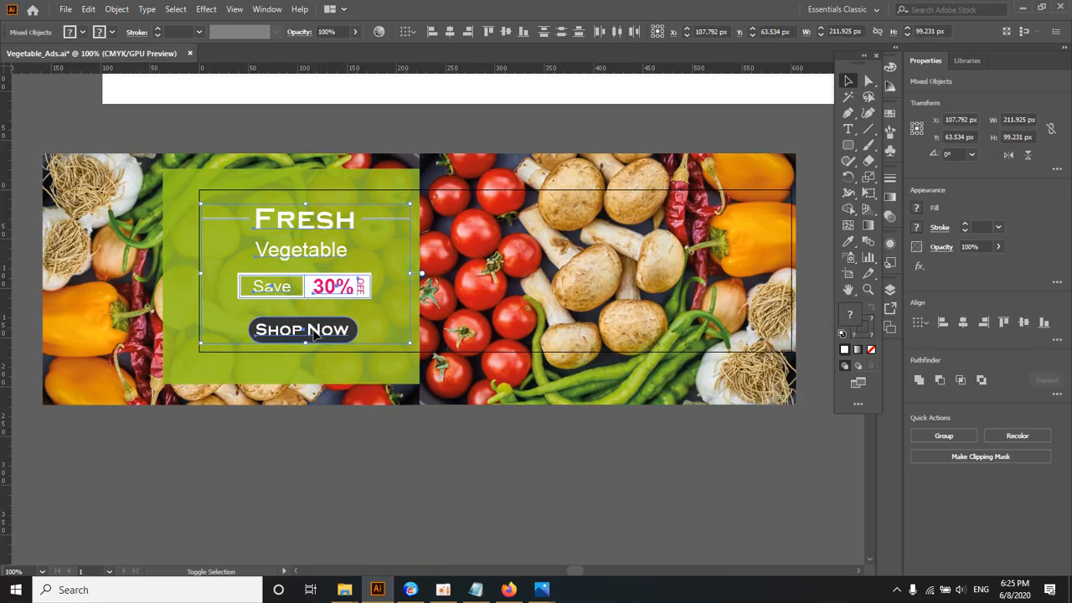
click(407, 31)
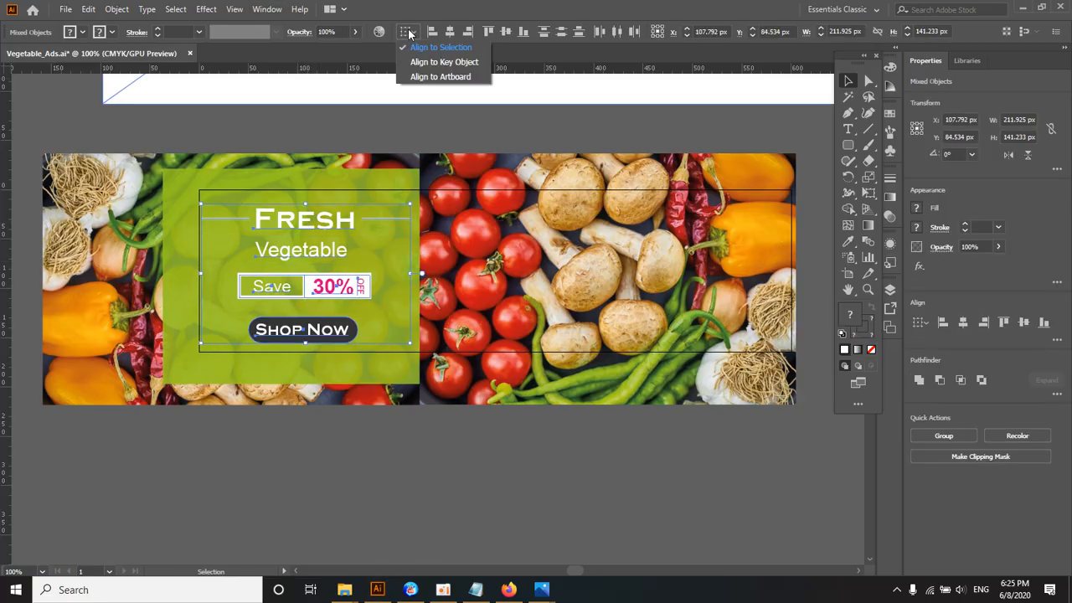
click(412, 77)
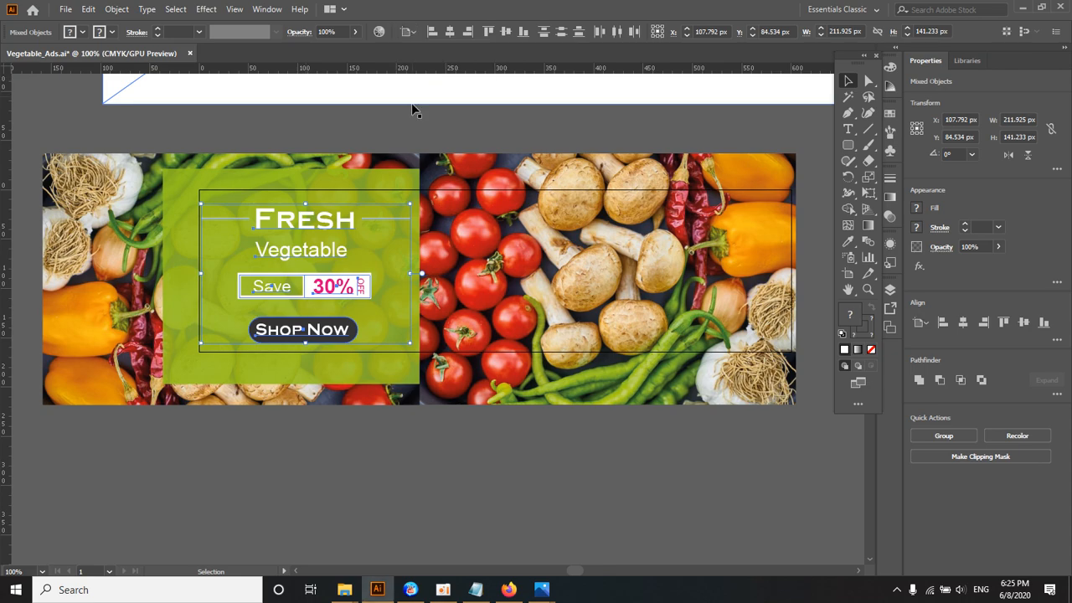
click(450, 32)
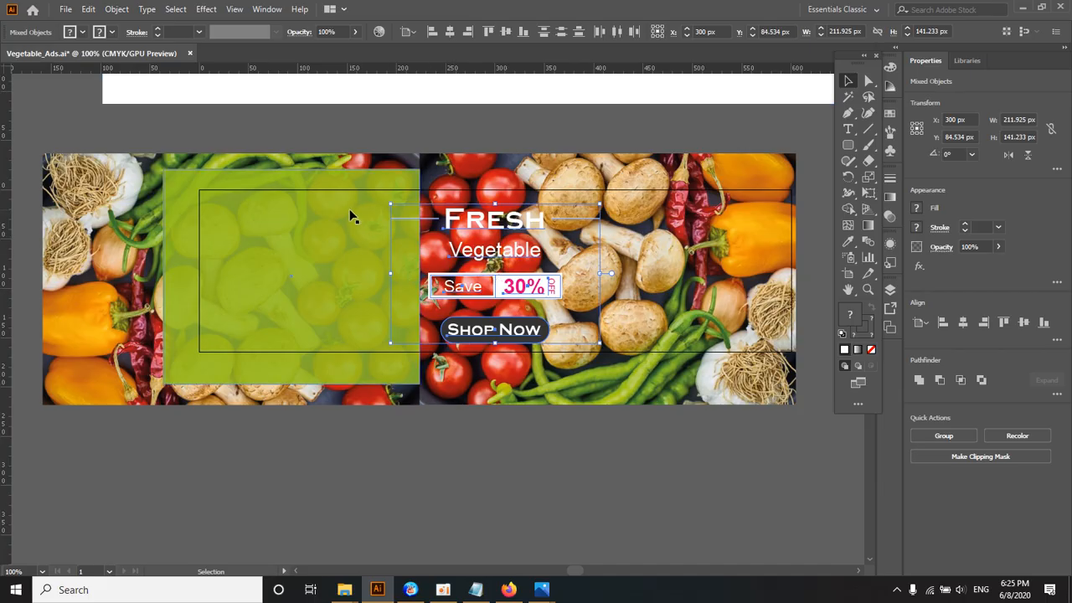
key(a)
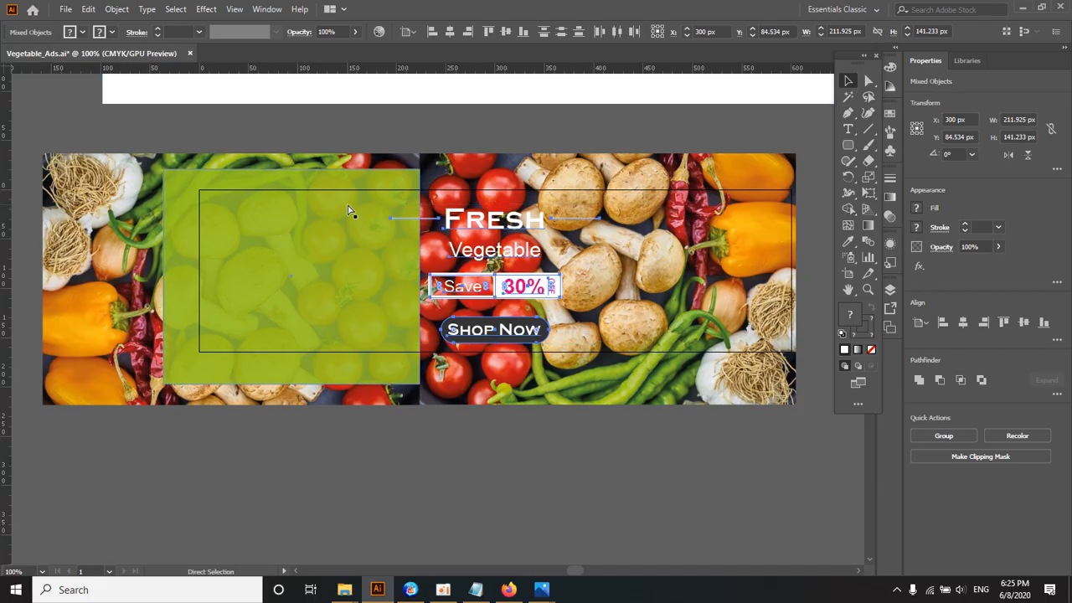
Step: Undo the artboard centering and center the four selected elements horizontally with Align to Selection
key(ctrl+z)
click(407, 33)
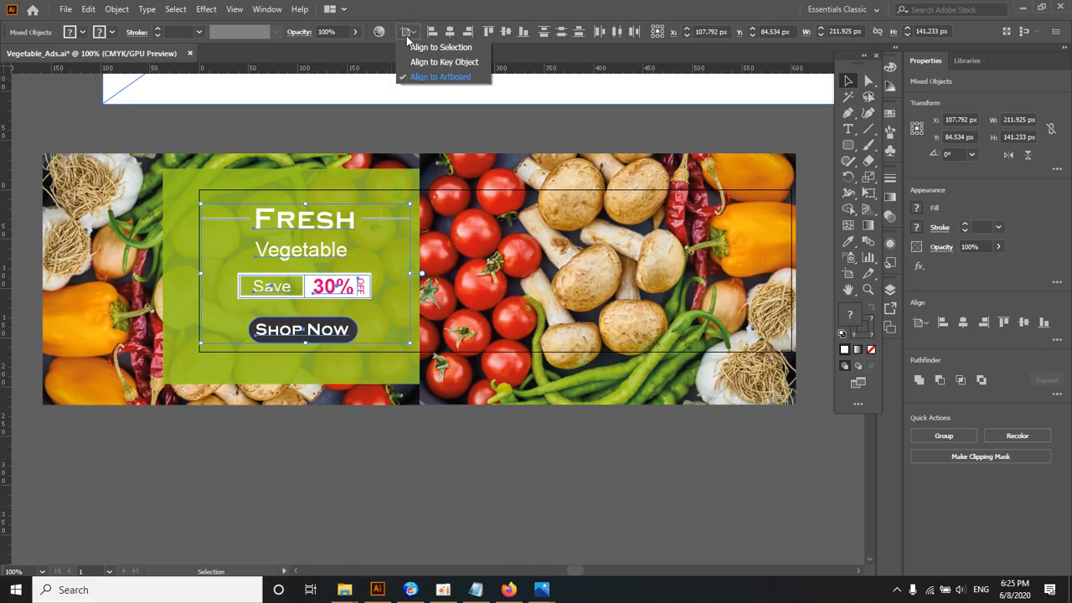
click(408, 48)
click(450, 32)
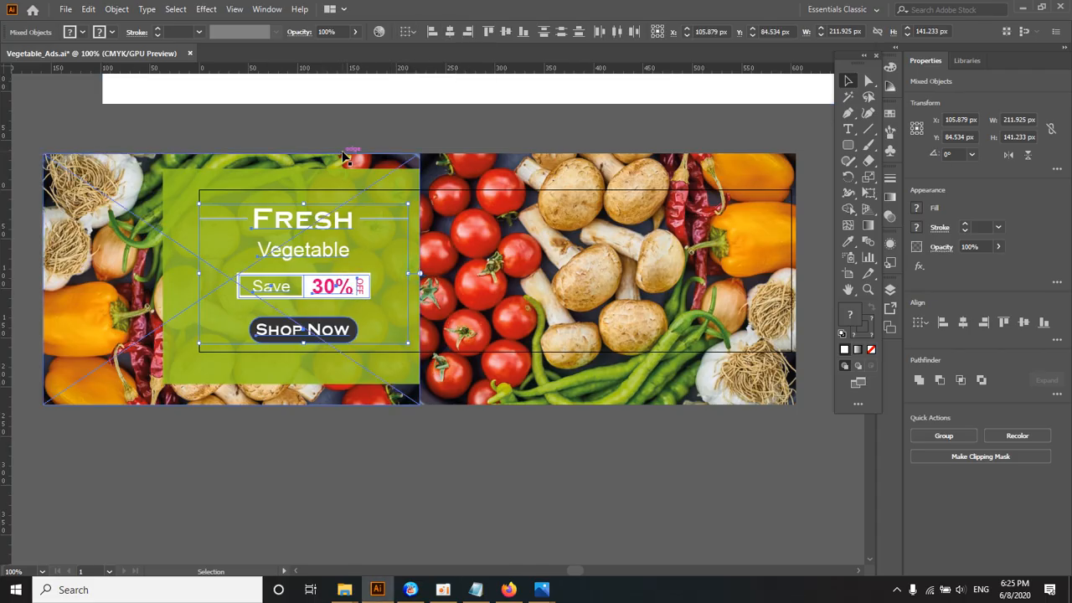
Step: Nudge the four text and button elements to about X 110.9 px, Y 81.5 px on the green panel and clear the selection
key(Right)
key(Right)
key(Right)
key(Right)
key(Right)
key(Right)
key(Right)
key(Right)
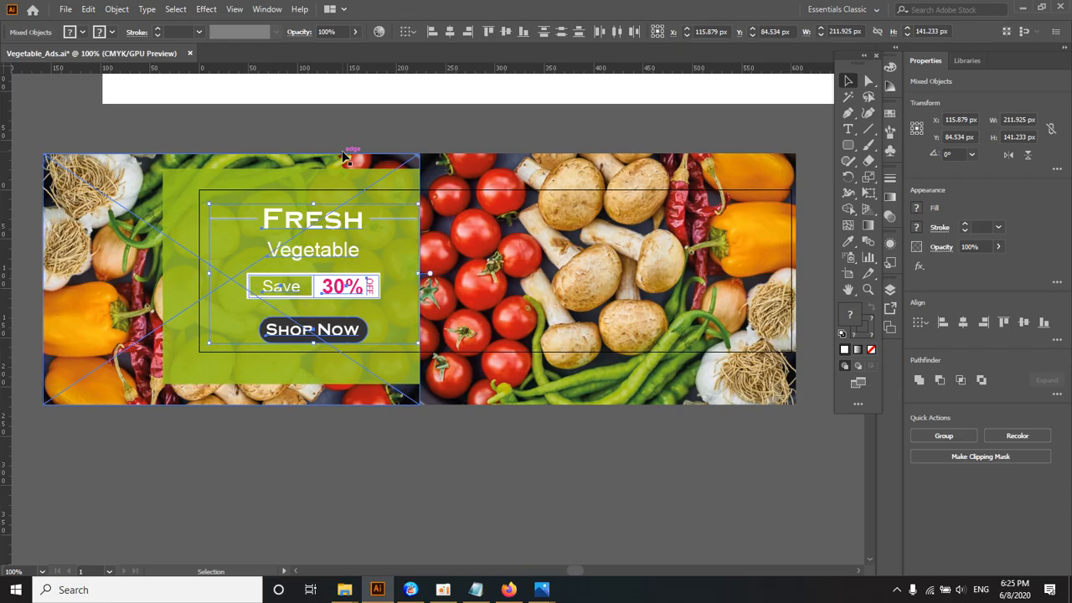
key(Left)
key(Left)
key(Left)
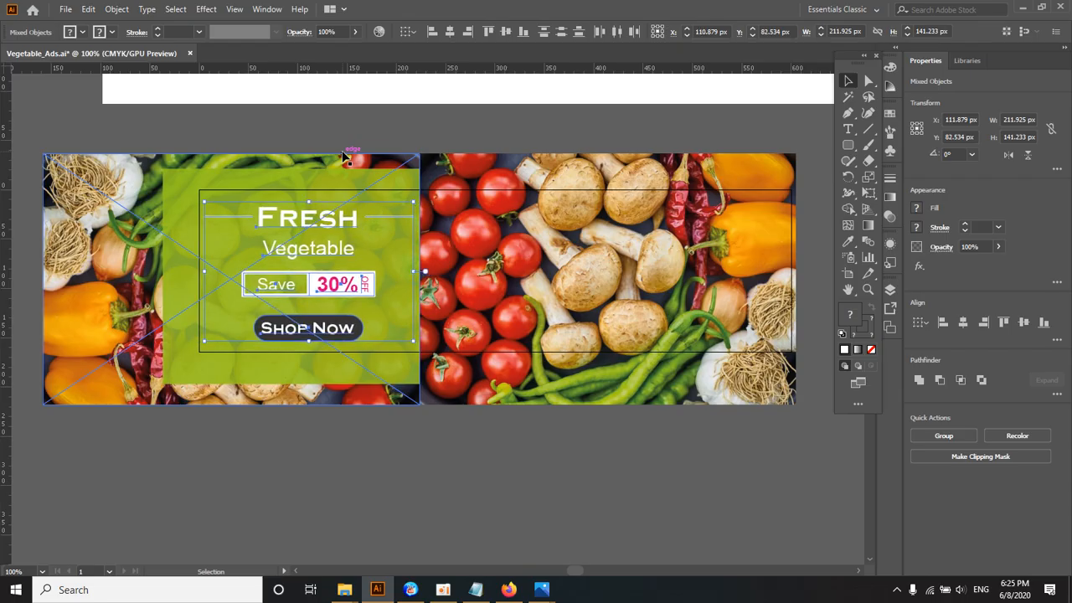
key(Up)
key(Up)
key(Up)
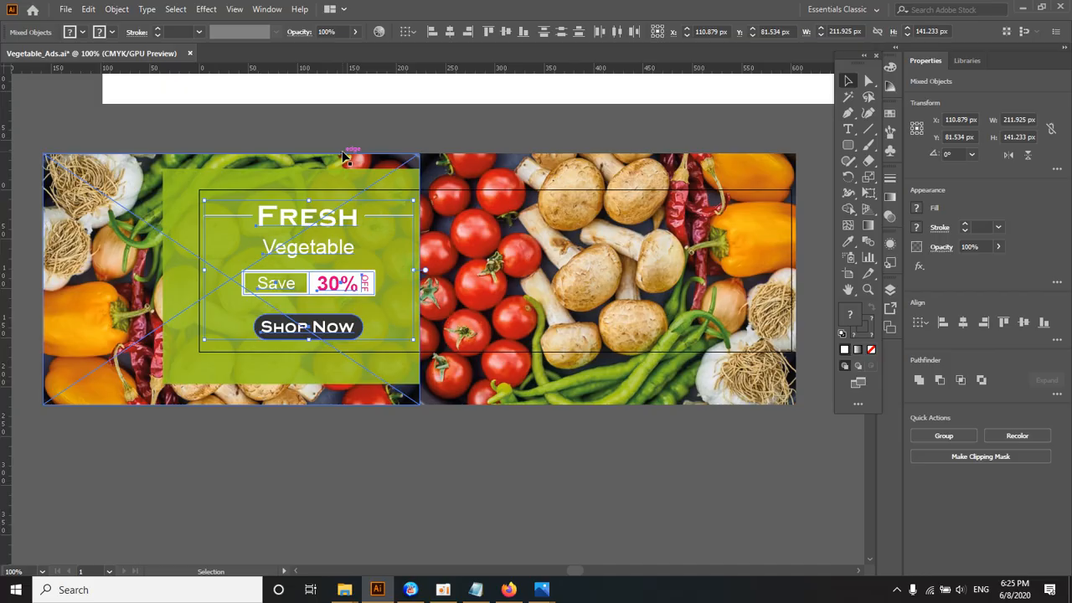
click(393, 122)
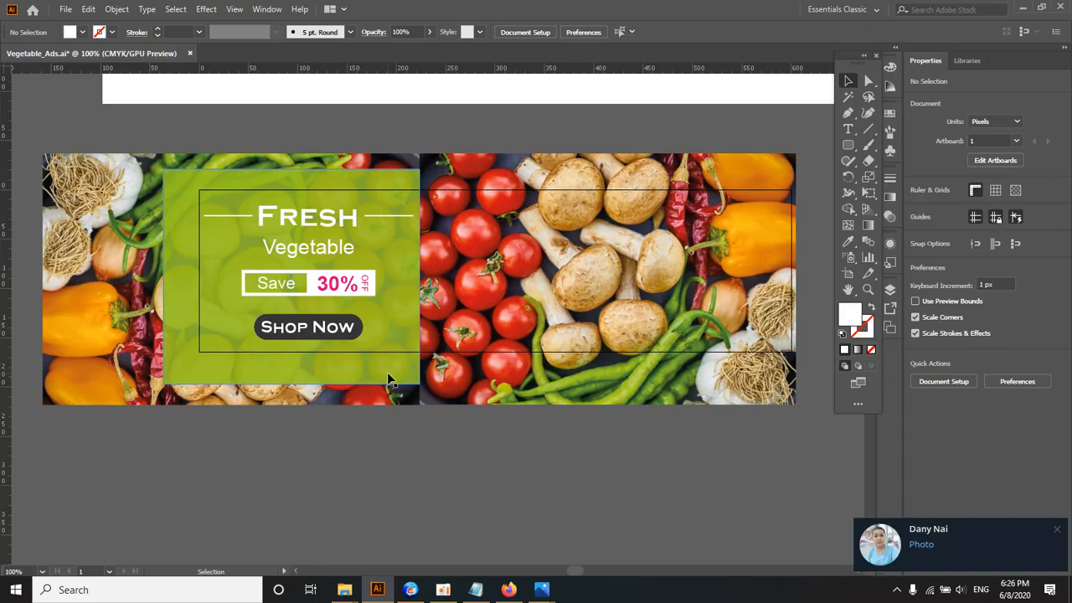
Step: Dismiss the chat notification and quit Telegram from the system tray
click(1055, 533)
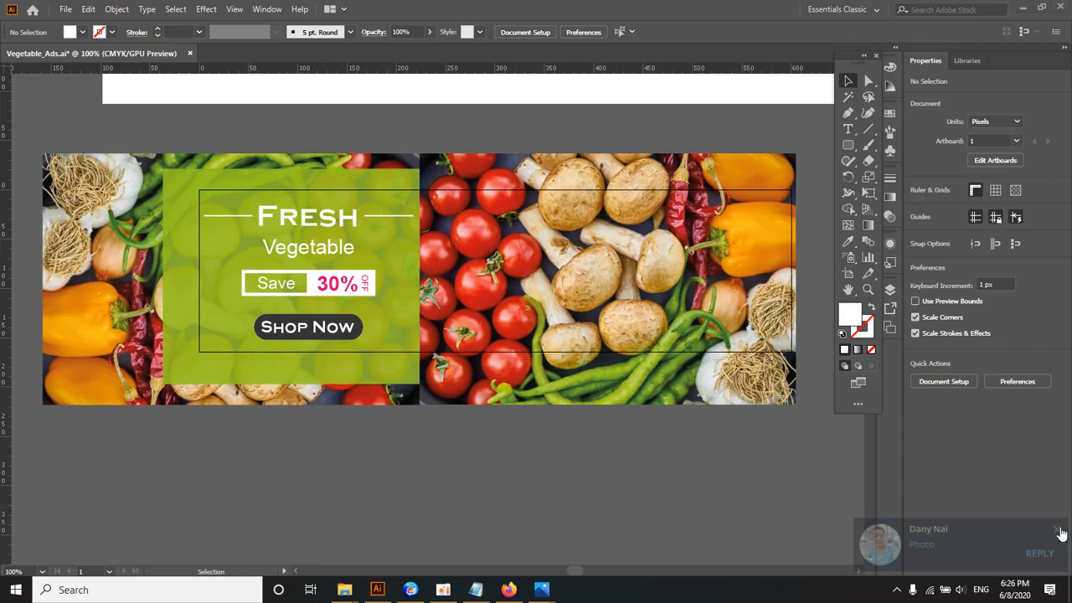
click(896, 590)
right_click(927, 543)
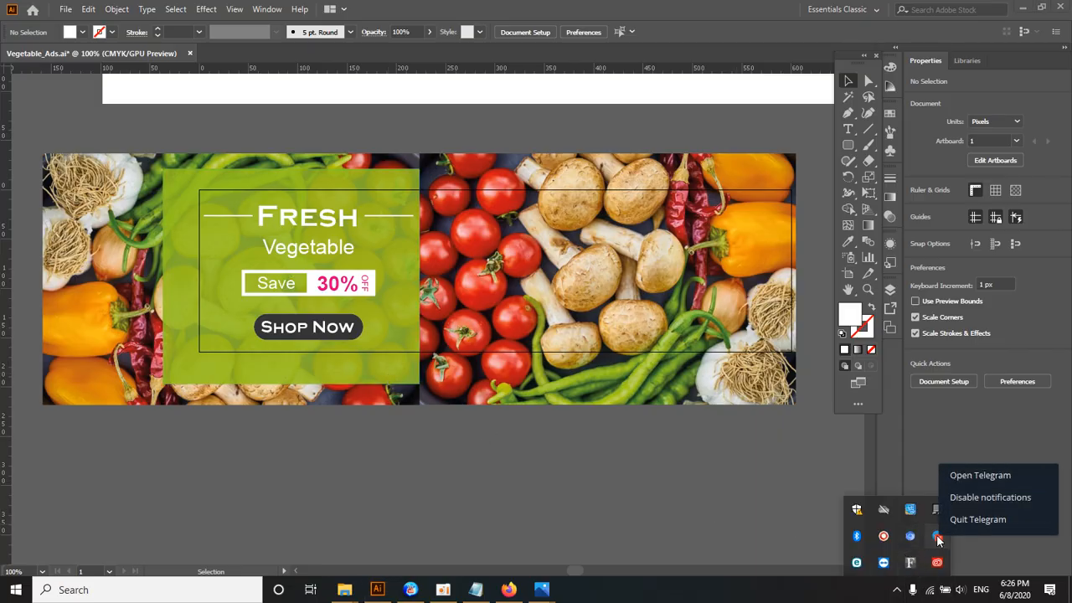
click(963, 520)
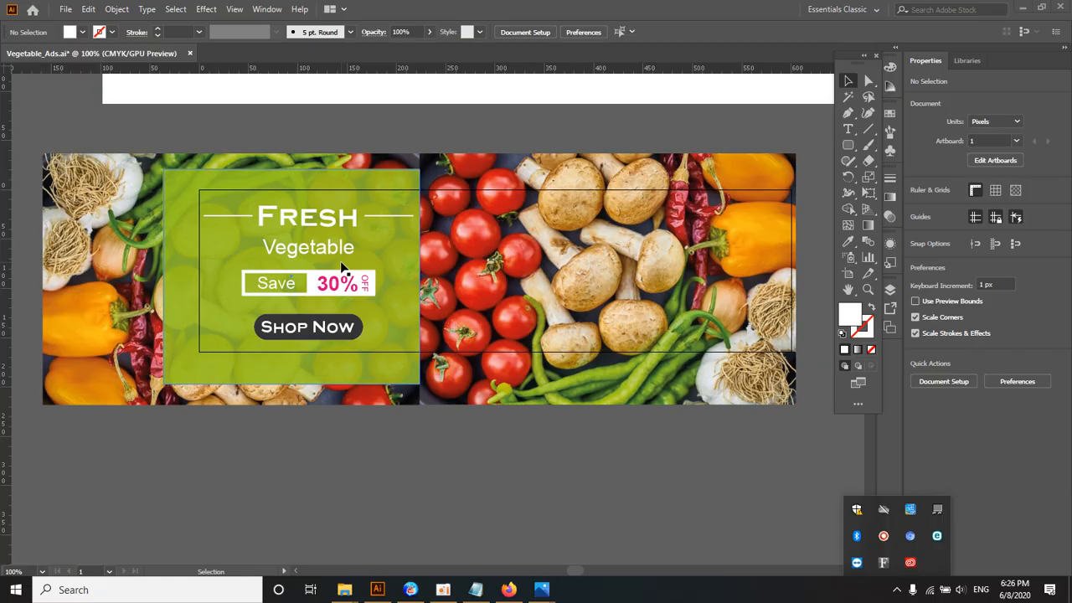
Step: Draw a white rectangle about 600 x 180 px below the banner artwork and clear the selection
click(408, 287)
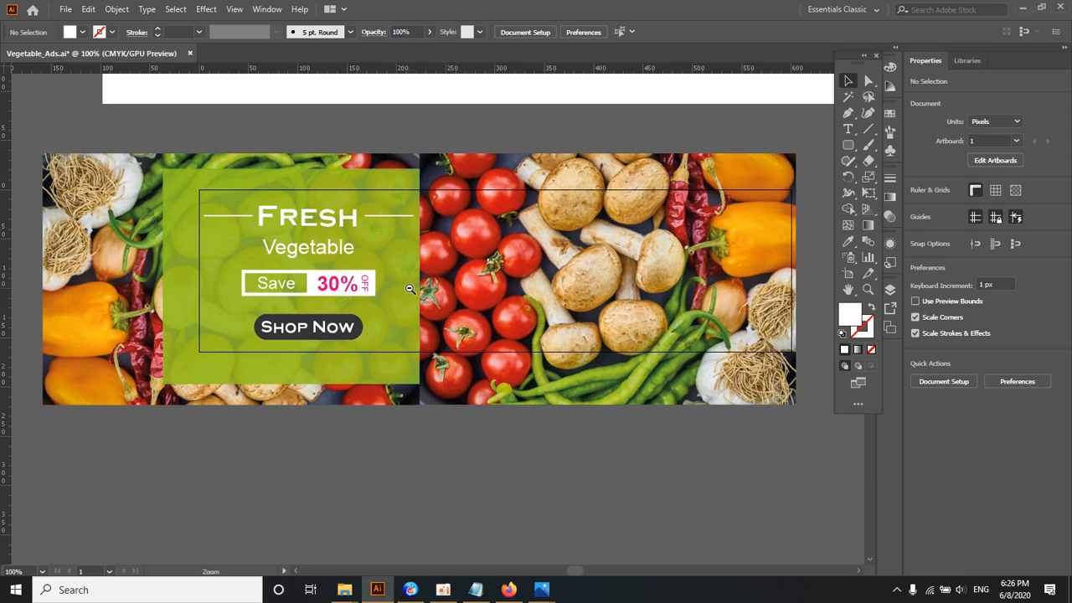
ctrl+alt+click(417, 294)
ctrl+click(423, 292)
ctrl+click(421, 291)
ctrl+alt+click(421, 291)
drag(430, 309, 370, 255)
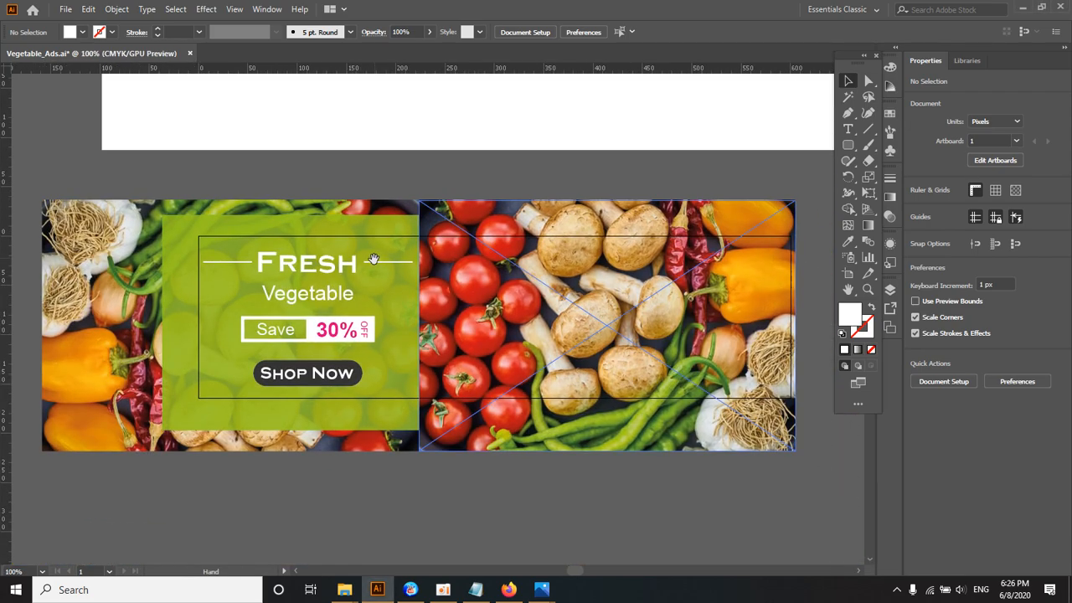
ctrl+alt+click(424, 292)
drag(426, 294, 387, 256)
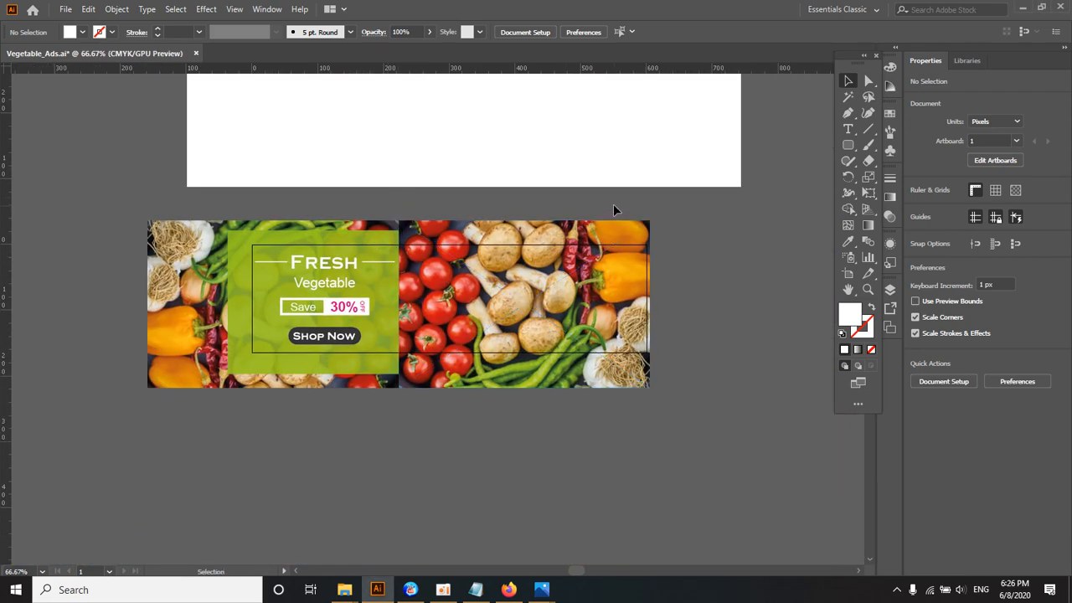
drag(848, 144, 896, 144)
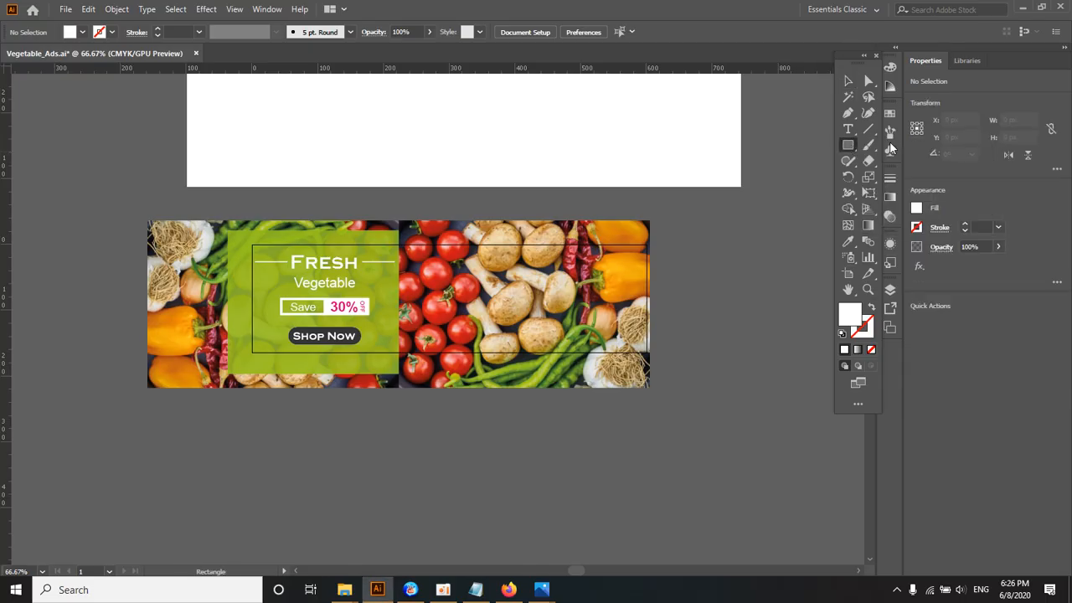
drag(402, 281, 415, 220)
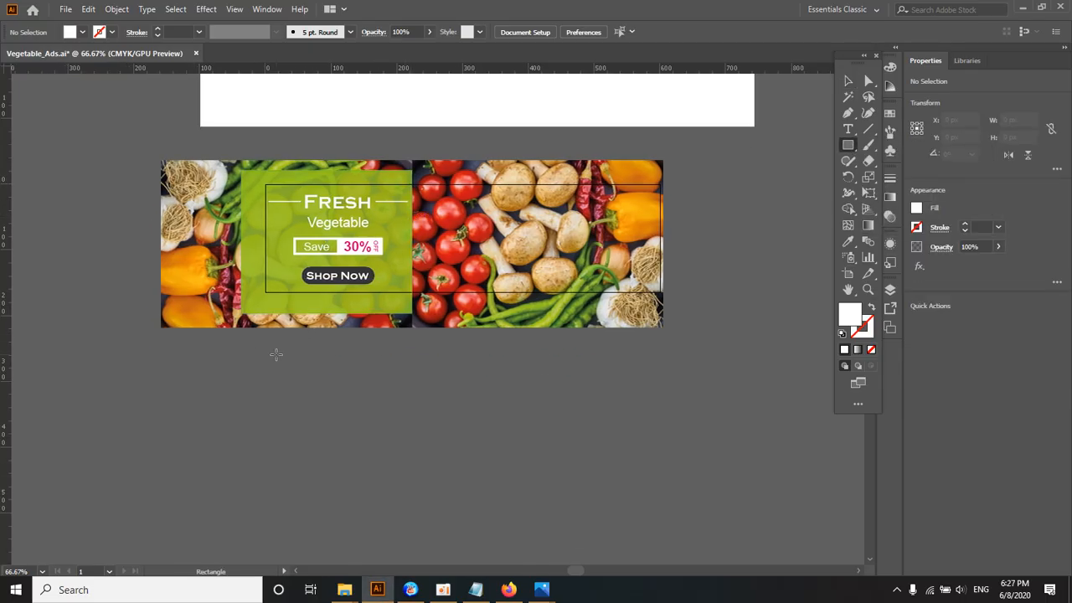
mouse_move(269, 354)
mouse_down()
mouse_move(538, 445)
mouse_move(664, 471)
mouse_up()
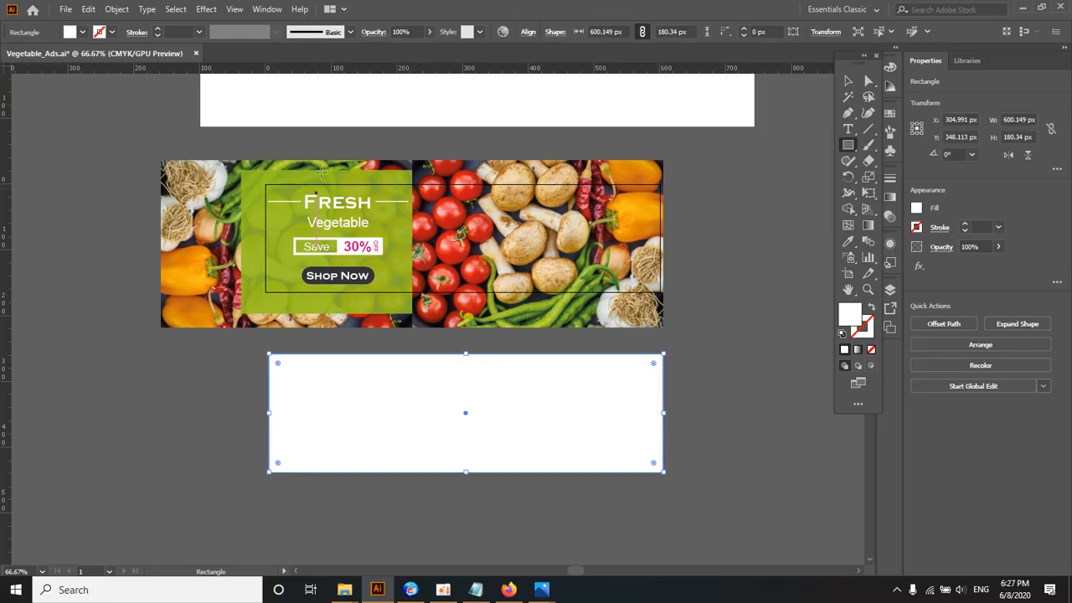
click(847, 81)
click(747, 353)
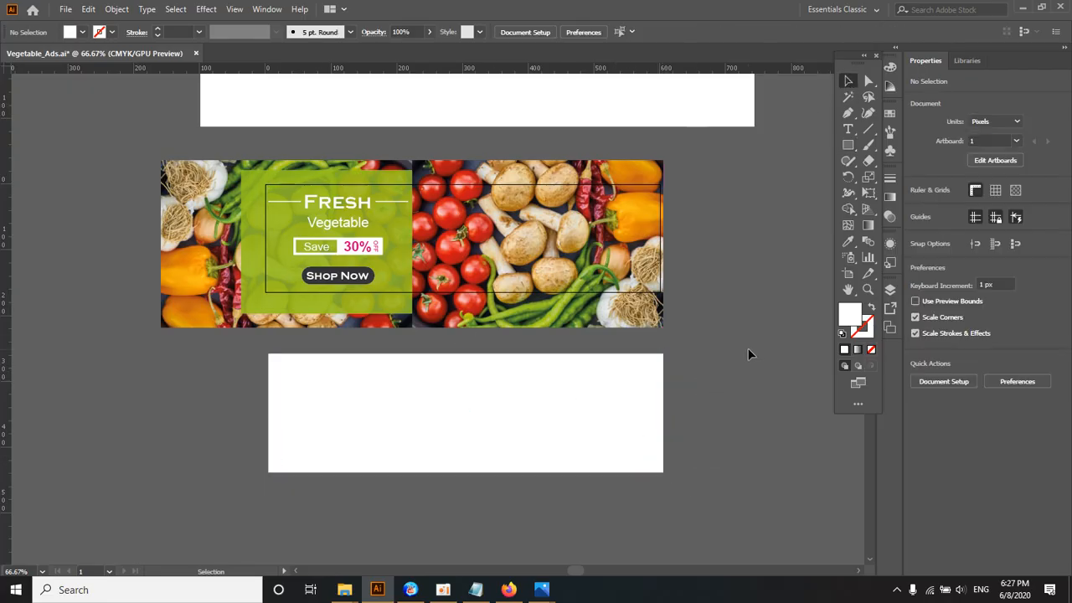
Step: Check the banner size in the job text above the artwork and reselect the white rectangle
click(408, 429)
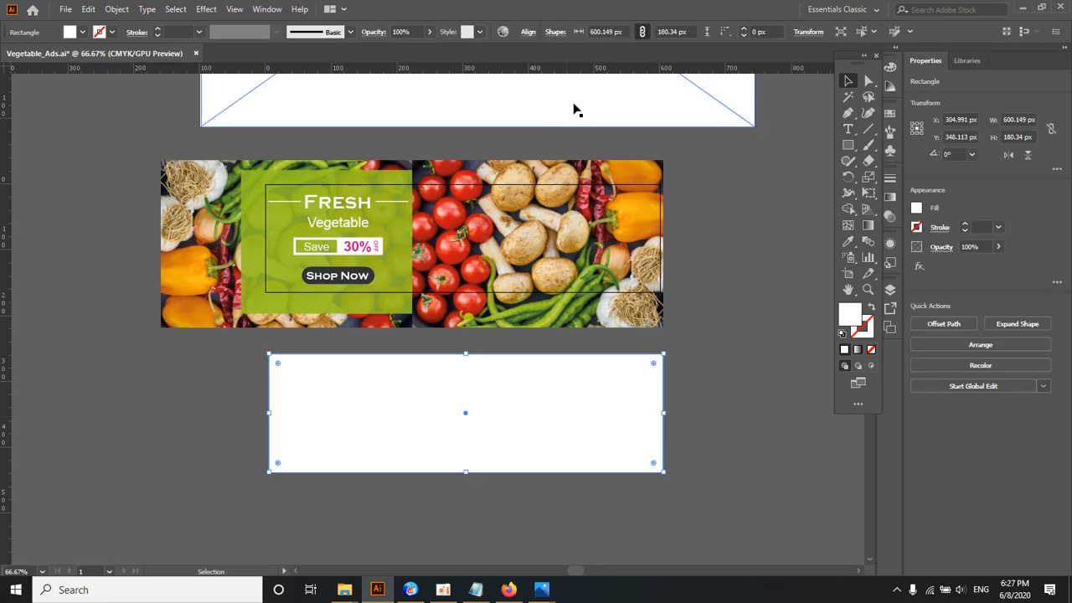
click(808, 33)
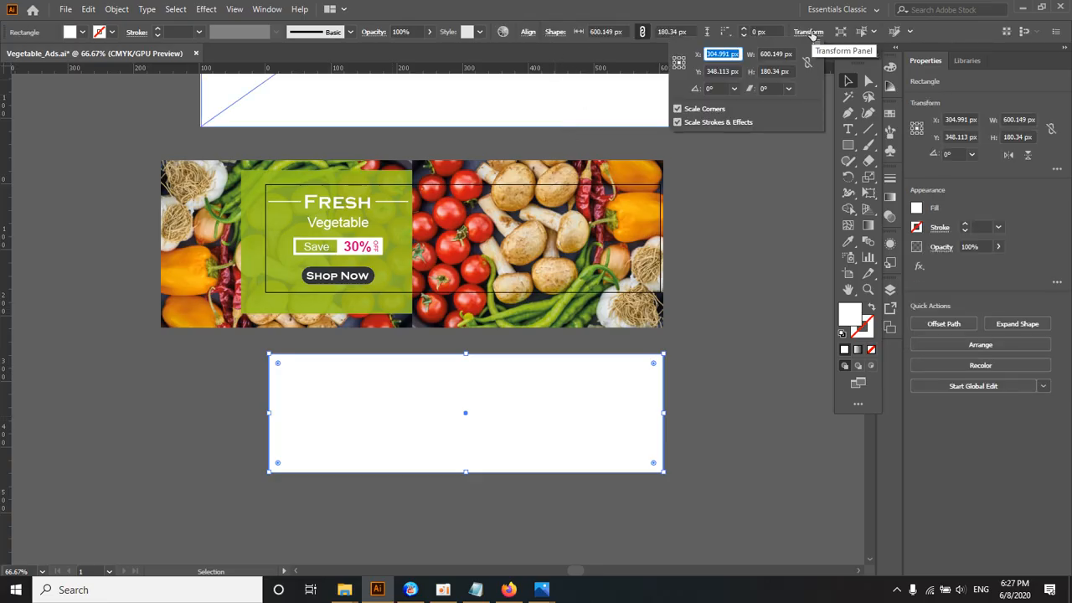
click(711, 350)
drag(519, 177, 467, 487)
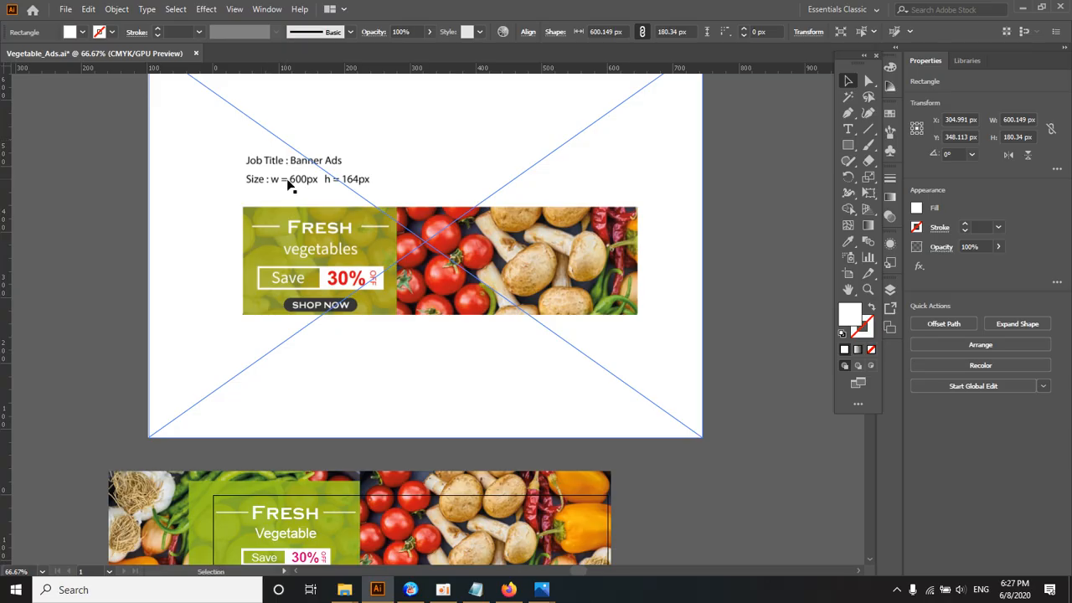
drag(376, 319, 398, 83)
drag(422, 409, 425, 176)
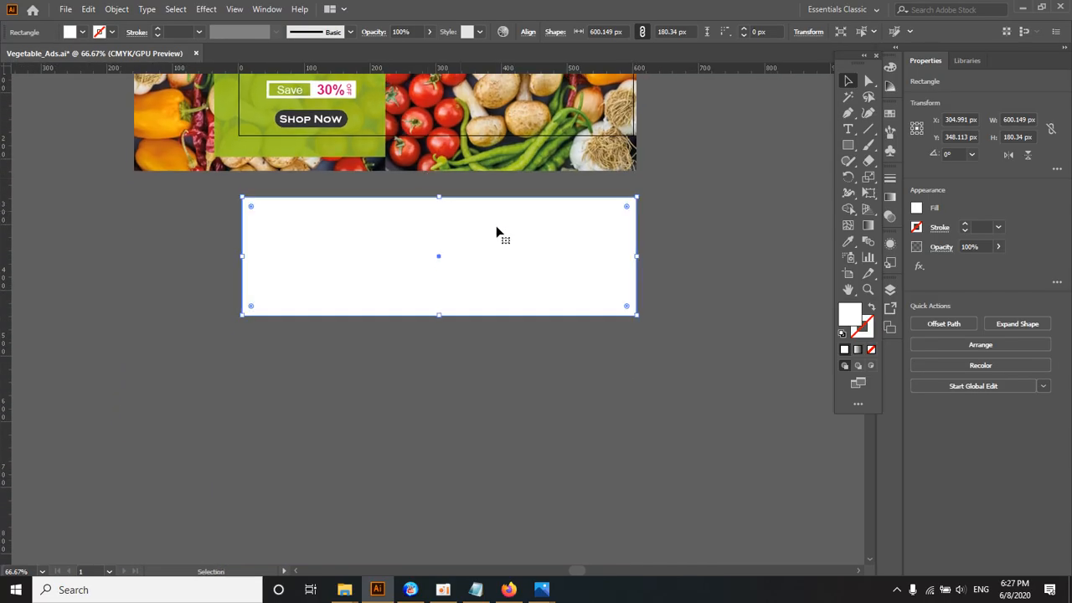
click(675, 253)
click(511, 246)
drag(453, 236, 374, 332)
click(419, 234)
click(377, 300)
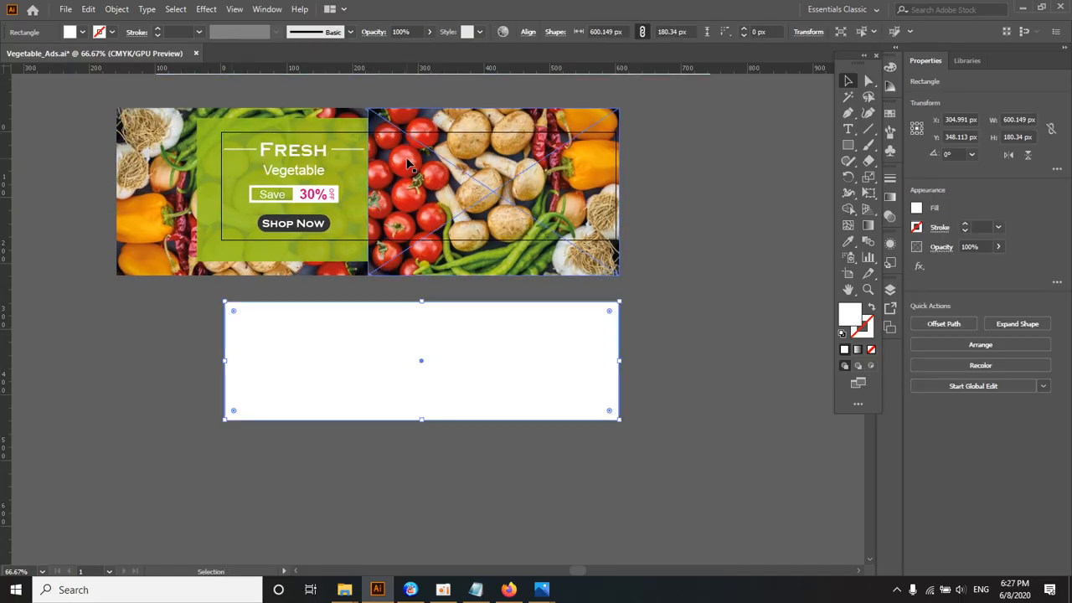
click(689, 260)
click(424, 337)
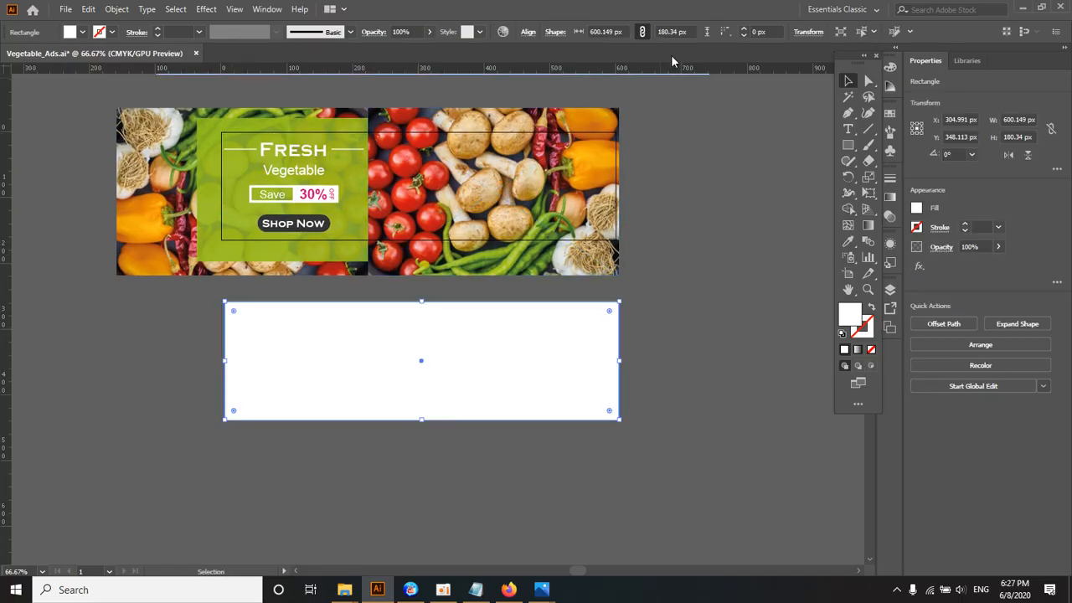
Step: Set the white rectangle's width to 600 px and height to 164 px
click(808, 32)
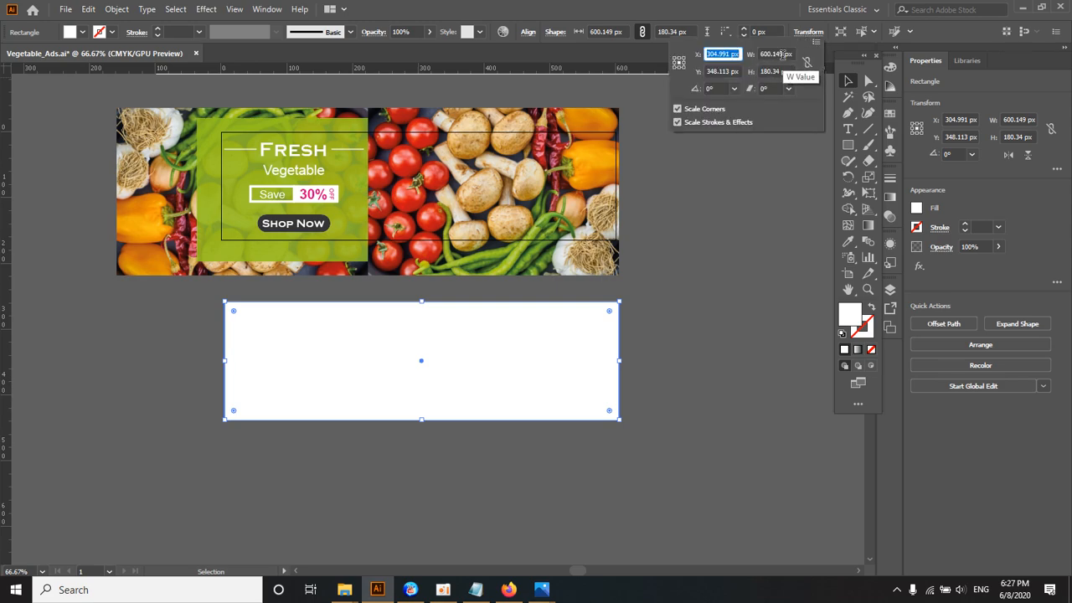
drag(784, 54, 716, 53)
text(600)
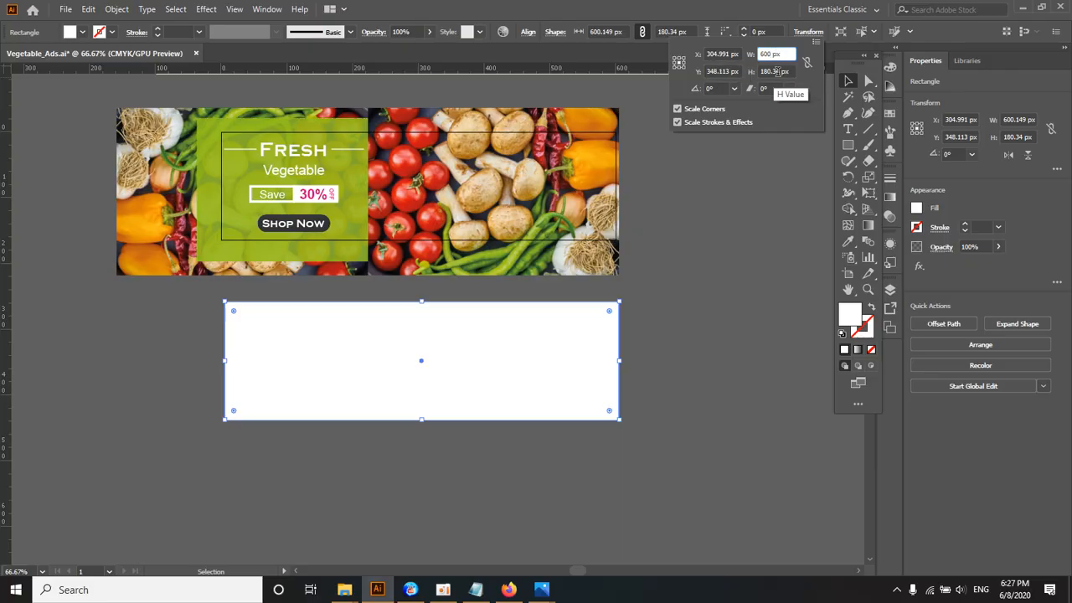
drag(780, 72, 734, 98)
text(2)
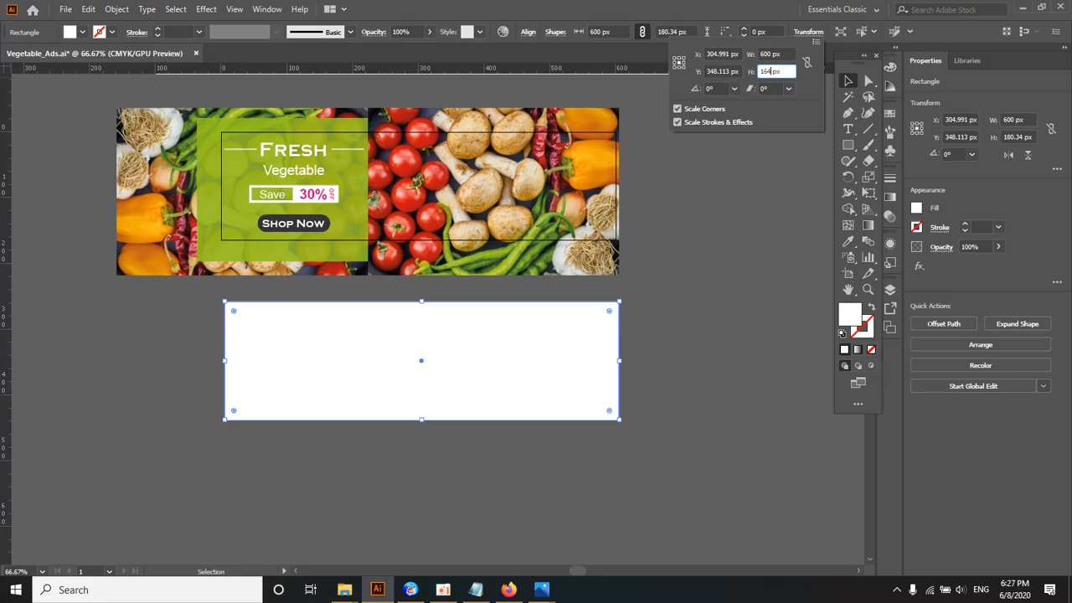
click(786, 55)
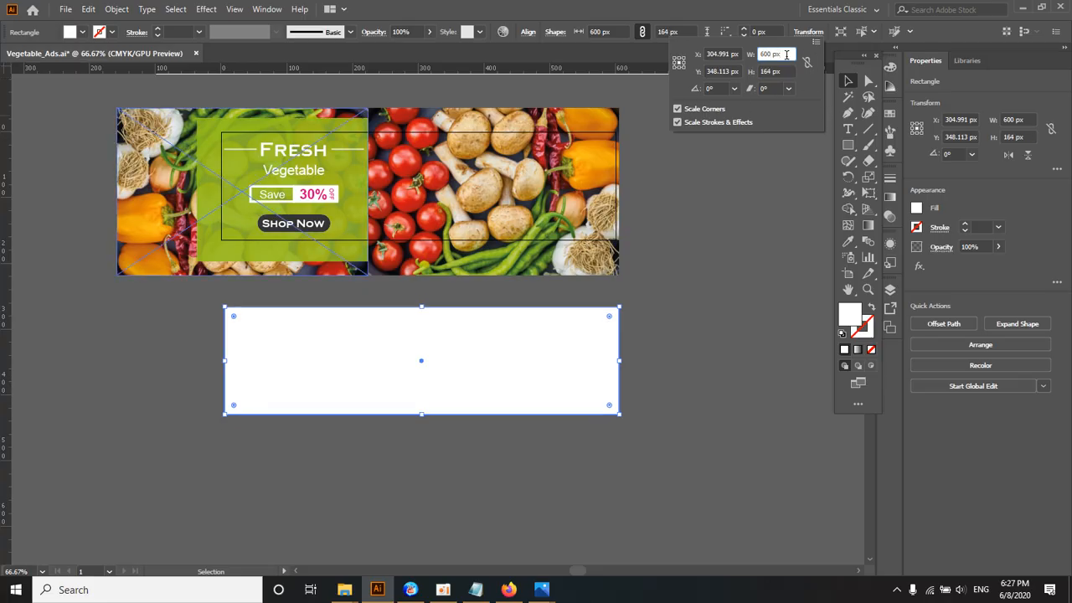
click(702, 212)
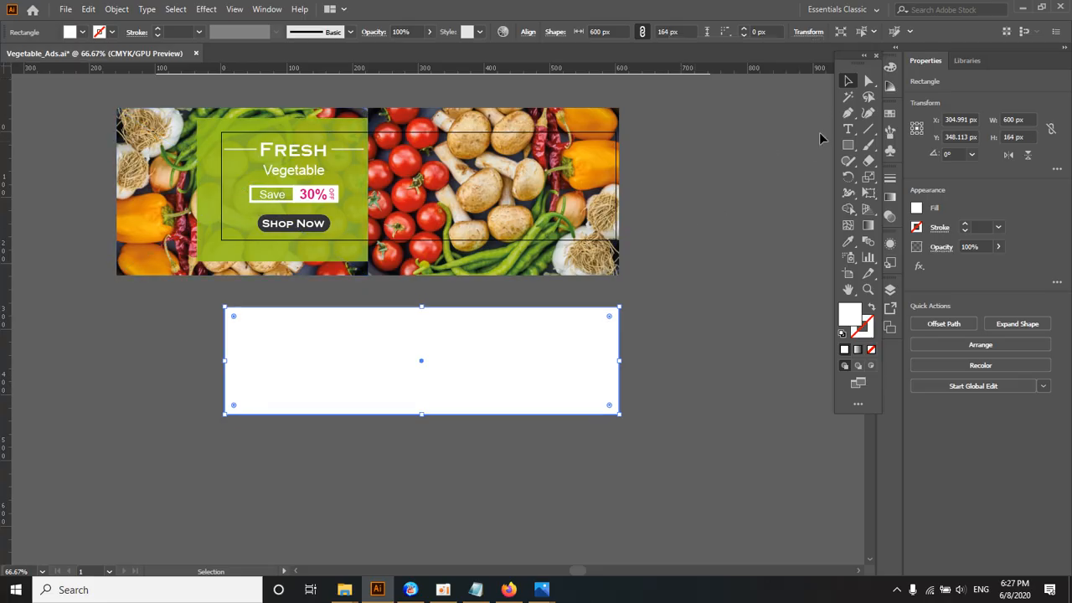
Step: Center the white rectangle horizontally and vertically on the artboard using Align to Artboard
click(529, 34)
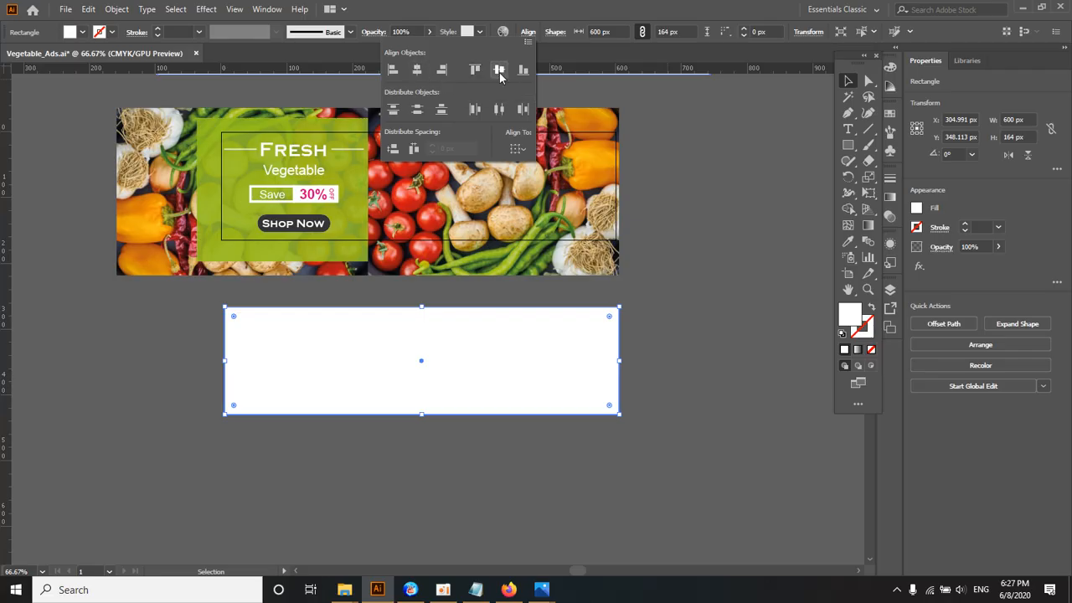
click(519, 149)
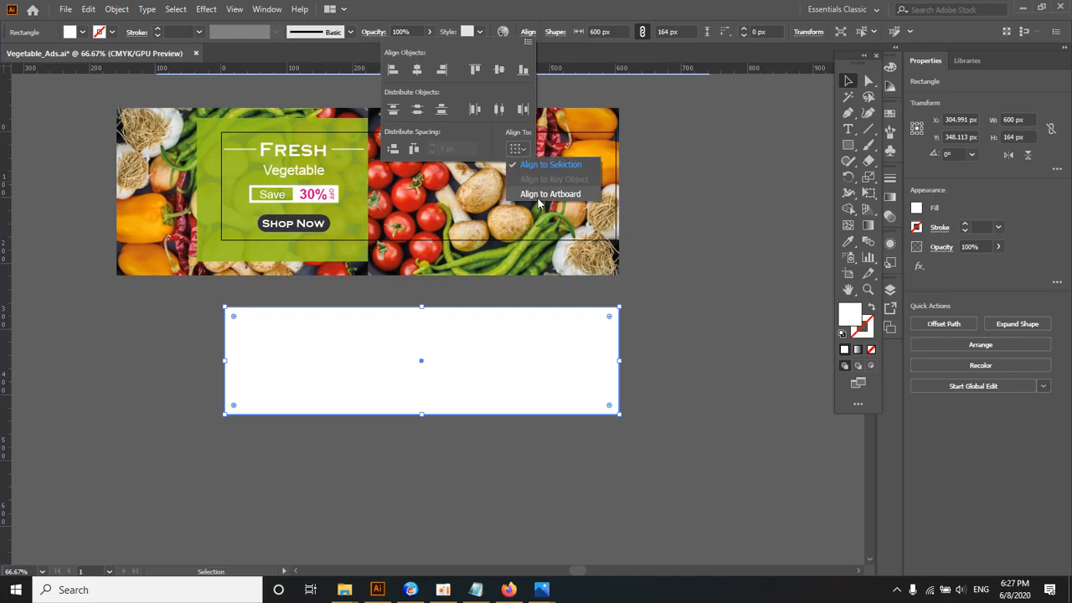
click(540, 194)
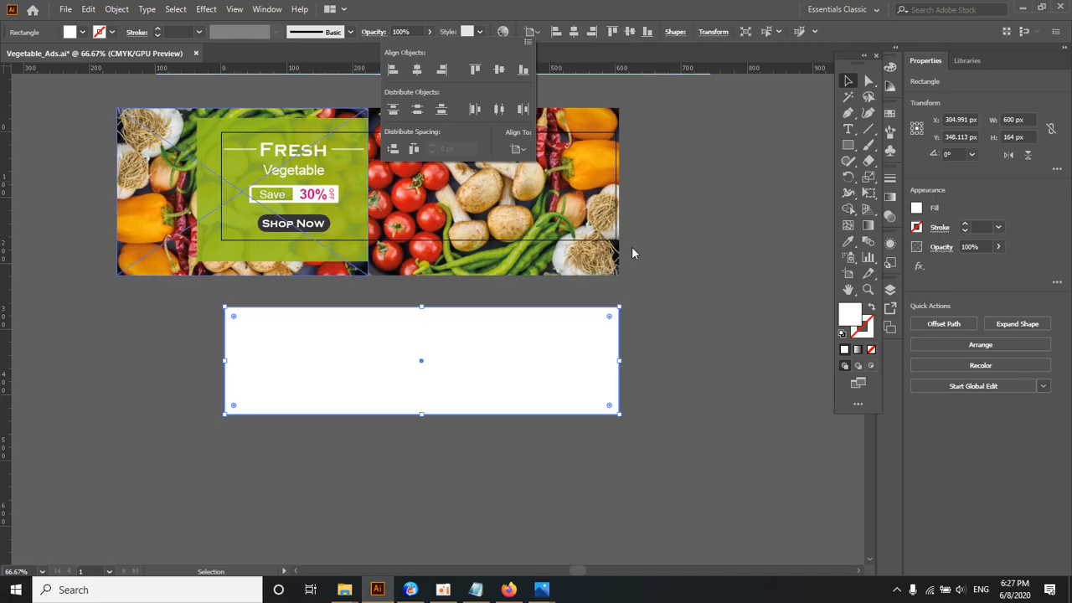
click(516, 151)
click(530, 195)
click(686, 226)
click(686, 226)
click(422, 352)
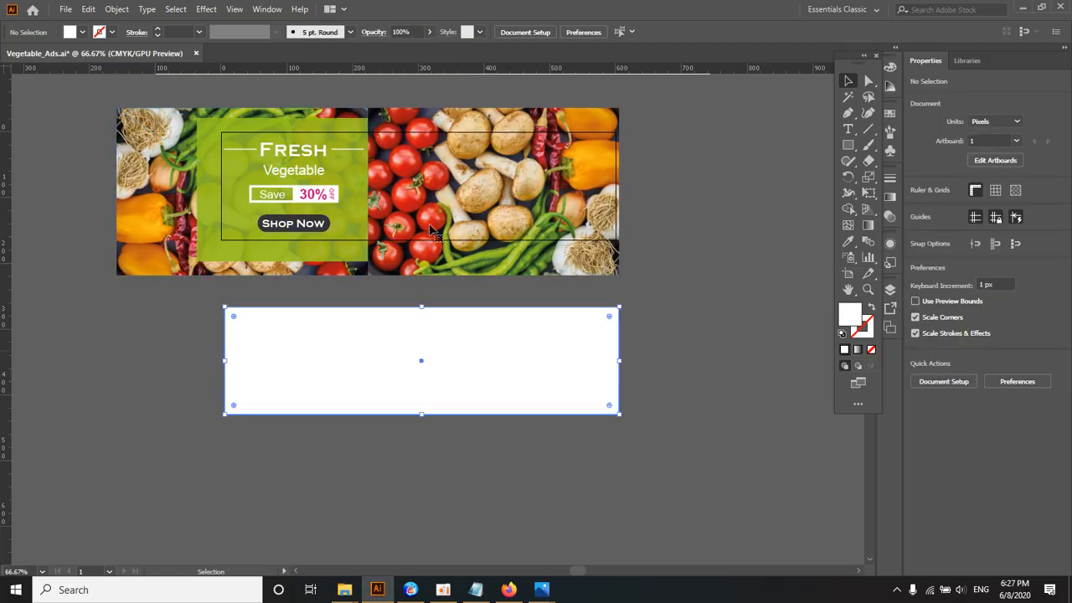
click(574, 31)
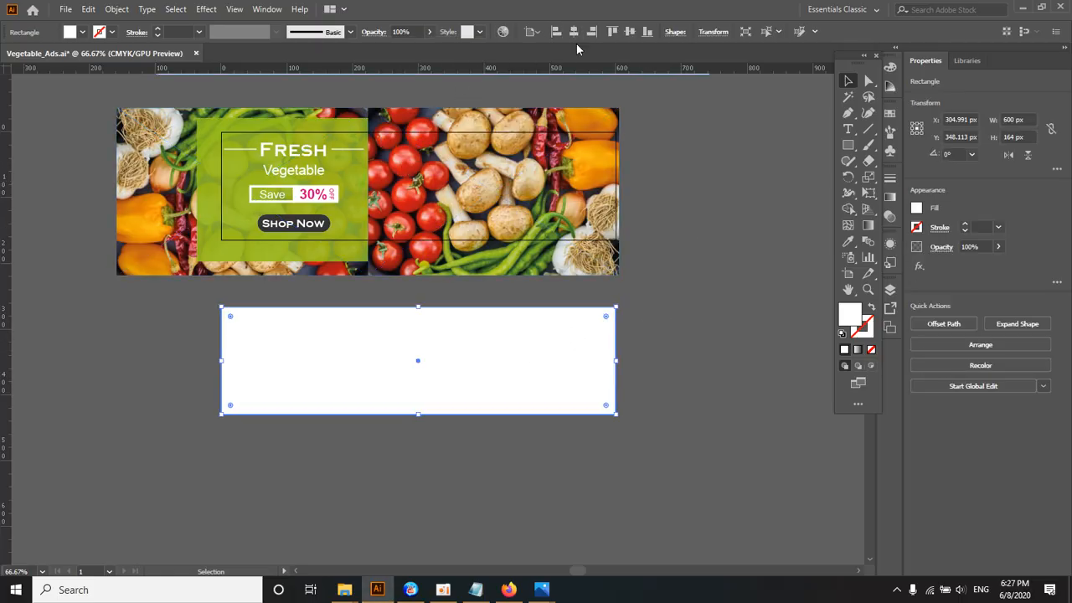
click(630, 31)
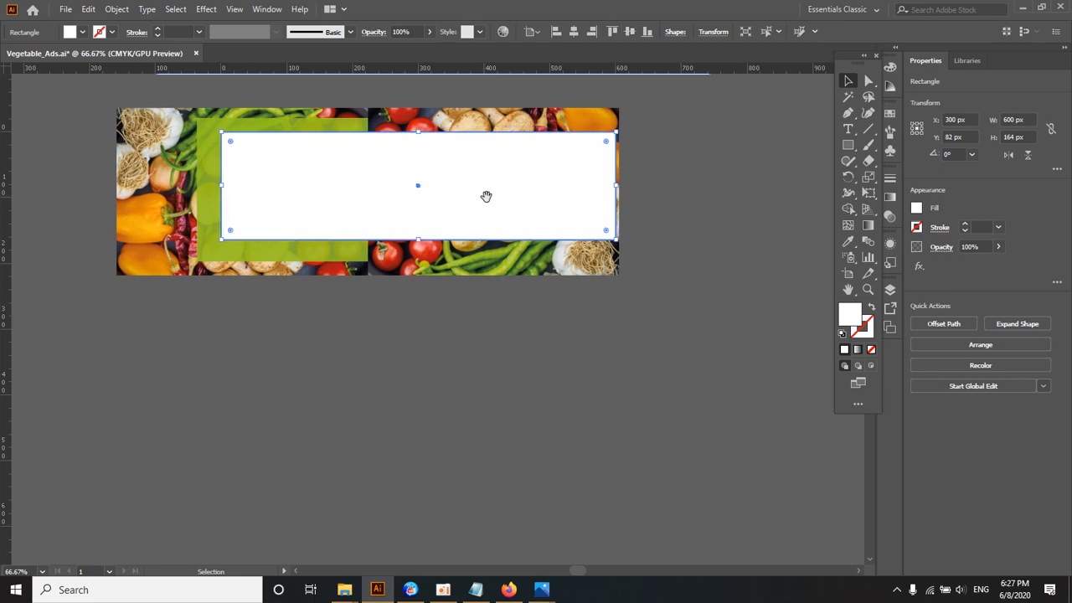
Step: Select all the banner artwork together with the white rectangle and make a clipping mask
drag(474, 197, 462, 212)
drag(83, 110, 632, 278)
key(a)
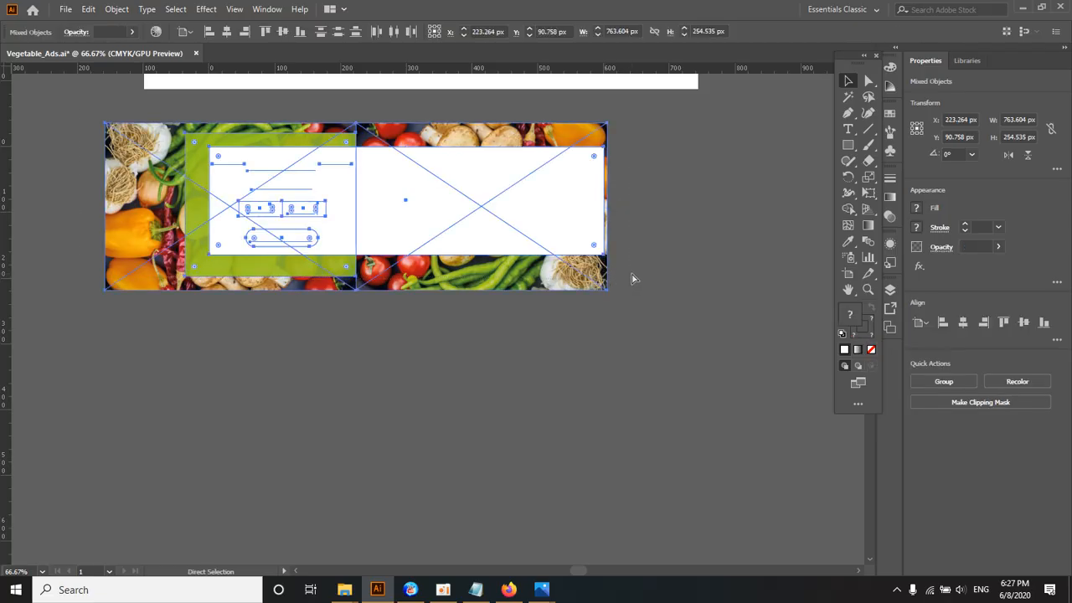
key(ctrl+7)
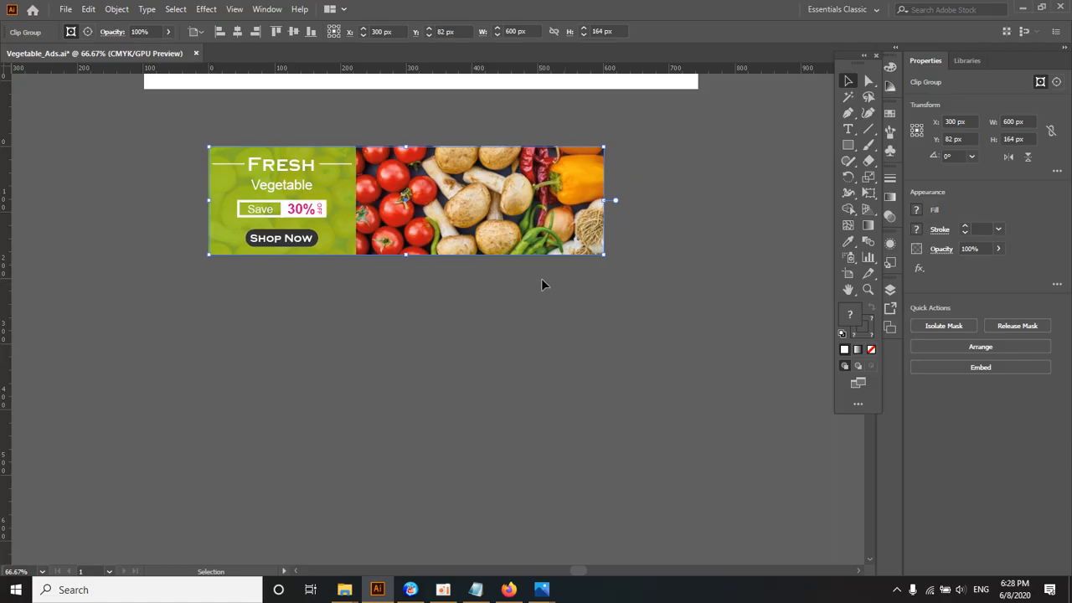
Step: Inspect the clipped banner's text, photo and edges against the artboard, up close and as a whole
key(z)
click(440, 232)
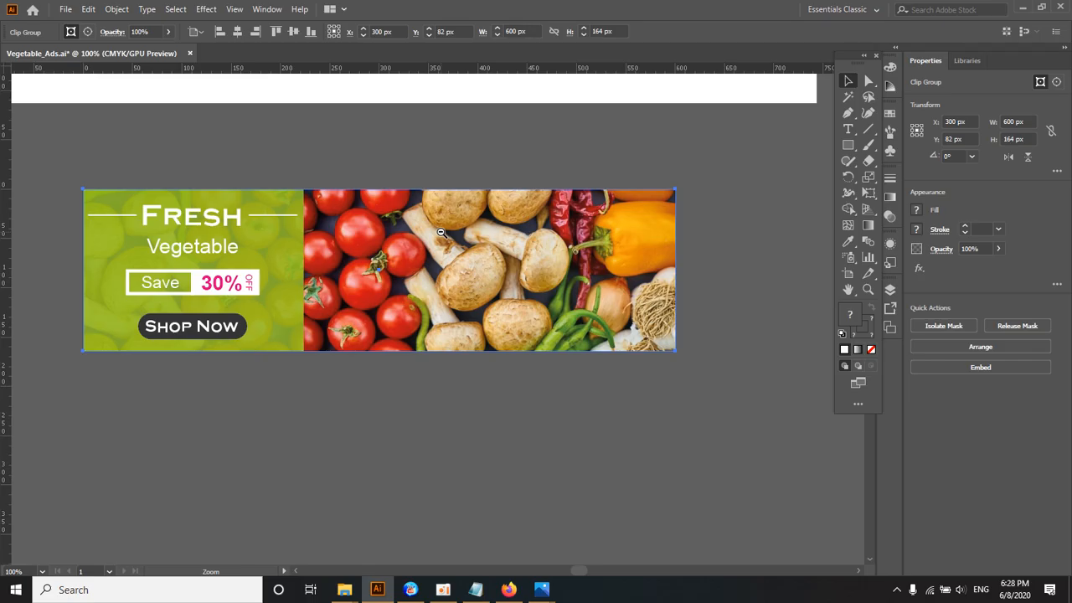
ctrl+alt+click(440, 232)
ctrl+click(499, 300)
drag(445, 304, 511, 241)
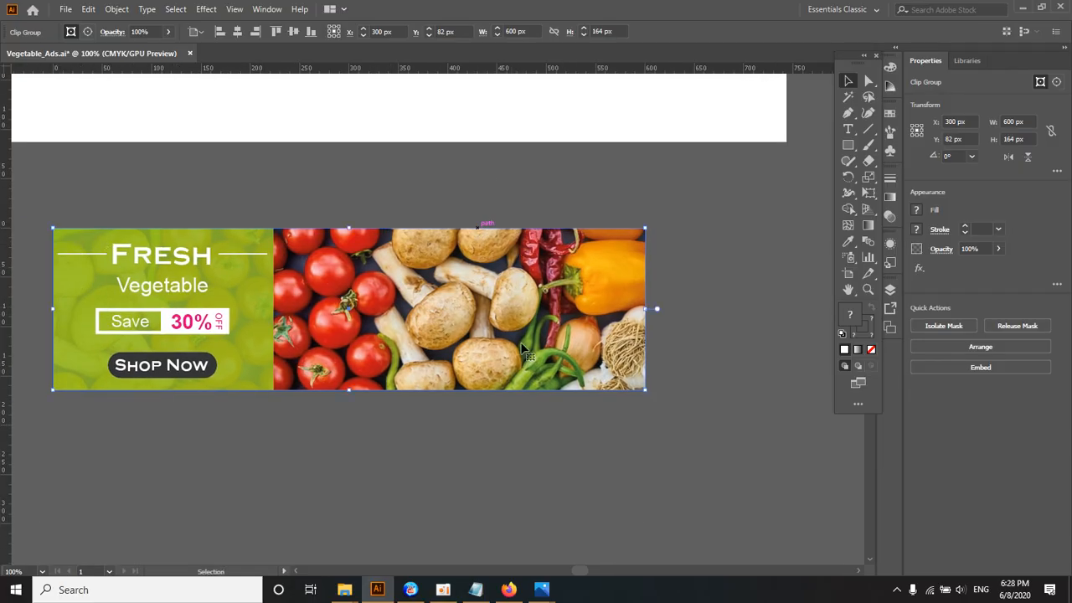
ctrl+alt+click(373, 299)
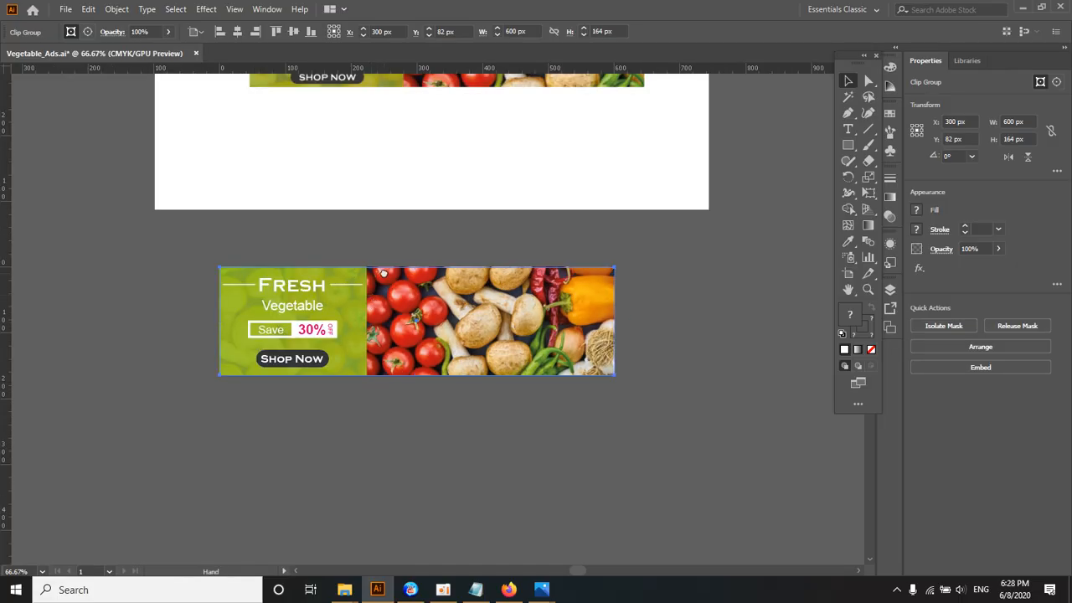
drag(382, 273, 386, 254)
click(347, 221)
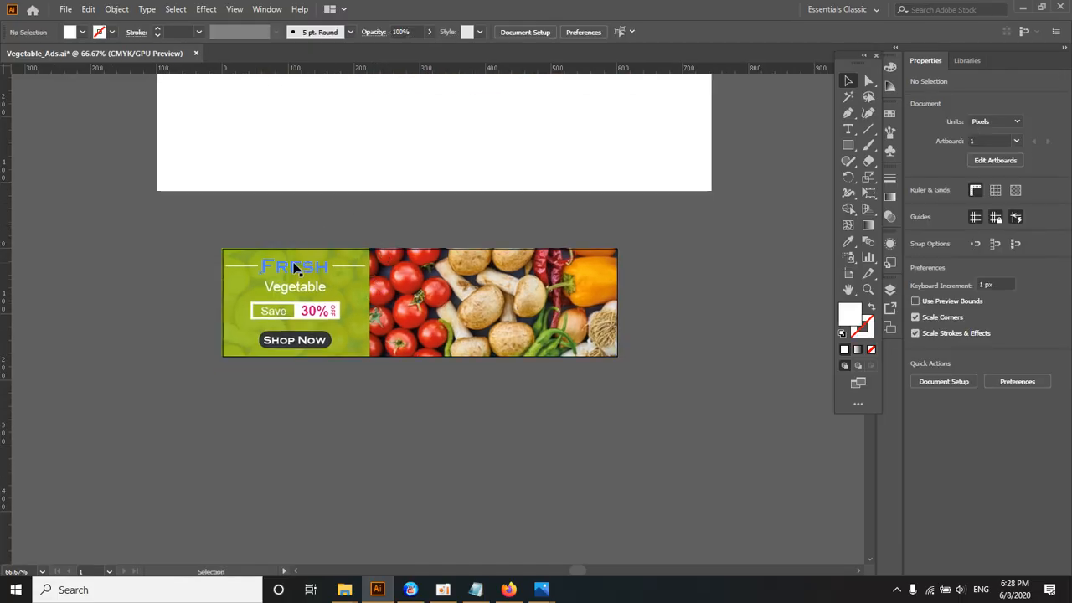
click(292, 261)
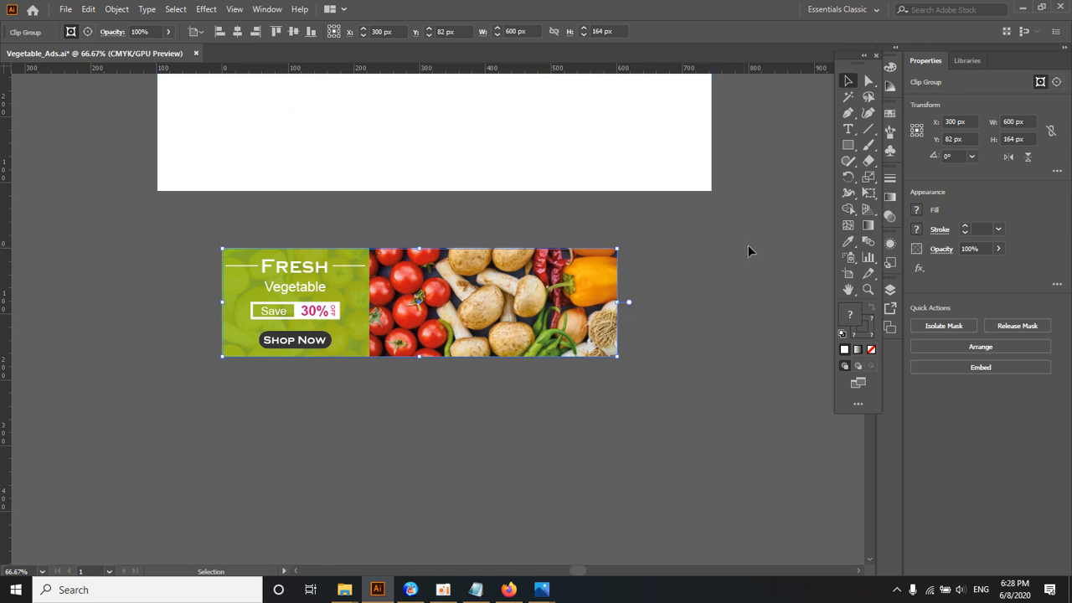
click(440, 227)
ctrl+click(444, 287)
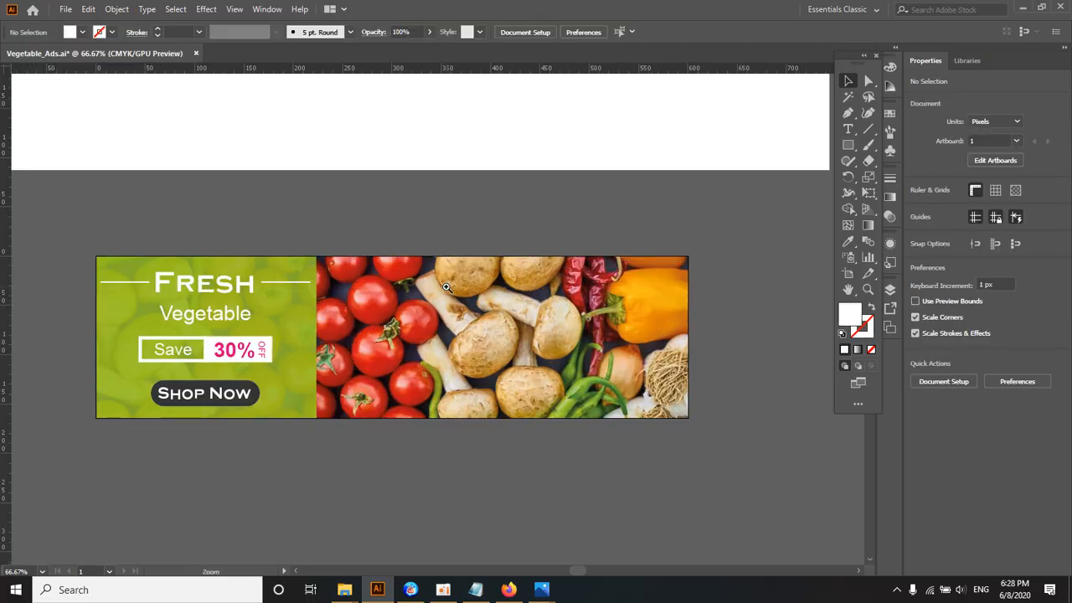
ctrl+alt+click(445, 288)
drag(445, 288, 447, 270)
ctrl+click(442, 319)
drag(434, 311, 466, 280)
Step: Copy the clipped banner and create a new A4 print document in landscape orientation with pixels as units
click(386, 324)
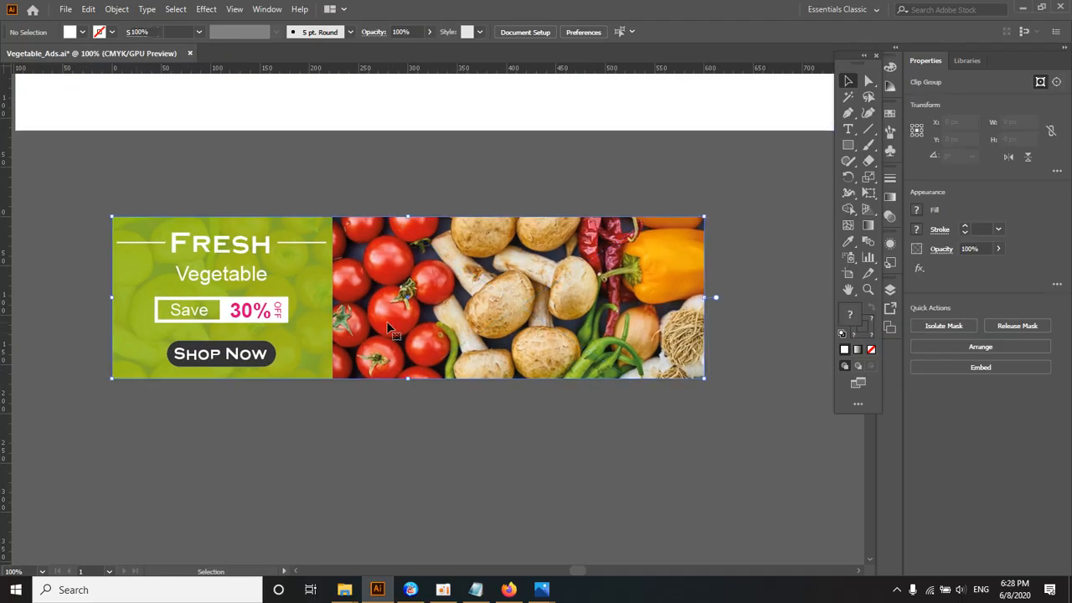
click(65, 9)
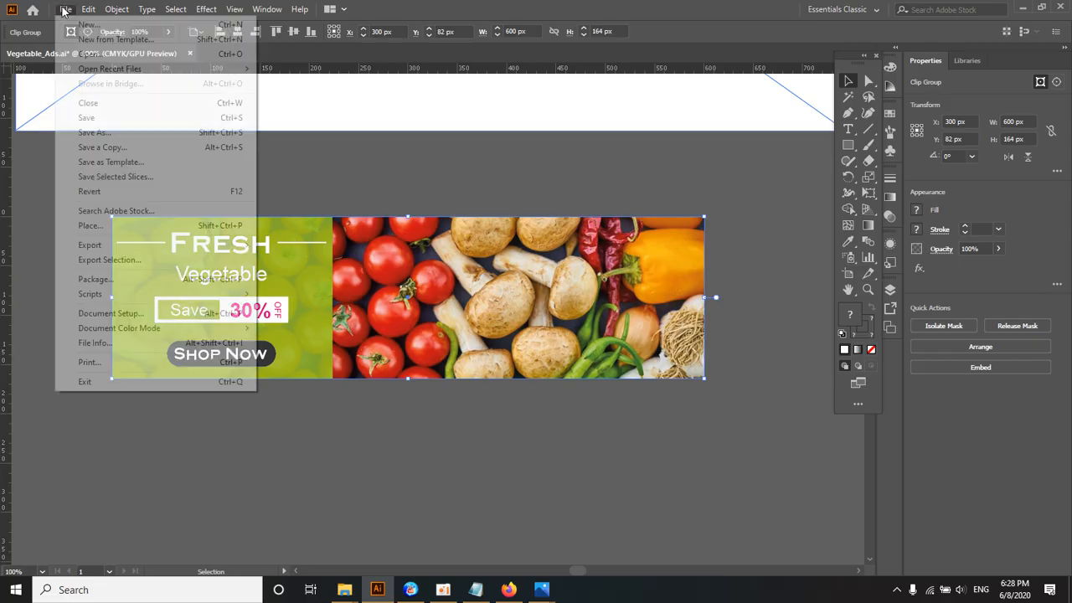
click(65, 8)
key(ctrl+n)
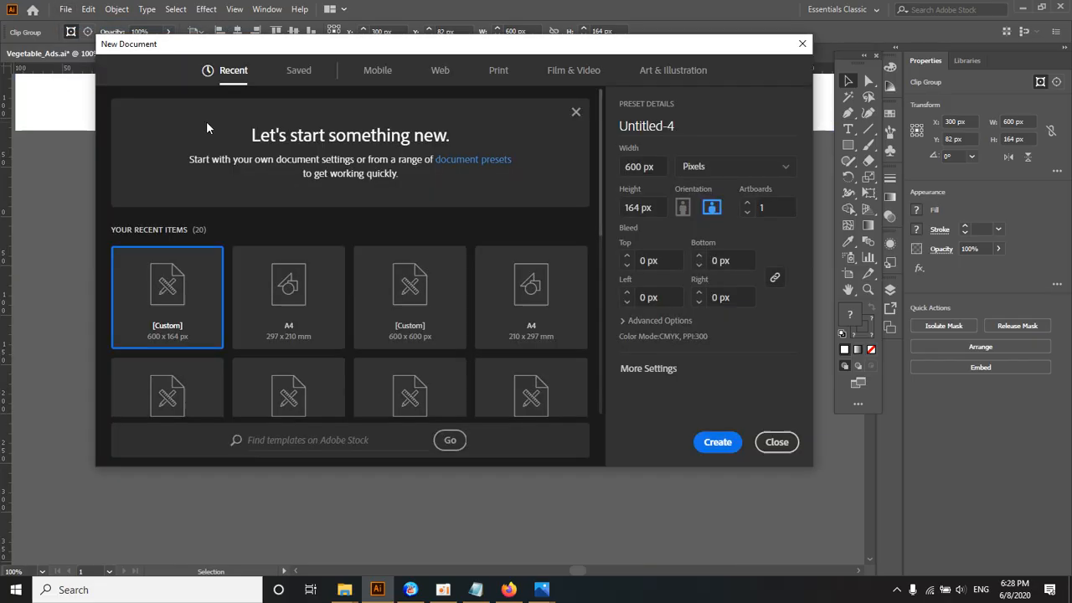
click(499, 74)
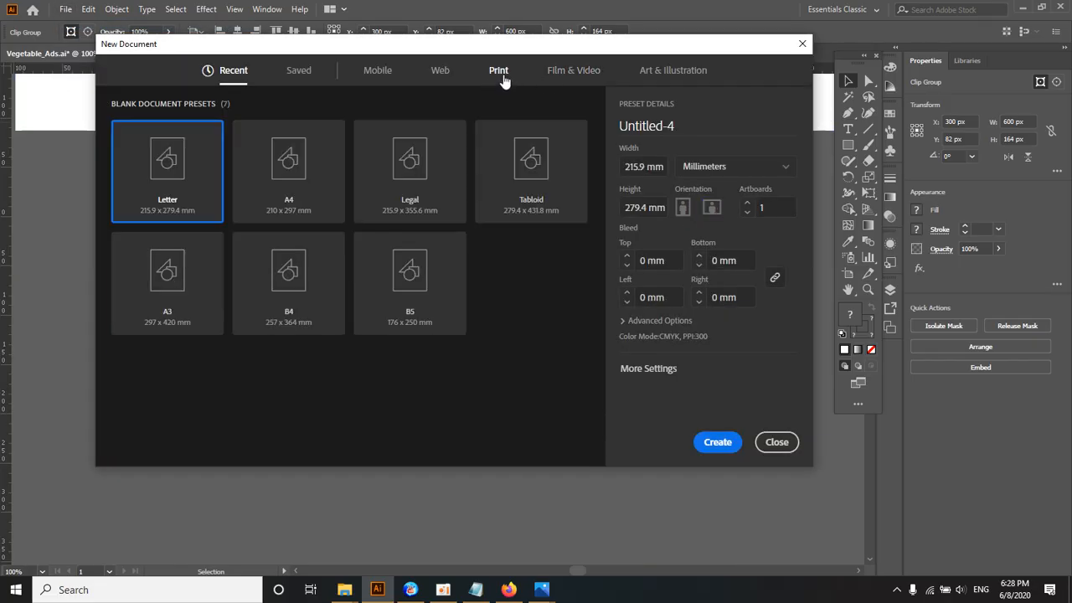
click(289, 172)
click(711, 207)
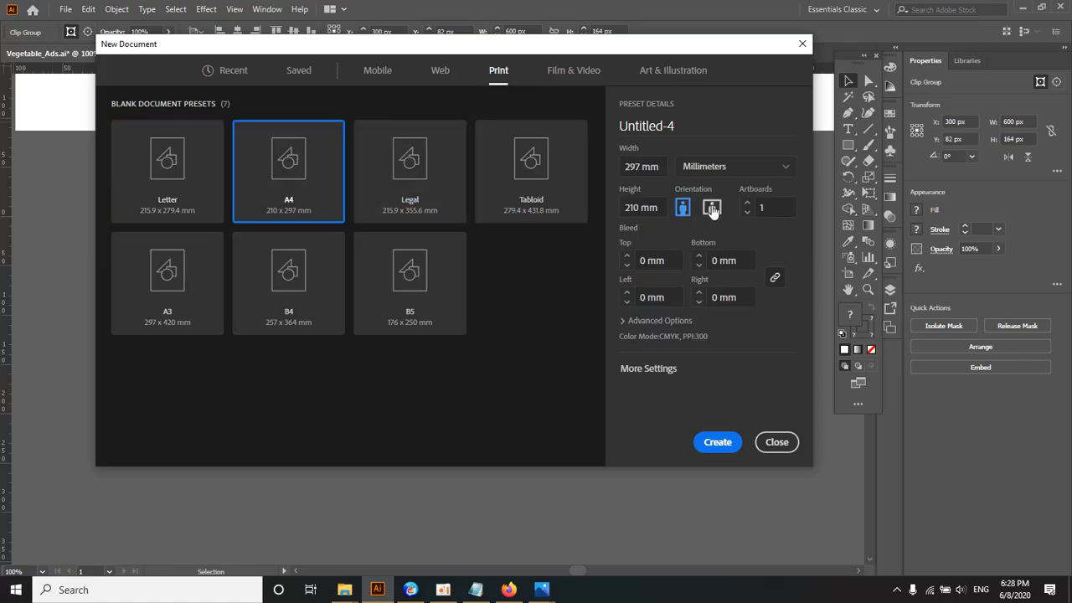
click(718, 167)
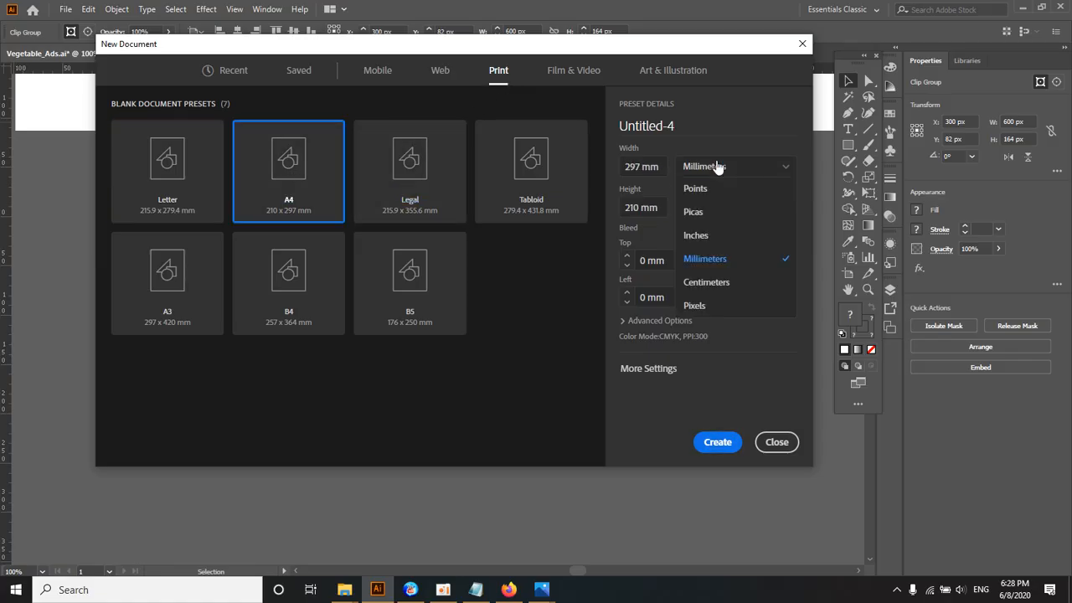
click(702, 306)
click(710, 444)
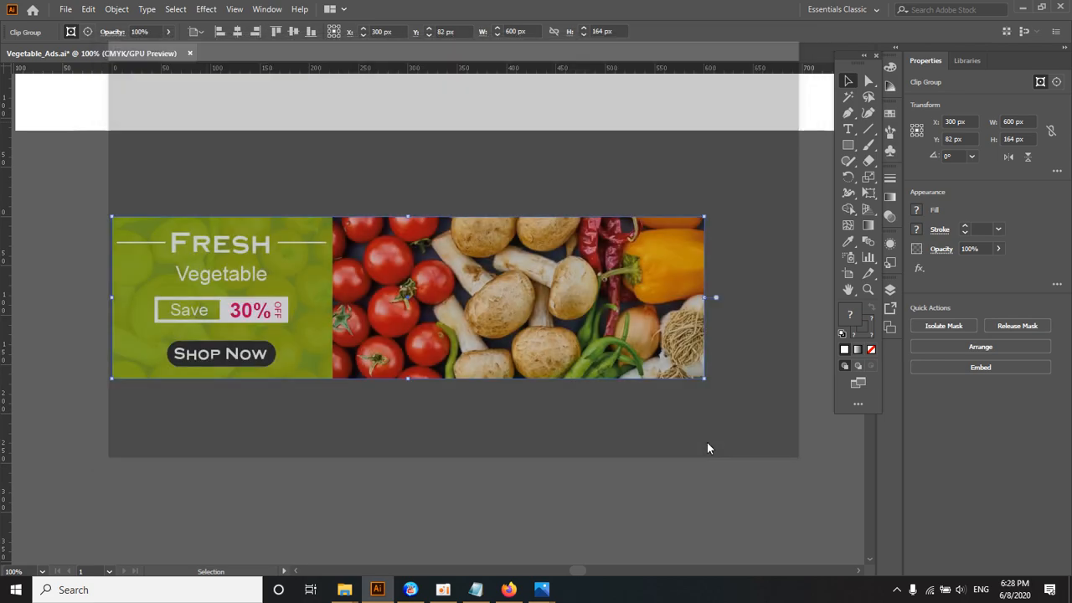
Step: Paste the banner into the new document and place it slightly below the artboard's center
ctrl+alt+click(396, 305)
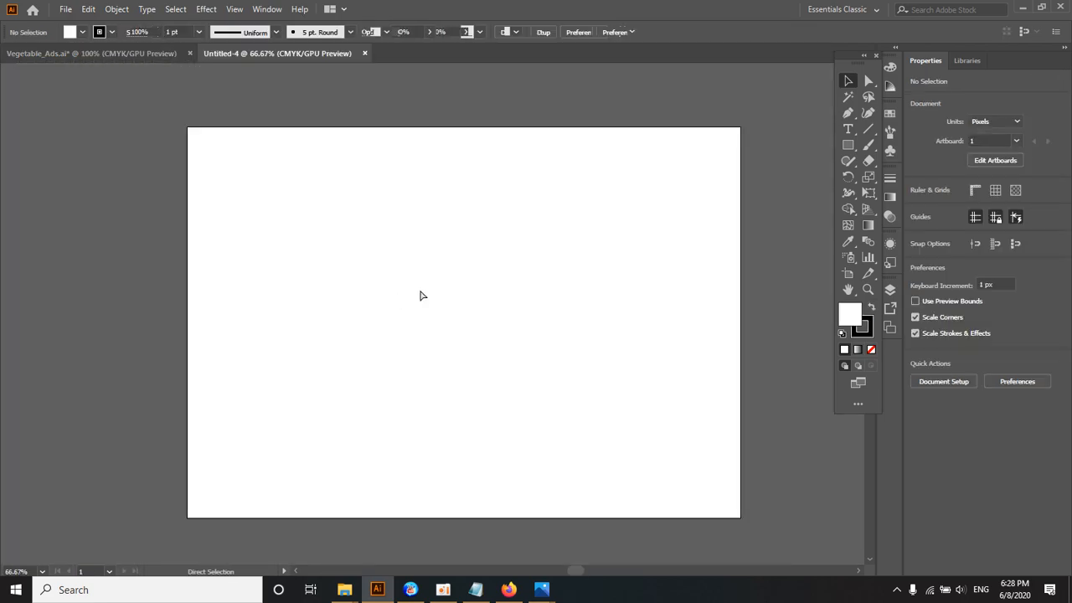
key(ctrl+v)
drag(440, 320, 436, 354)
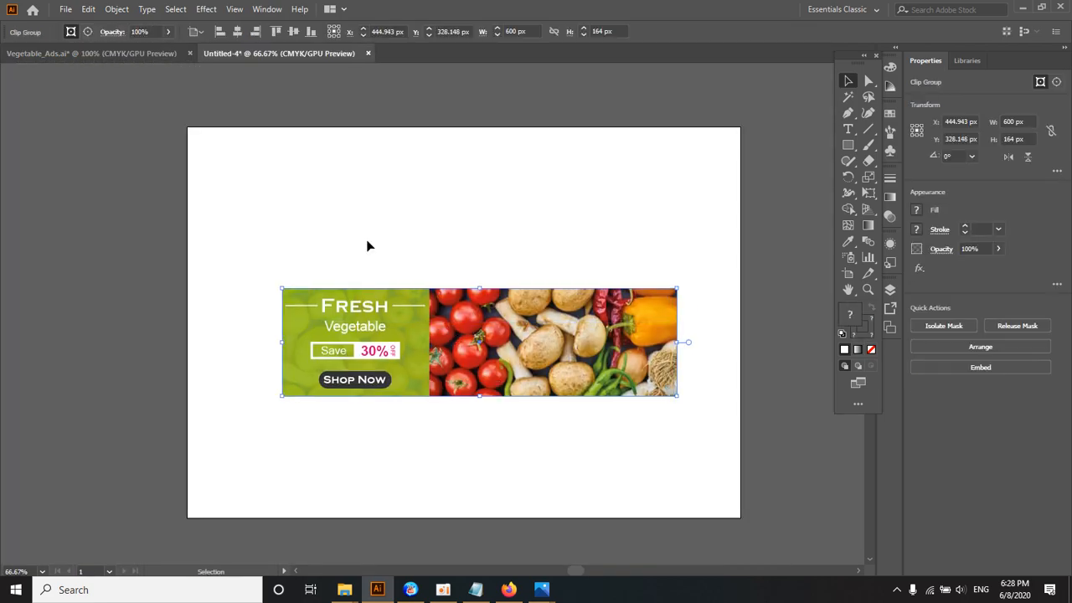
click(481, 220)
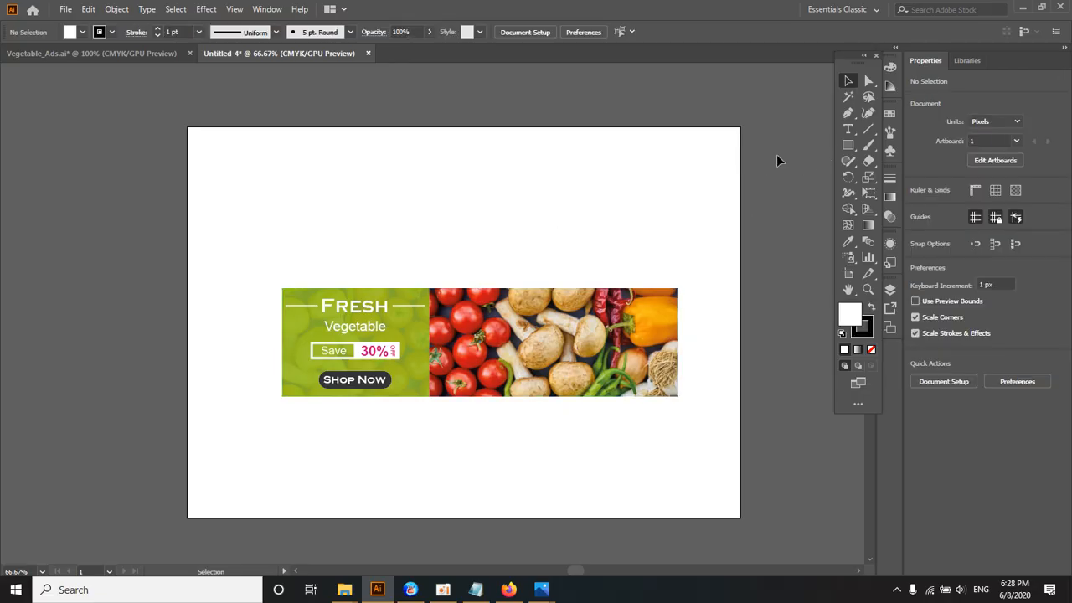
Step: Add the text "Job Title :" above the banner and scale it up to about 45 pt
click(848, 128)
click(303, 213)
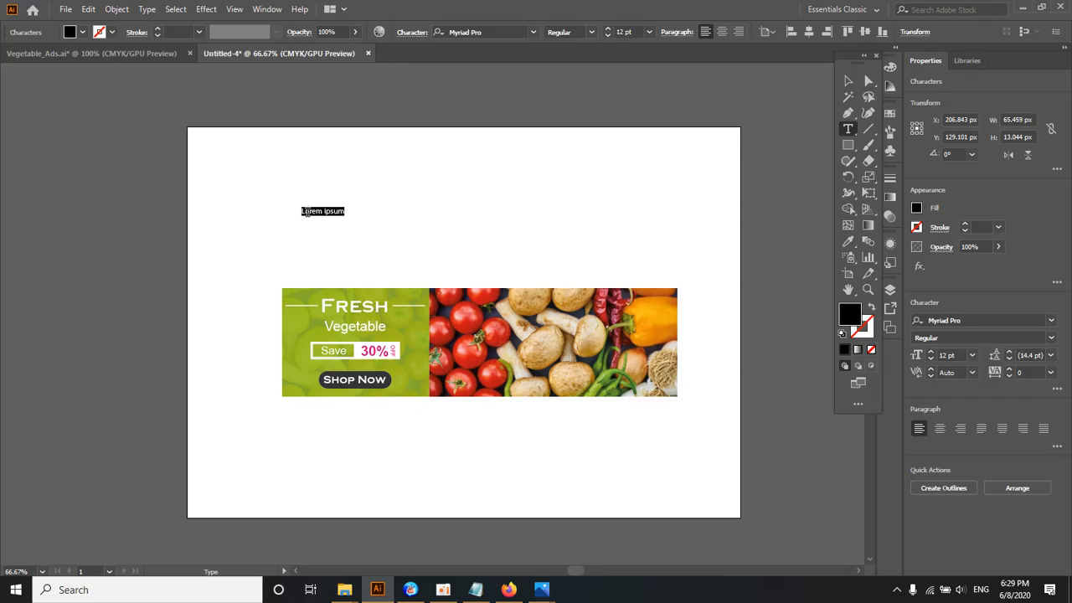
text(jOE)
key(BackSpace)
key(BackSpace)
key(BackSpace)
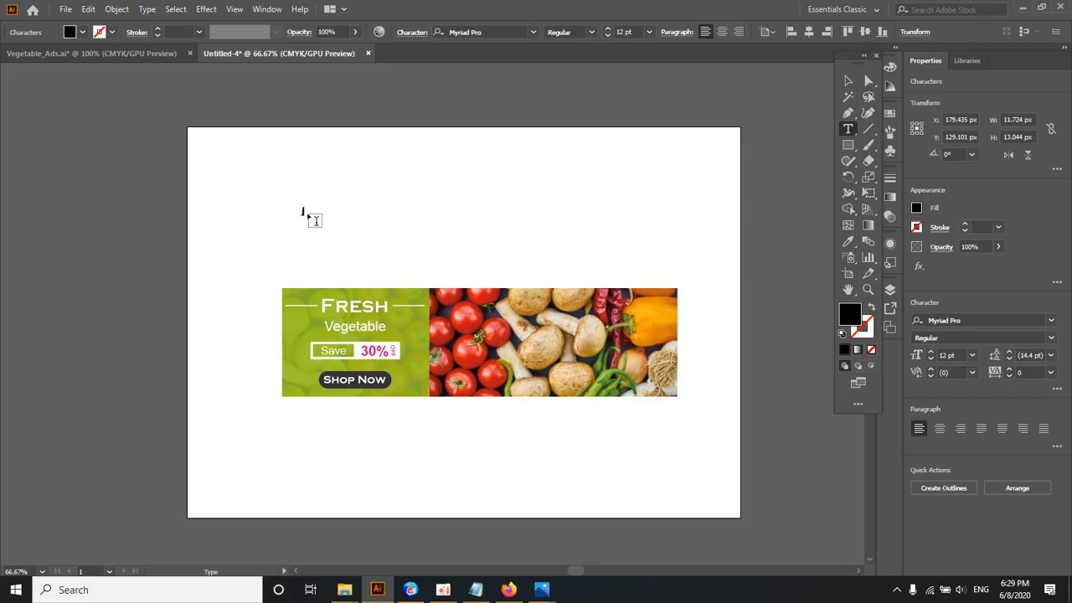
text(JOB)
key(BackSpace)
key(BackSpace)
key(BackSpace)
text(Job Title :)
key(Escape)
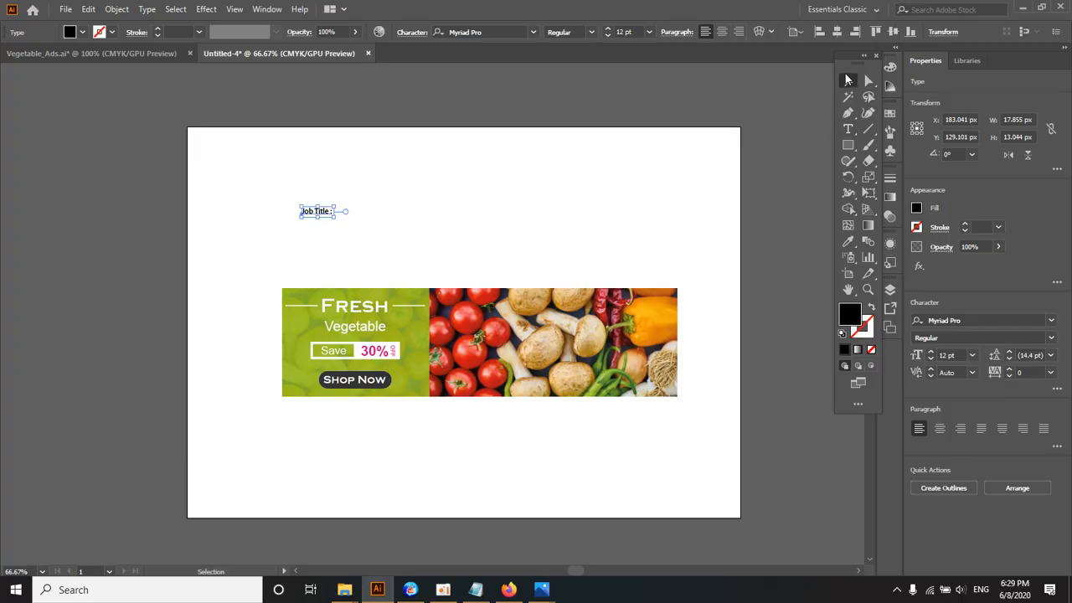
drag(335, 216, 407, 242)
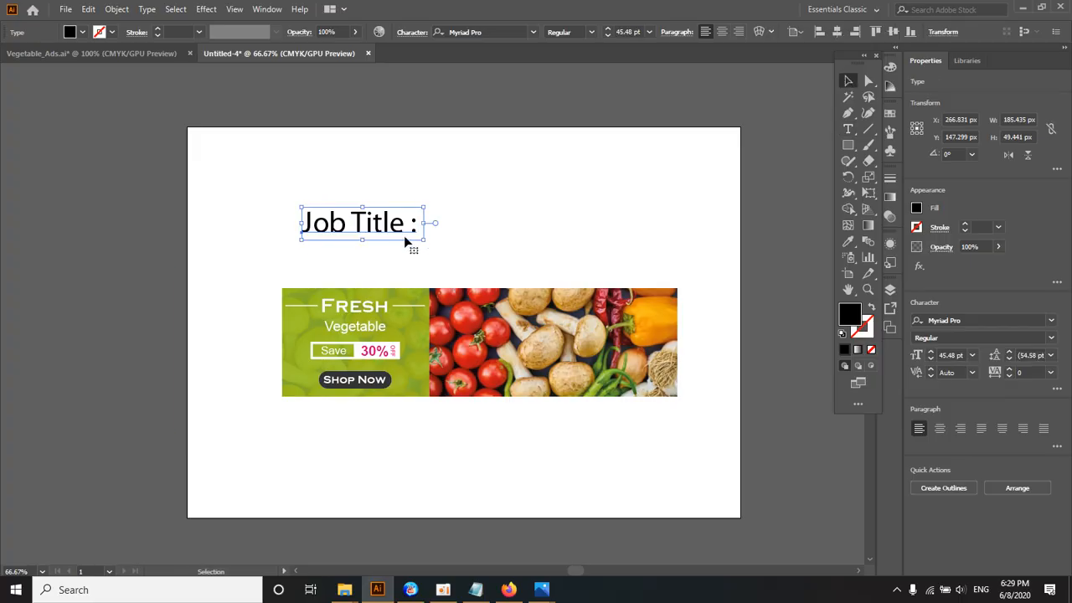
Step: Append the banner size "w = 600px h = 164px" to the "Job Title :" line
double_click(394, 230)
key(ctrl+a)
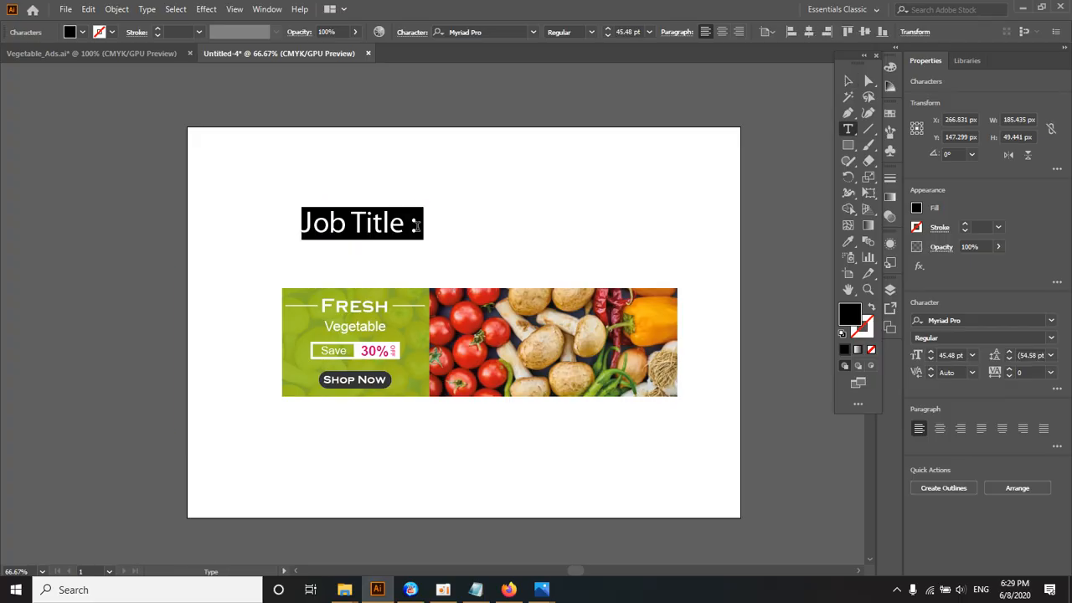
click(415, 225)
text(\)
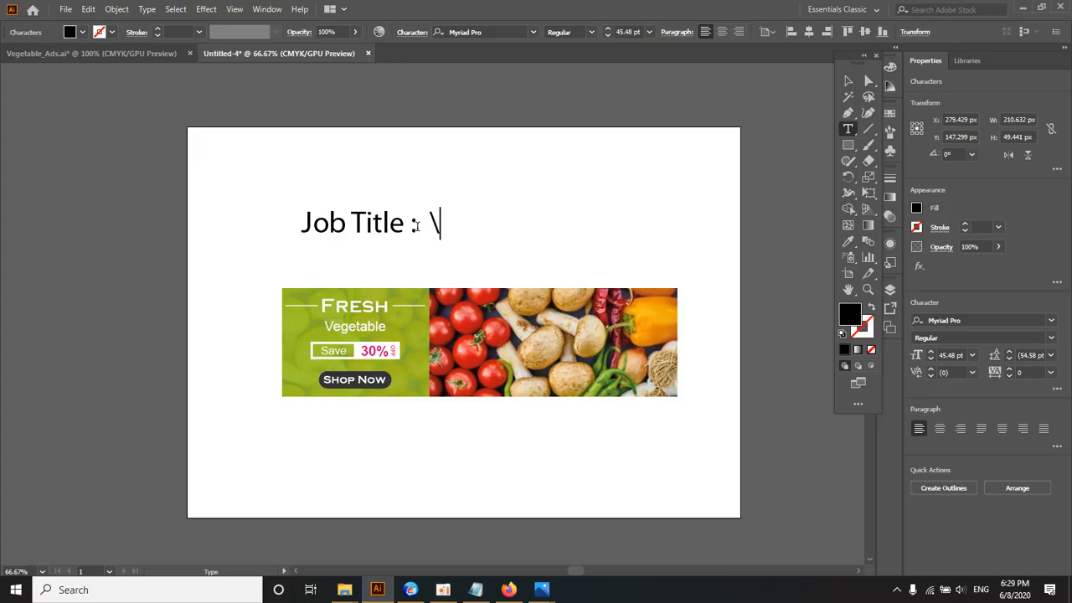
key(BackSpace)
text(w = 600px )
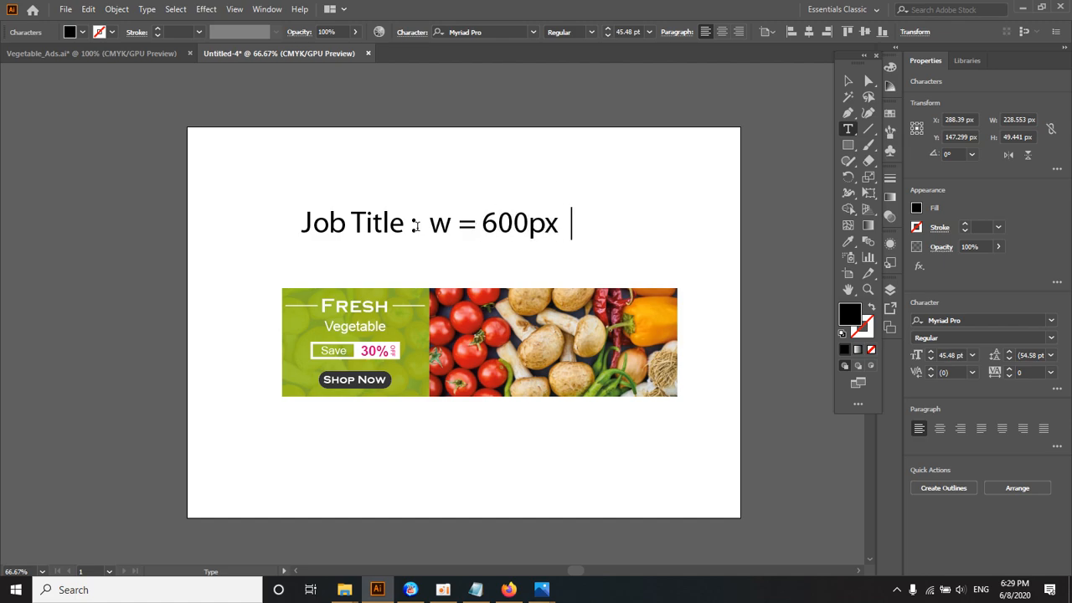
text( h = 164px)
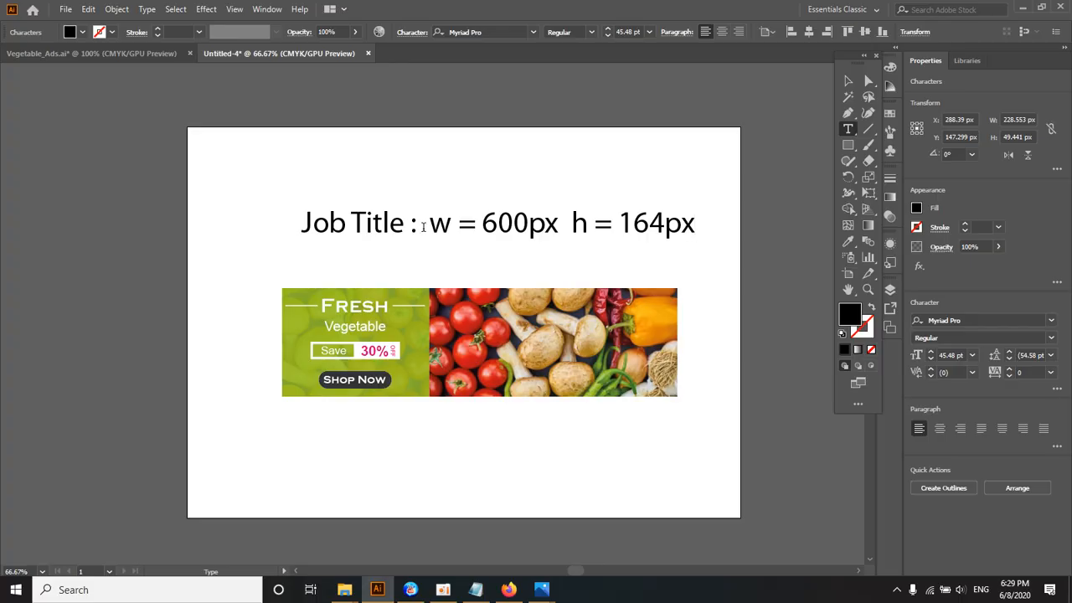
Step: Cut the size text after "Job Title :" and enter "Banner Ads" in its place
drag(421, 223, 536, 224)
click(427, 223)
drag(427, 223, 699, 223)
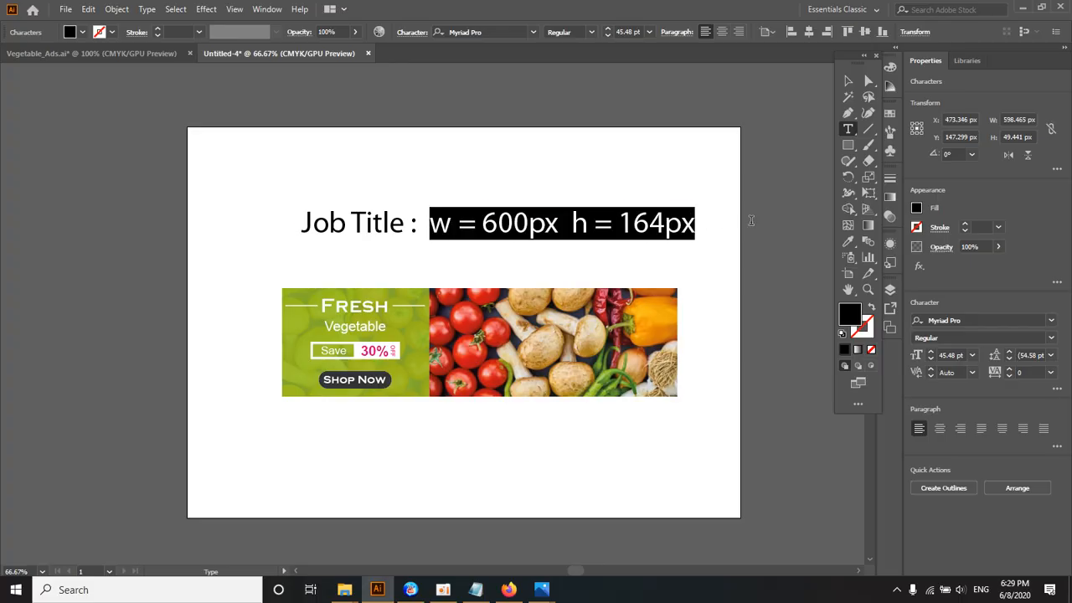
key(BackSpace)
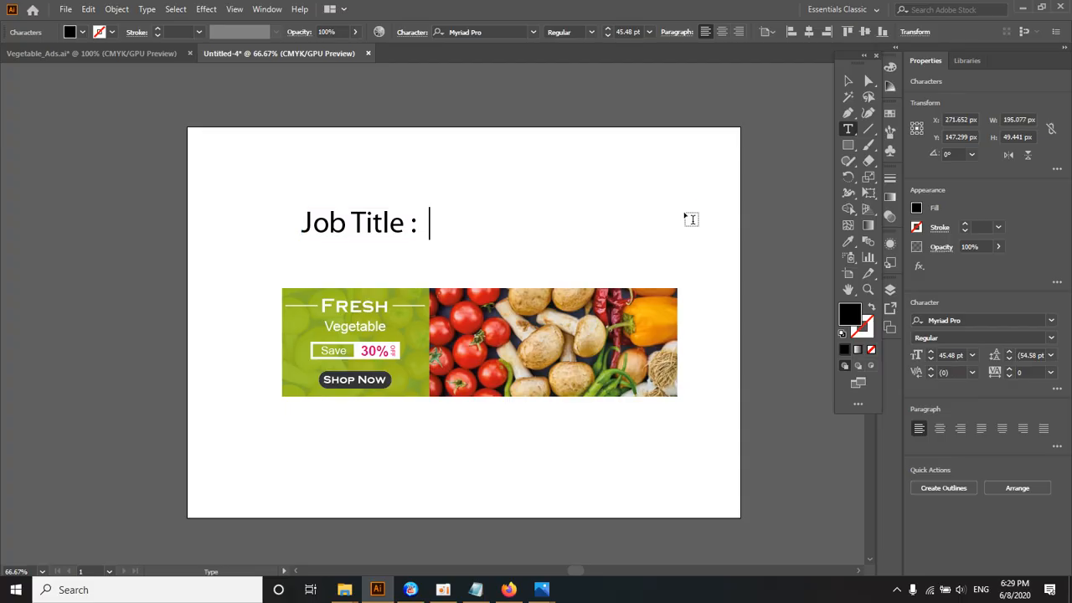
text(Banner Ad)
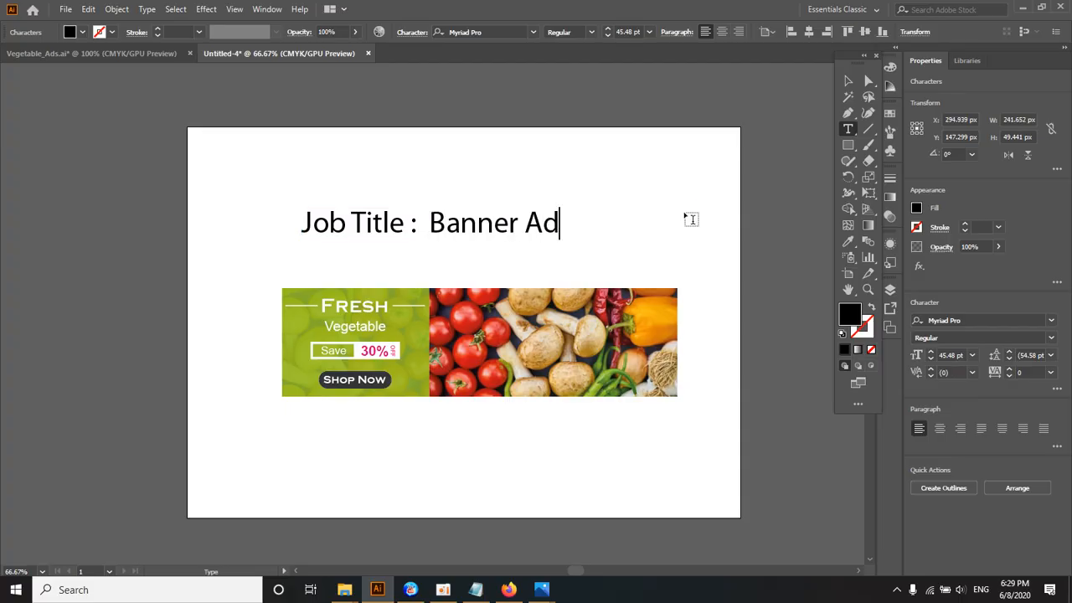
text(s)
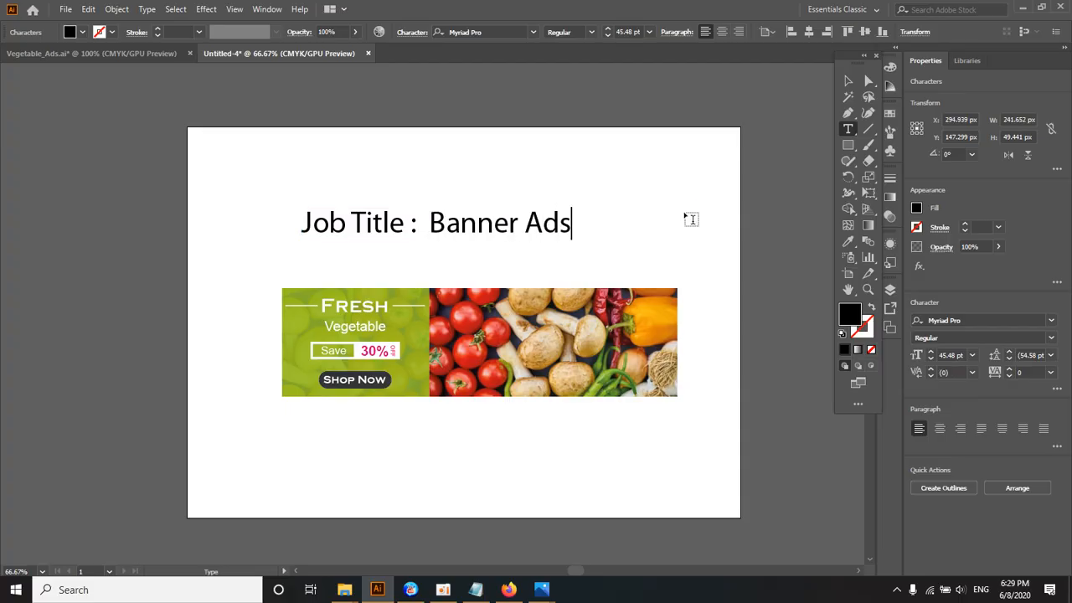
Step: Duplicate the job title line directly below itself and replace the copy's text with "w = 600px h = 164px"
click(847, 80)
drag(454, 230, 443, 250)
triple_click(443, 249)
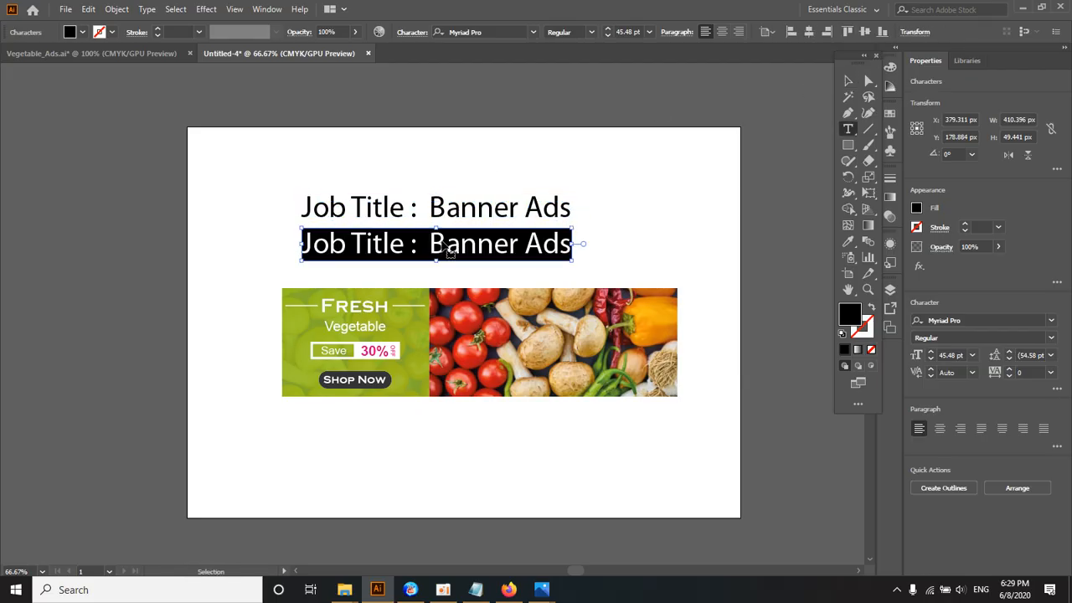
text(w = 600px  h = 164px)
Step: Insert the word "Size" in front of the dimensions in the second text line
click(304, 243)
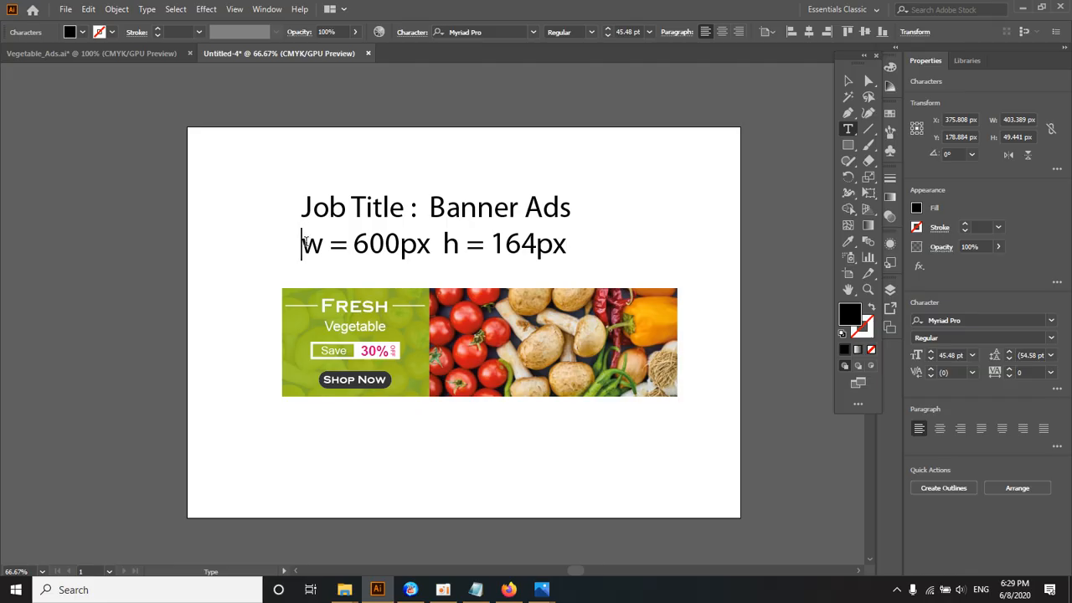
text(Size)
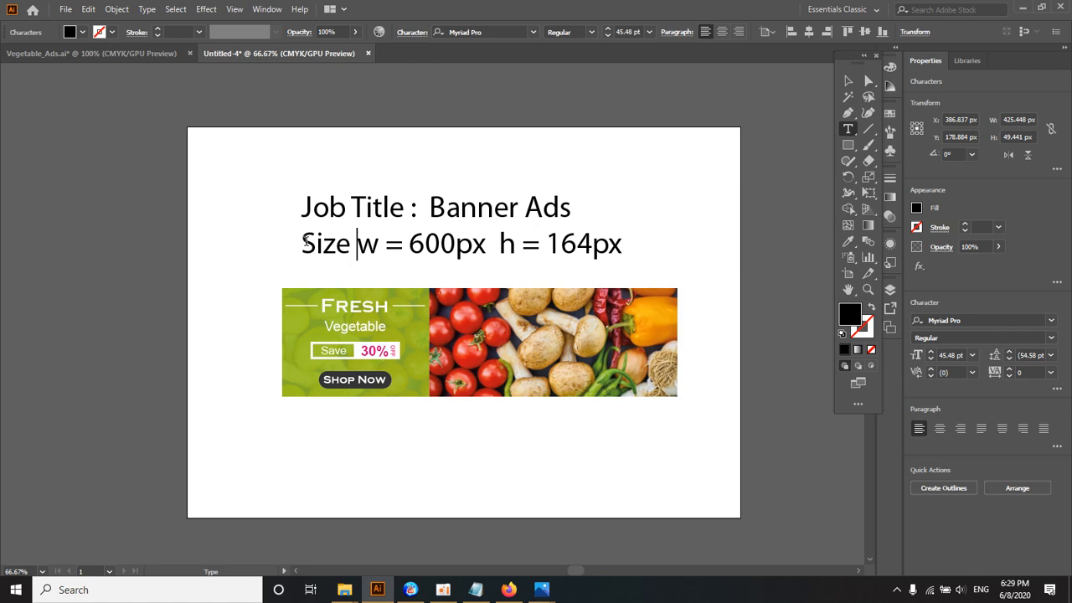
click(847, 80)
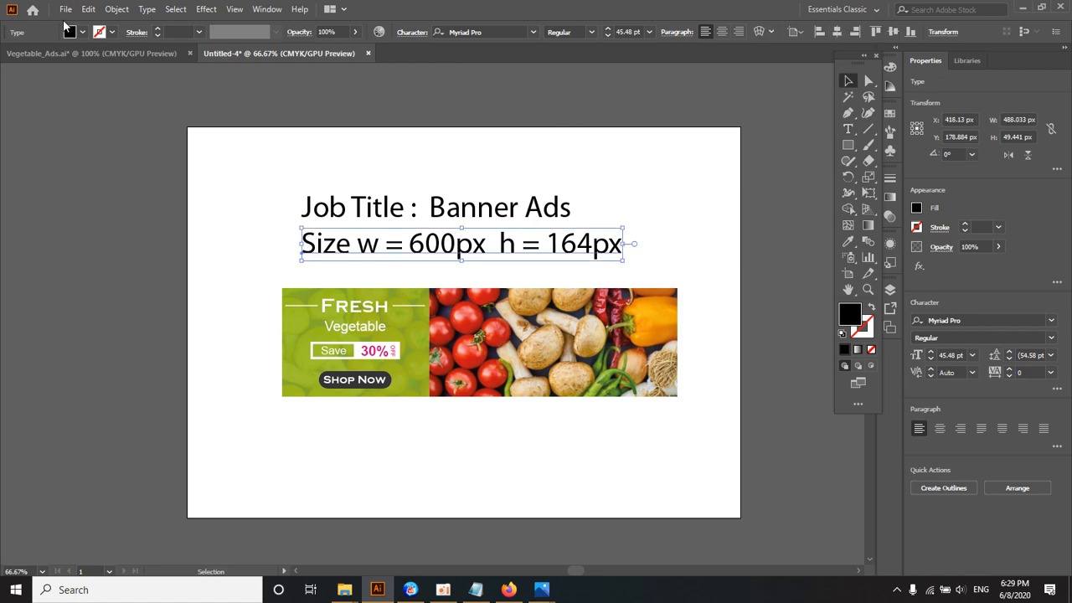
Step: Export the job-title page as a JPEG named Banner_Ads in the Ex folder, using artboard range 1
click(66, 9)
mouse_move(132, 250)
click(301, 263)
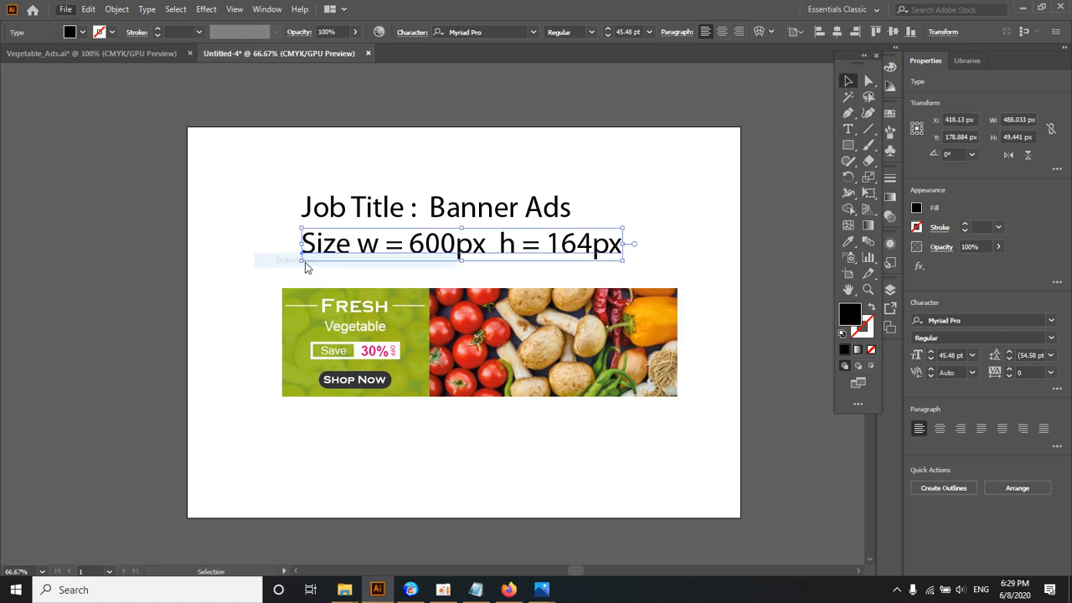
double_click(270, 129)
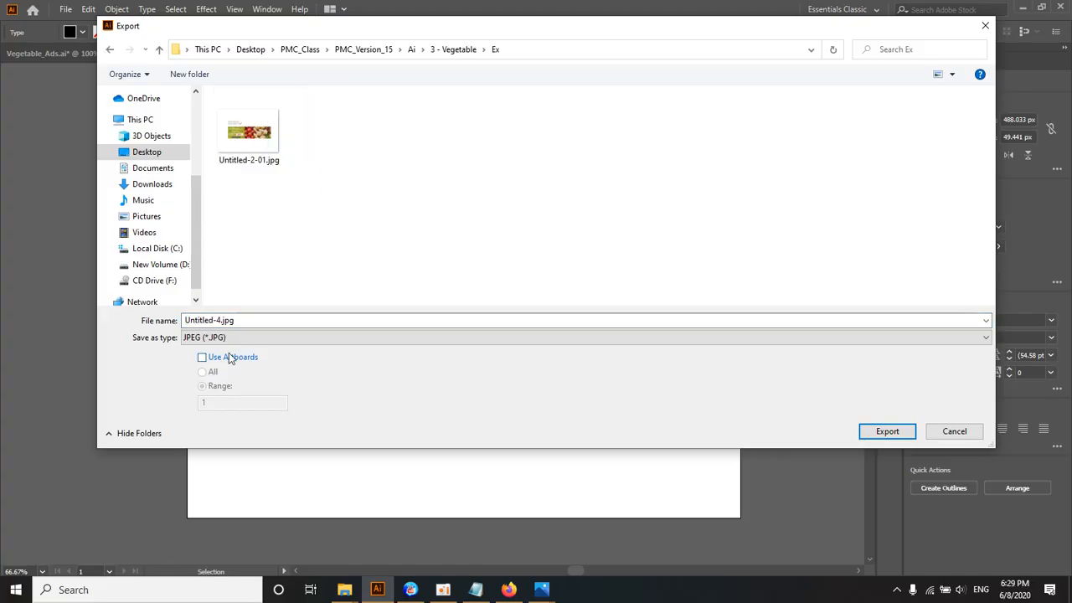
click(229, 355)
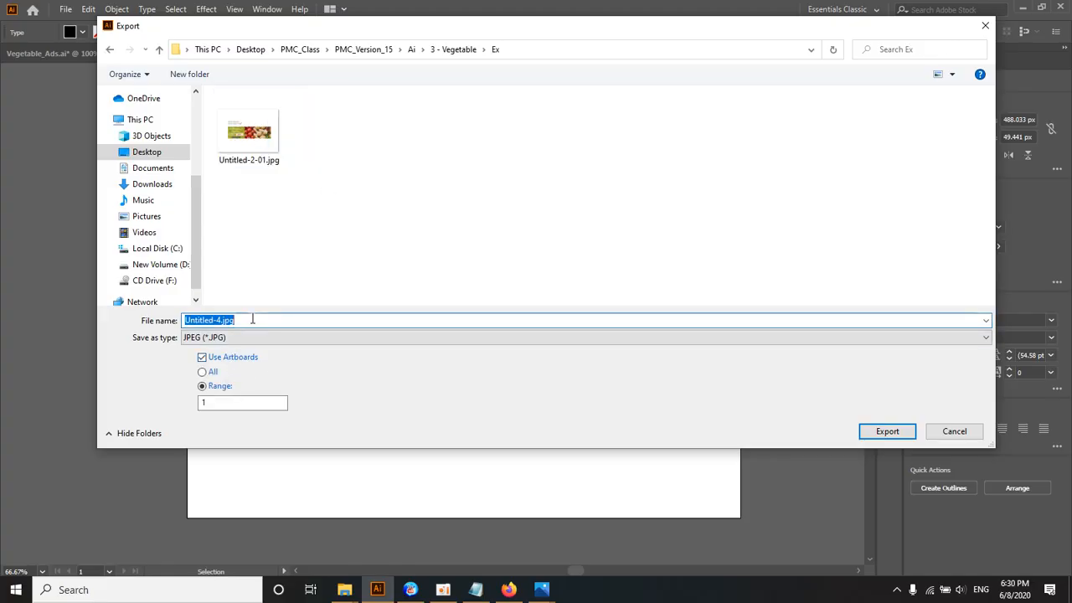
text(Banner_Ads)
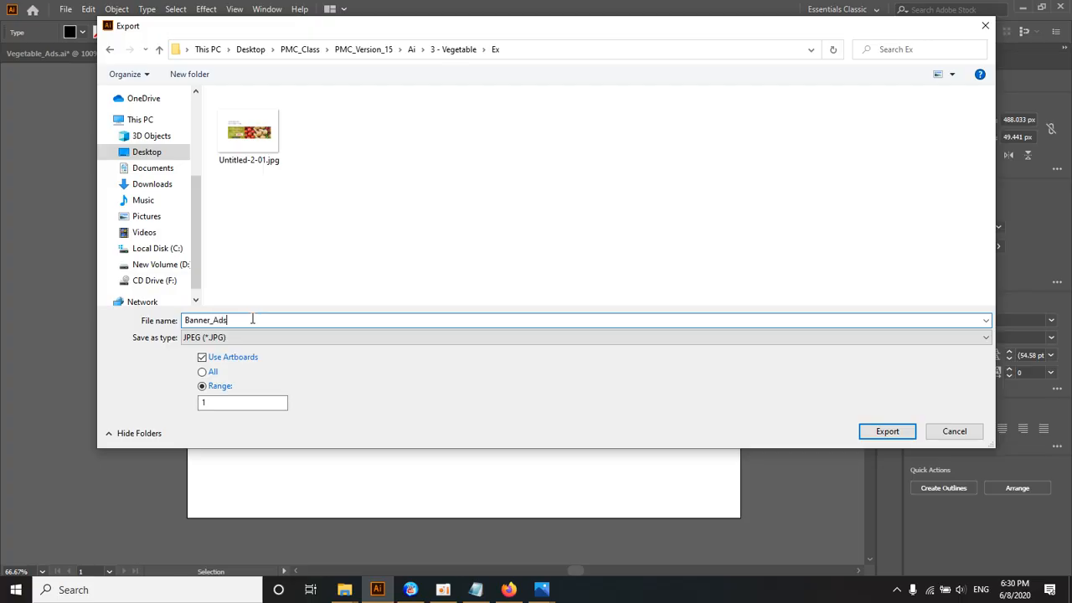
key(Return)
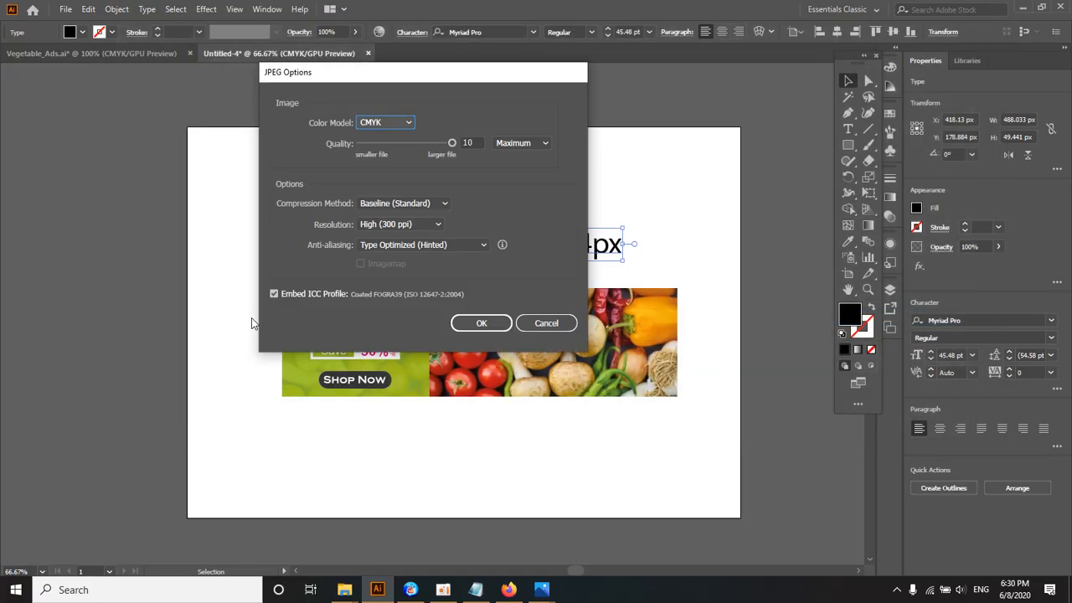
Step: Set the JPEG color model to RGB and finish exporting the job-title page
click(387, 123)
click(380, 137)
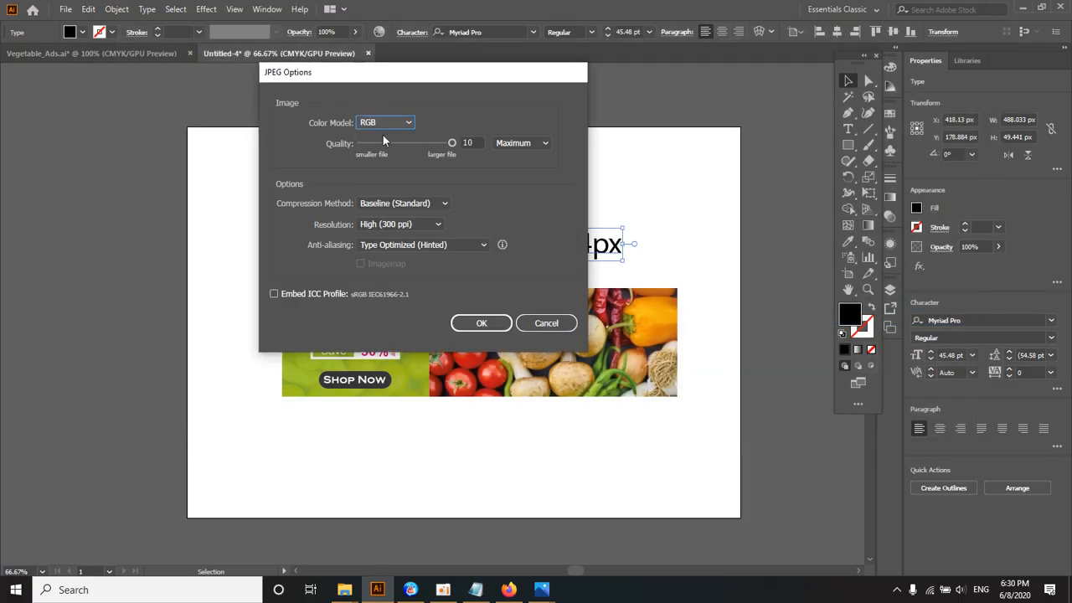
click(482, 323)
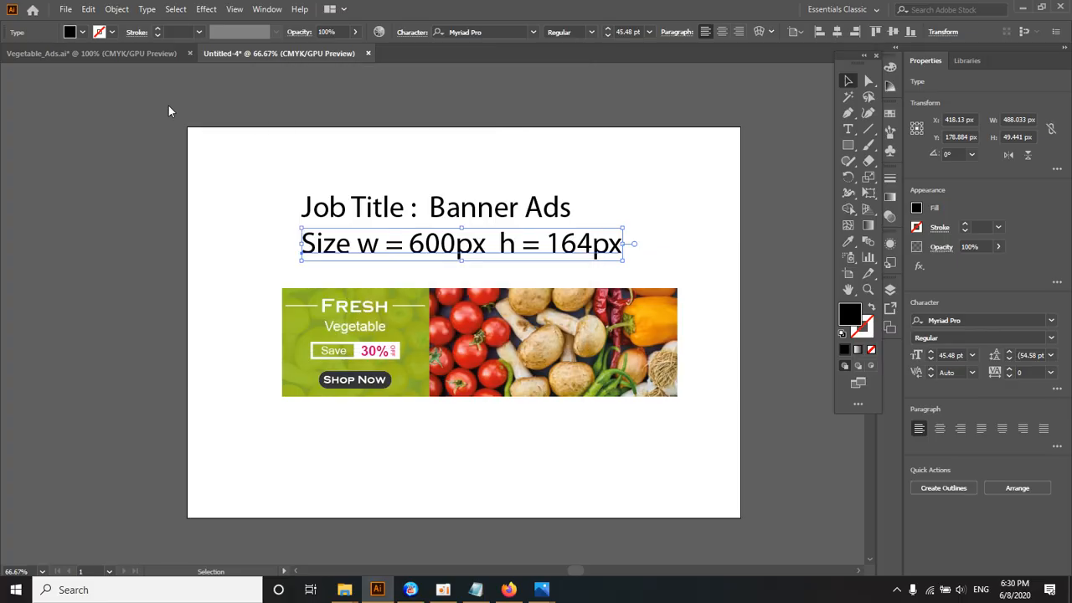
Step: Export the Vegetable_Ads document as JPEG into the Ex folder, keeping its file name and using artboard range 1
click(103, 51)
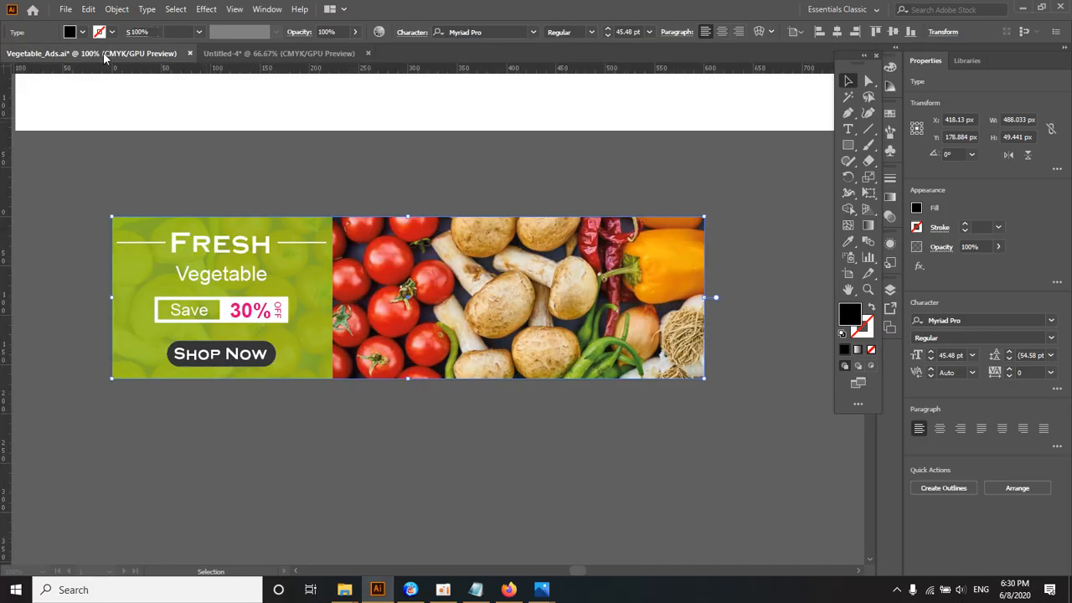
click(232, 169)
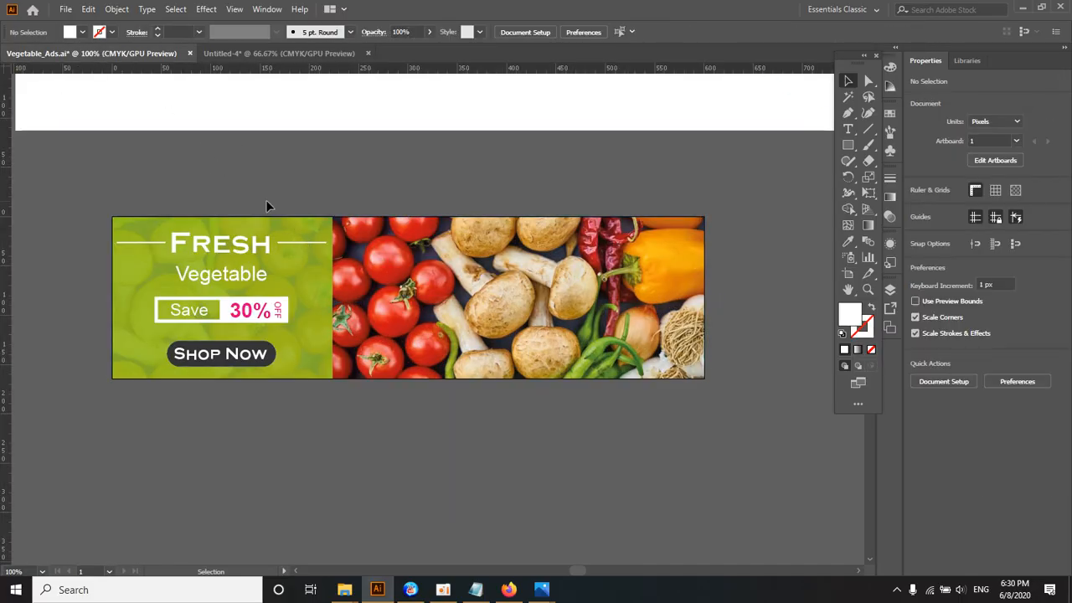
click(66, 10)
mouse_move(105, 242)
click(287, 265)
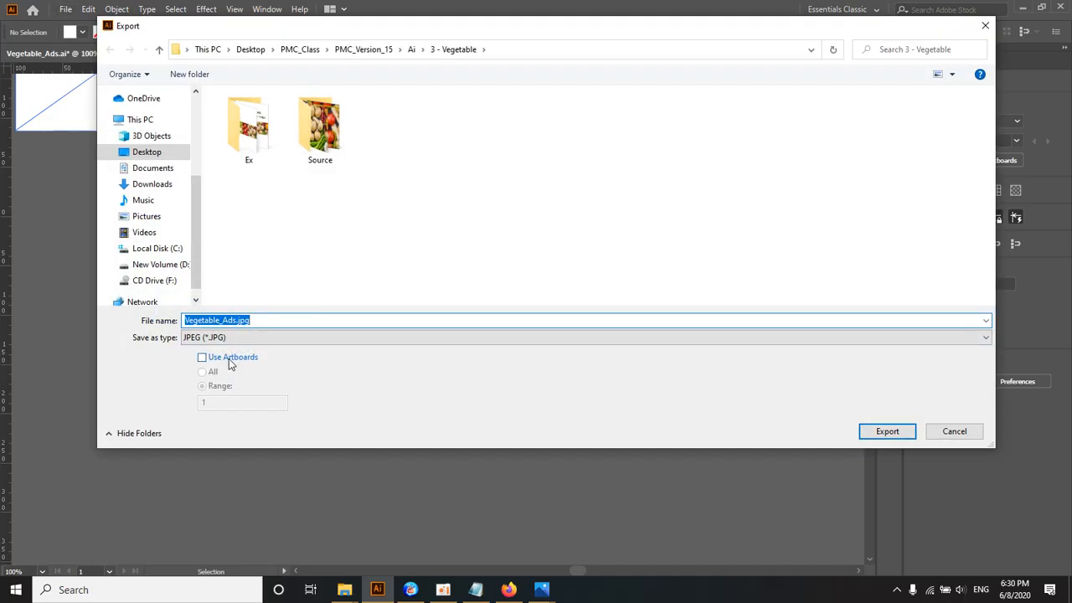
click(229, 362)
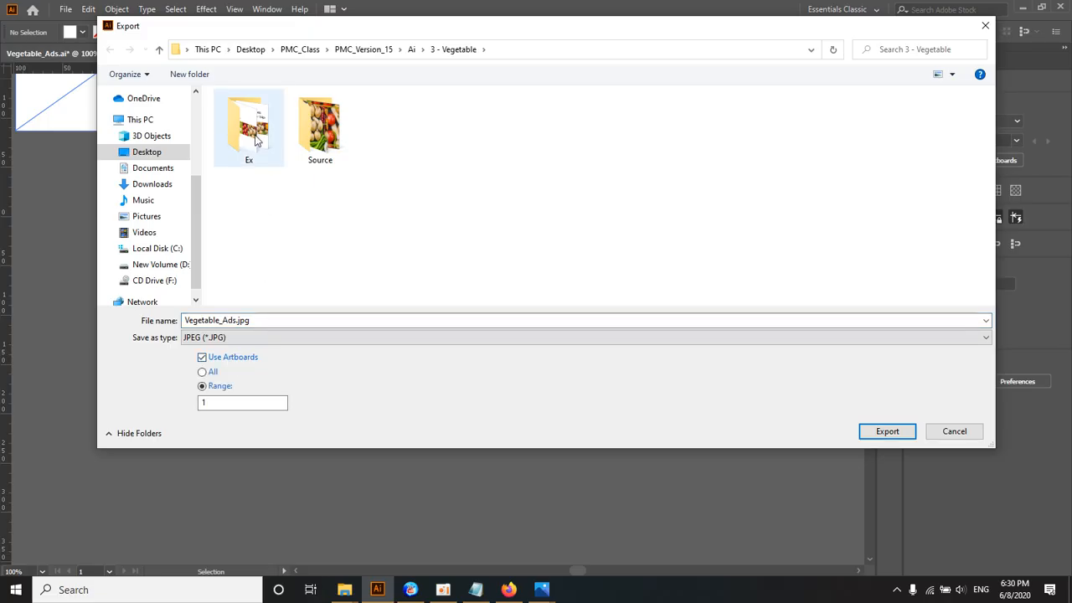
double_click(249, 128)
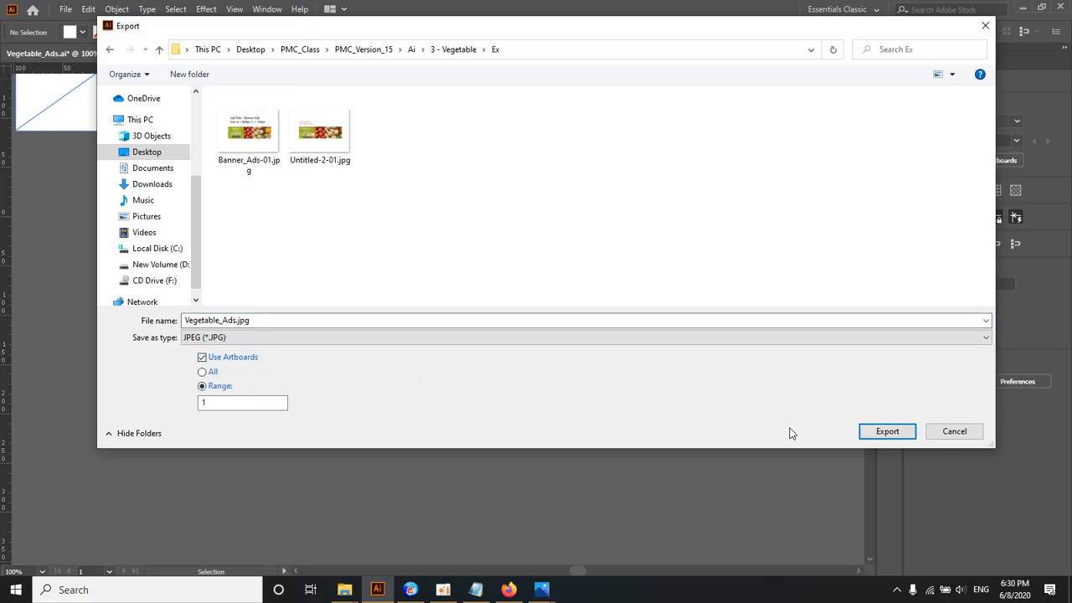
click(887, 431)
Step: Choose the RGB color model for the Vegetable_Ads JPEG and complete the export
click(392, 122)
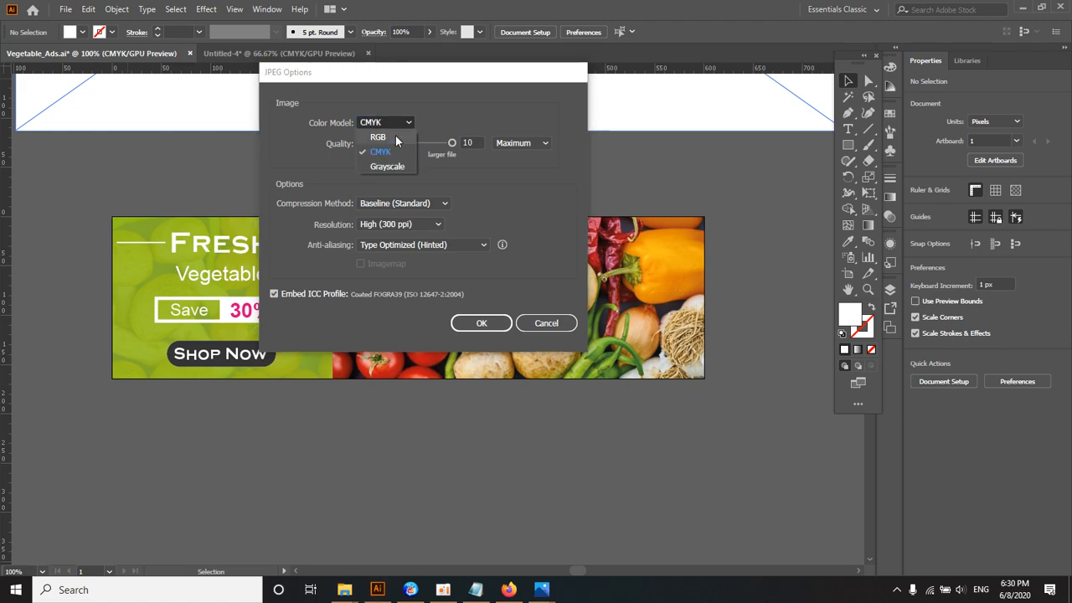
click(396, 139)
click(481, 323)
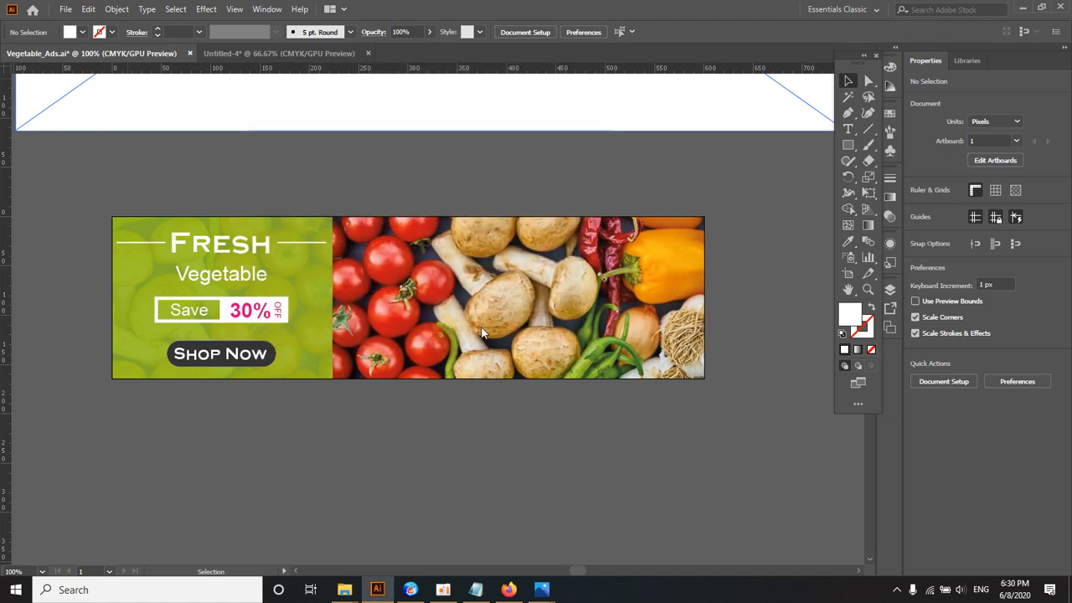
Step: Switch to File Explorer, go to the Ex folder in 3 - Vegetable and check Vegetable_Ads-01.jpg in Photos
mouse_move(344, 589)
click(198, 541)
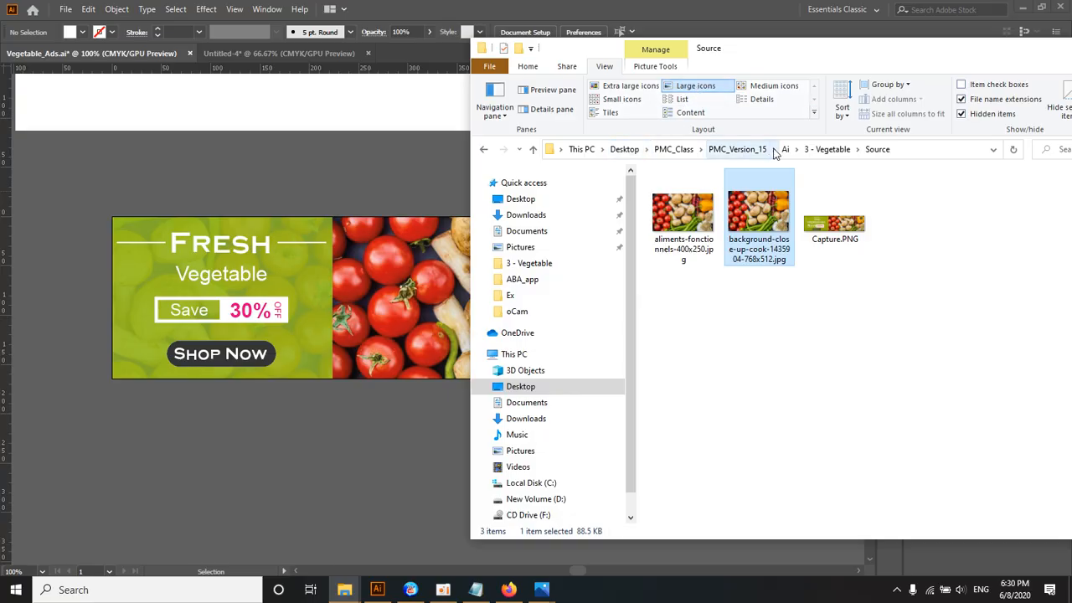
click(817, 149)
double_click(682, 214)
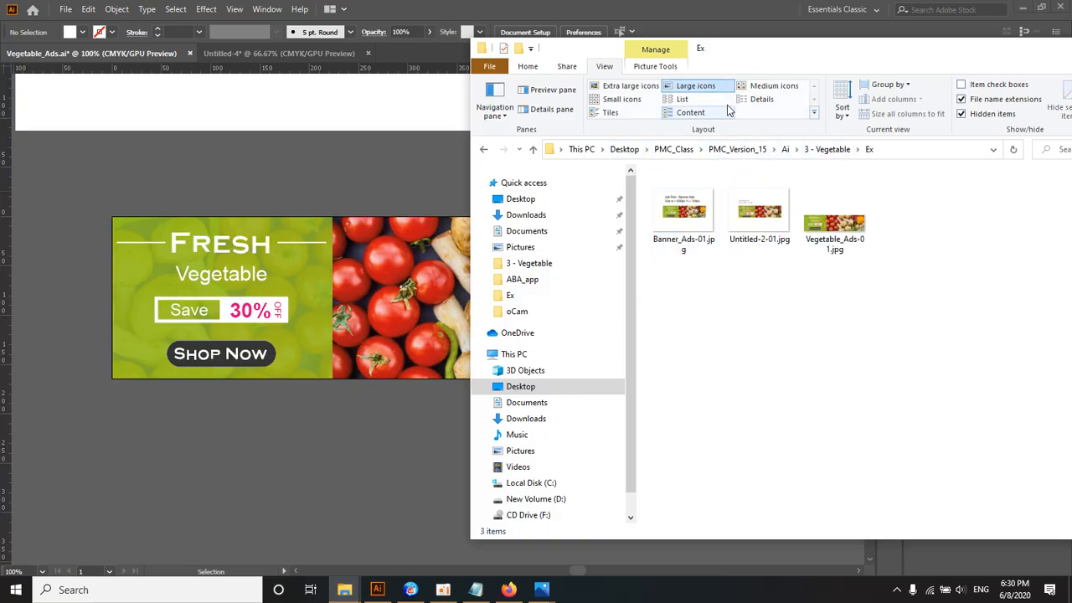
drag(746, 50, 515, 56)
click(598, 239)
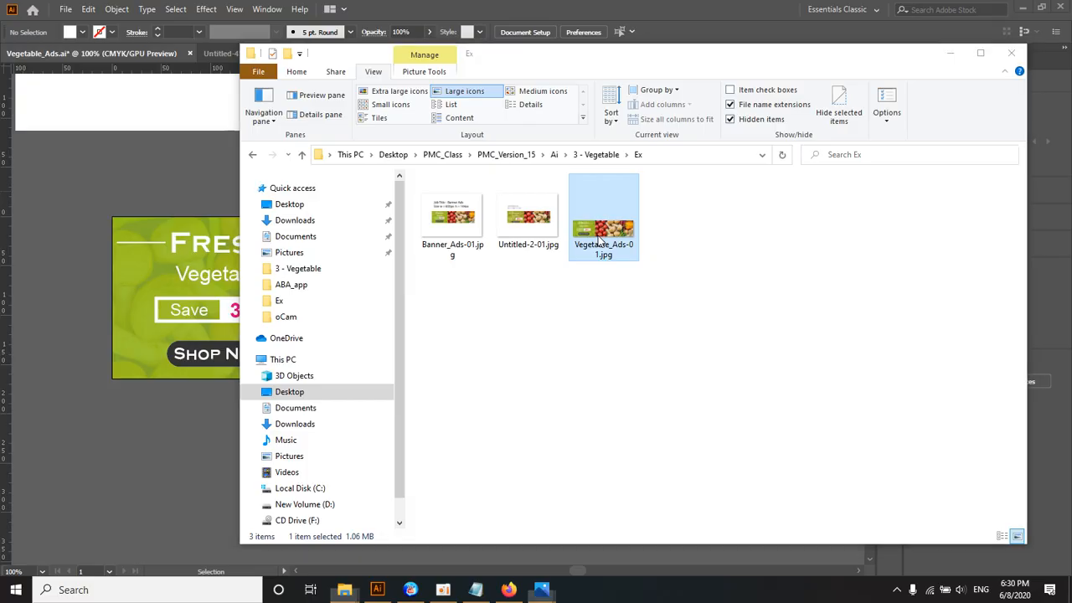
double_click(597, 239)
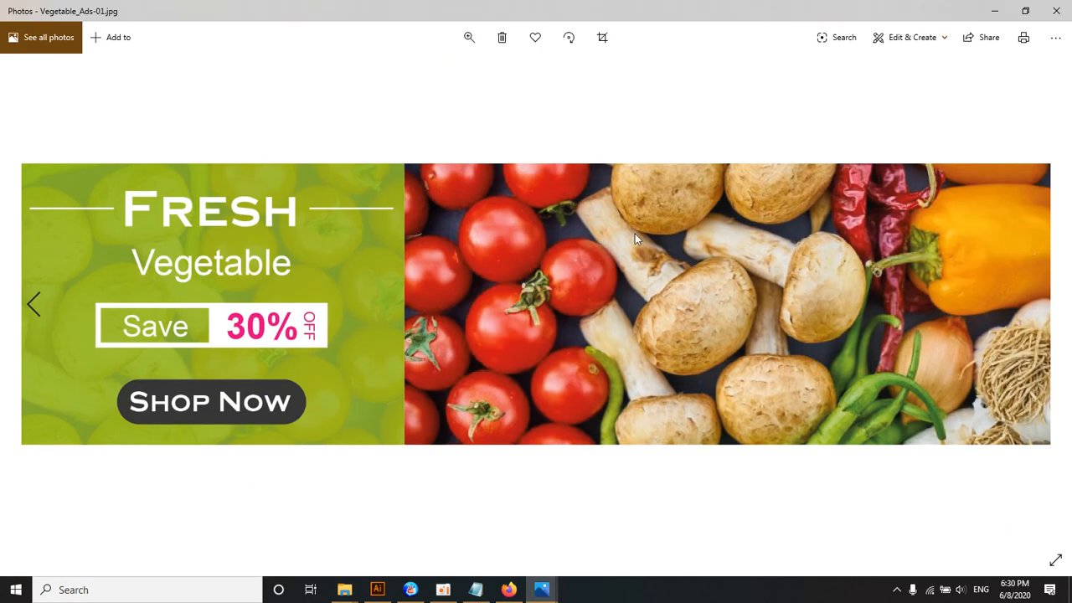
click(1056, 10)
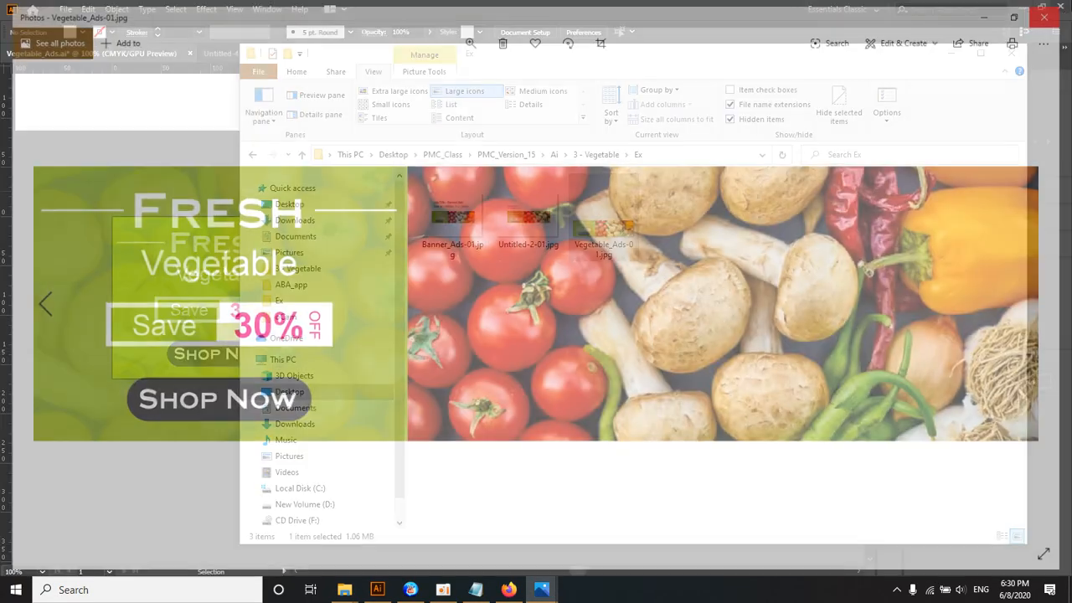
Step: Review the exported Banner_Ads-01.jpg in the photo viewer and close it
click(444, 231)
double_click(442, 231)
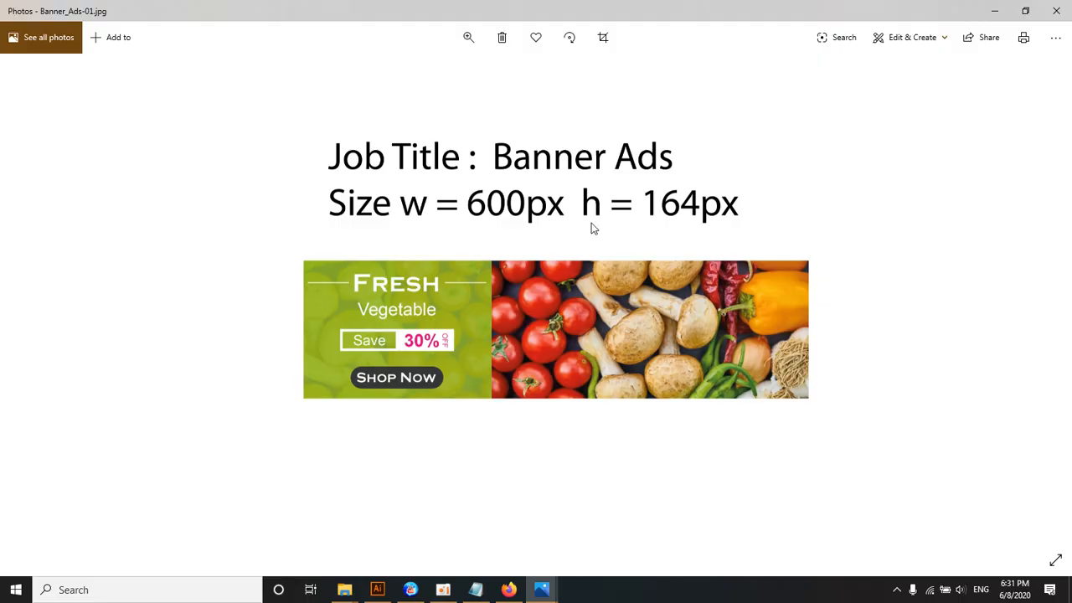
click(1060, 11)
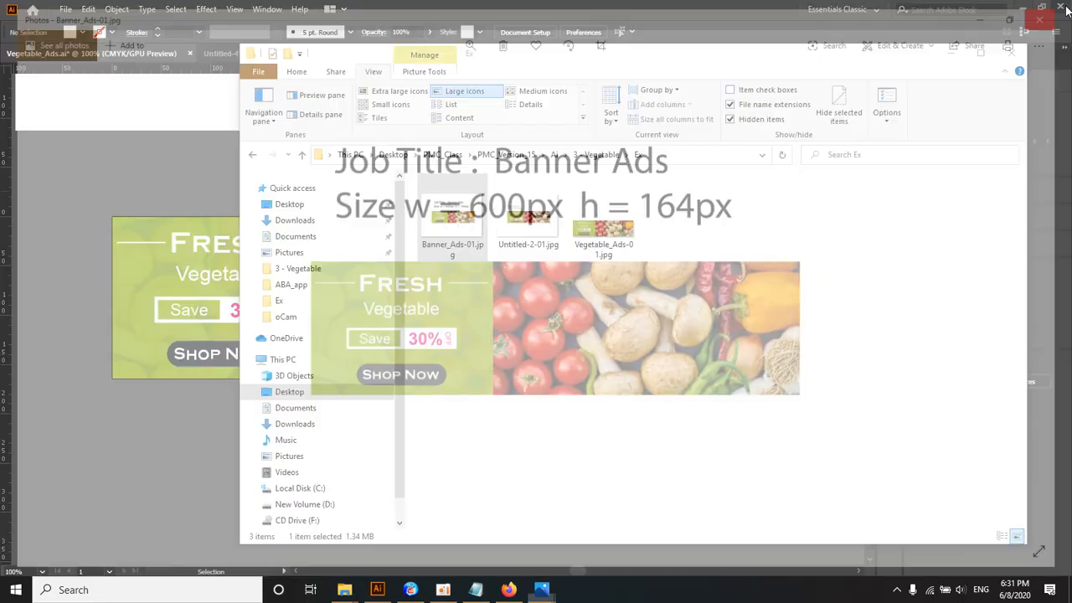
Step: Return to Illustrator and release the clipping mask on the Vegetable_Ads banner
click(202, 193)
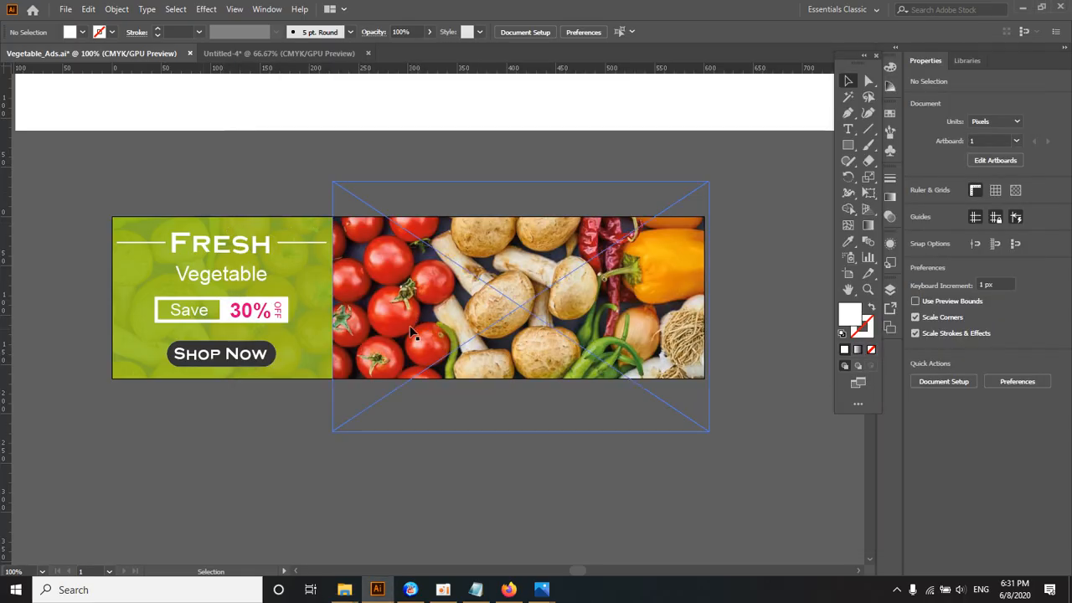
right_click(388, 295)
click(440, 408)
key(ctrl+shift+a)
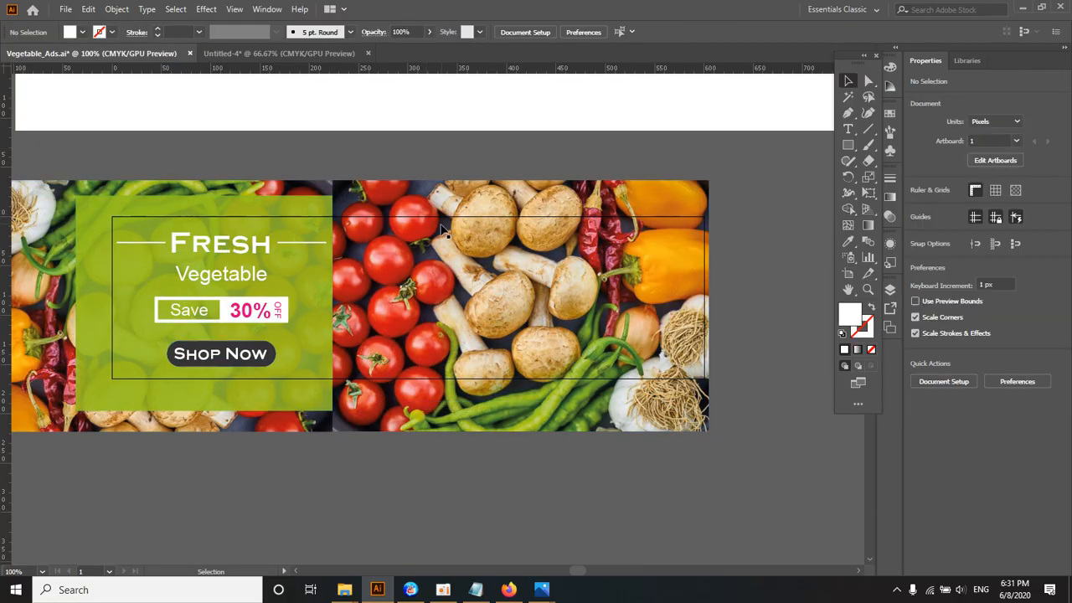
click(439, 217)
key(ctrl+shift+a)
Step: Draw a rectangle about 556 x 197 px below the banner artwork and fill it with yellow
scroll(439, 219, down, 1)
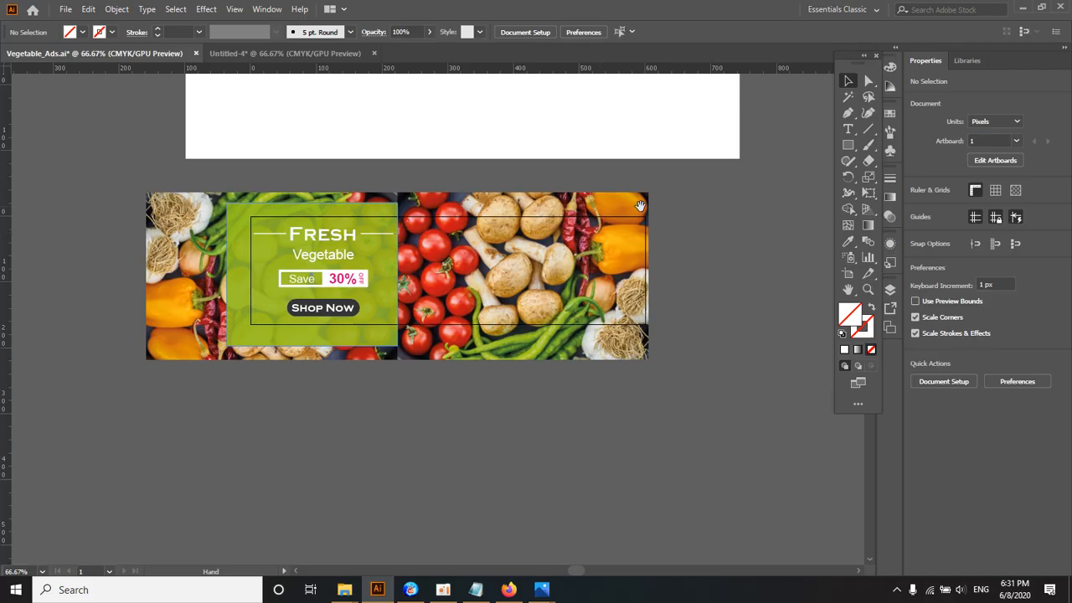
click(848, 144)
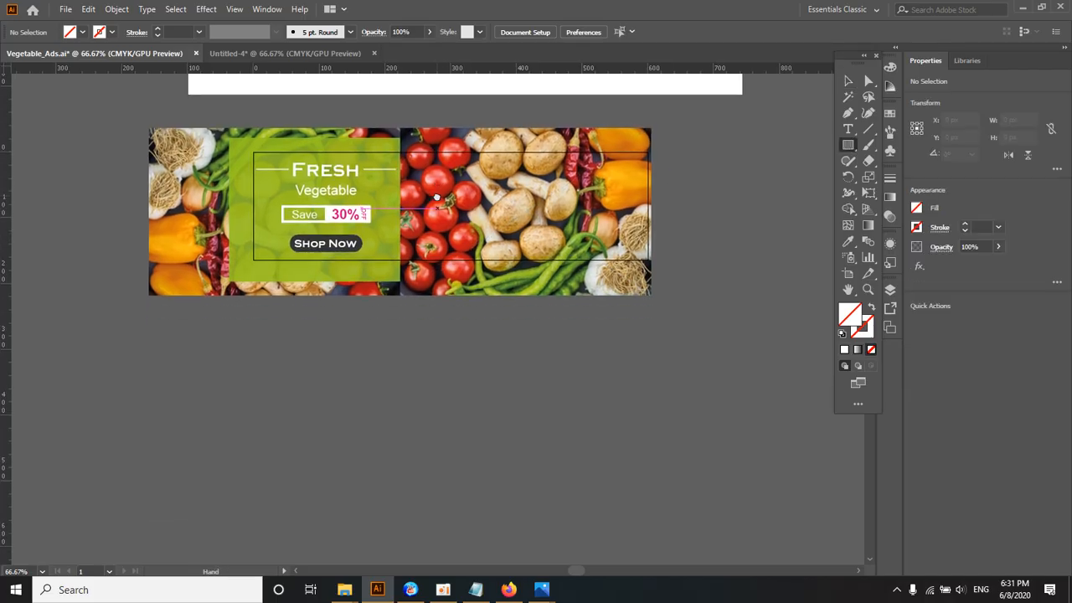
scroll(274, 346, down, 1)
drag(273, 347, 640, 476)
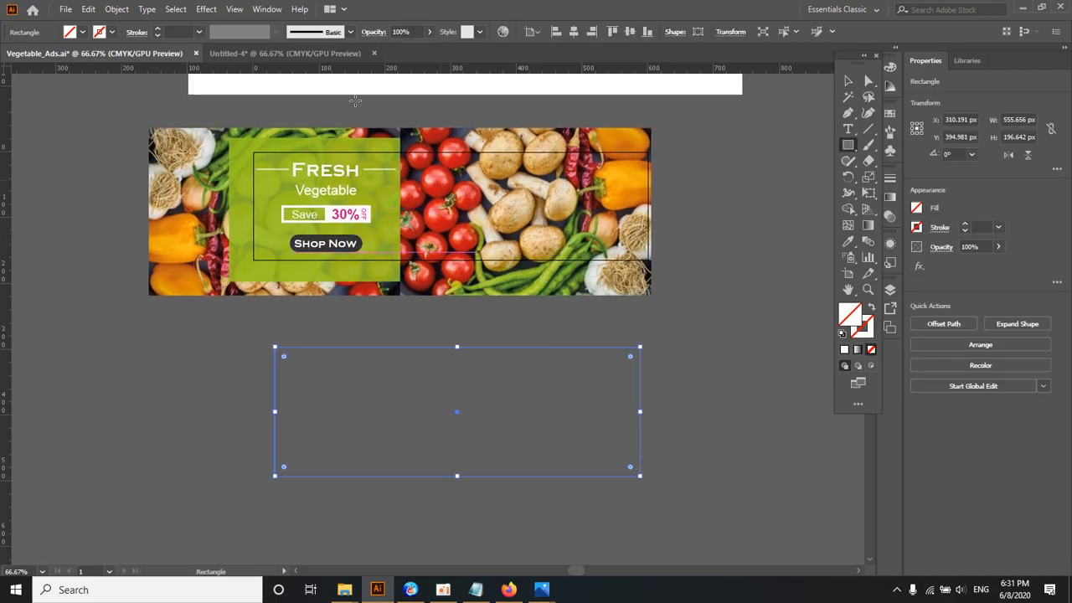
click(71, 31)
click(56, 62)
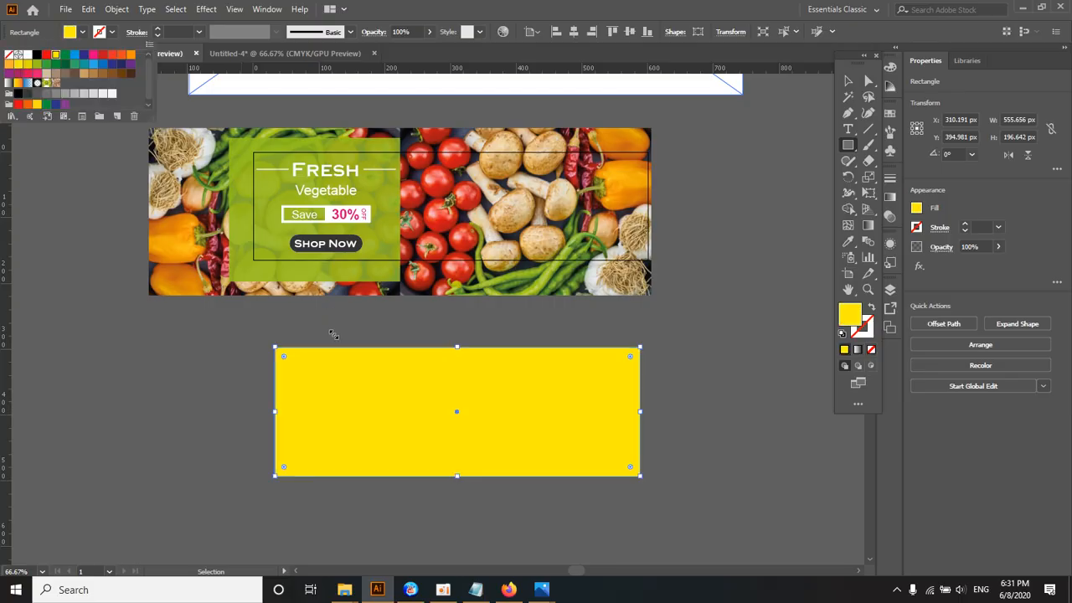
click(848, 82)
click(732, 253)
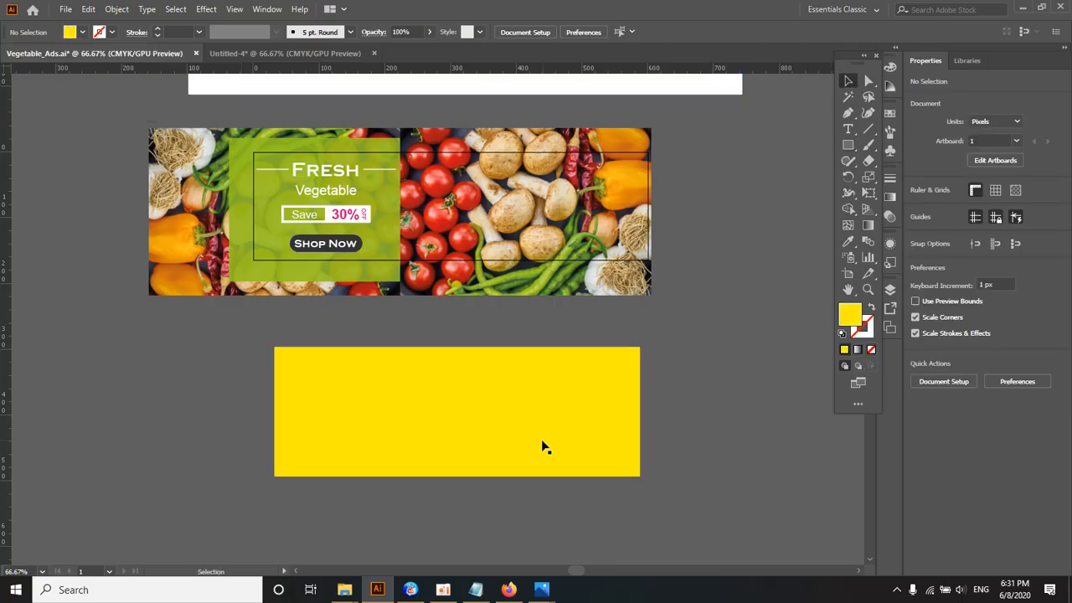
Step: Resize the yellow rectangle to 600 px wide and 164 px high
click(541, 439)
click(713, 32)
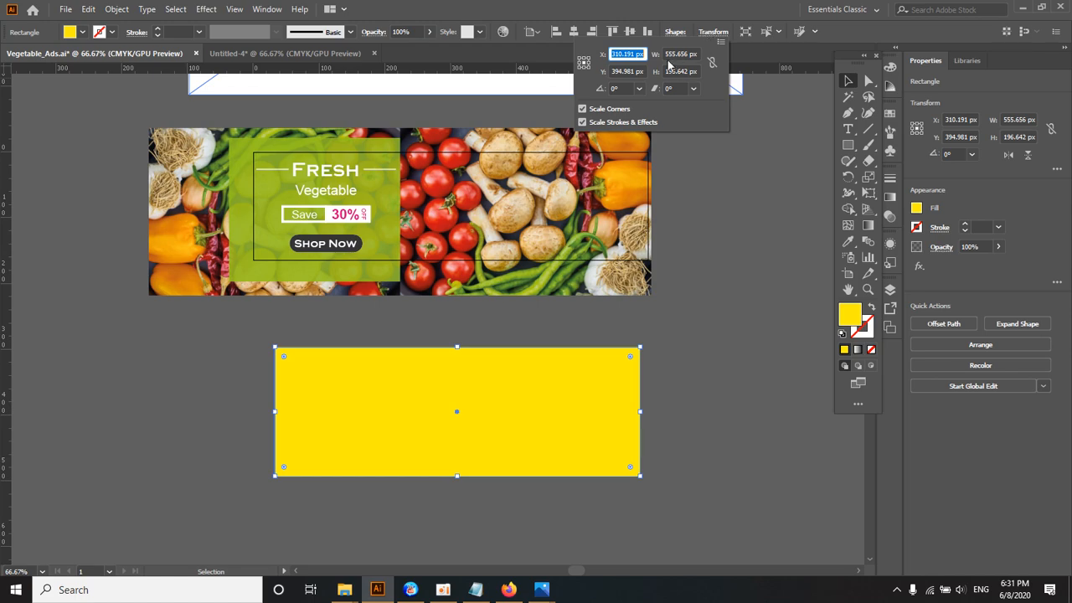
double_click(688, 53)
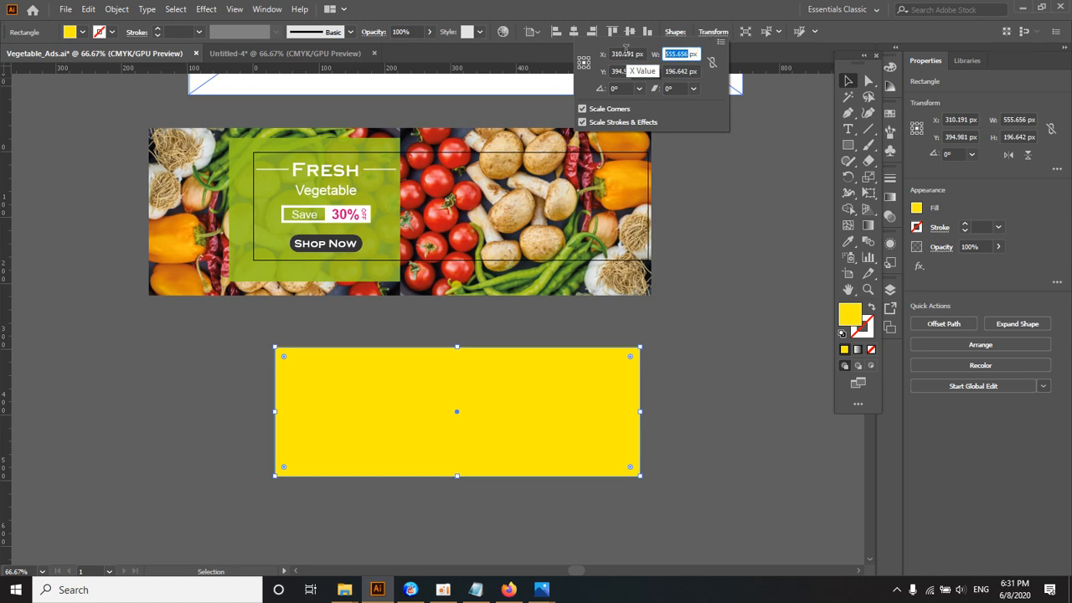
text(600)
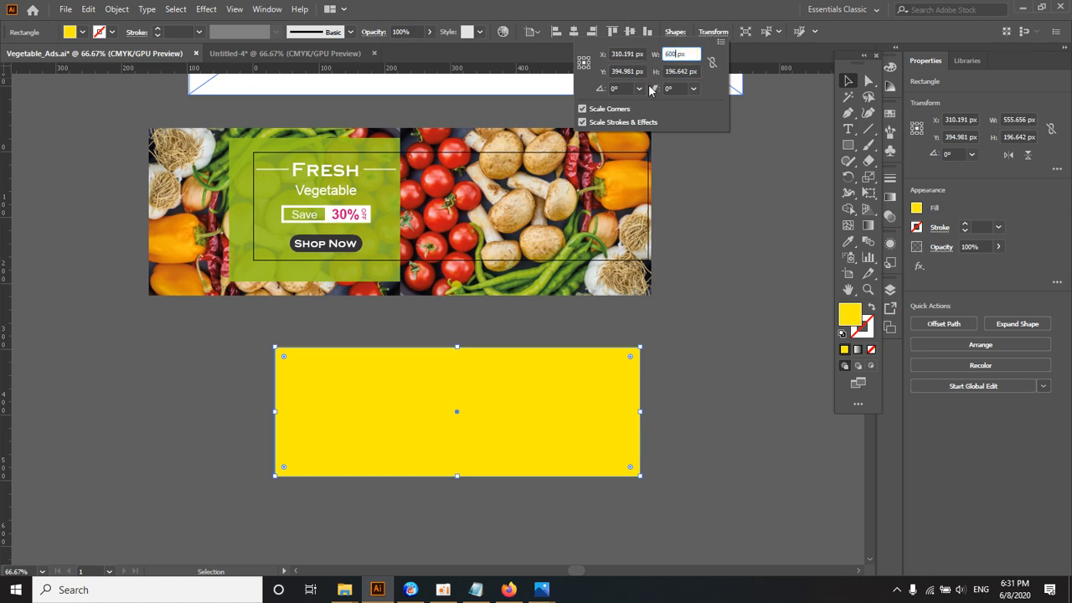
key(Tab)
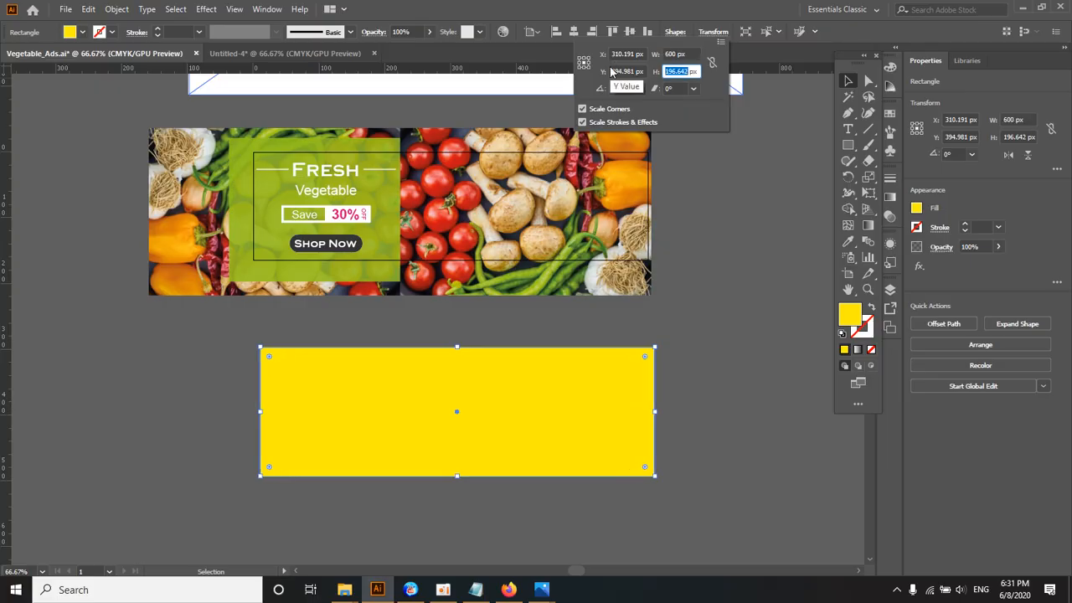
text(164)
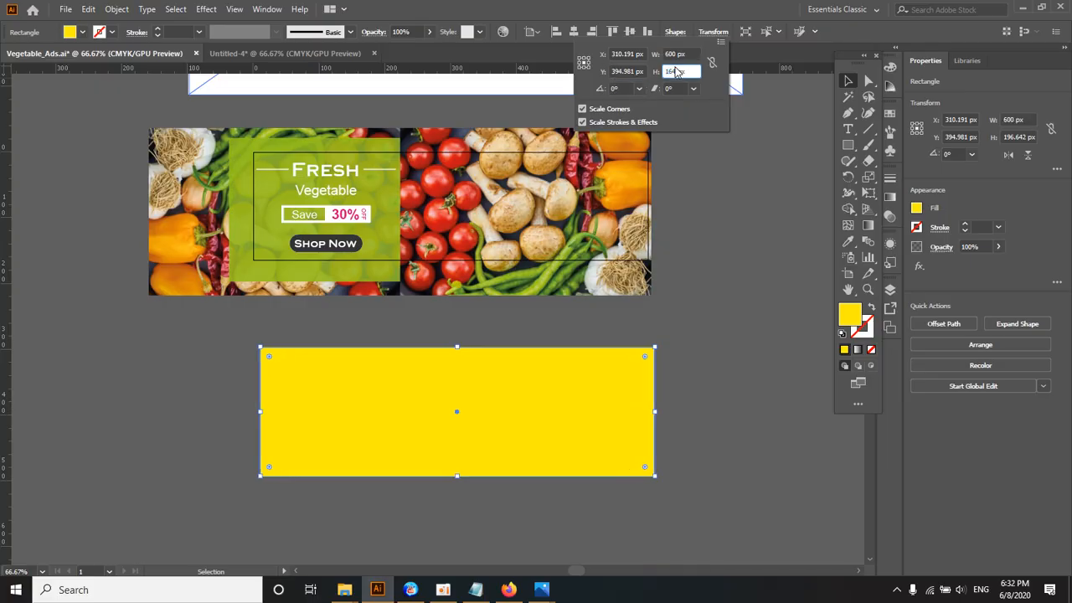
key(Tab)
click(844, 79)
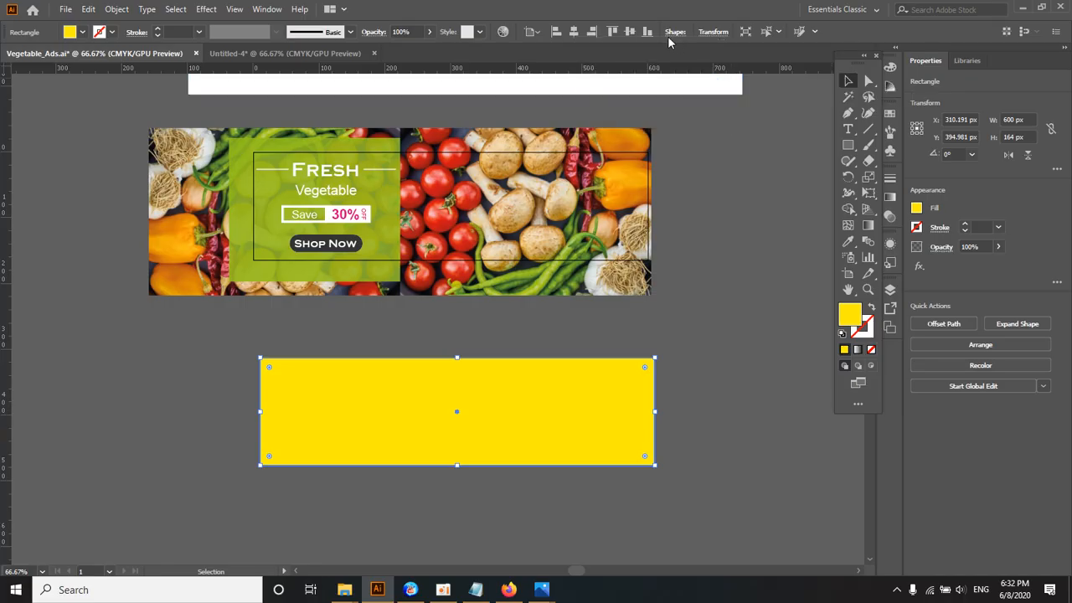
Step: Center the yellow rectangle horizontally and vertically on the artboard, using the artboard as the alignment reference
click(533, 32)
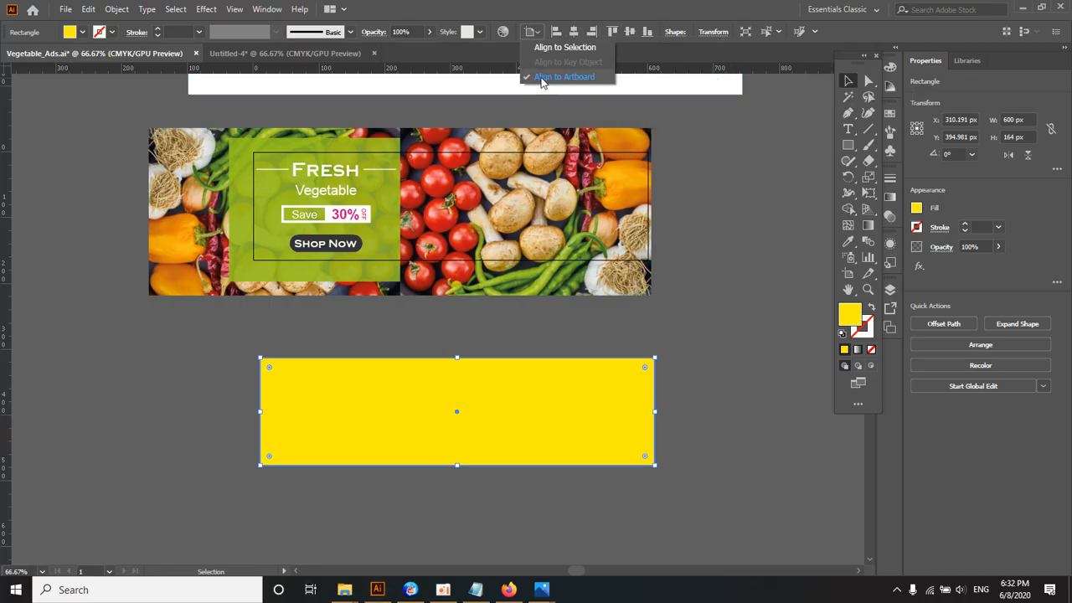
click(532, 31)
click(573, 32)
click(629, 31)
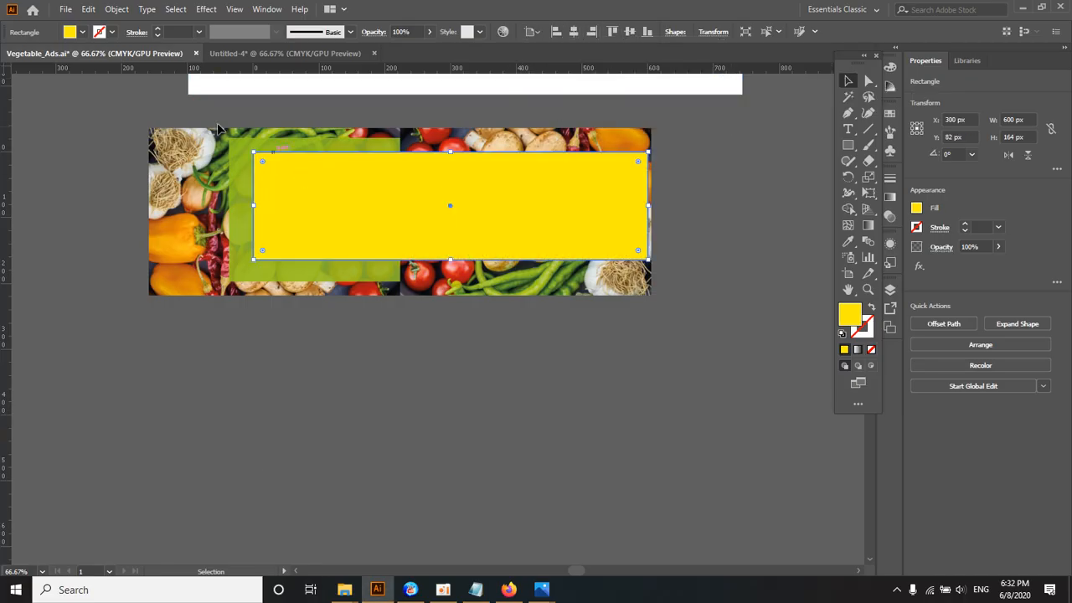
Step: Make a clipping mask from all the banner artwork with the yellow rectangle, and release it again
click(645, 331)
key(ctrl+a)
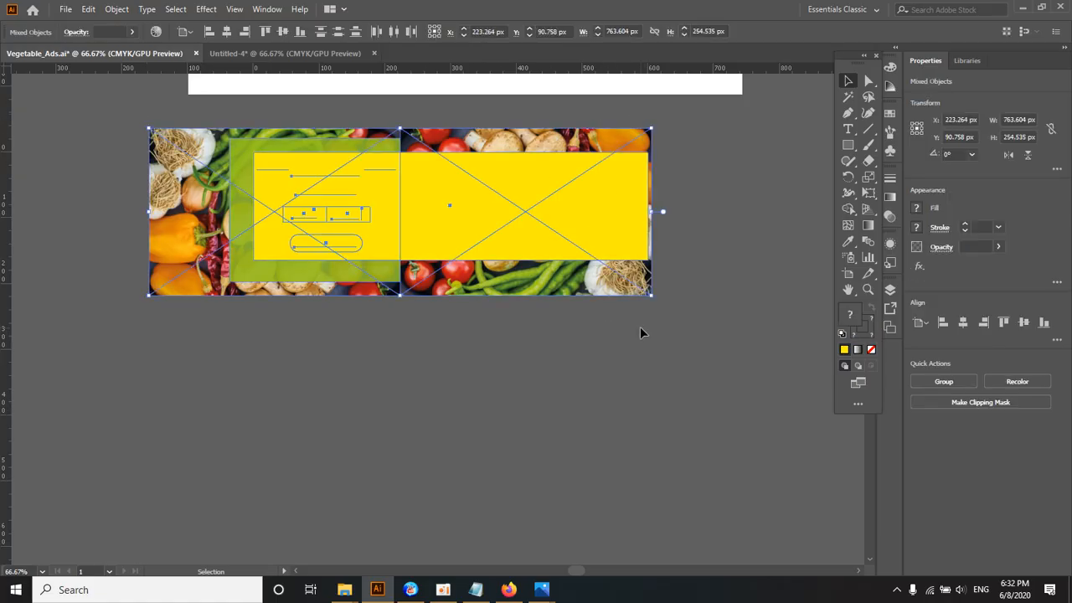
key(ctrl+7)
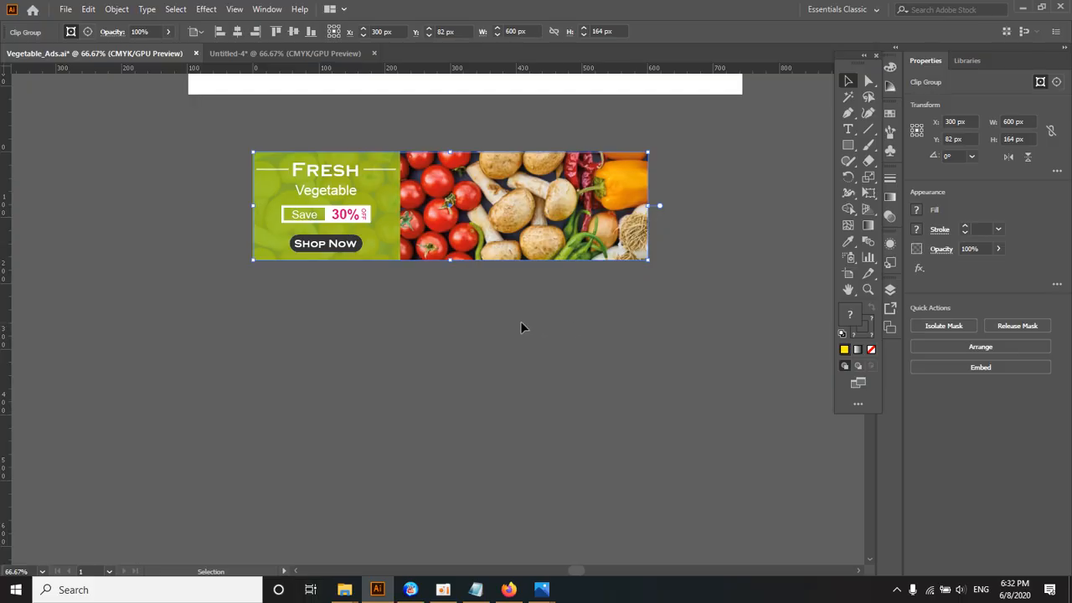
key(ctrl+alt+7)
click(354, 339)
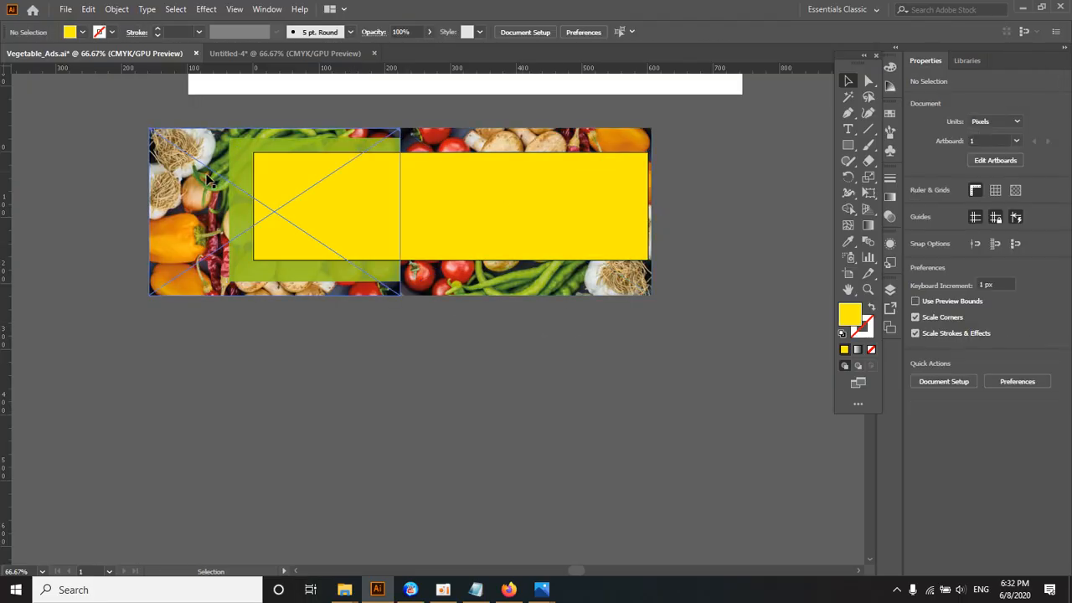
Step: Select the yellow rectangle with all the vegetable banner artwork and clip everything to the rectangle
click(453, 191)
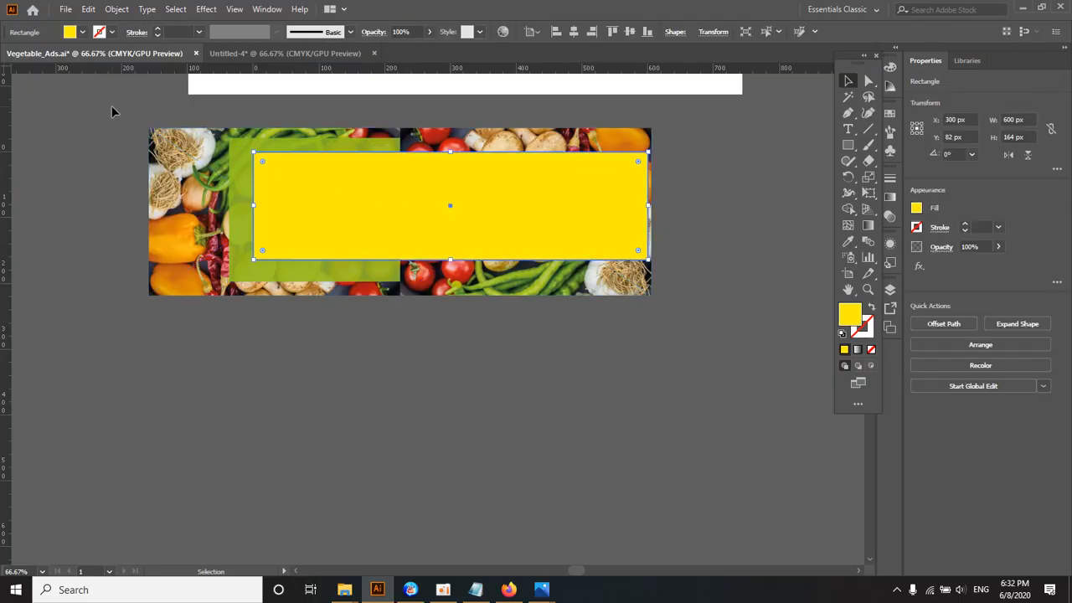
key(ctrl+a)
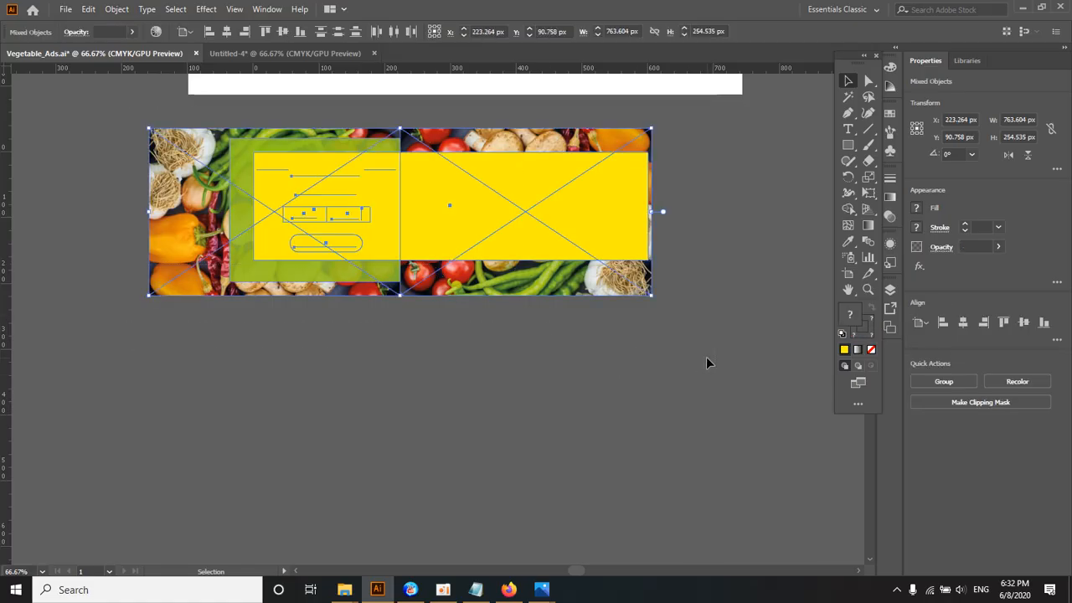
key(ctrl+7)
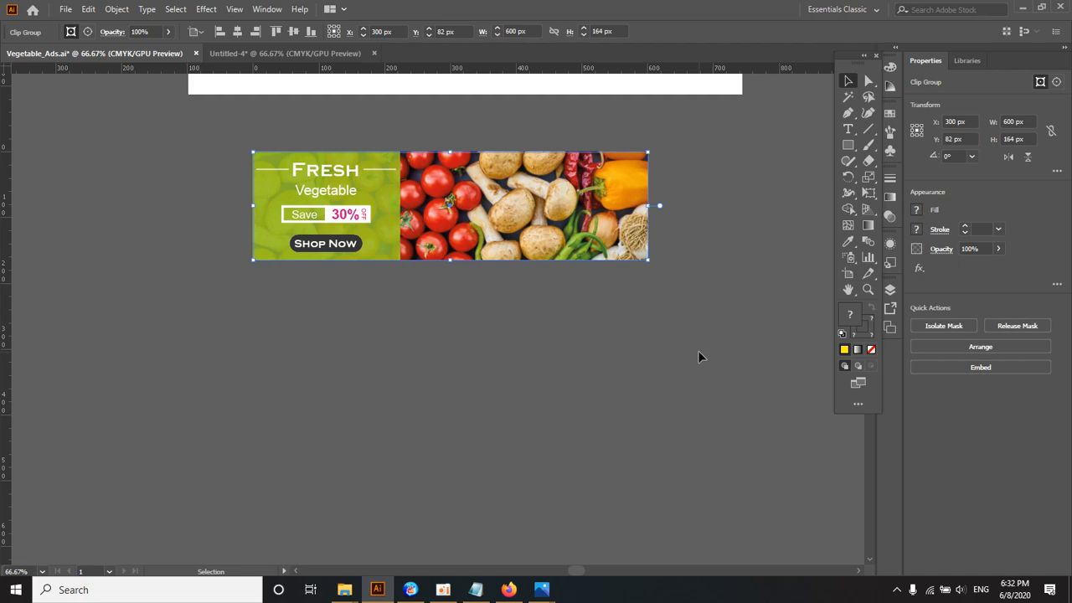
ctrl+click(416, 254)
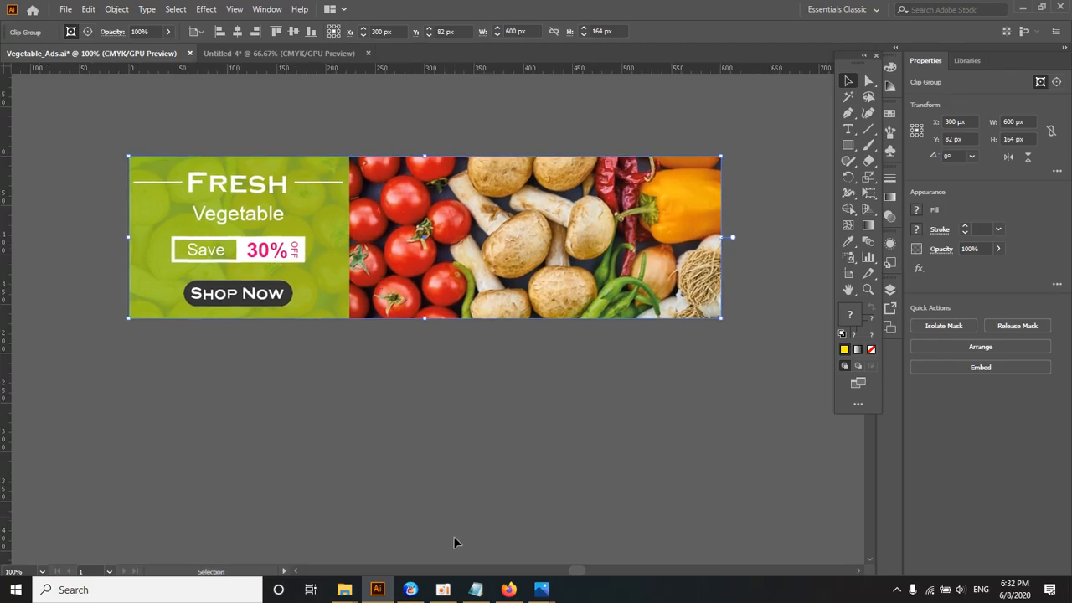
click(443, 589)
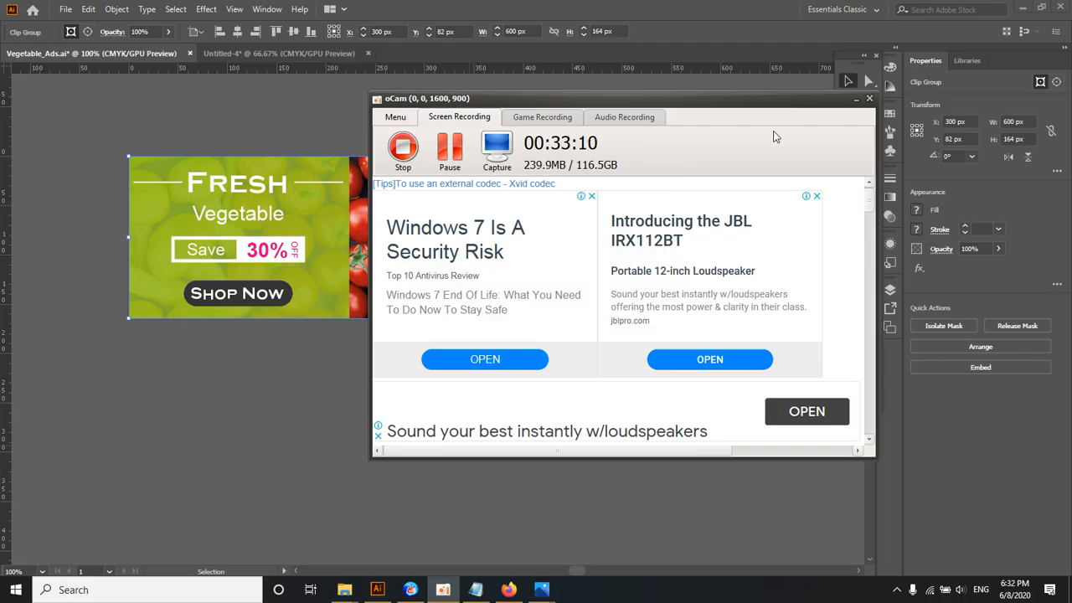
click(856, 98)
click(546, 128)
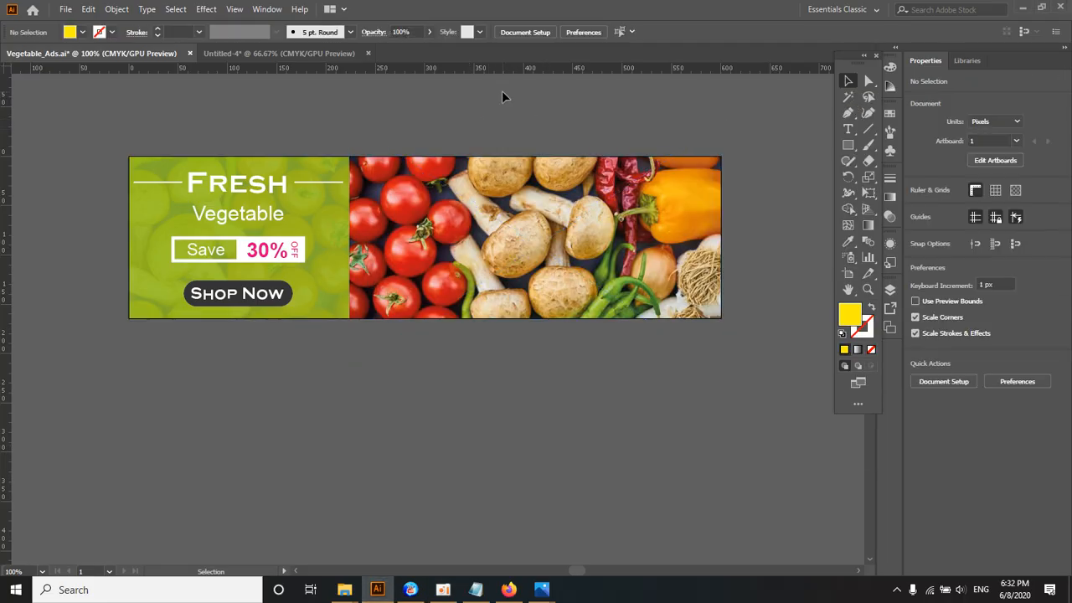
Step: Undo the last clipping mask on the banner artwork
key(ctrl+z)
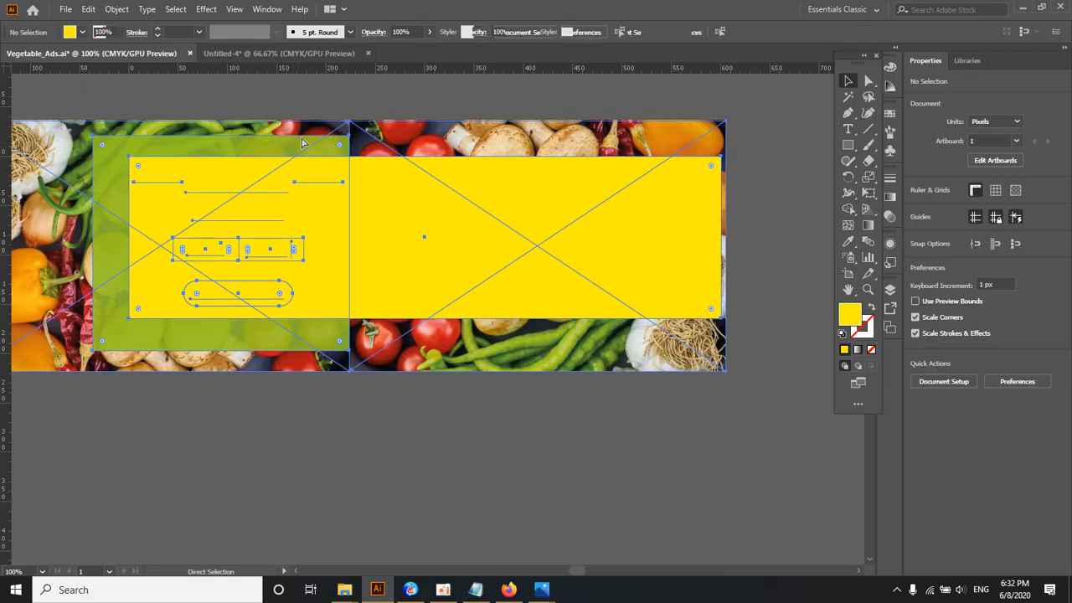
click(349, 98)
Step: Switch the yellow rectangle's alignment reference to Align to Selection and open the full set of alignment options
click(354, 197)
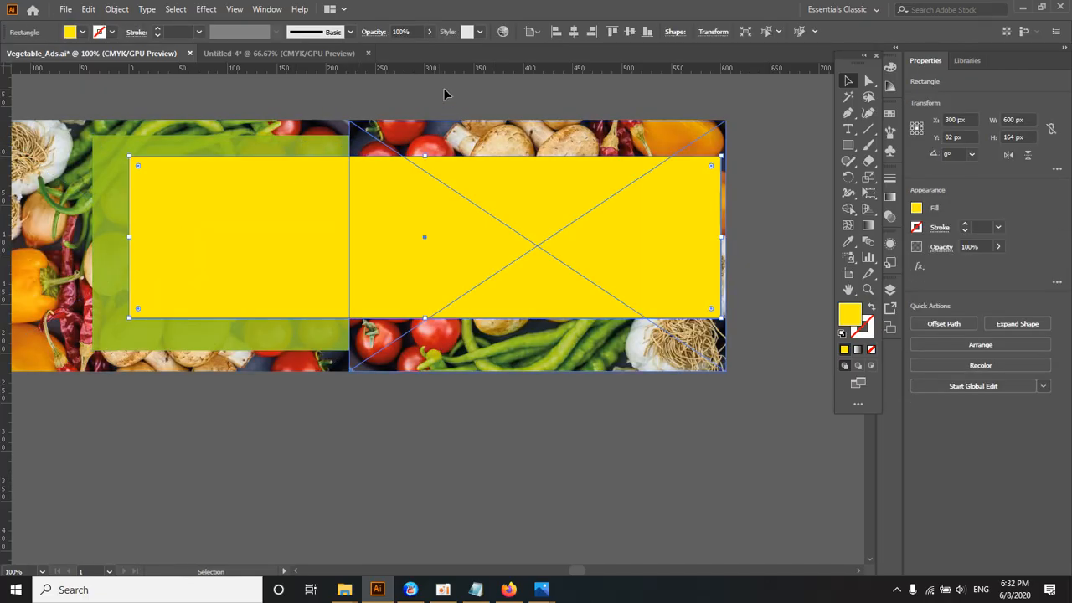
click(531, 32)
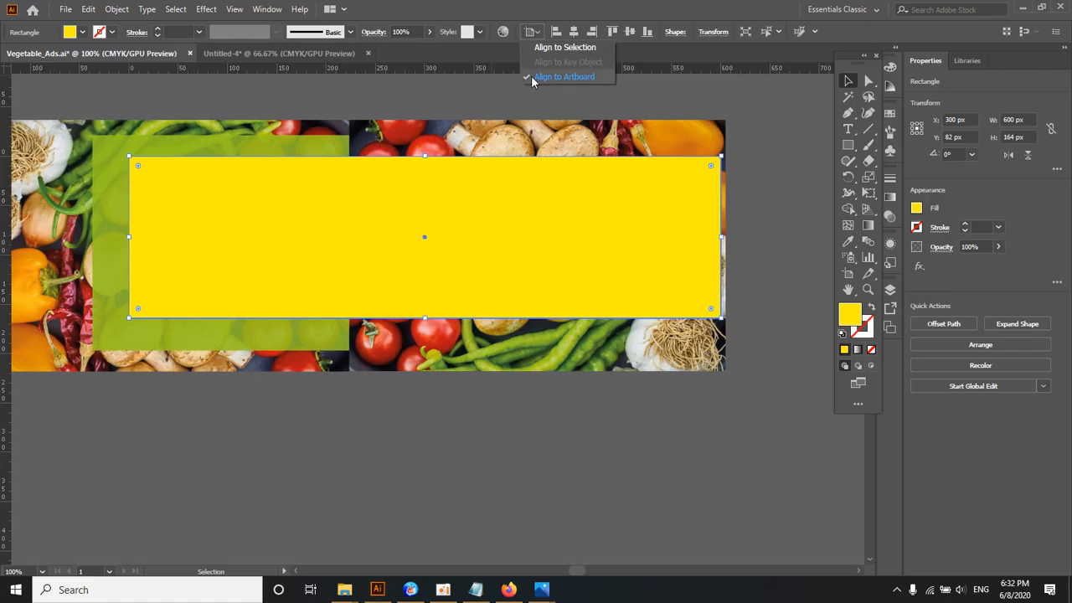
click(555, 48)
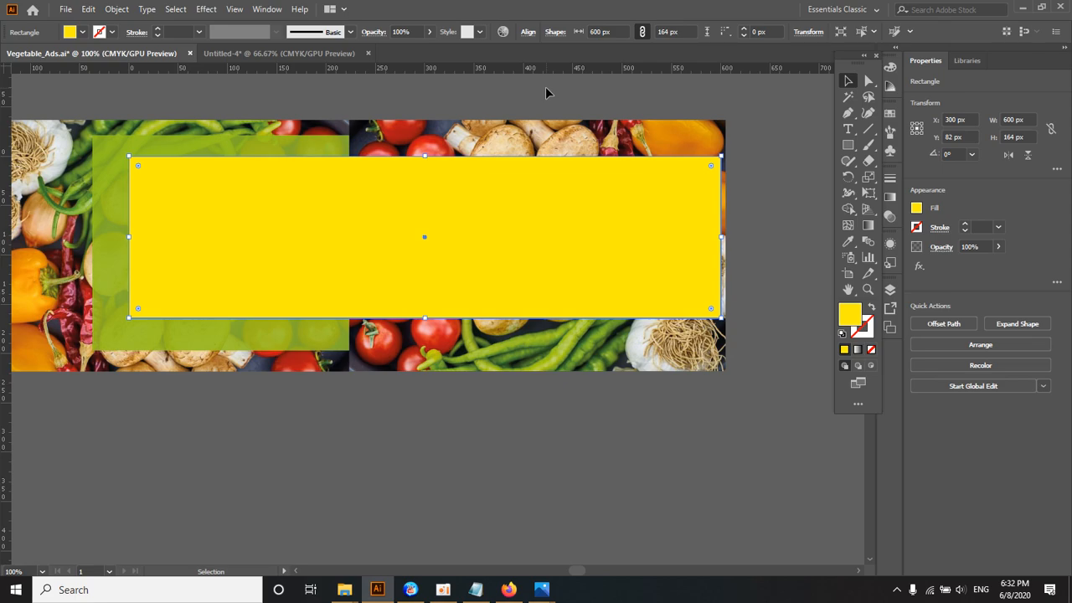
click(528, 31)
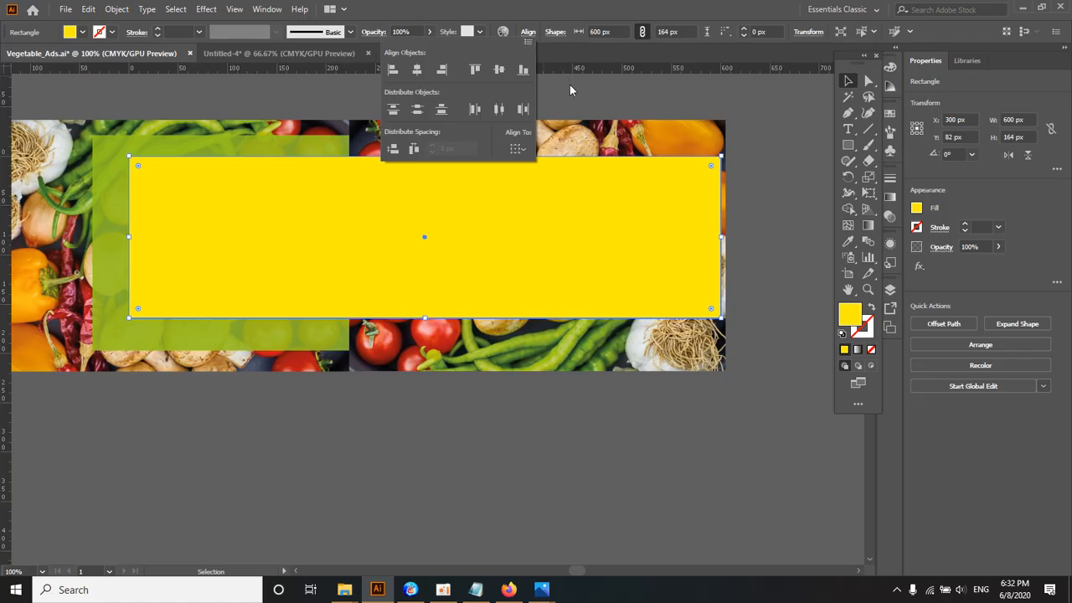
Step: Select all the banner artwork and make a clipping mask with the centered yellow rectangle
click(90, 98)
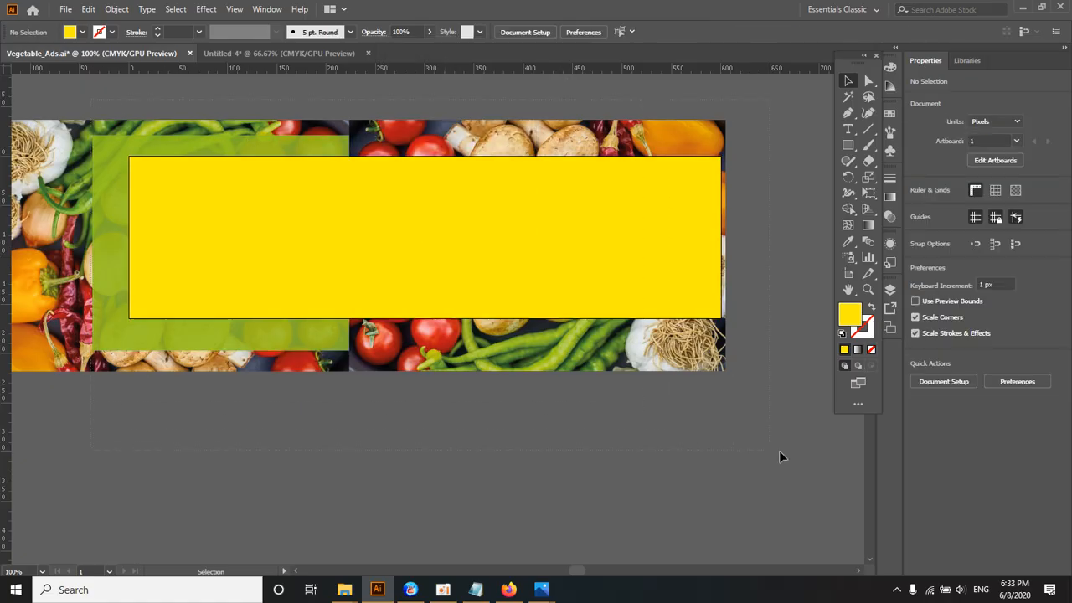
key(ctrl+a)
key(ctrl+7)
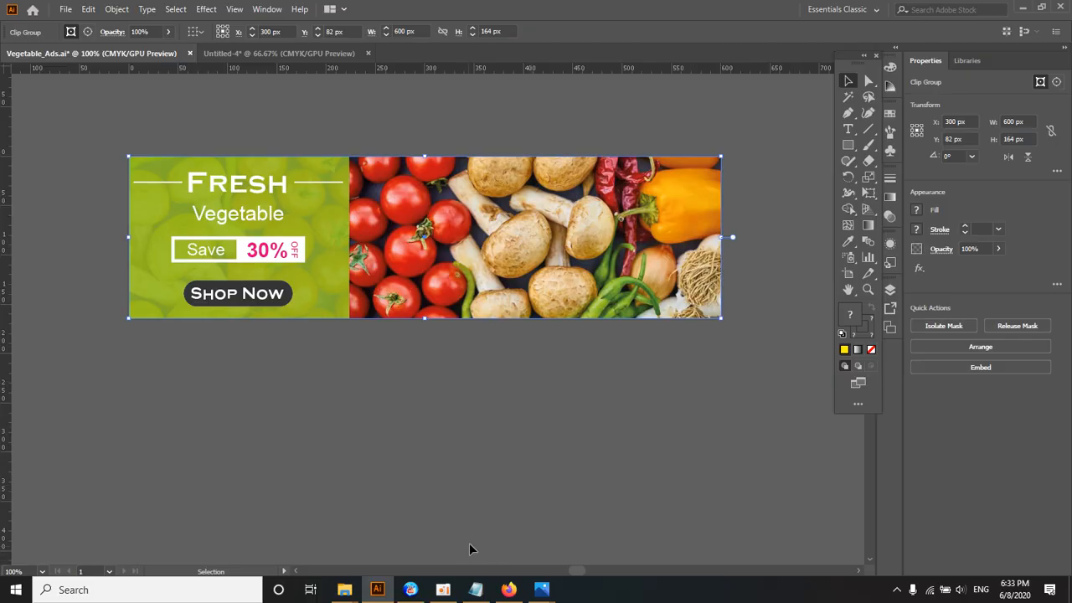
mouse_move(442, 590)
click(443, 524)
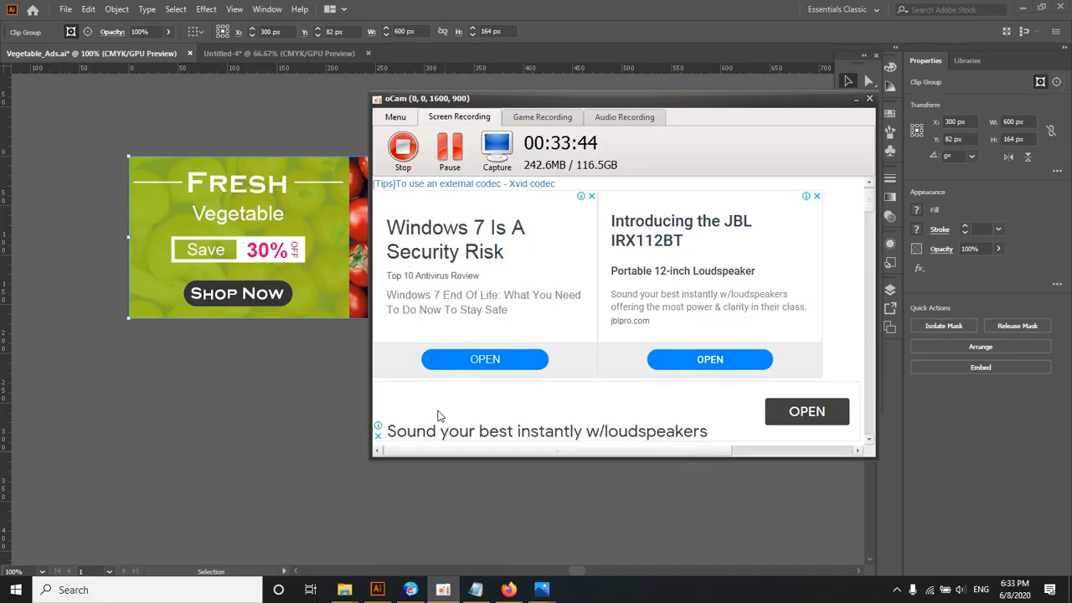